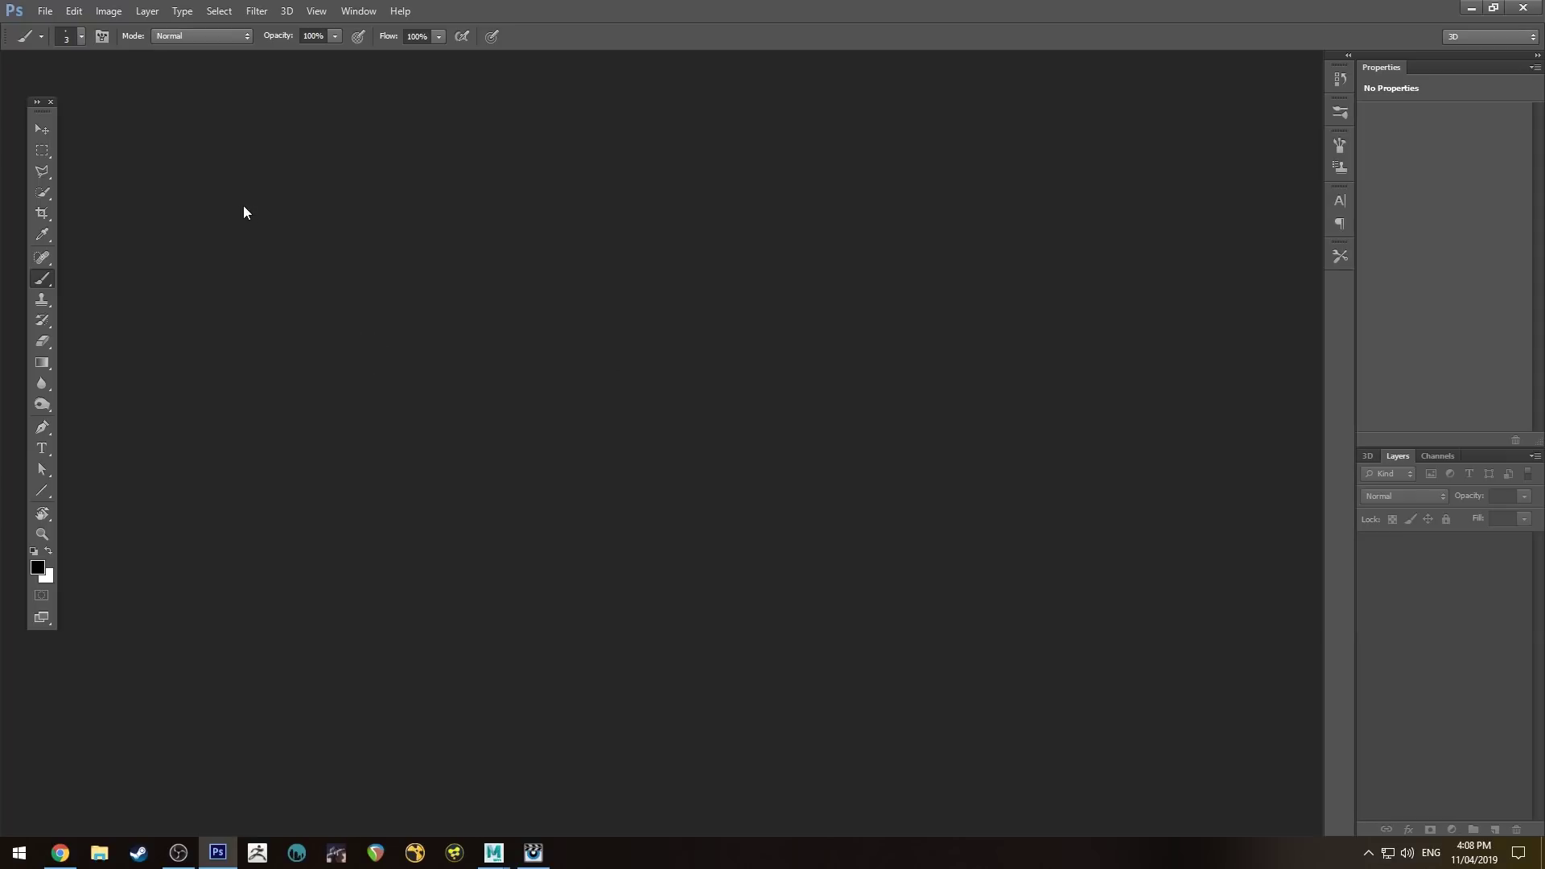
- Create a new 4096 by 4096 pixel RGB document with a white background
click(50, 11)
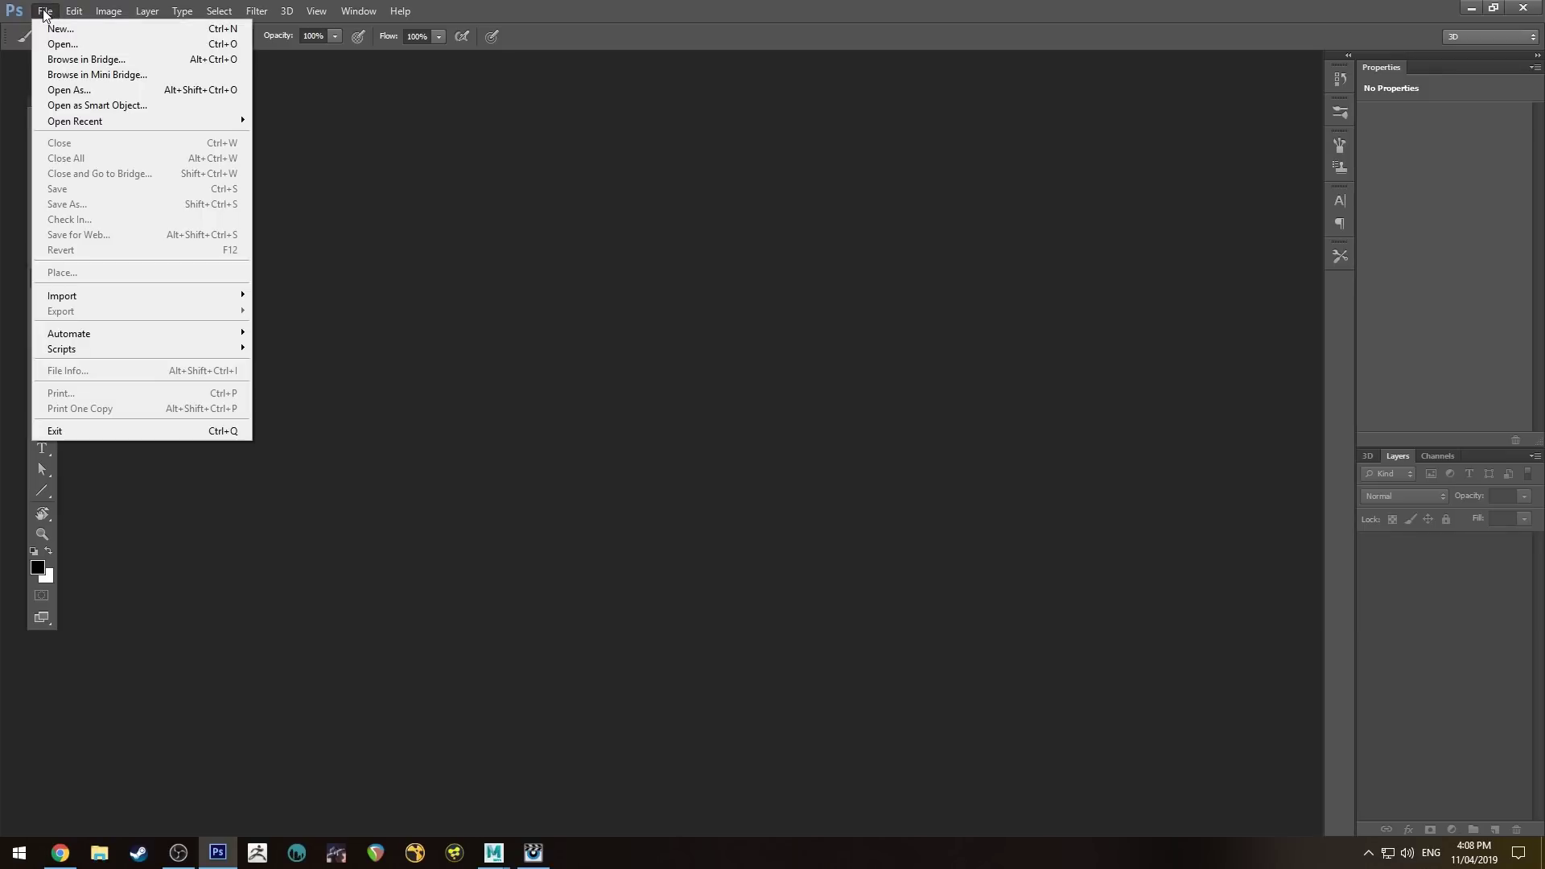
click(60, 29)
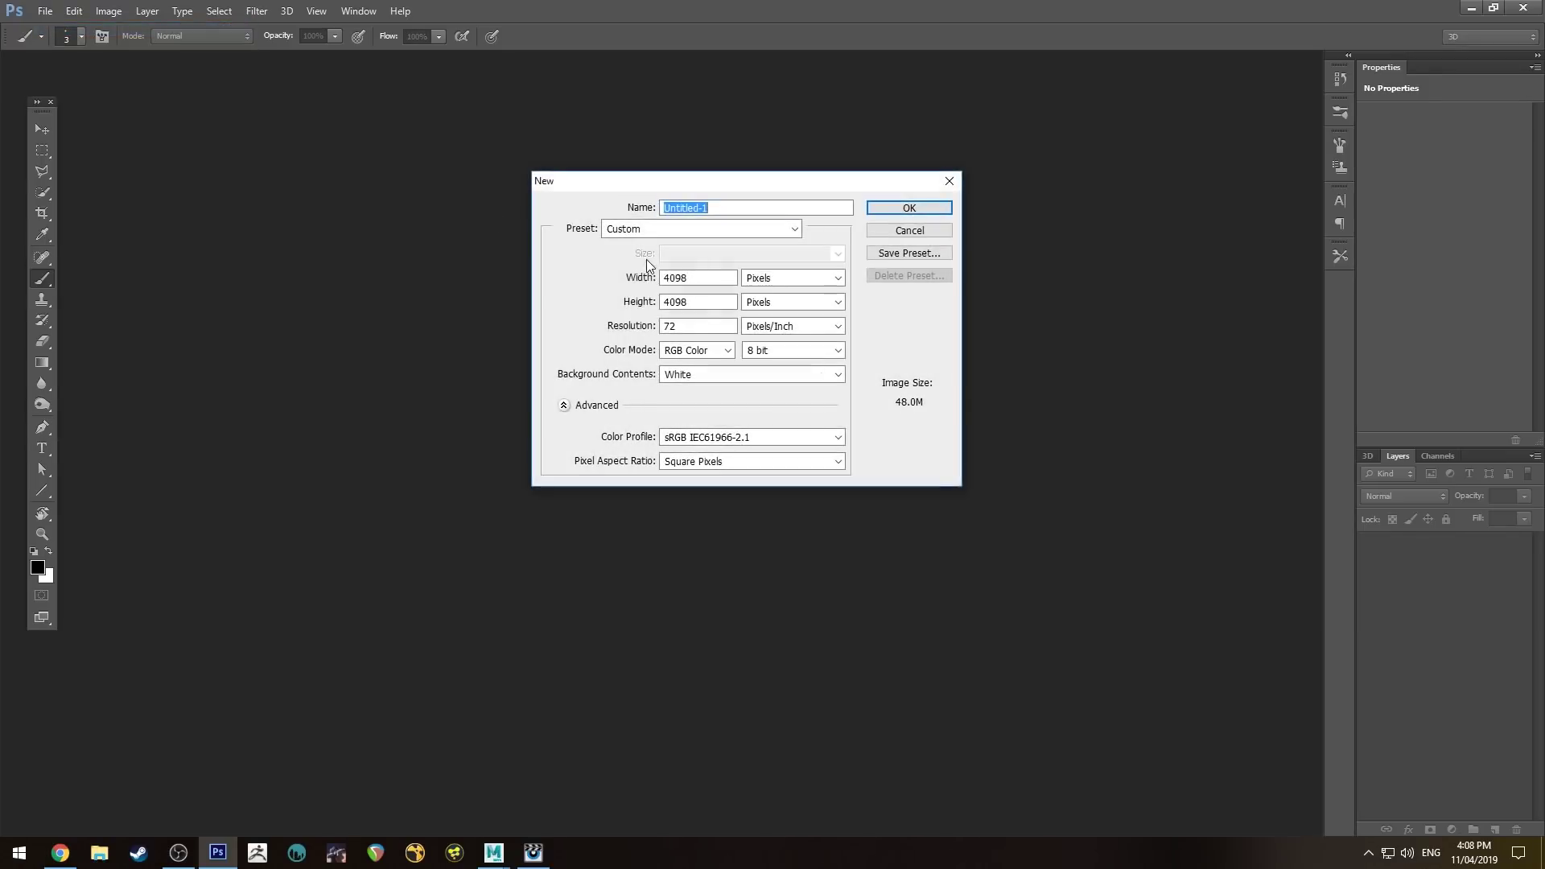
double_click(695, 279)
text(4096)
key(Tab)
key(Tab)
text(4096)
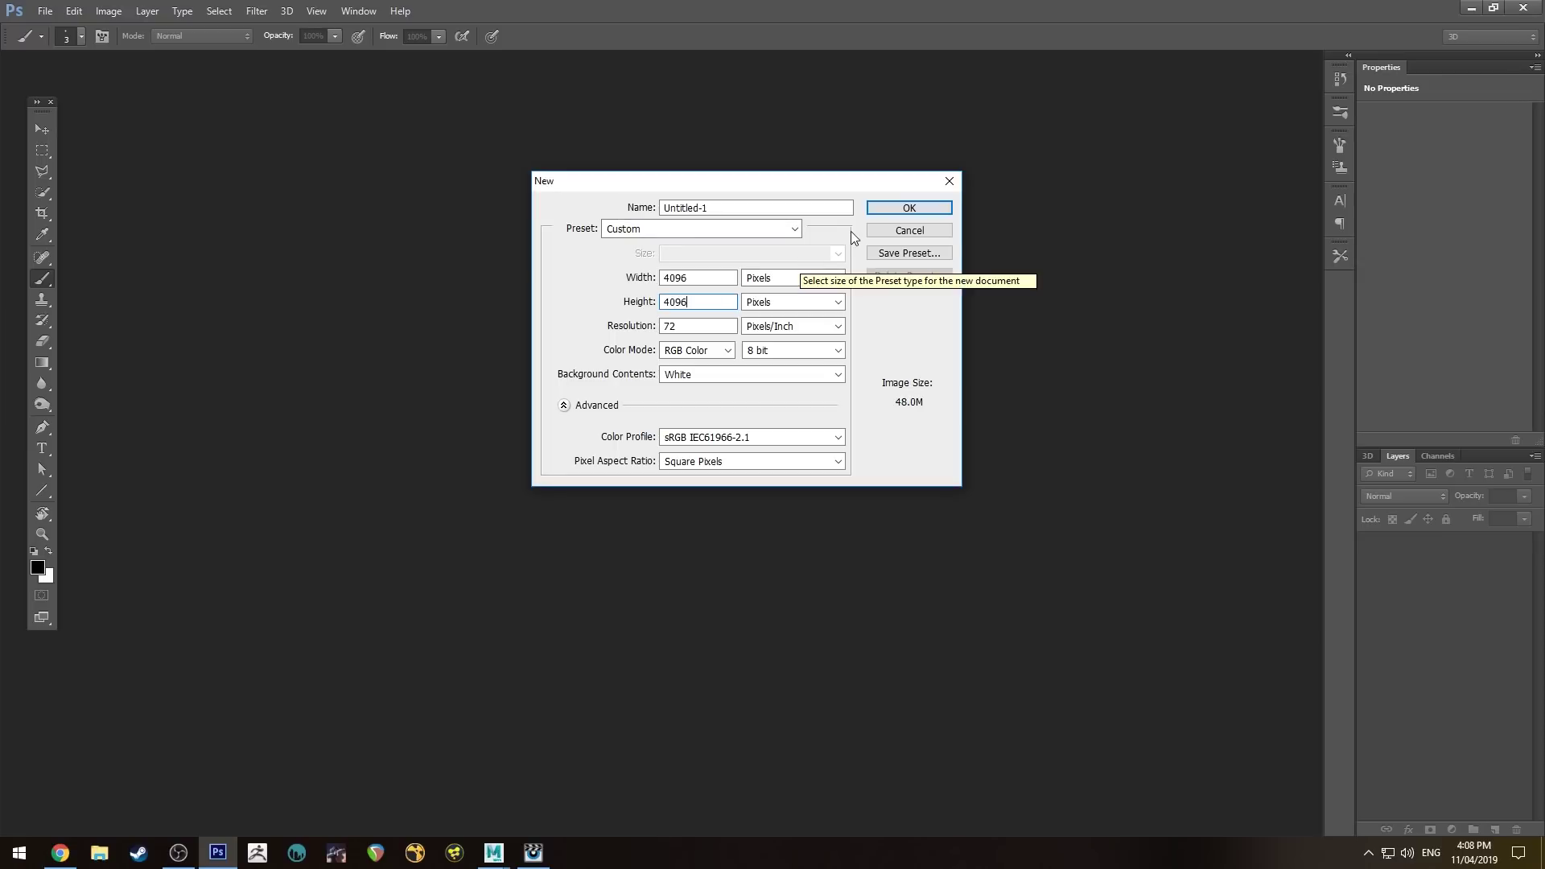
click(899, 213)
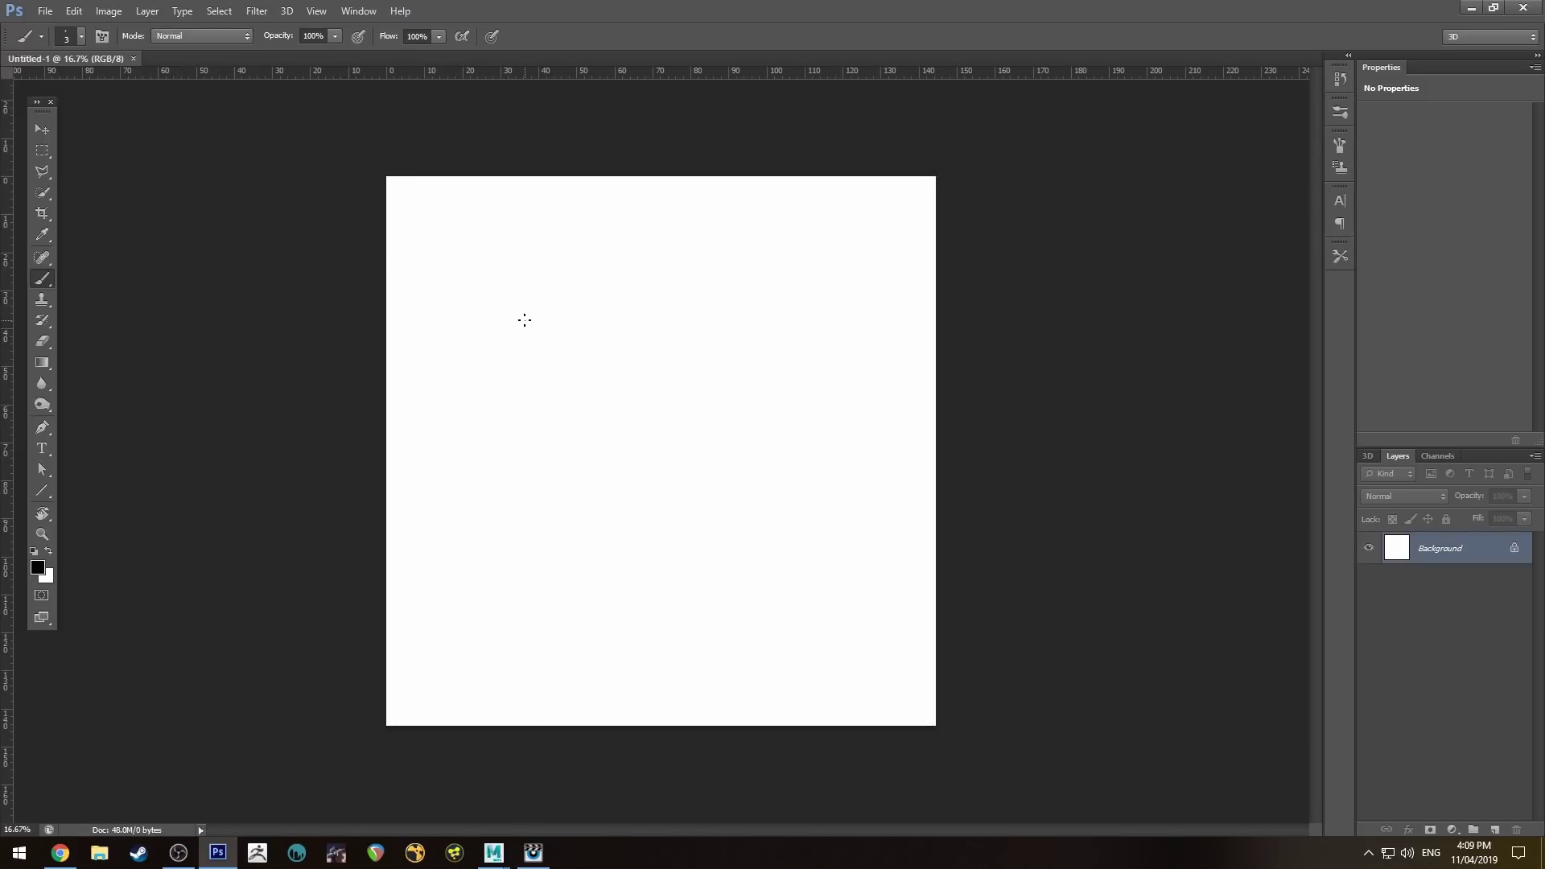
- Add a new layer and draw the first two thin diagonal scratch strokes with the 3 px brush near the canvas's upper-left corner
click(1495, 830)
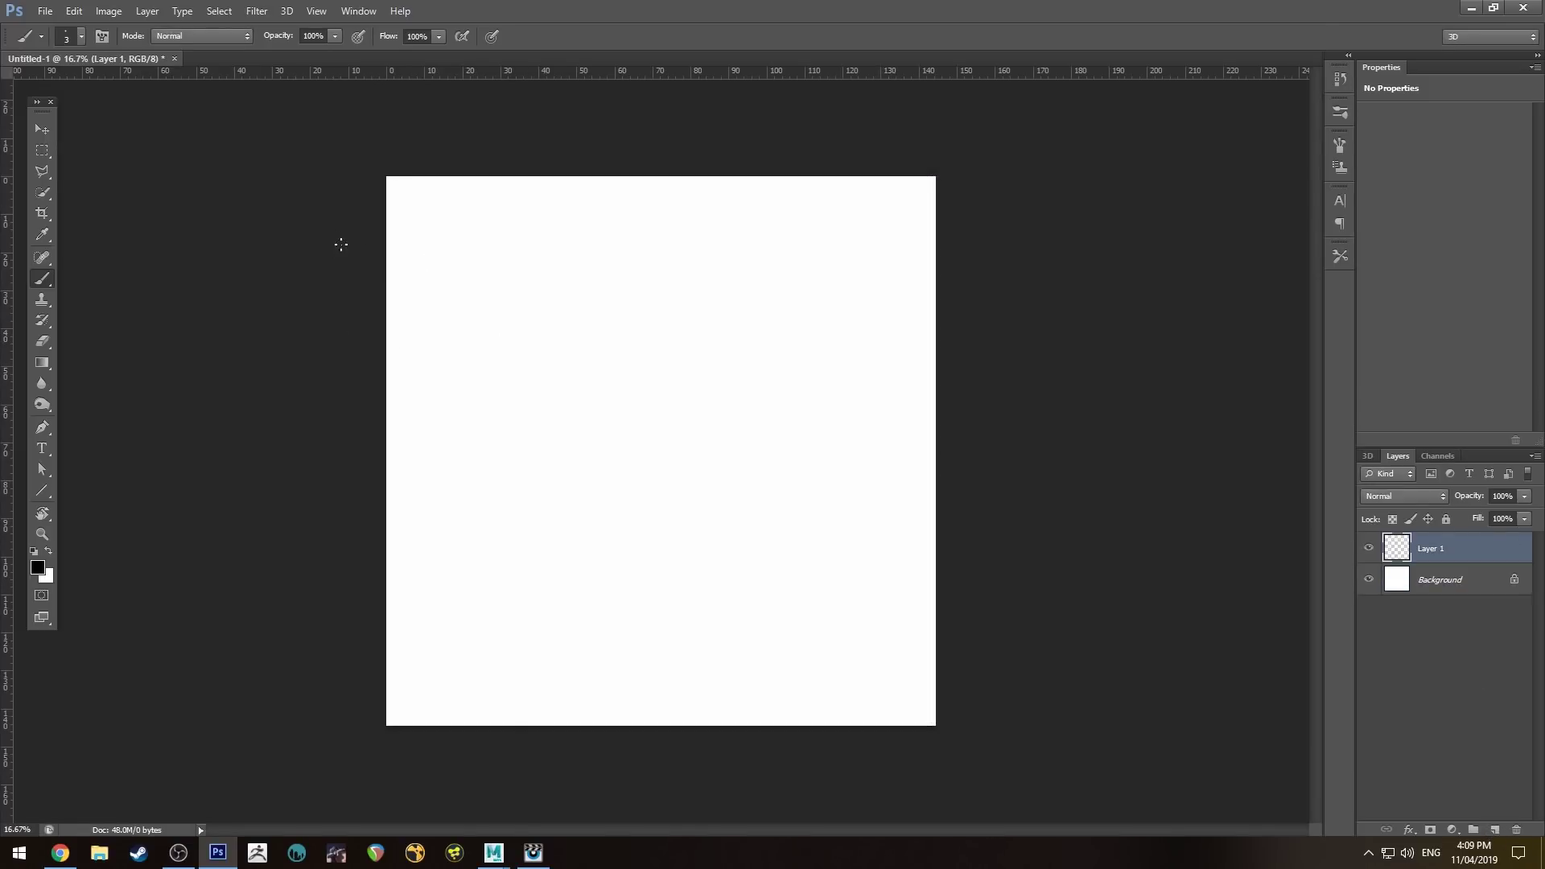
drag(532, 250, 451, 388)
right_click(579, 298)
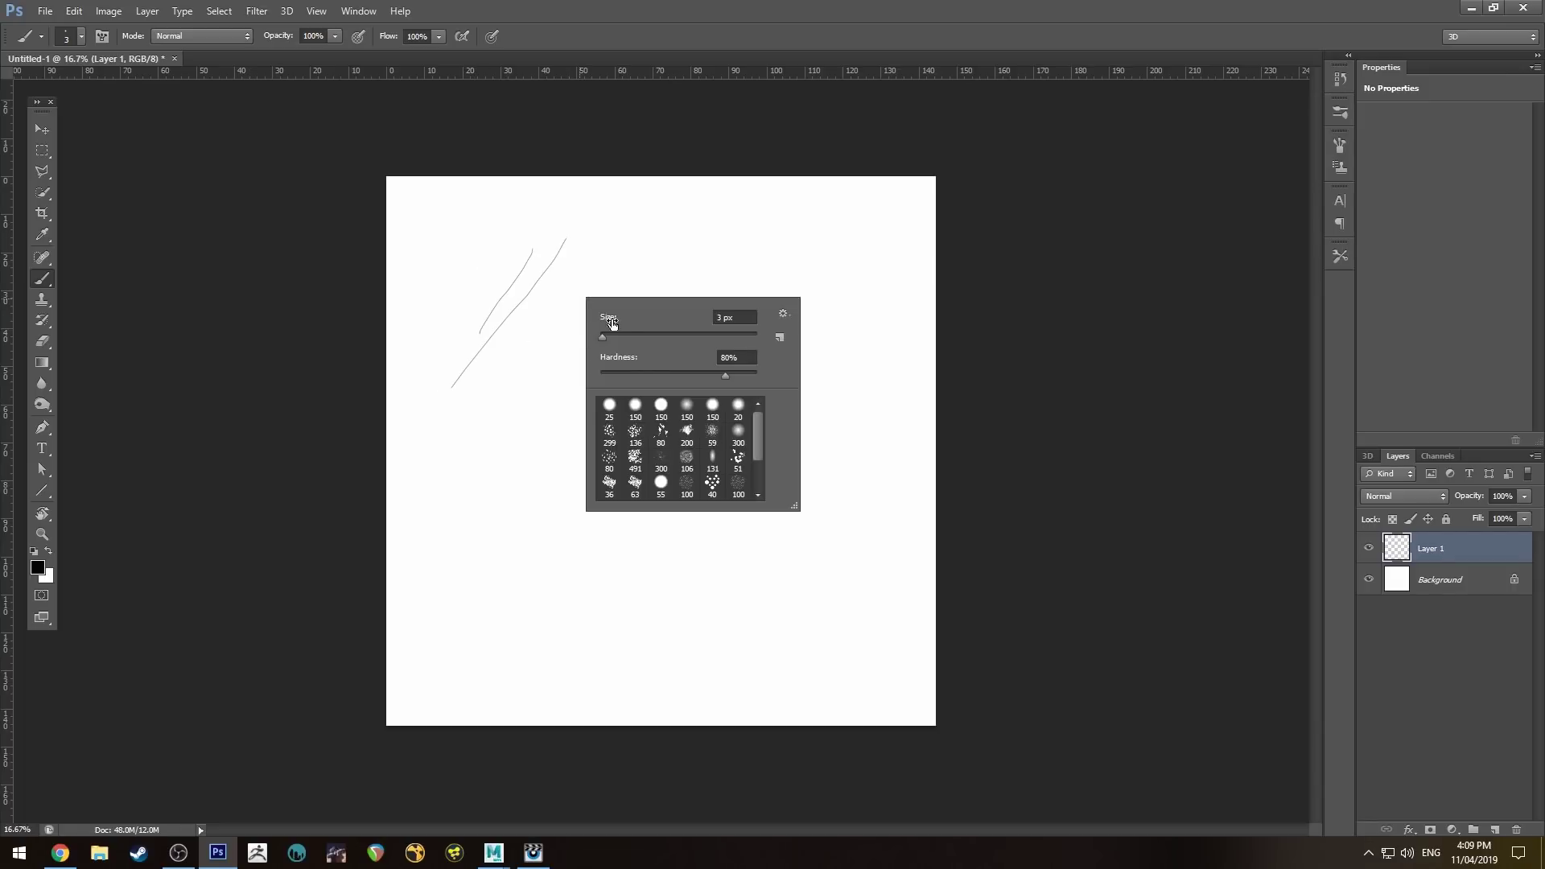
click(577, 124)
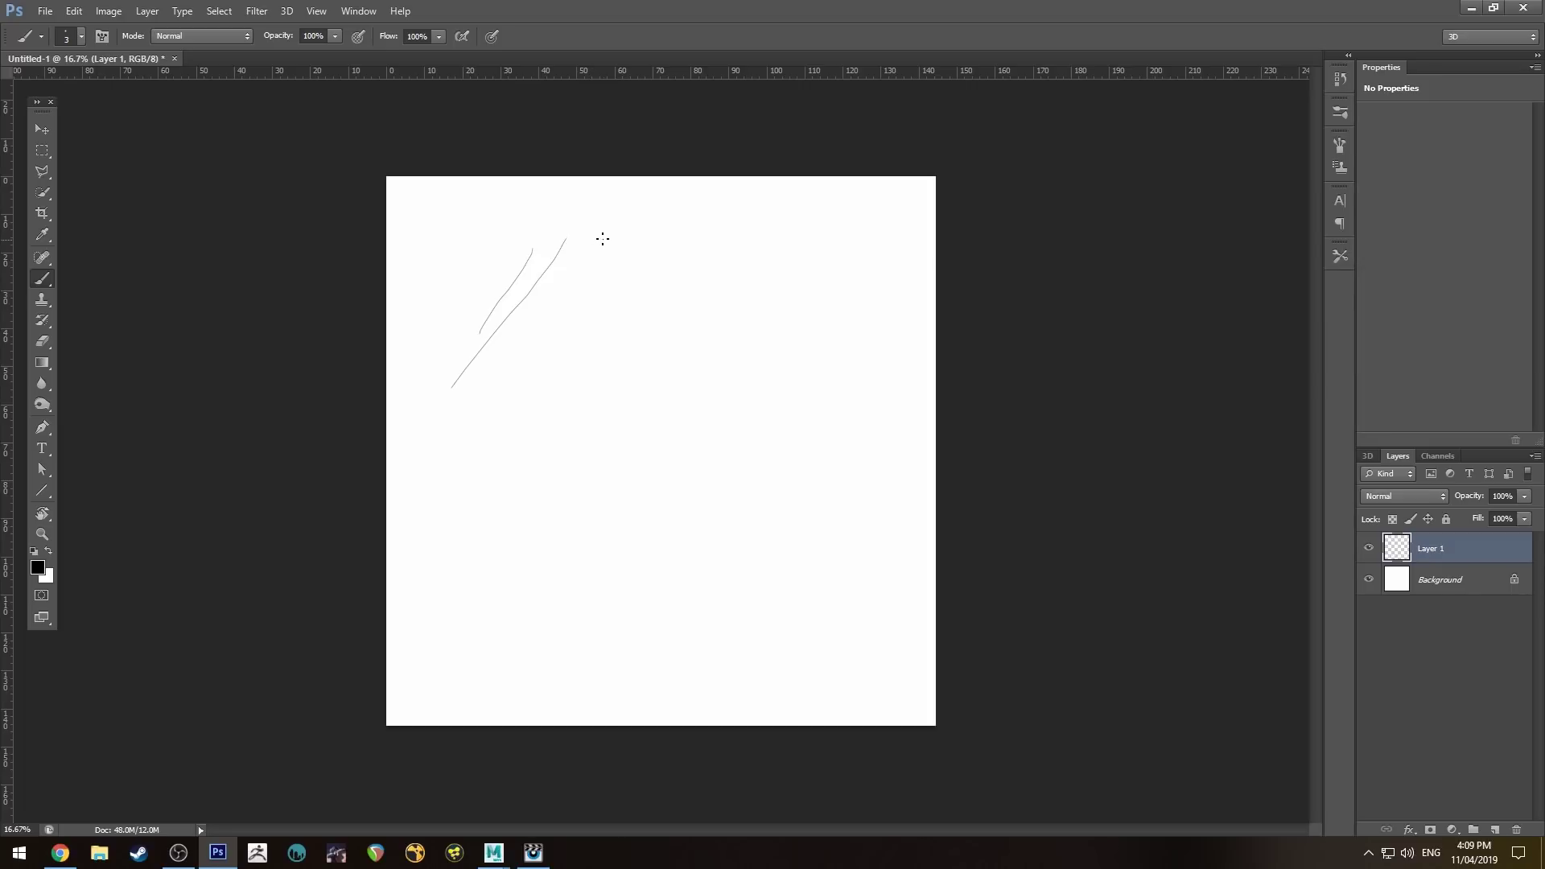
- Scatter thin diagonal scratch strokes of varying lengths across the rest of the canvas
drag(581, 231, 485, 424)
drag(697, 325, 548, 516)
drag(680, 387, 595, 499)
drag(710, 355, 594, 518)
drag(657, 318, 622, 372)
drag(799, 376, 601, 640)
drag(818, 258, 695, 429)
drag(674, 252, 568, 371)
drag(831, 460, 748, 620)
drag(793, 477, 708, 571)
drag(548, 585, 473, 688)
drag(519, 548, 486, 617)
drag(521, 476, 472, 528)
mouse_move(506, 440)
mouse_down()
mouse_move(414, 552)
mouse_move(472, 458)
mouse_move(448, 484)
mouse_up()
drag(491, 220, 453, 264)
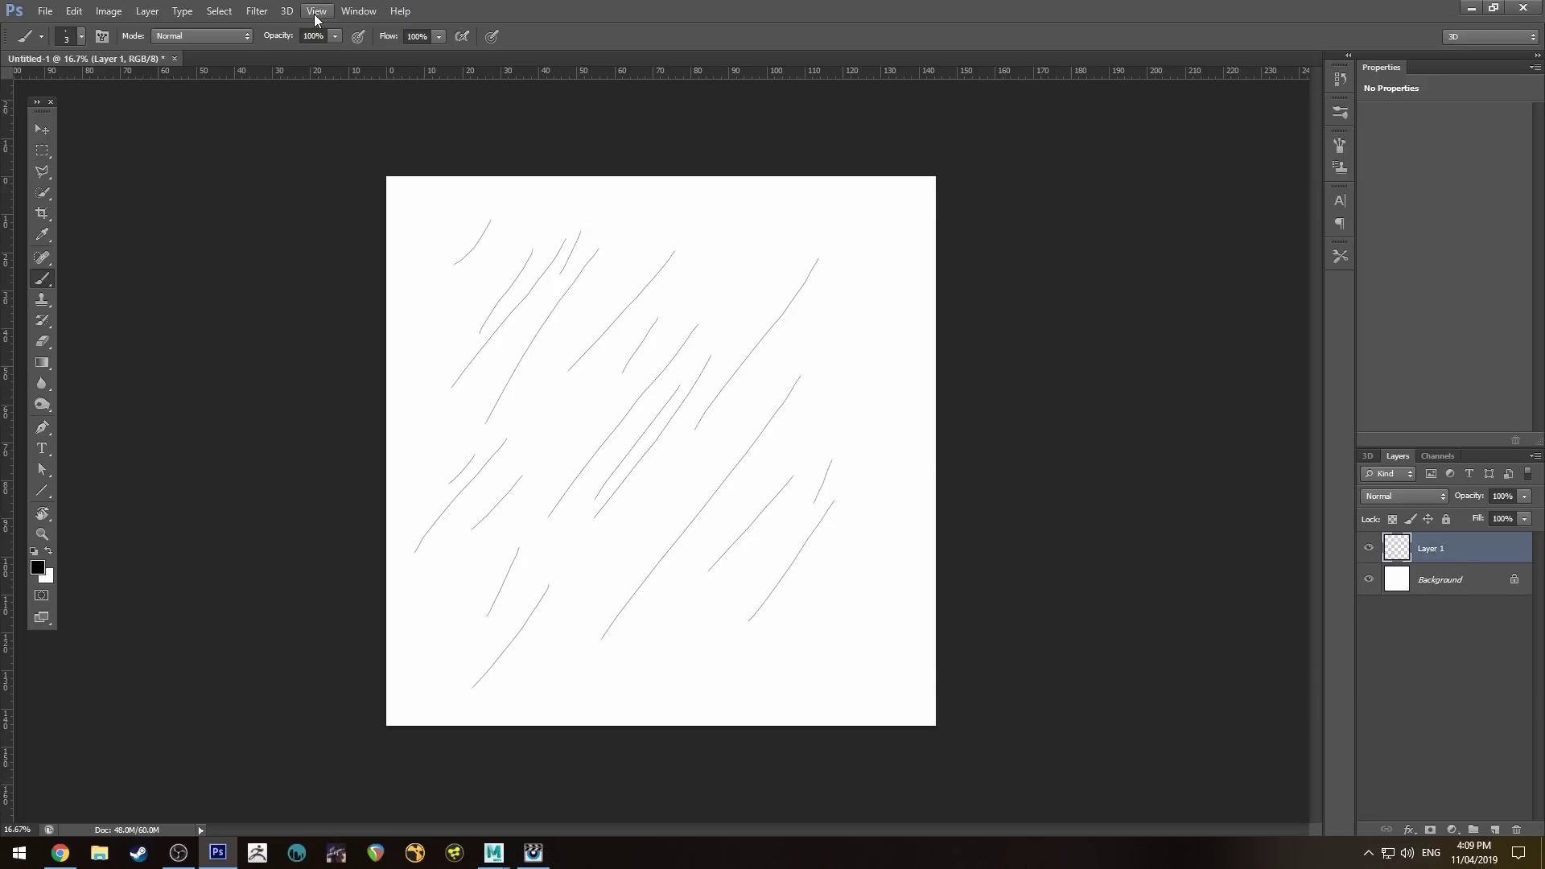
drag(855, 640, 870, 609)
drag(759, 664, 805, 620)
drag(693, 696, 707, 624)
drag(904, 262, 838, 407)
drag(792, 213, 735, 270)
- Offset the scratch layer by +2048 pixels horizontally and vertically, with undefined areas set to Wrap Around
click(314, 11)
mouse_move(301, 10)
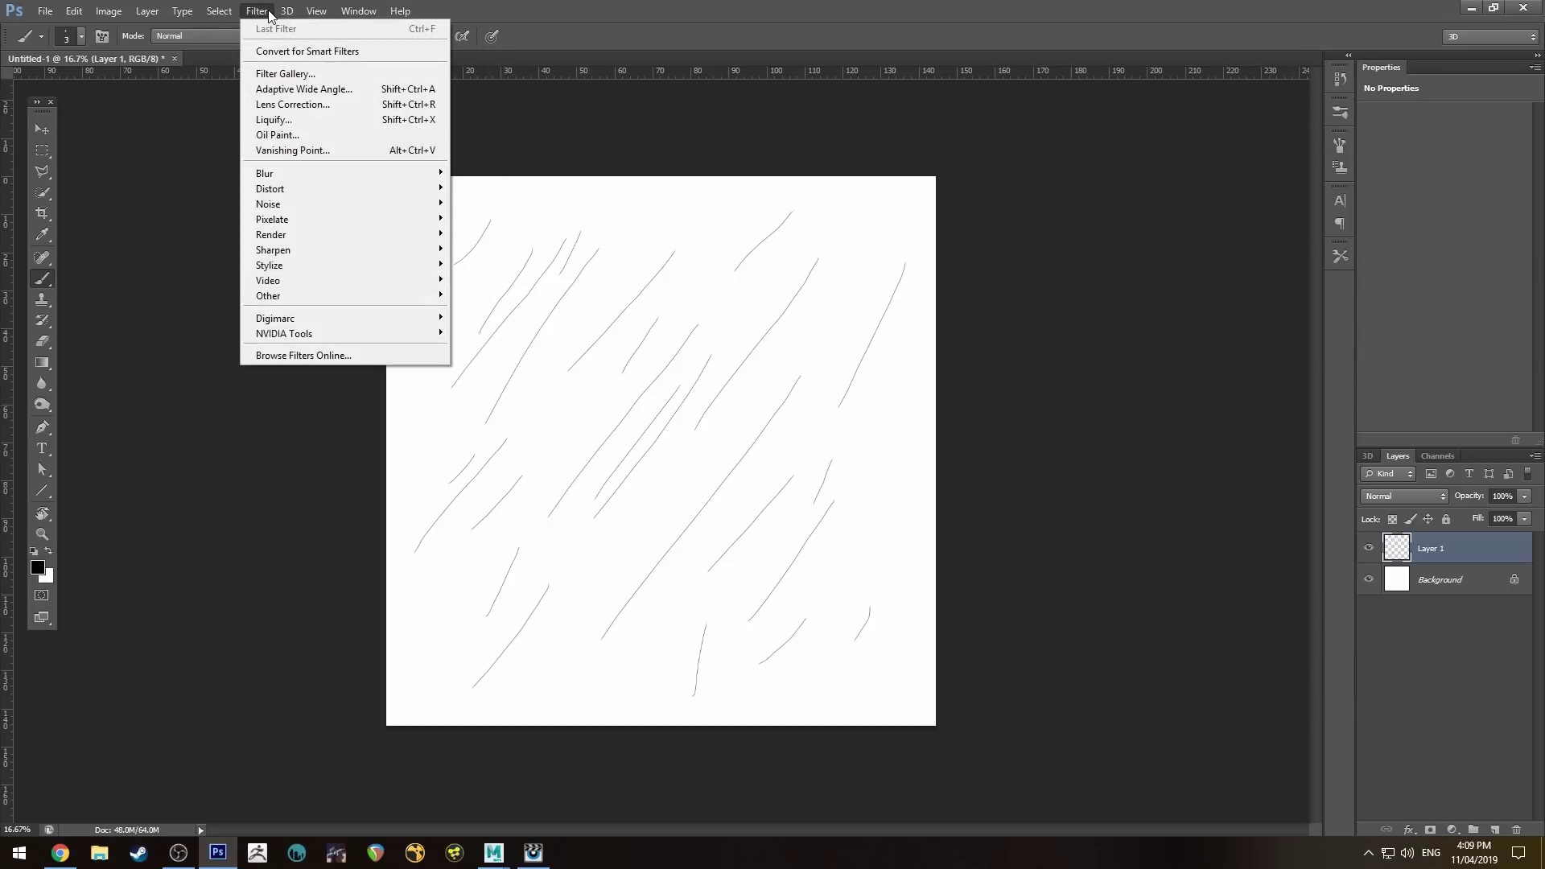
mouse_move(304, 297)
click(483, 356)
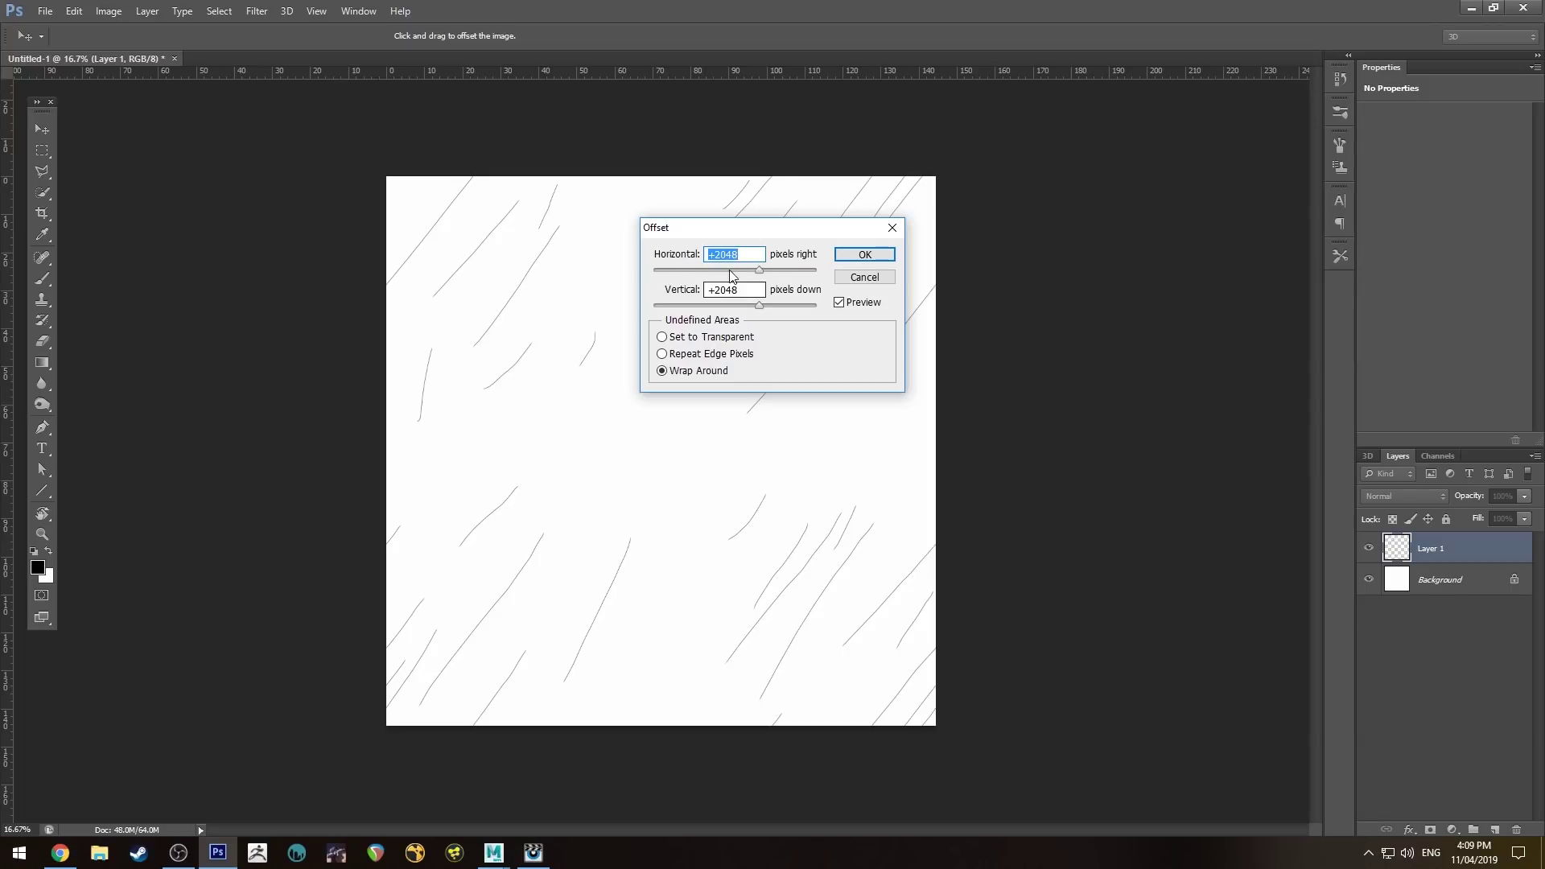
click(866, 256)
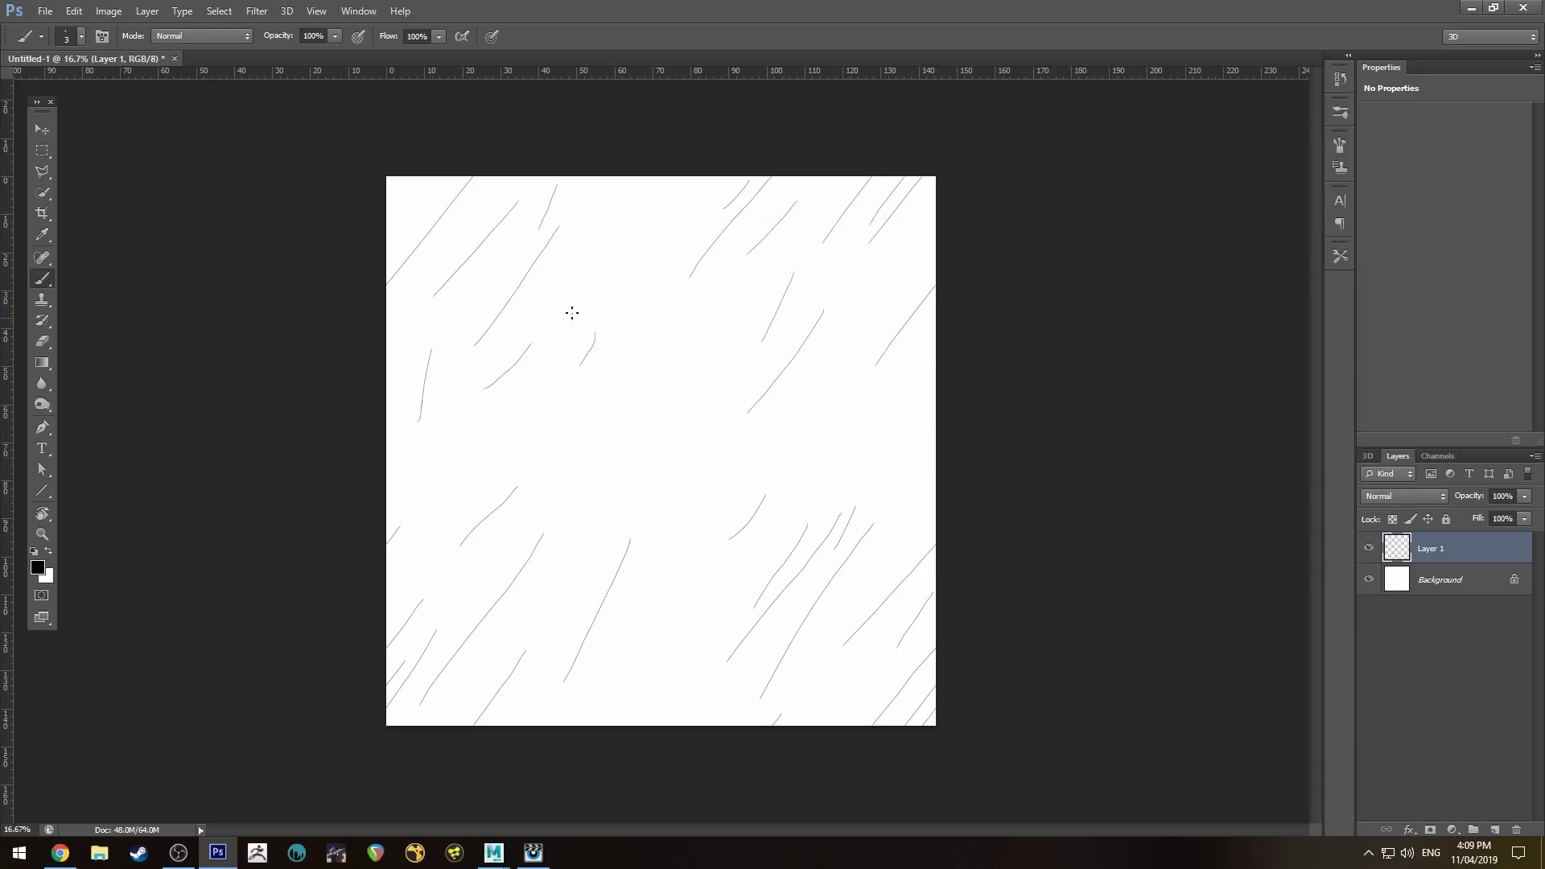
- Draw more diagonal scratches through the blank areas around the canvas's centre, and repeat the offset
drag(604, 236, 545, 315)
drag(669, 289, 546, 441)
mouse_move(671, 375)
mouse_down()
mouse_move(577, 543)
mouse_move(596, 567)
mouse_up()
drag(741, 473, 620, 646)
drag(712, 583, 656, 680)
drag(864, 408, 836, 461)
drag(836, 367, 789, 469)
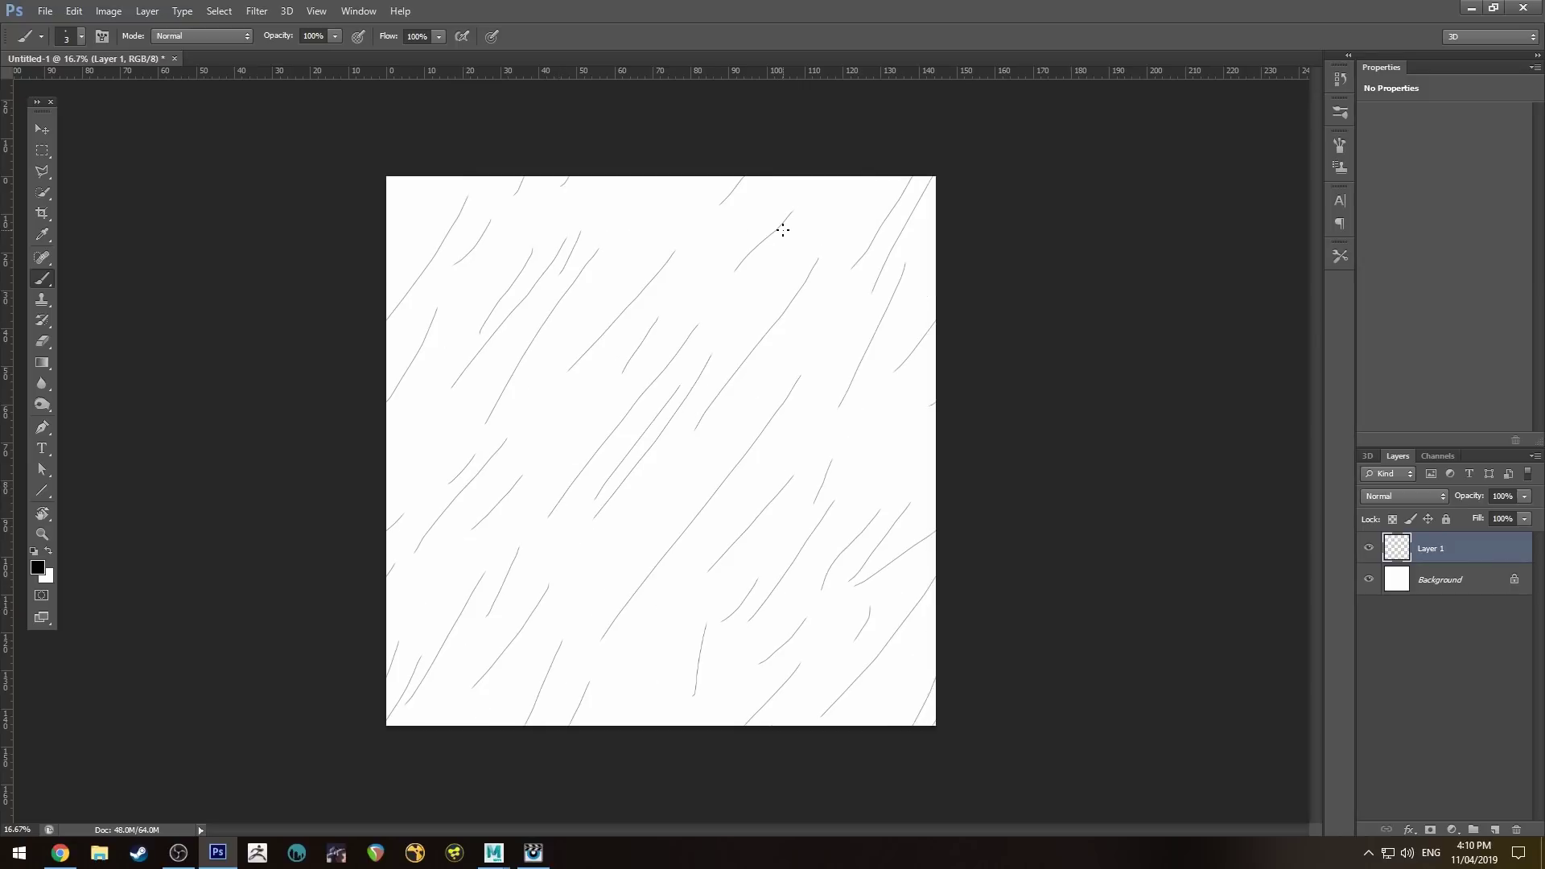
- Draw crossing scratches in the opposite diagonal direction over the existing strokes, and repeat the Offset filter
drag(646, 208, 753, 295)
drag(609, 235, 815, 389)
drag(530, 248, 750, 423)
drag(620, 270, 773, 383)
drag(535, 432, 675, 541)
drag(519, 483, 713, 667)
drag(713, 457, 896, 615)
drag(767, 600, 894, 691)
key(ctrl+f)
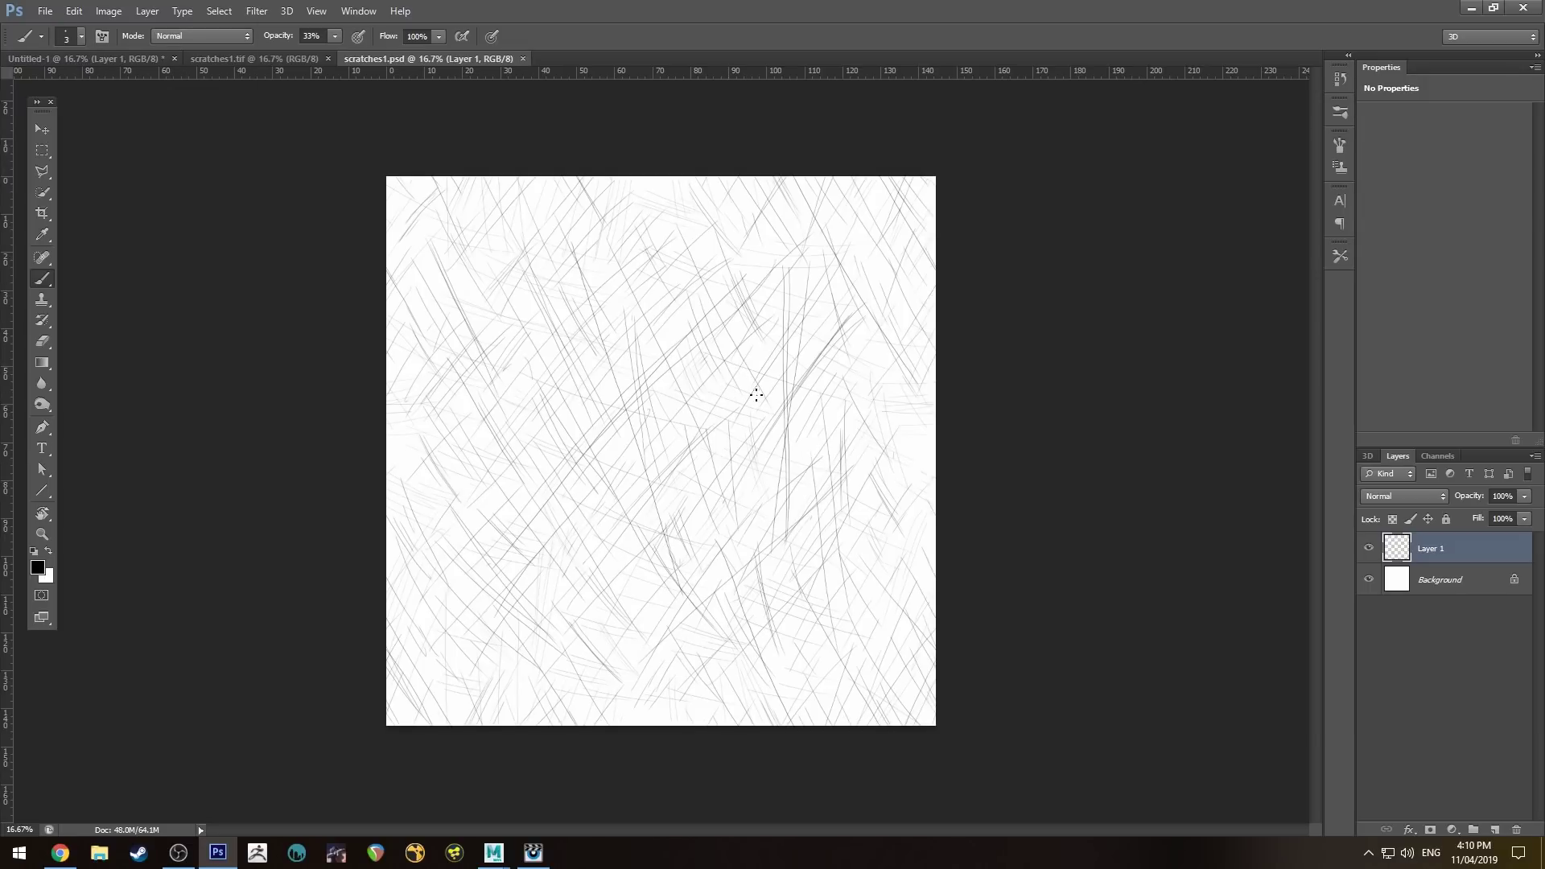
- Check the dense scratch pattern in scratches1.psd and merge its scratch layer into the white background
alt+scroll(579, 336, up, 4)
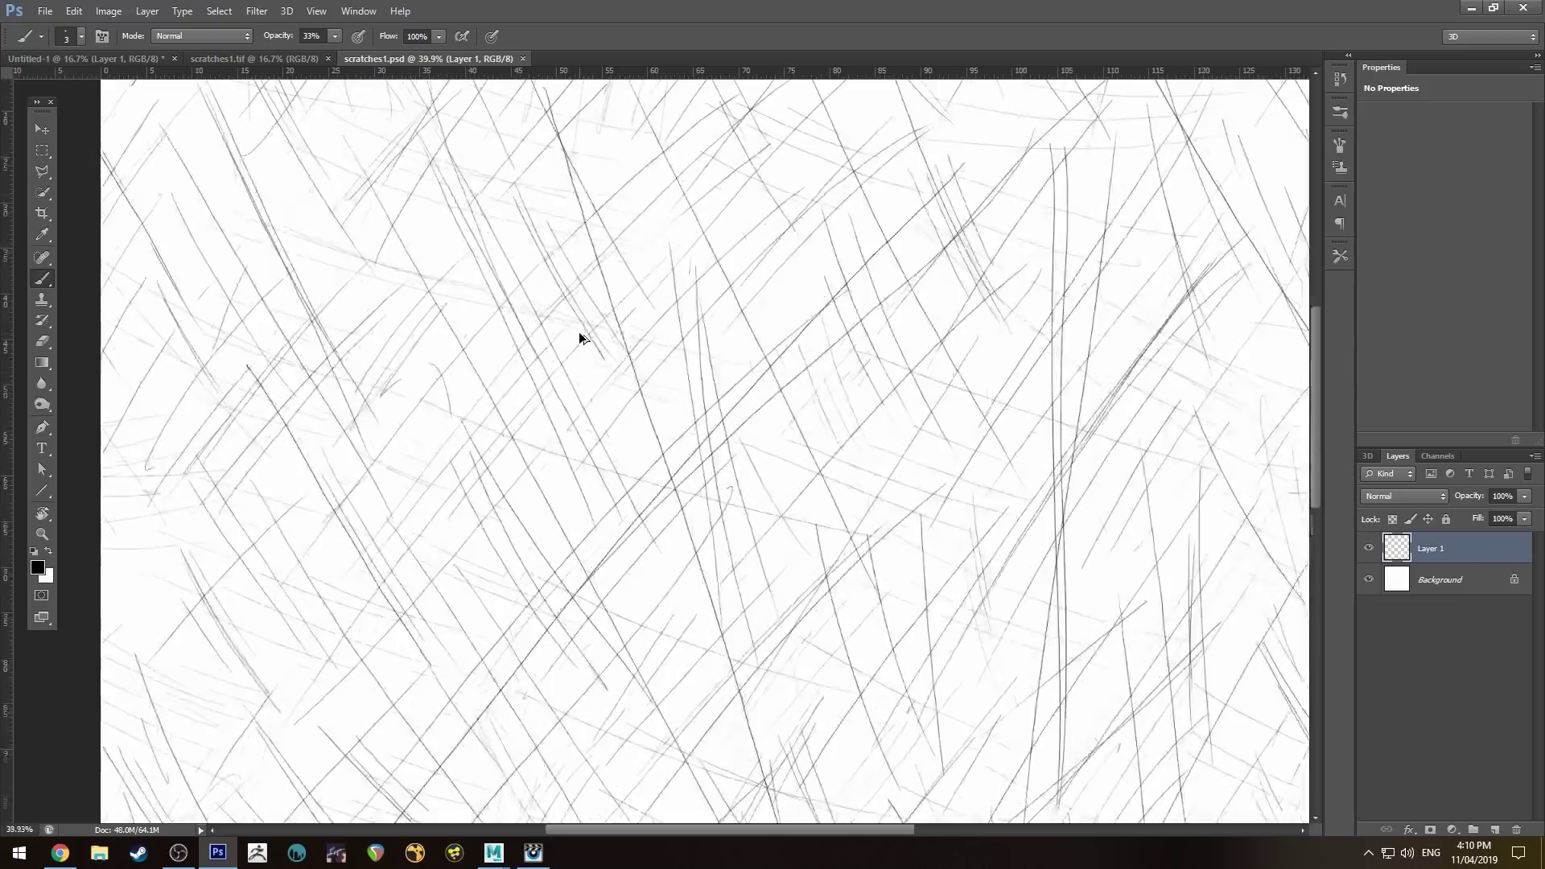
alt+scroll(605, 318, up, 2)
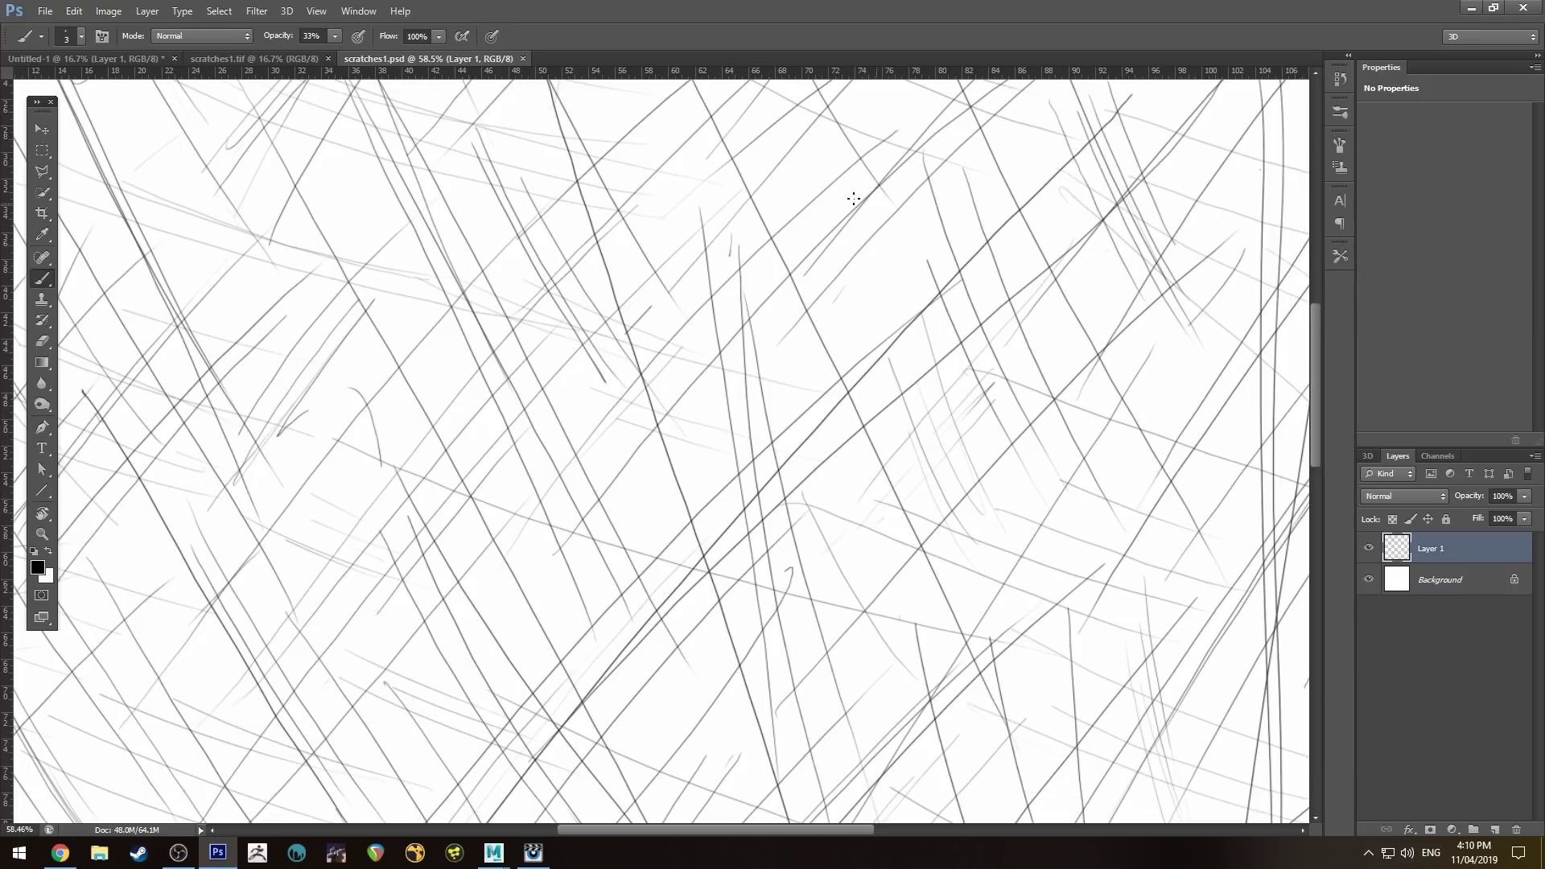
alt+scroll(803, 413, down, 5)
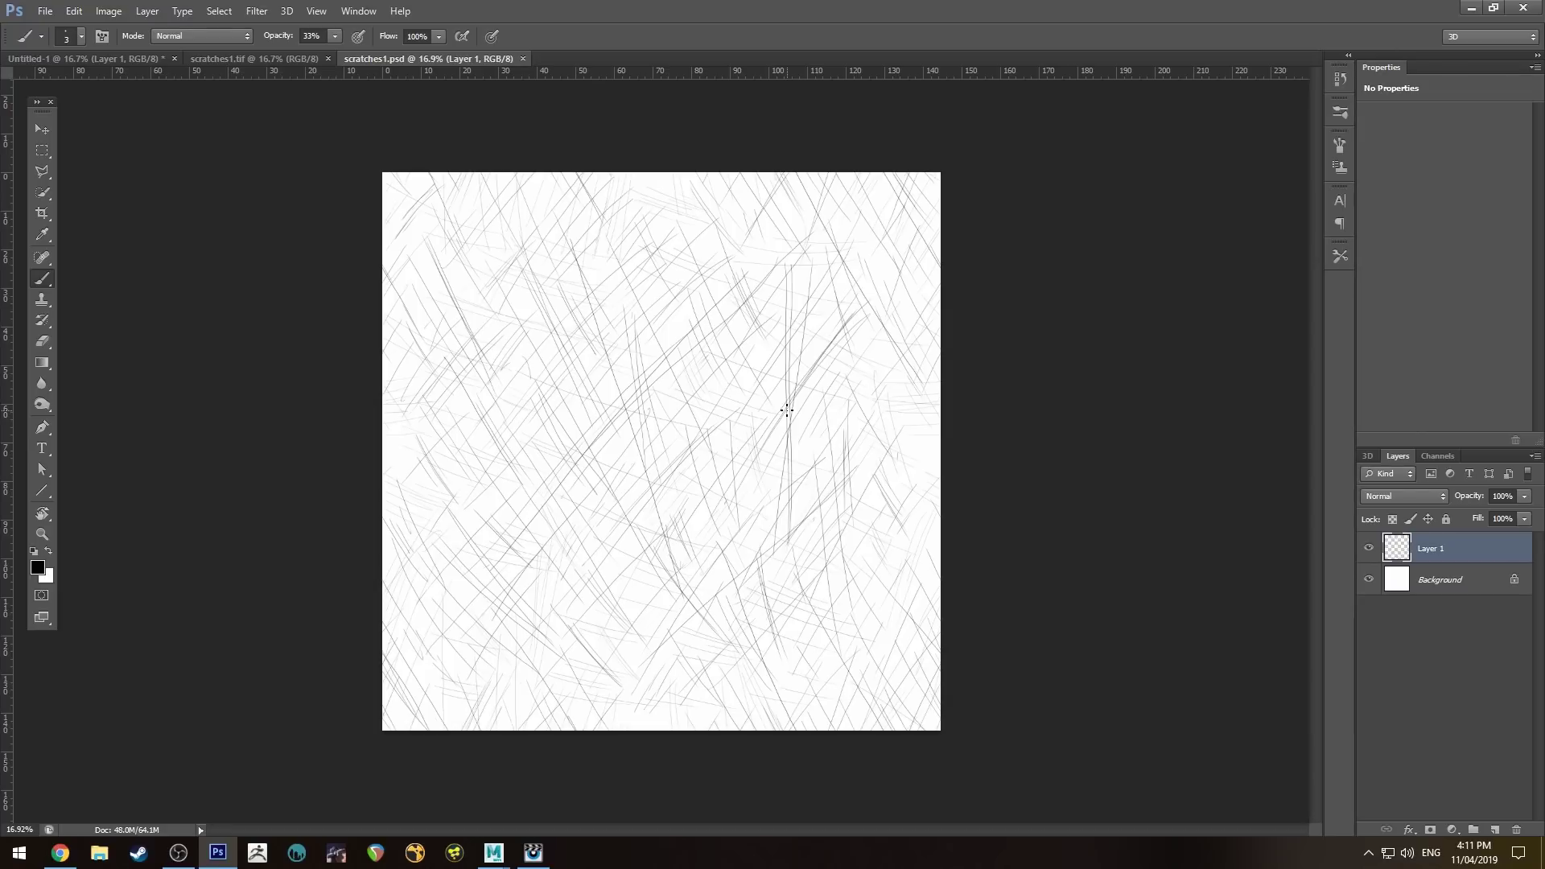
alt+scroll(1097, 403, up, 2)
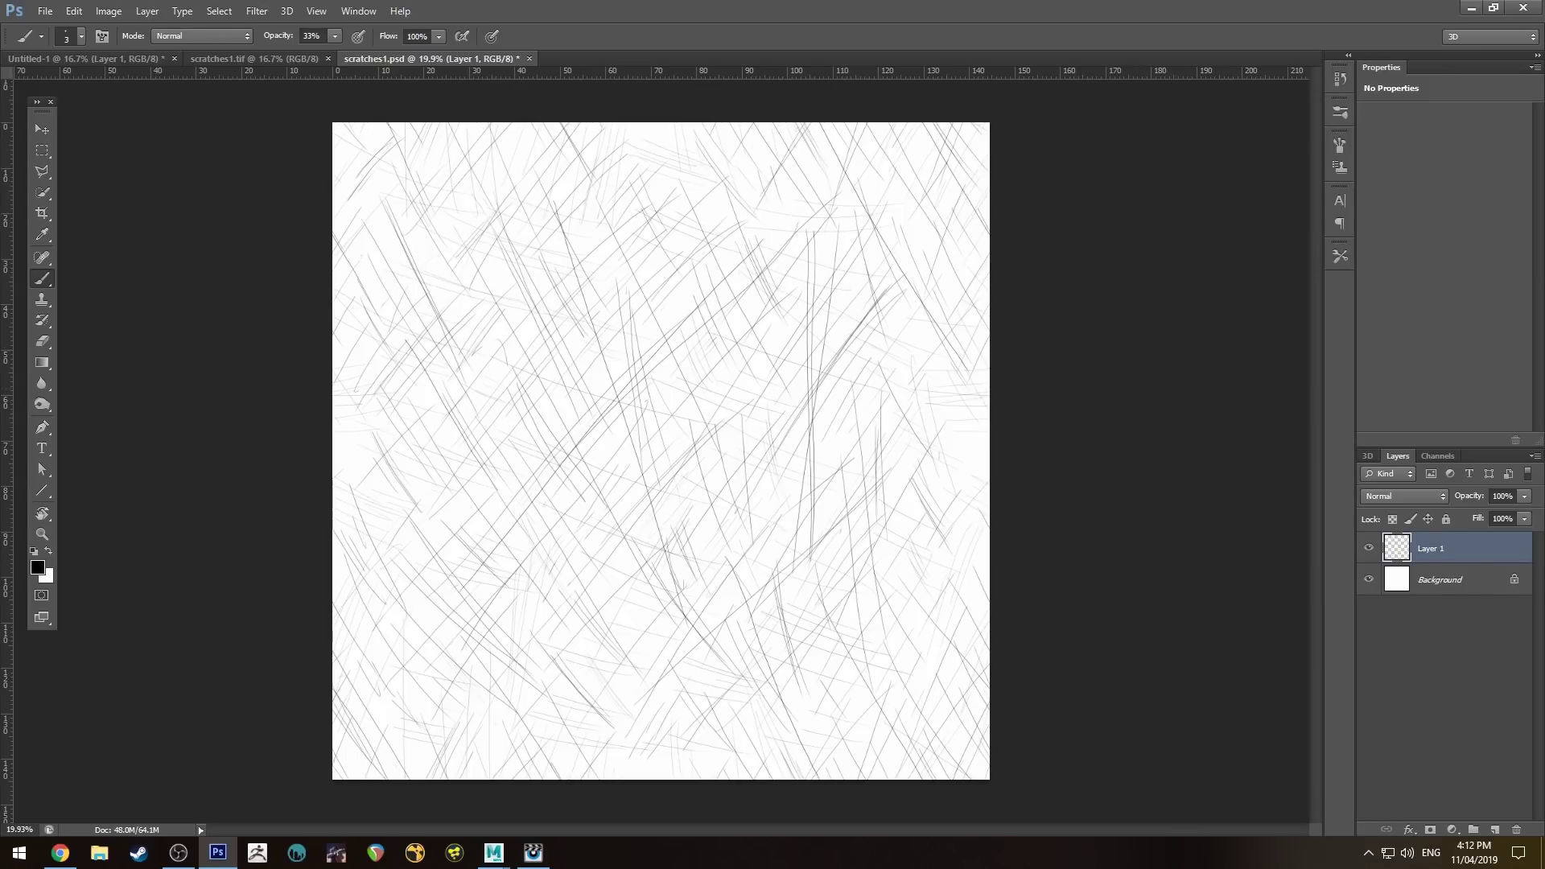
key(ctrl+e)
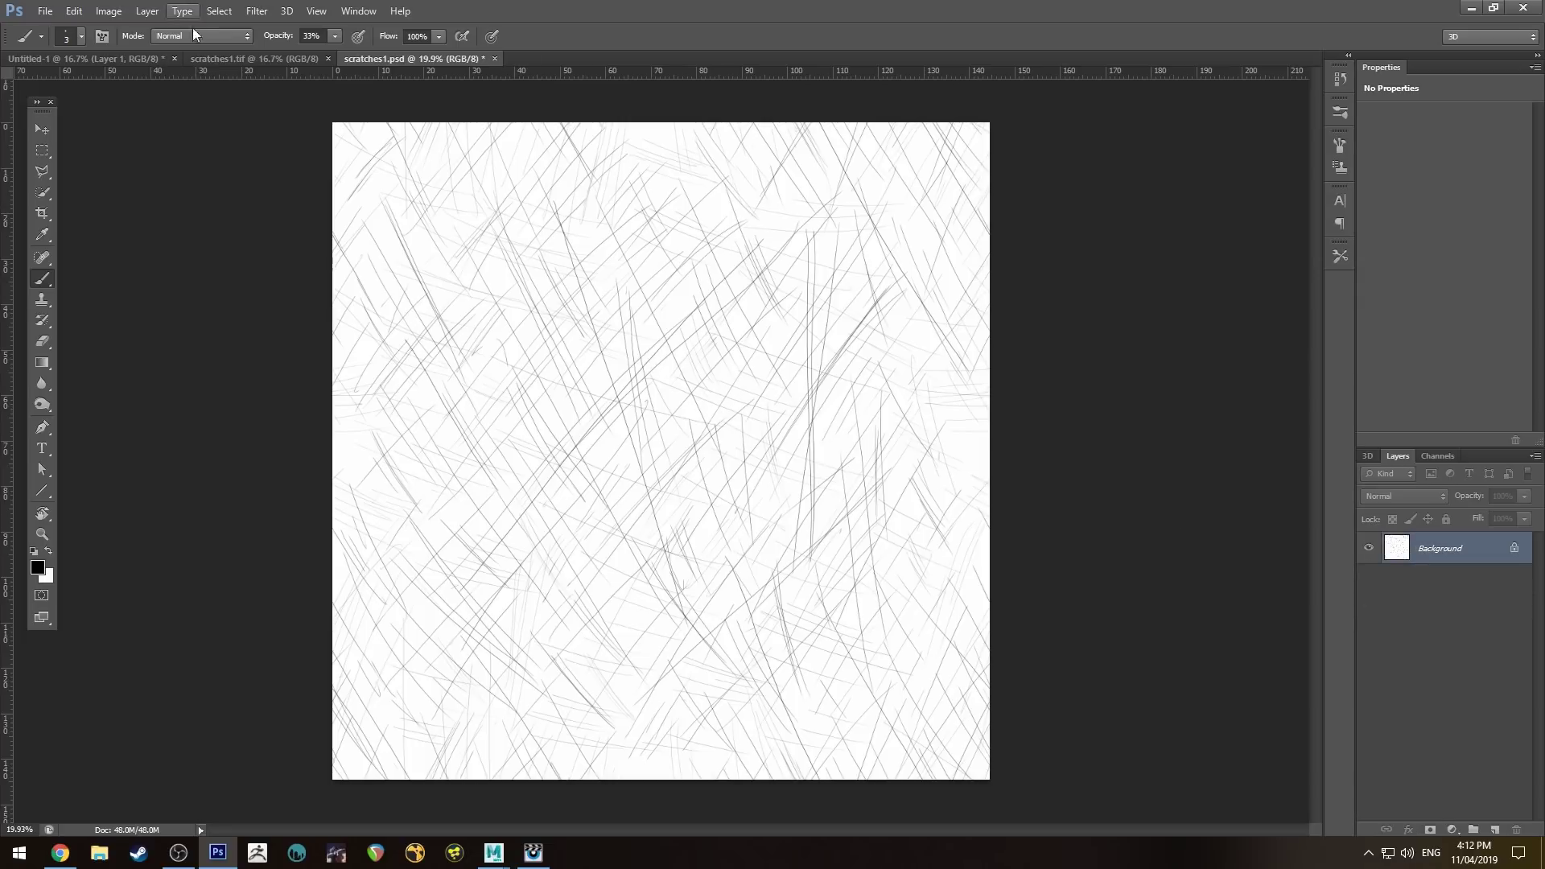
- Convert the merged scratches to a normal map with the NVIDIA NormalMapFilter, using the 4 sample filter type and Max (R,G,B) conversion
click(295, 9)
mouse_move(257, 12)
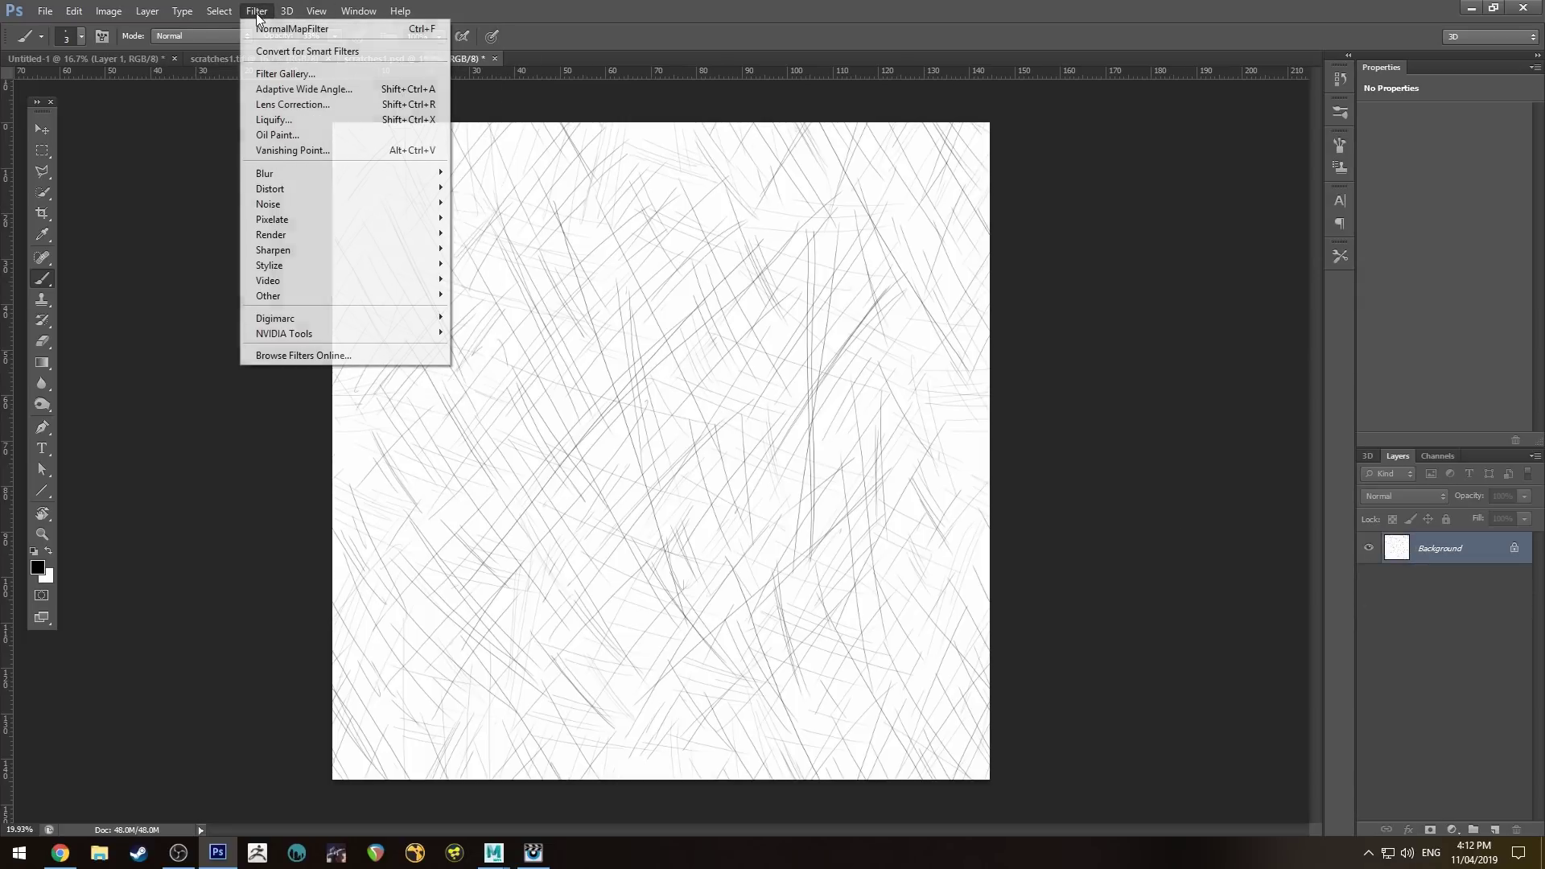
mouse_move(311, 334)
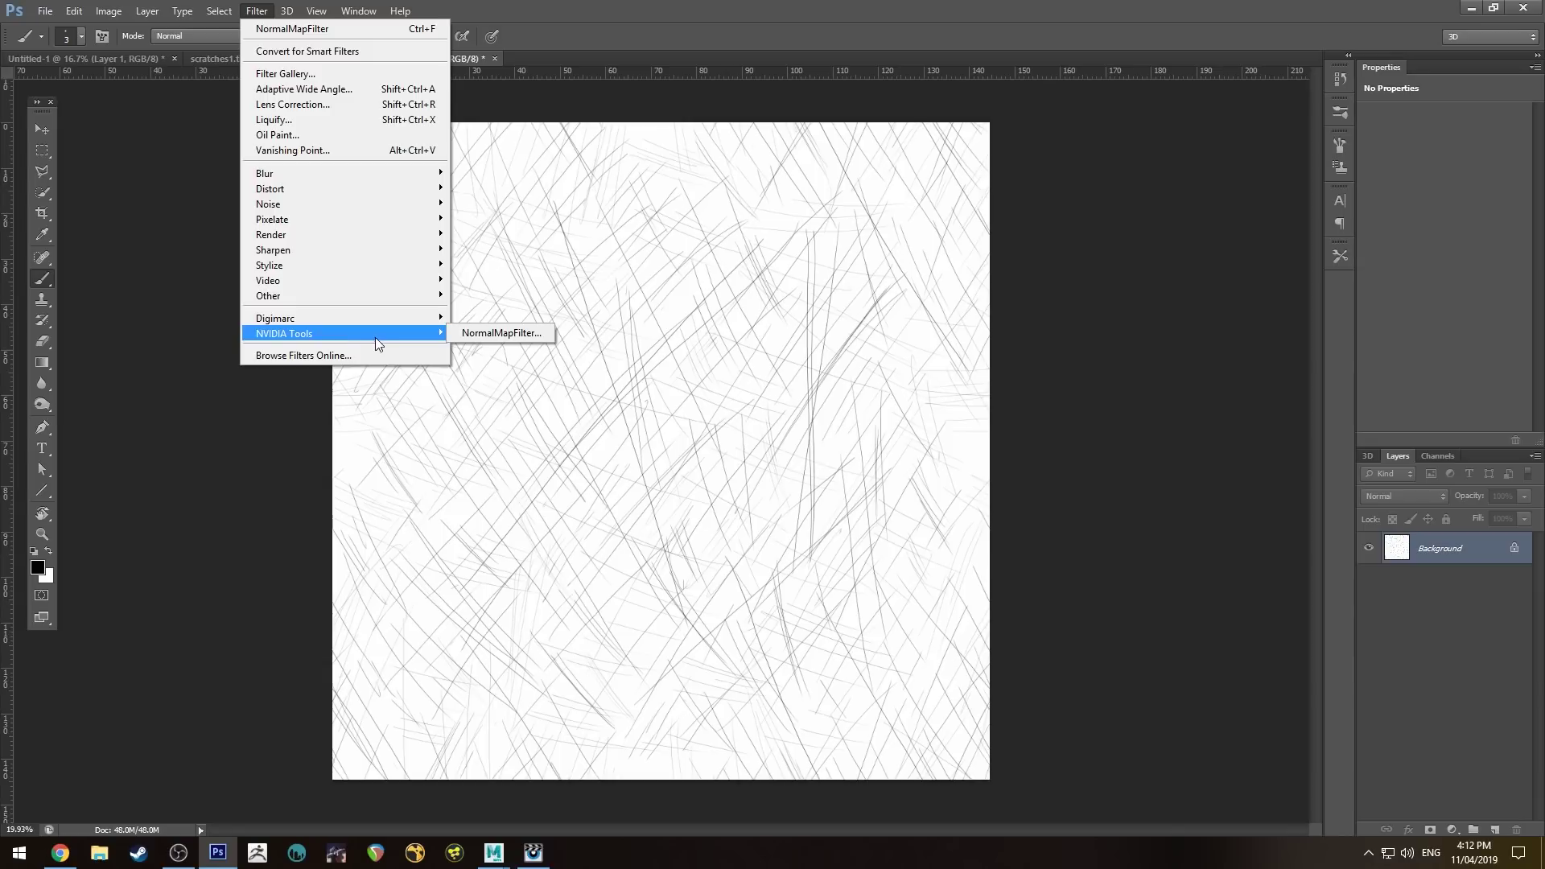
mouse_move(373, 335)
click(463, 332)
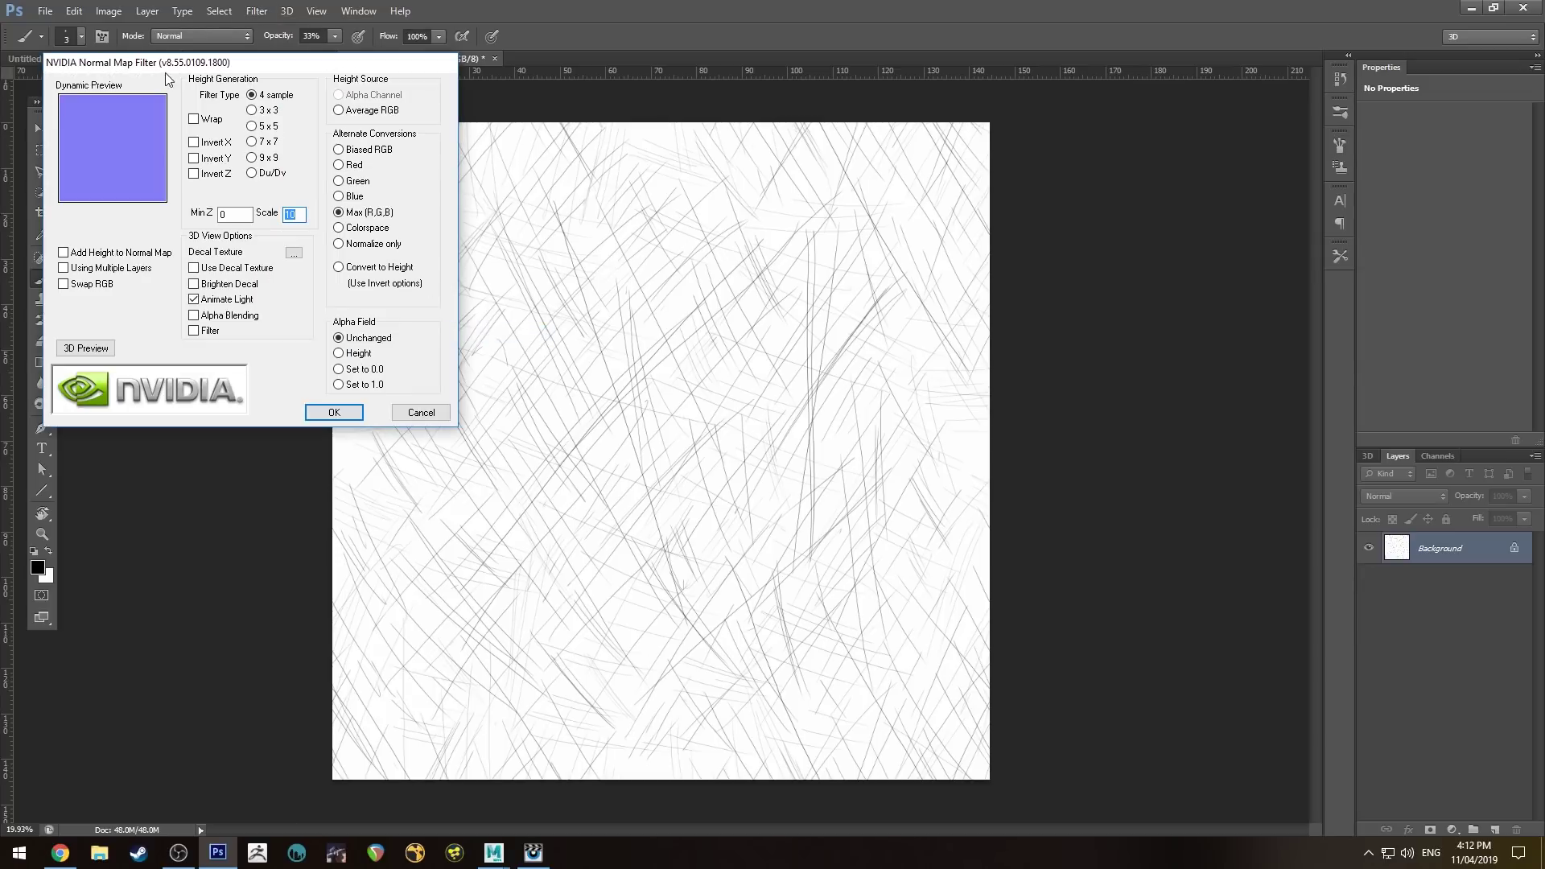
drag(165, 72, 248, 124)
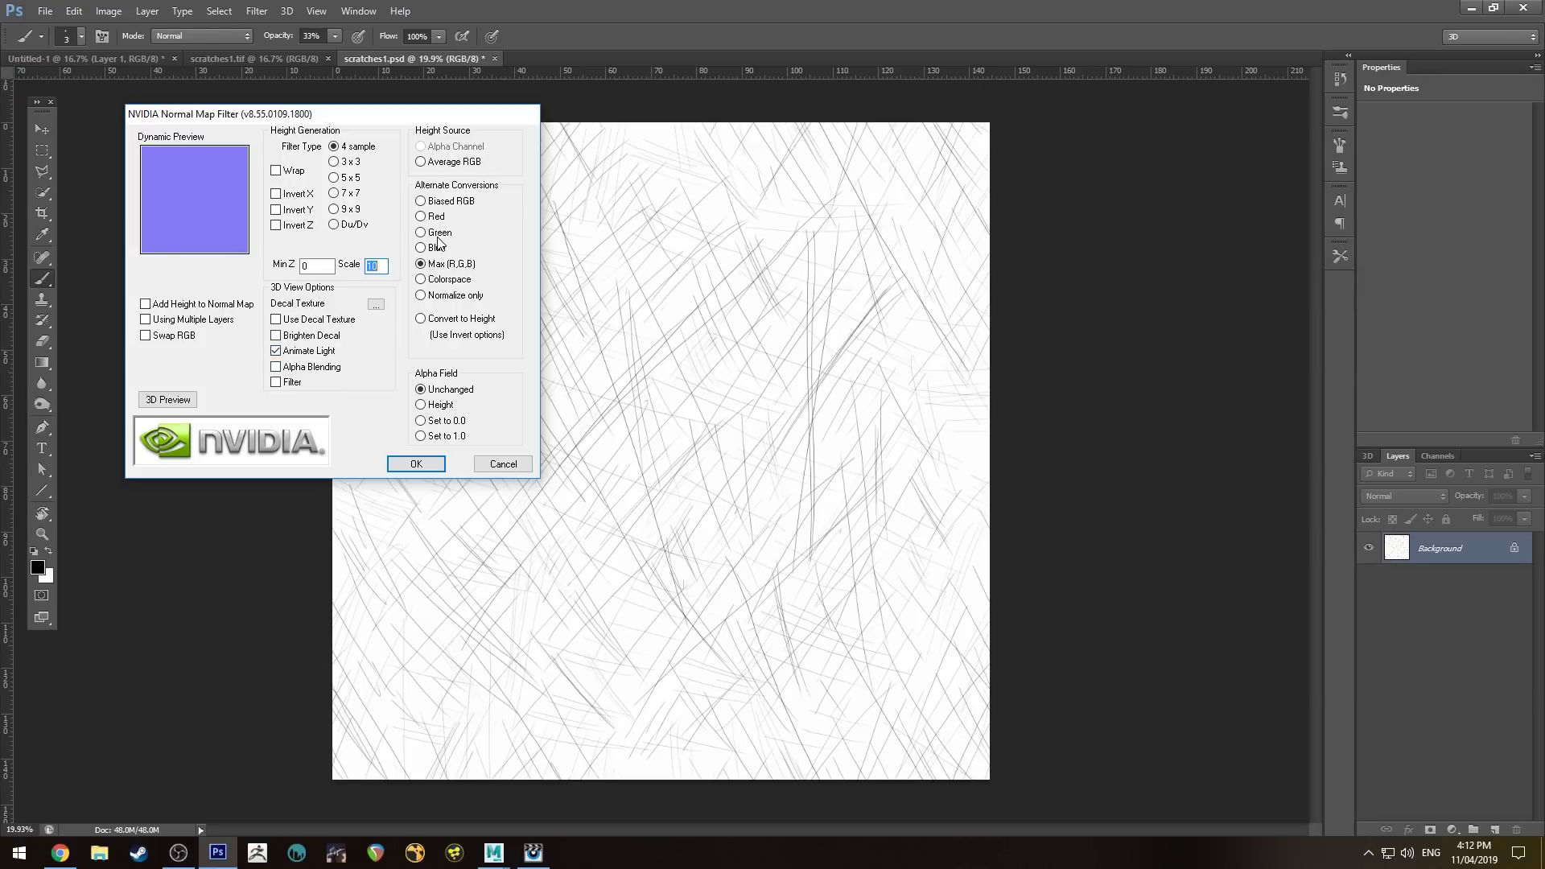
click(452, 164)
click(435, 266)
click(410, 462)
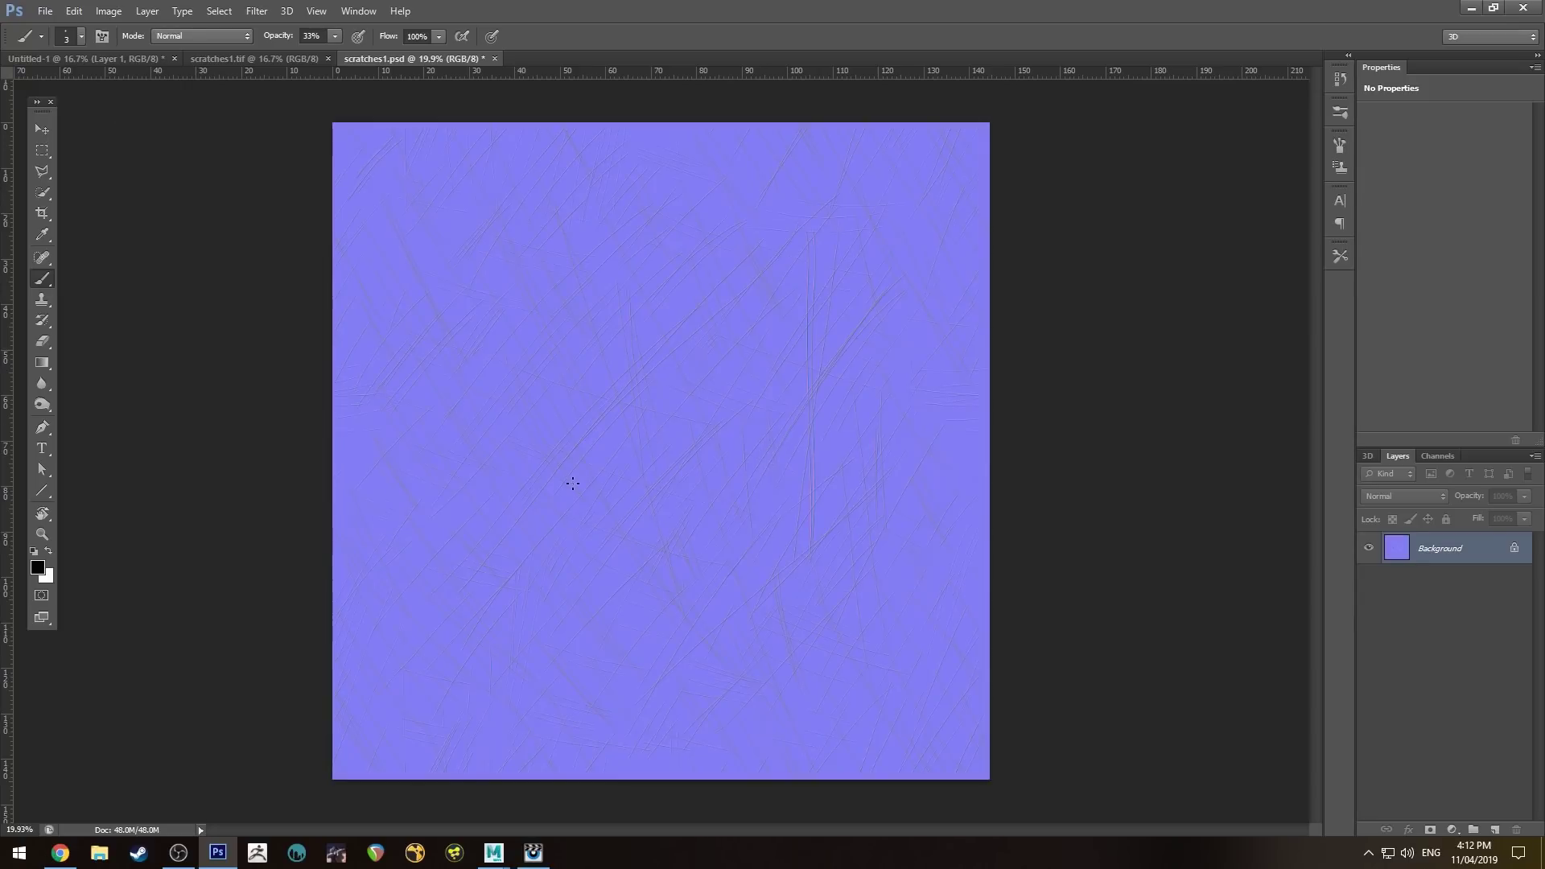
- Examine the scratch lines of the normal map up close and as a whole
alt+scroll(572, 482, up, 5)
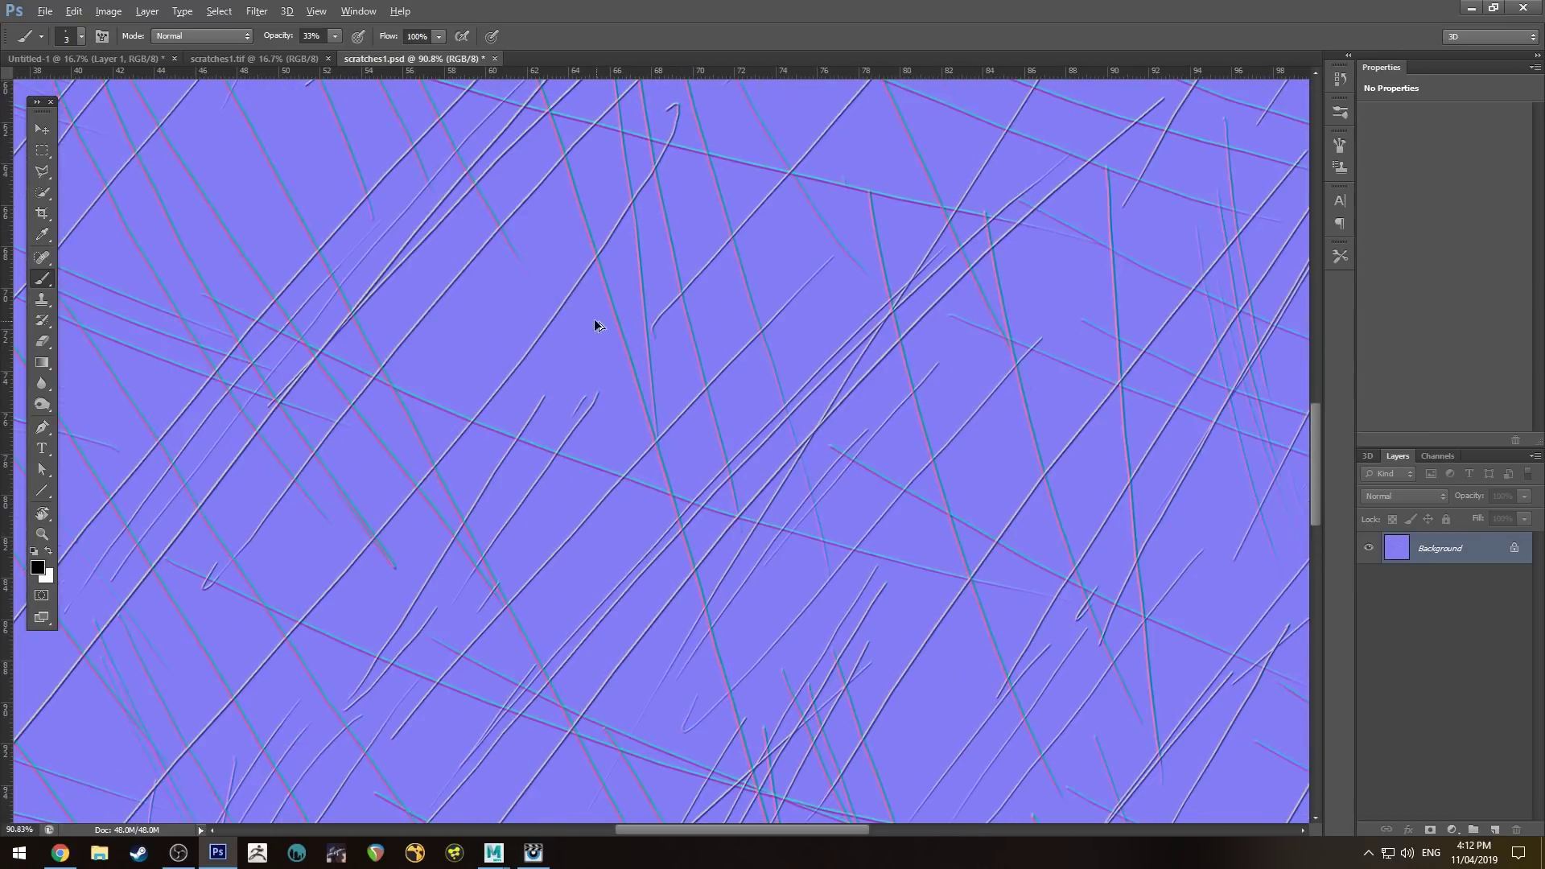
alt+scroll(598, 446, up, 5)
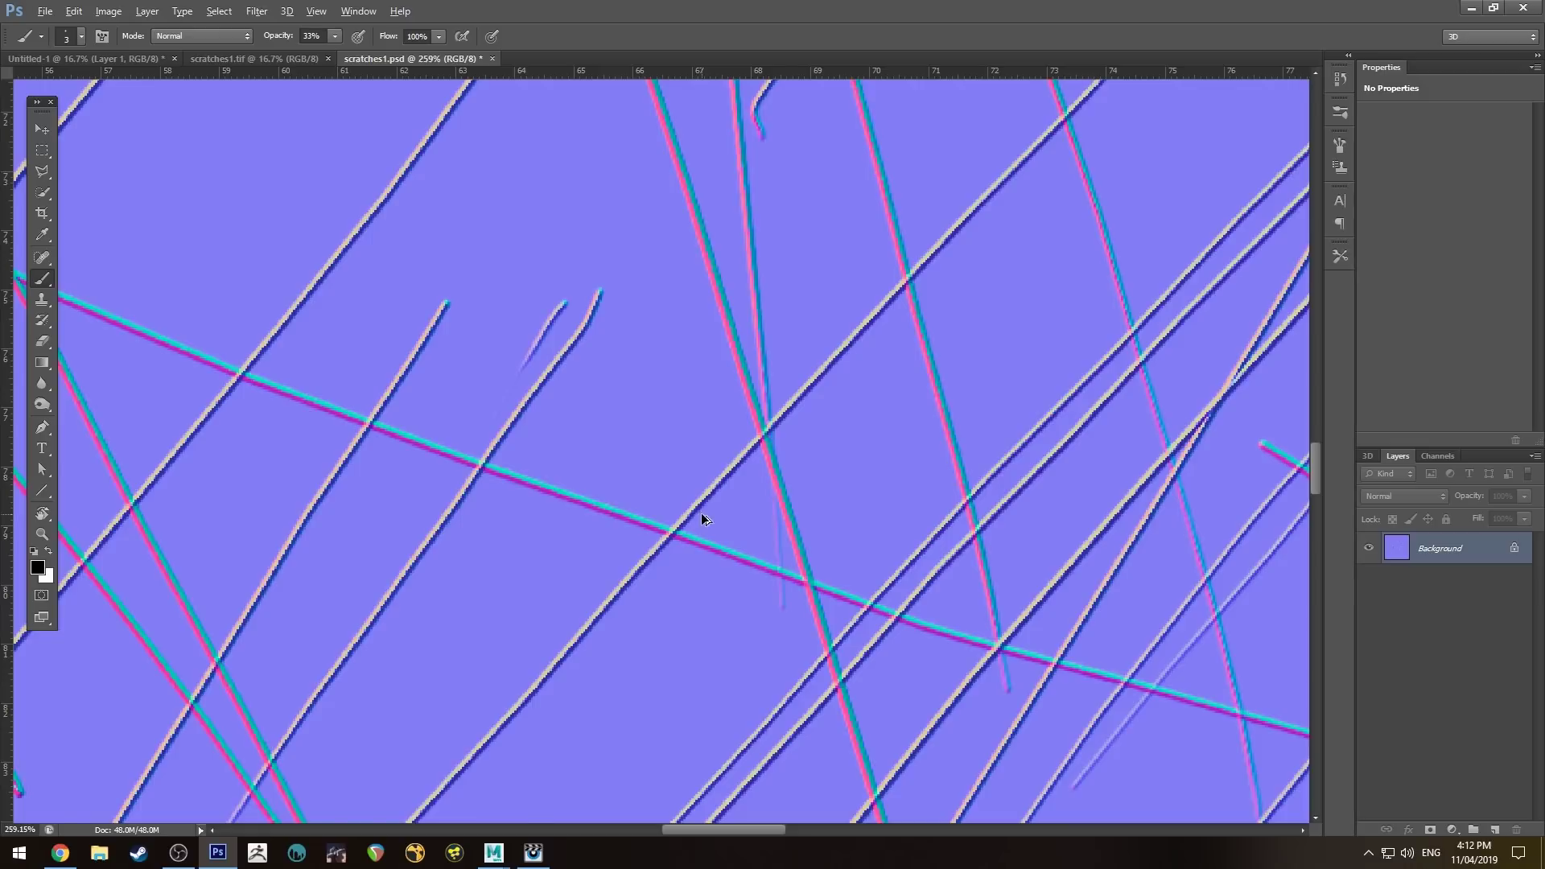
alt+scroll(701, 514, down, 12)
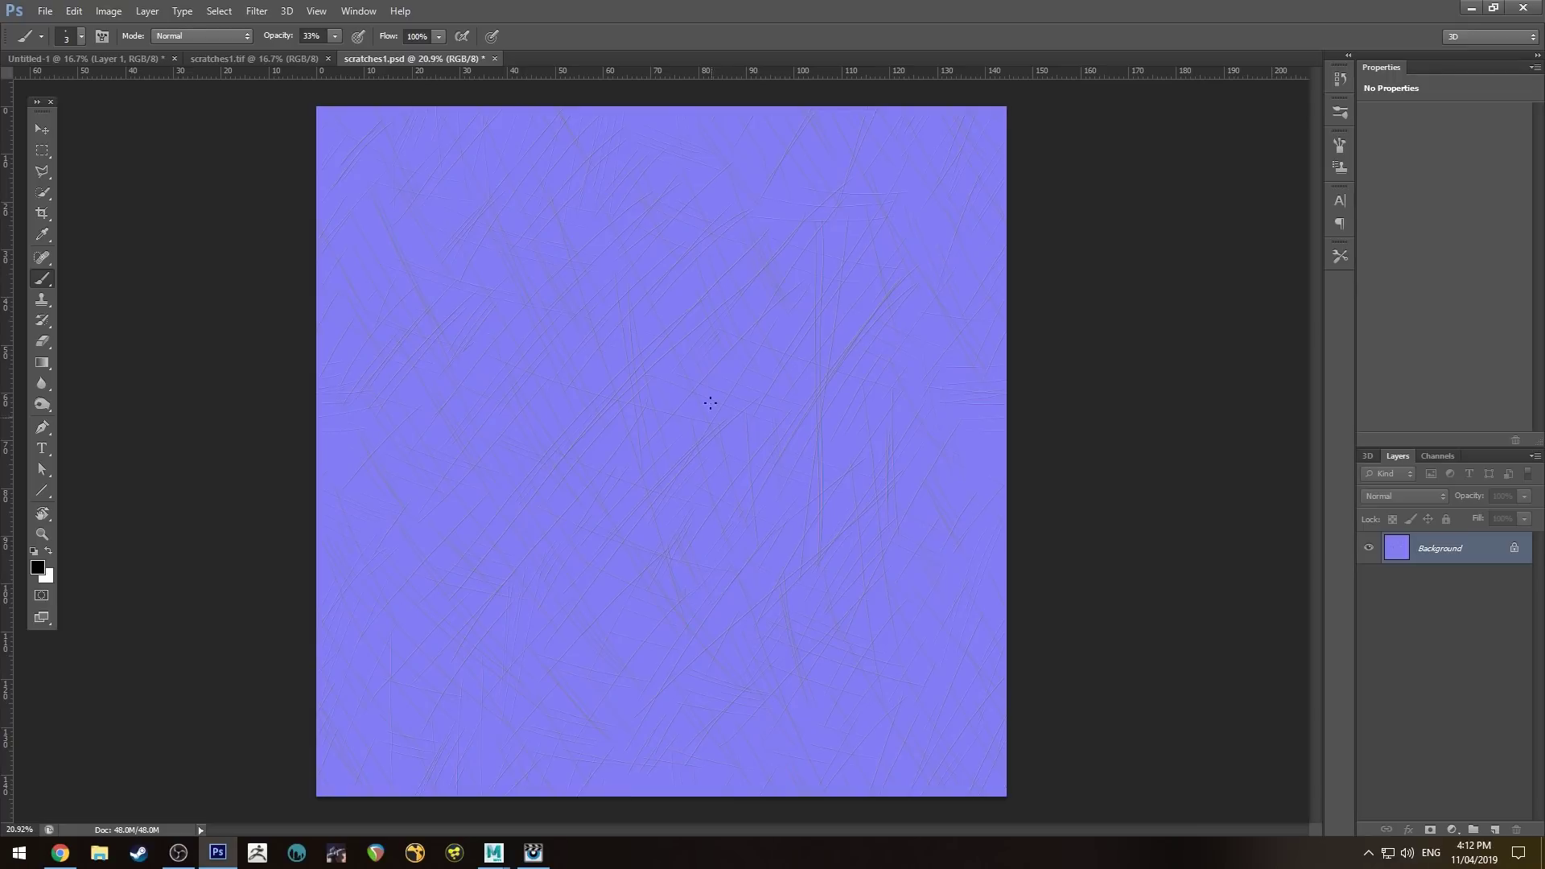
key(ctrl+shift+s)
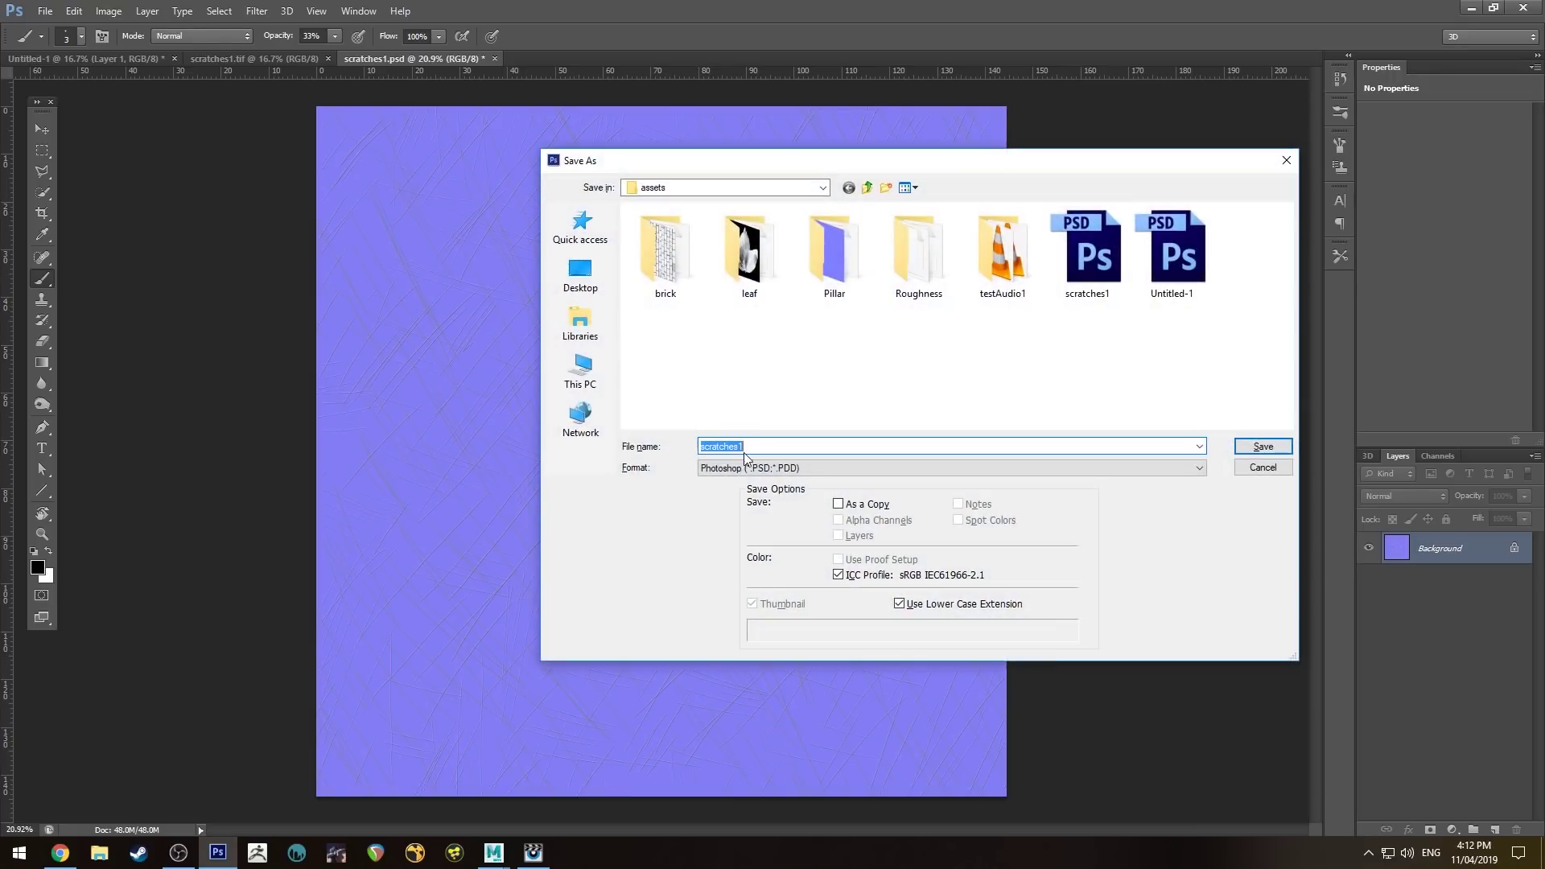
click(757, 468)
click(757, 701)
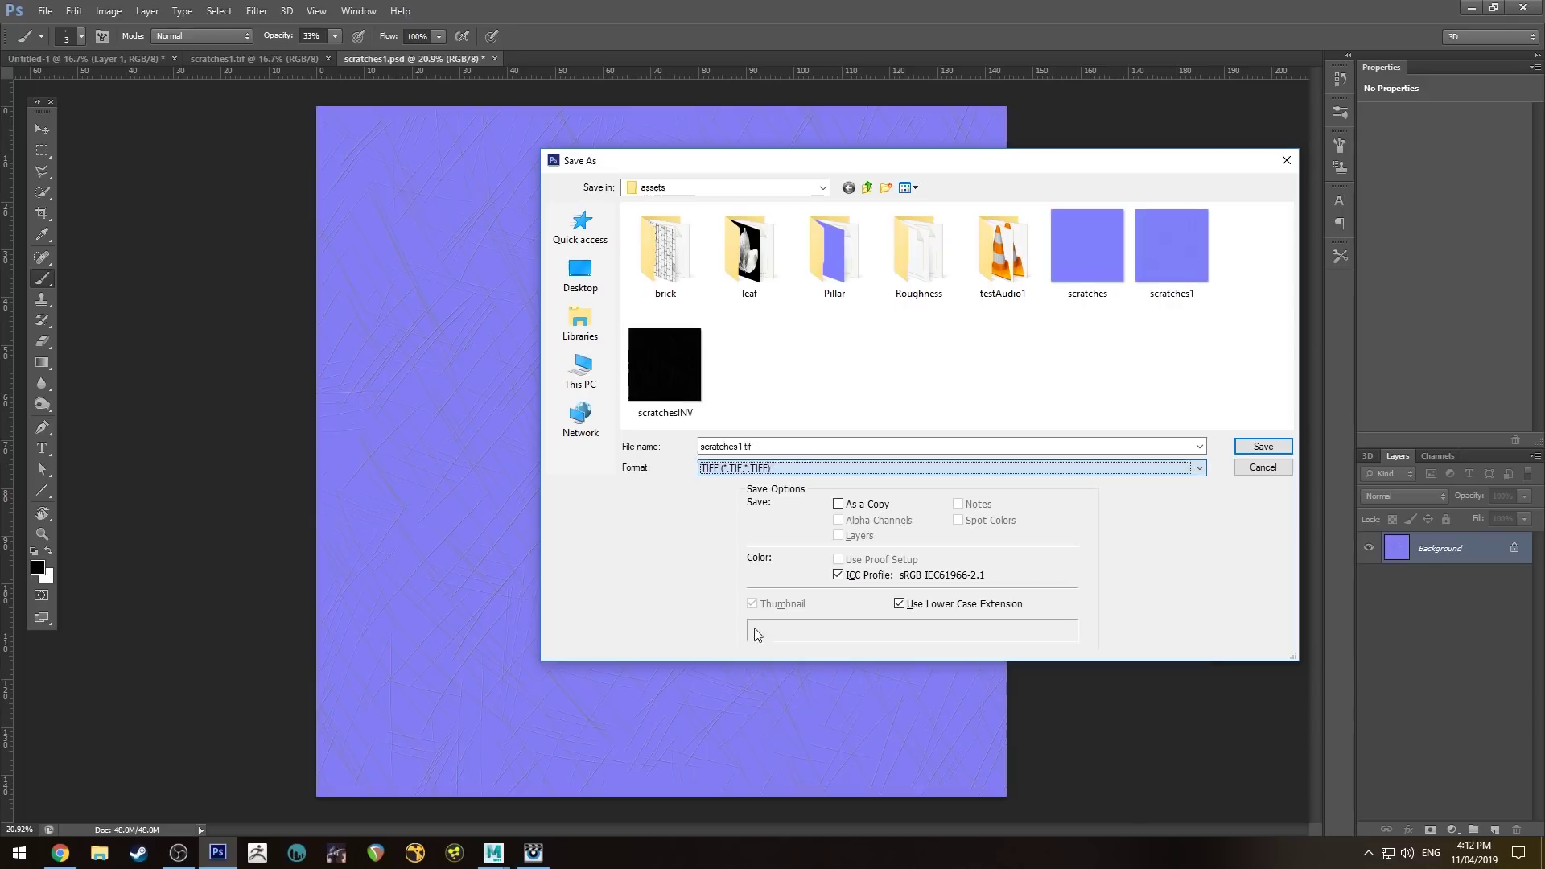
click(1267, 468)
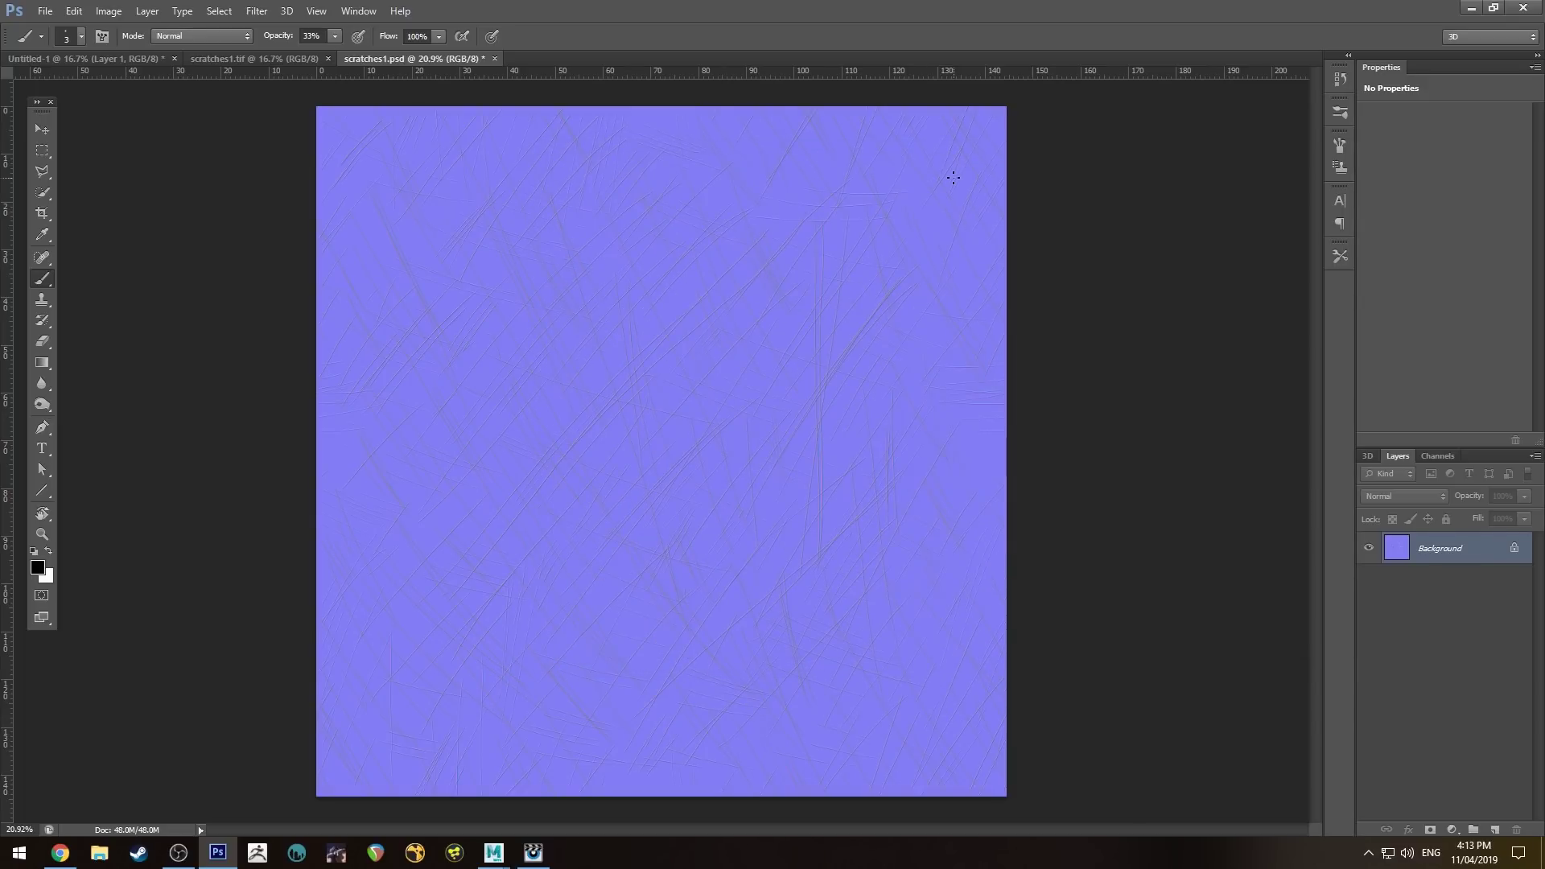
- Switch to Maya and look over the environment day light, rectangle light and disk light arranged around the sphere
key(alt+Tab)
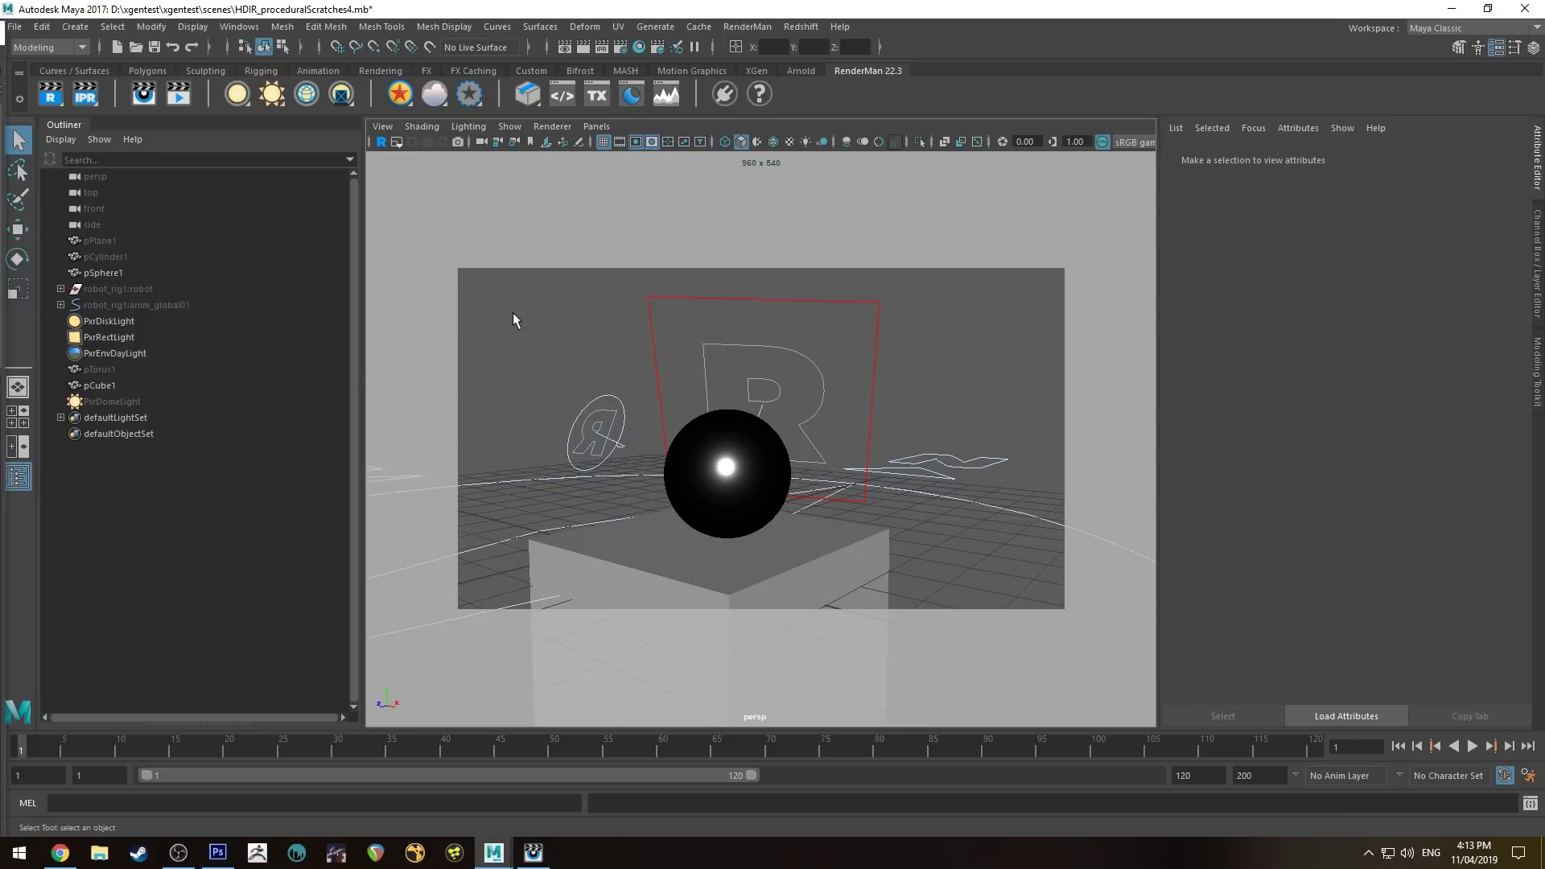
alt+drag(620, 348, 912, 503)
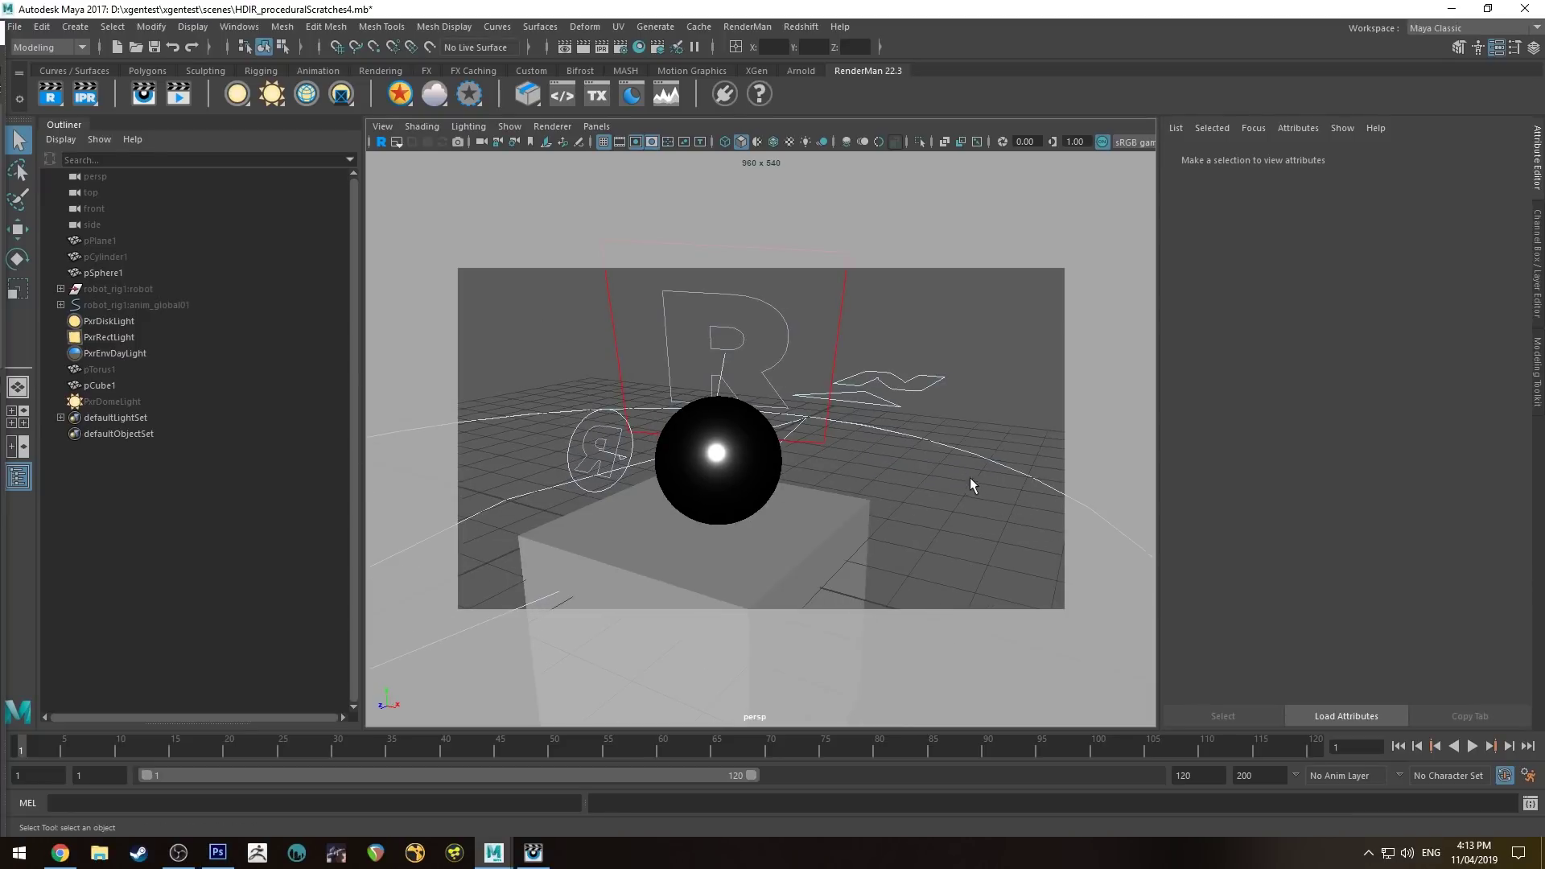
click(945, 444)
click(785, 316)
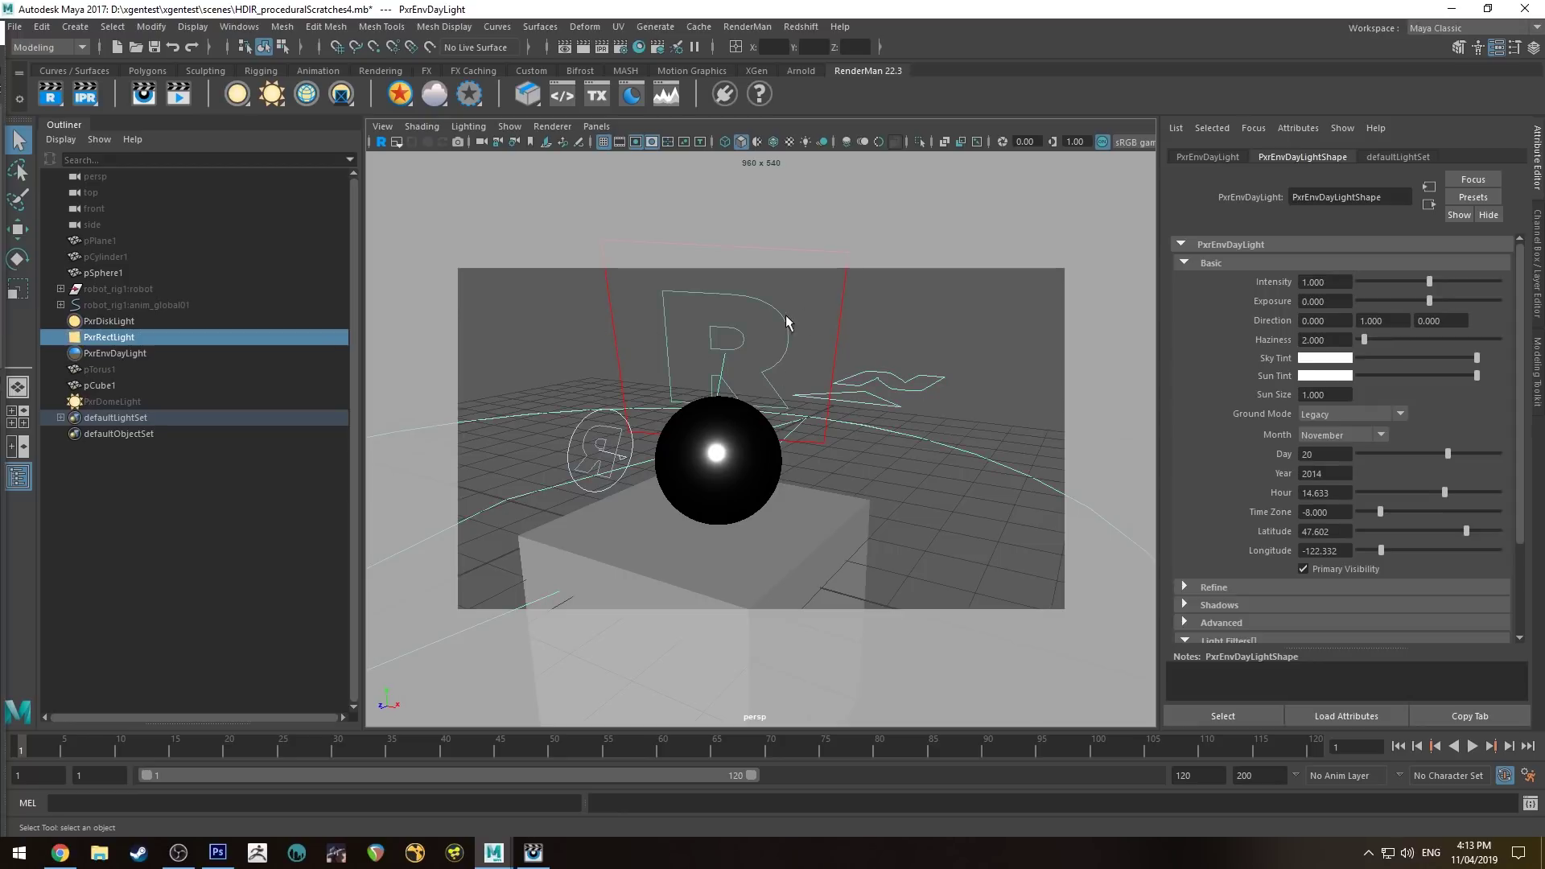
alt+drag(785, 317, 685, 316)
click(632, 406)
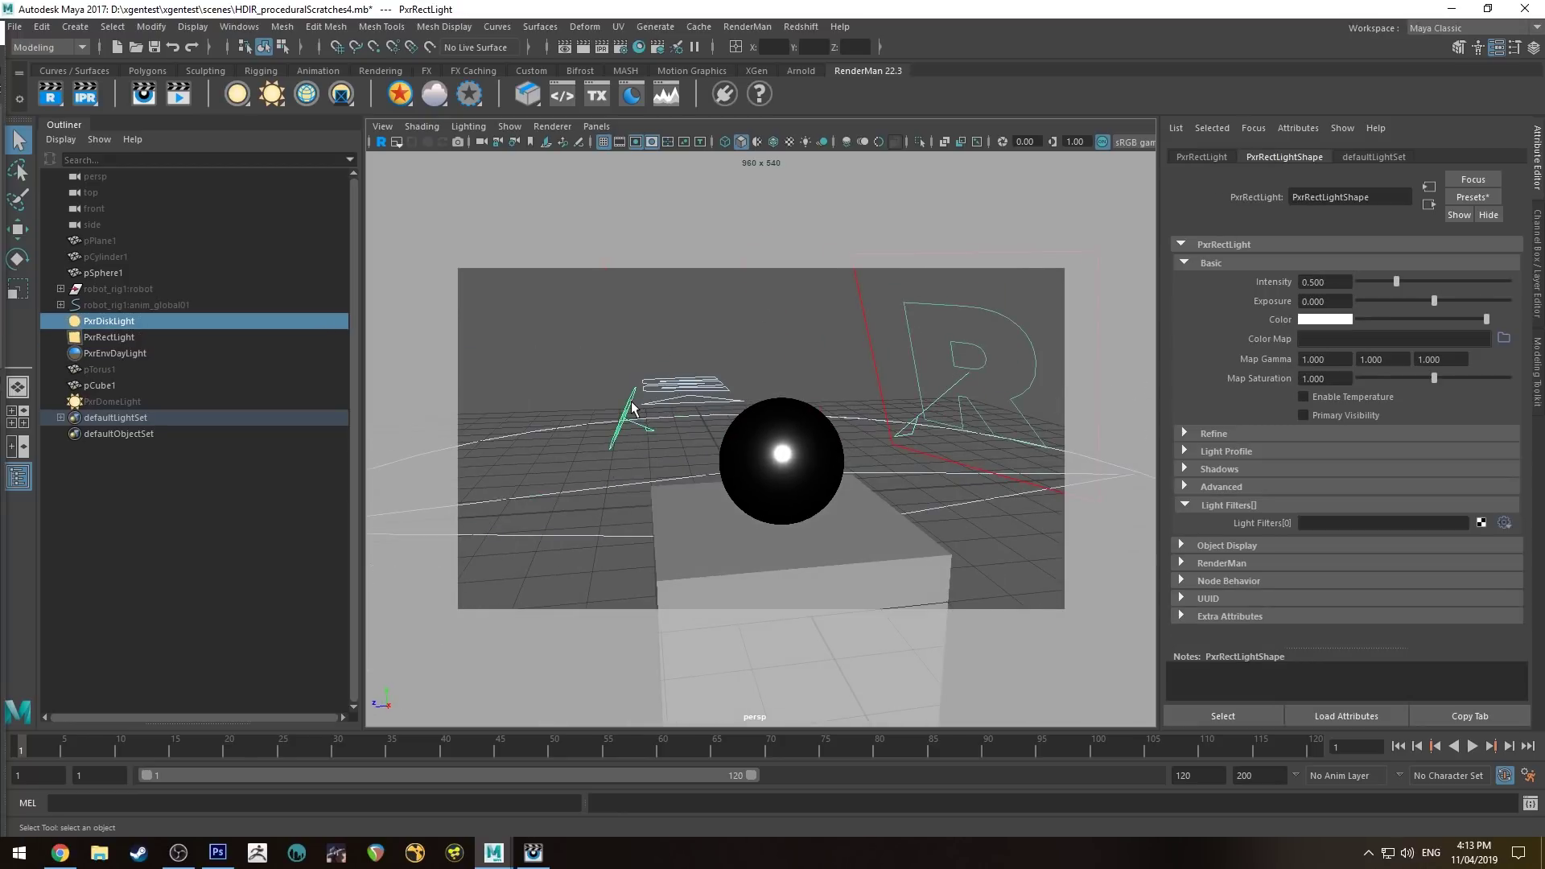
click(607, 360)
alt+drag(607, 360, 655, 349)
- Assign a new PxrSurface material to the sphere on the cube and save the scene incrementally as HDIR_proceduralScratches5.mb
click(736, 430)
alt+right_drag(614, 320, 711, 463)
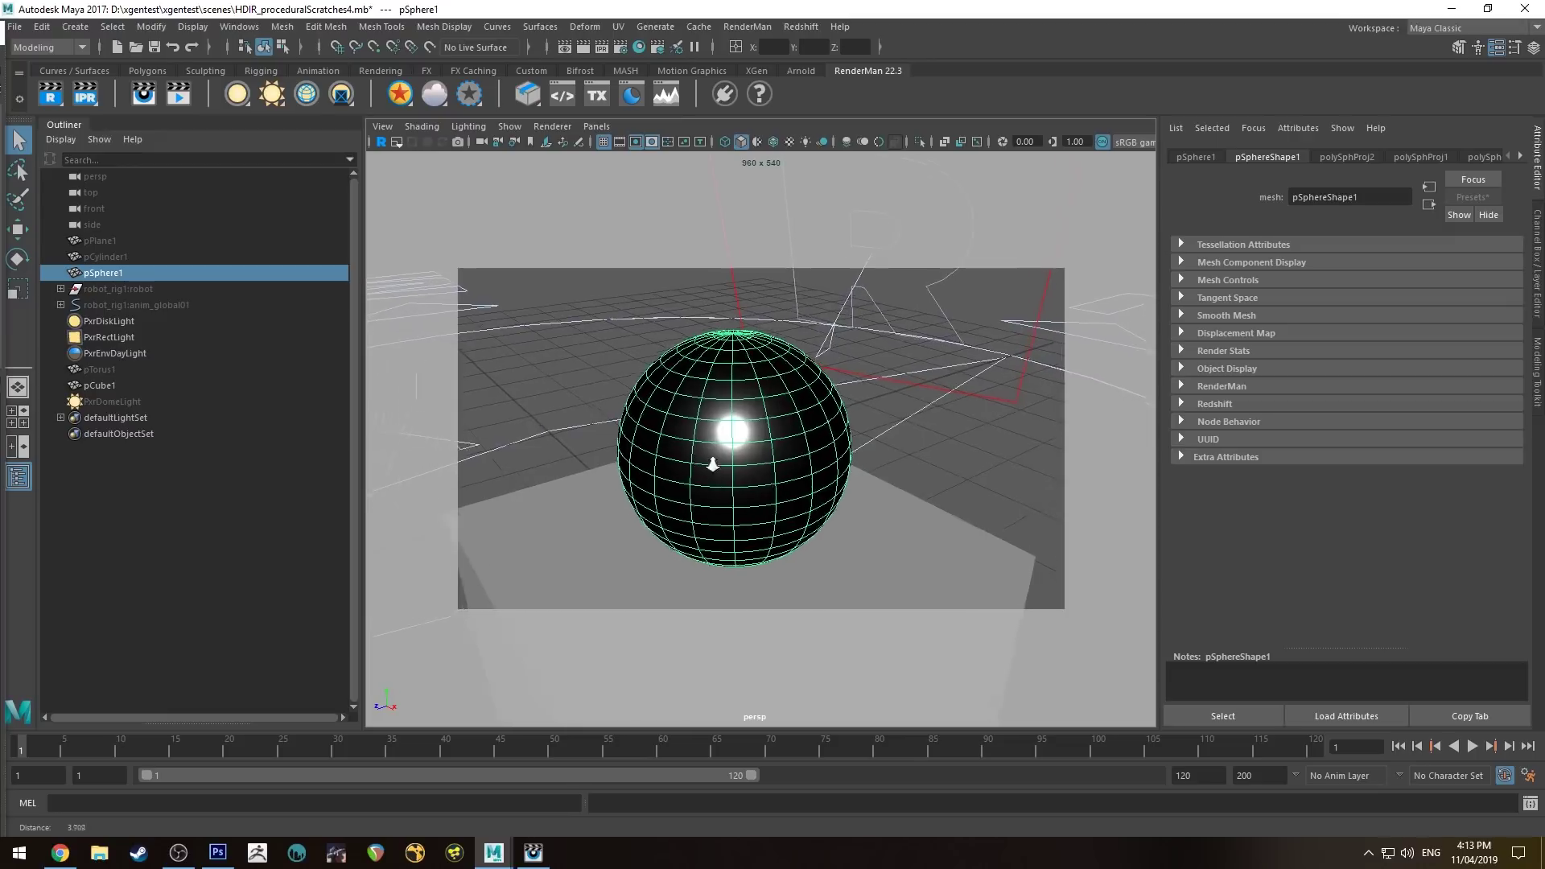
alt+drag(712, 463, 644, 438)
alt+middle_drag(645, 438, 699, 413)
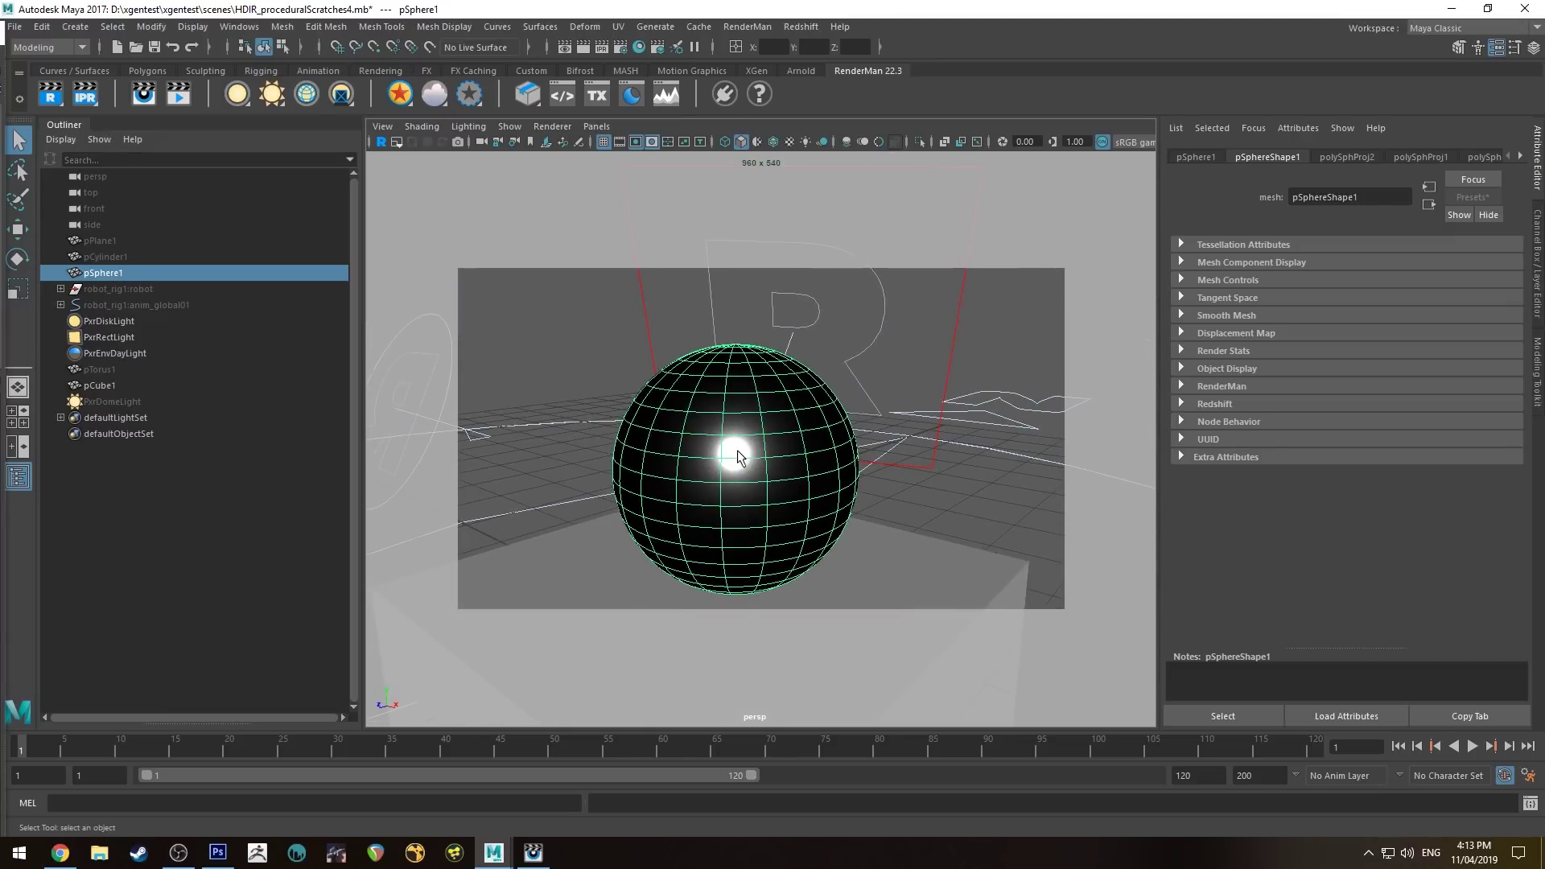
click(399, 95)
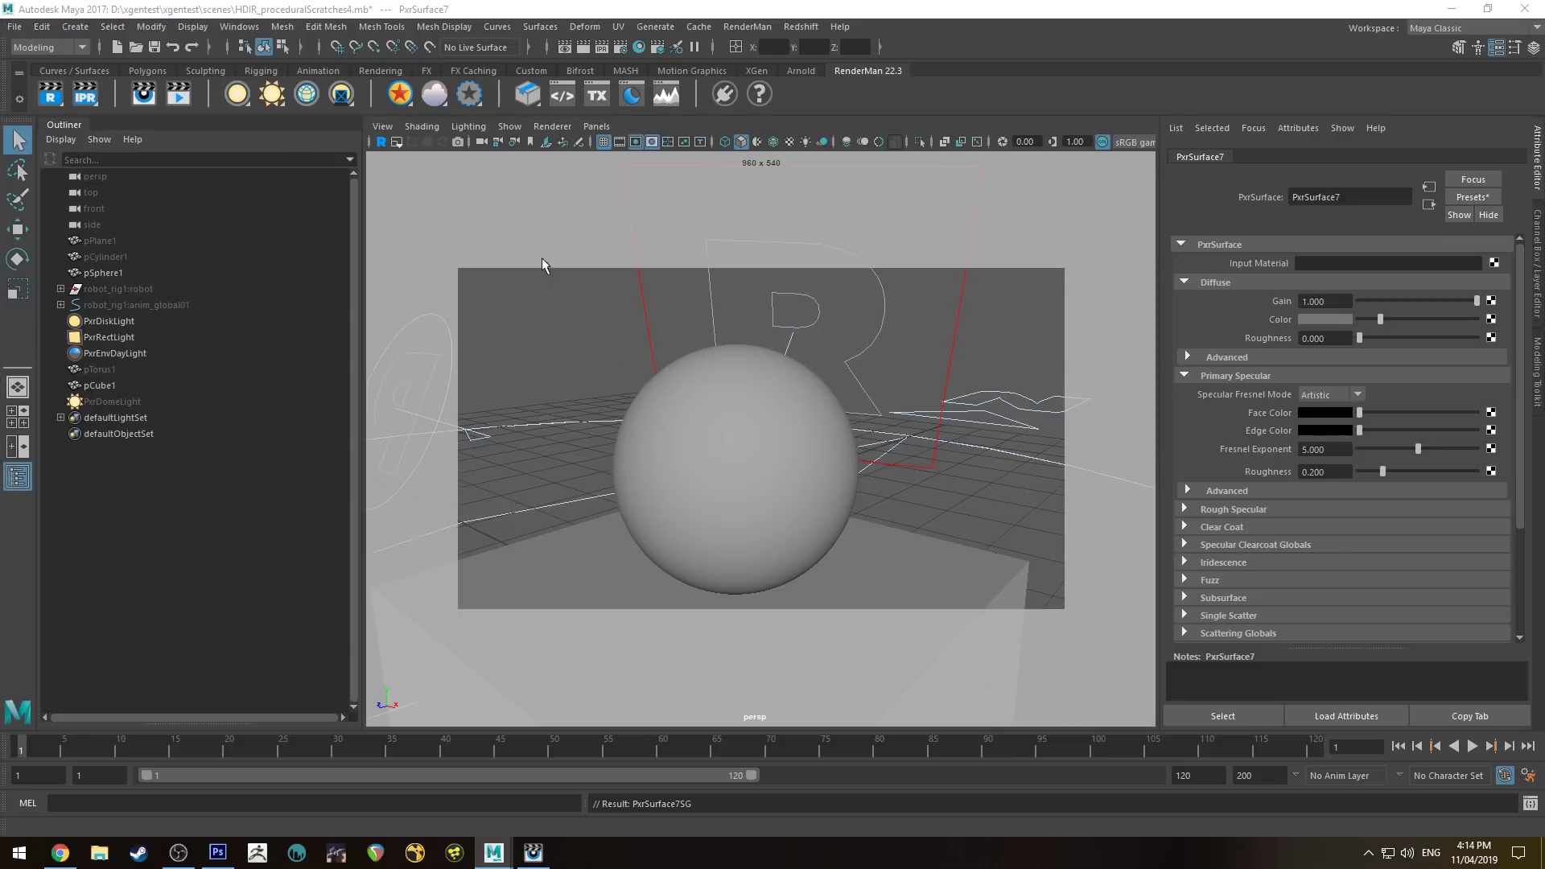
key(ctrl+alt+s)
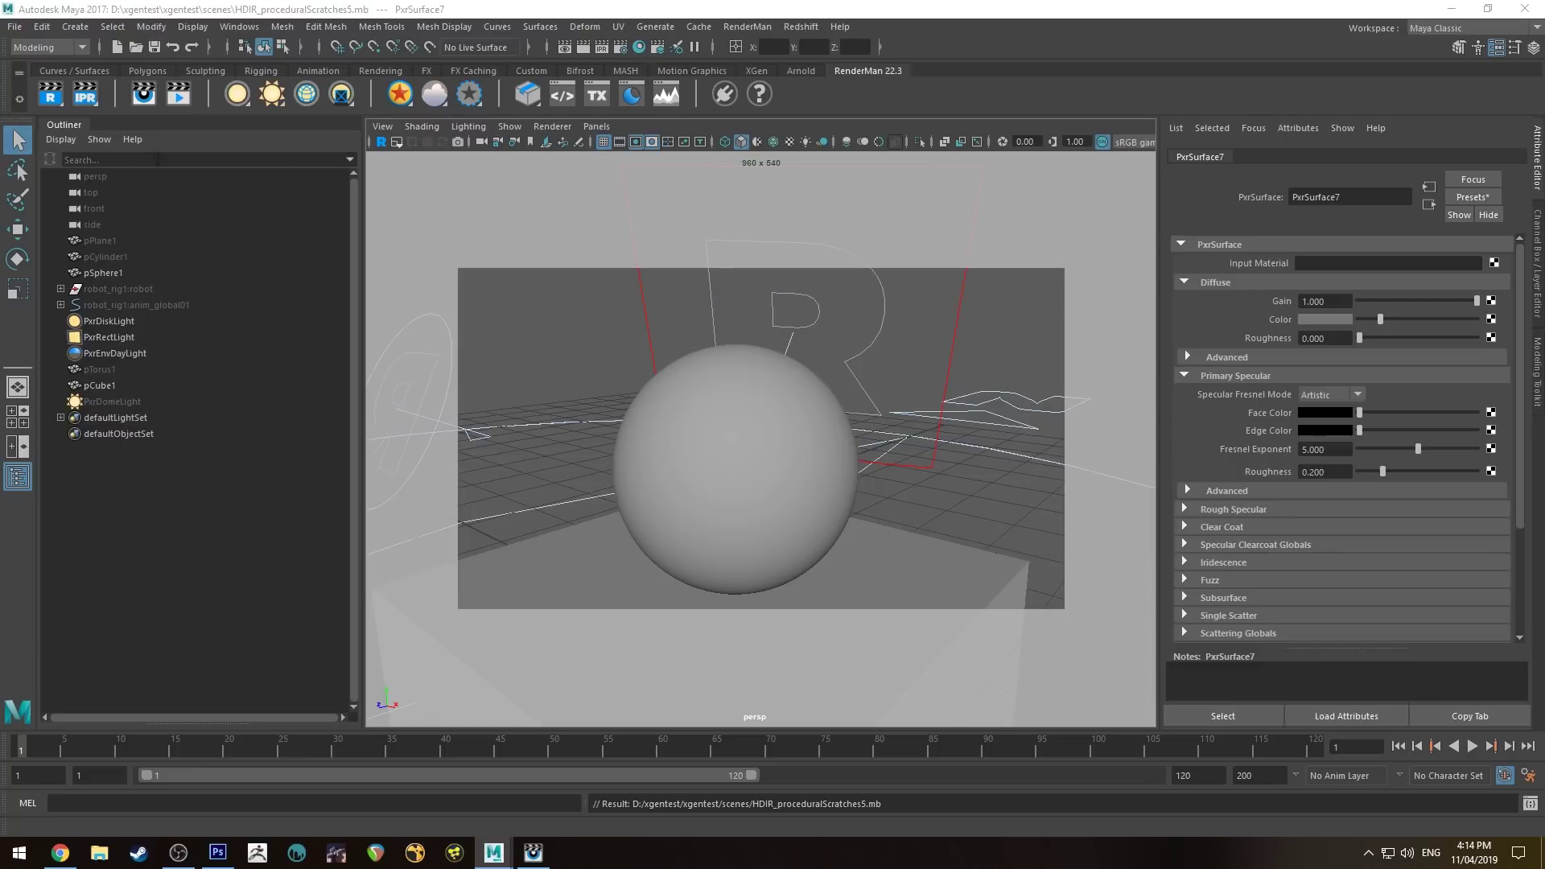
- Bring up the Hypershade and rename the sphere's new PxrSurface material to PxrScratches
drag(0, 274, 821, 4)
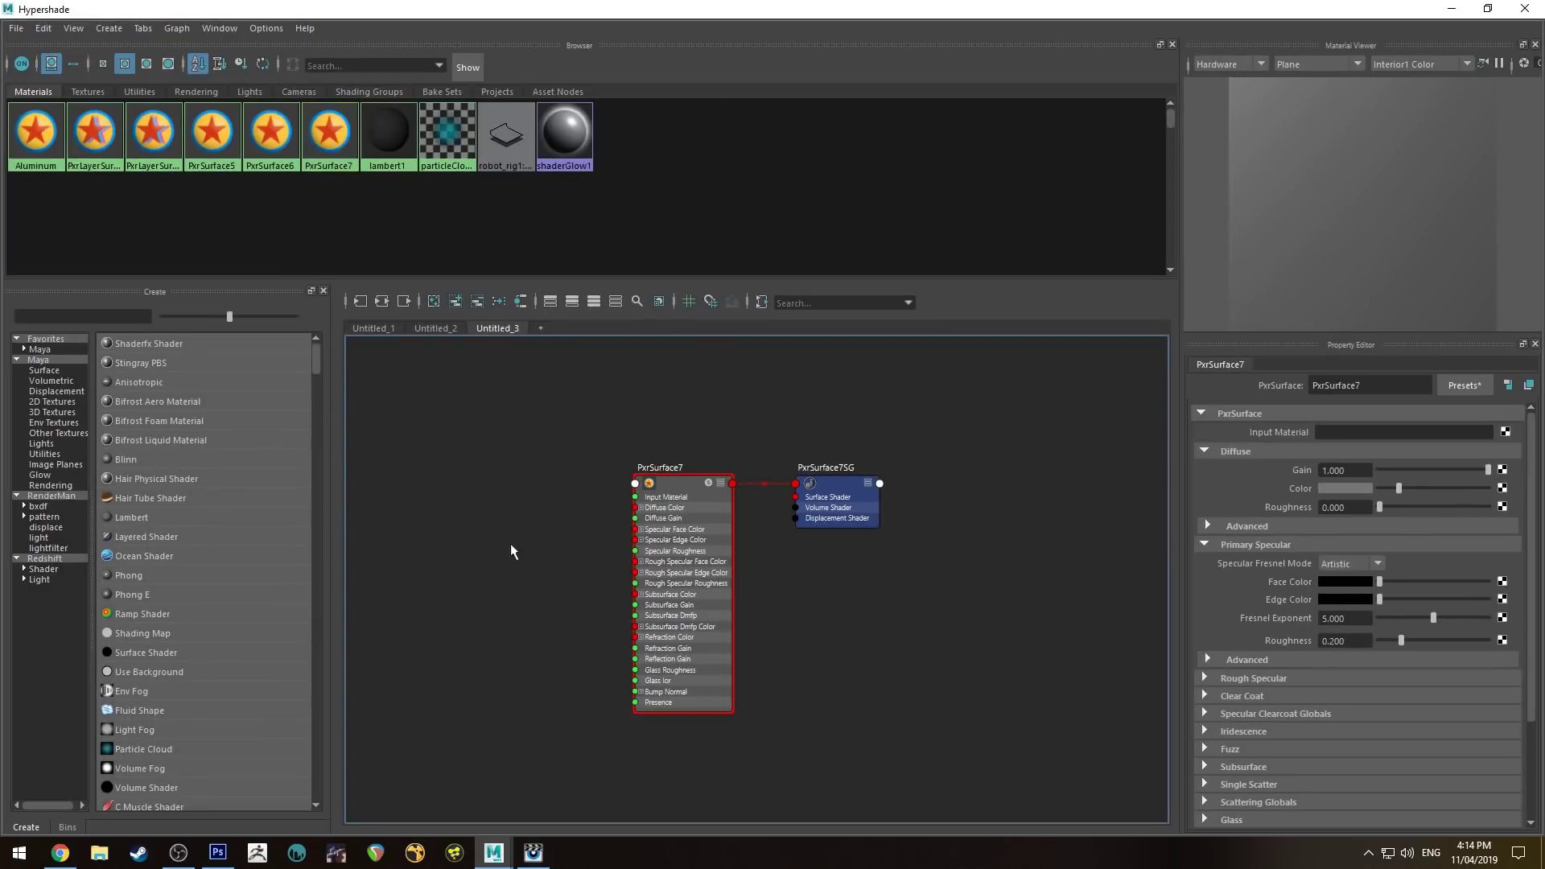
scroll(563, 640, up, 3)
click(705, 465)
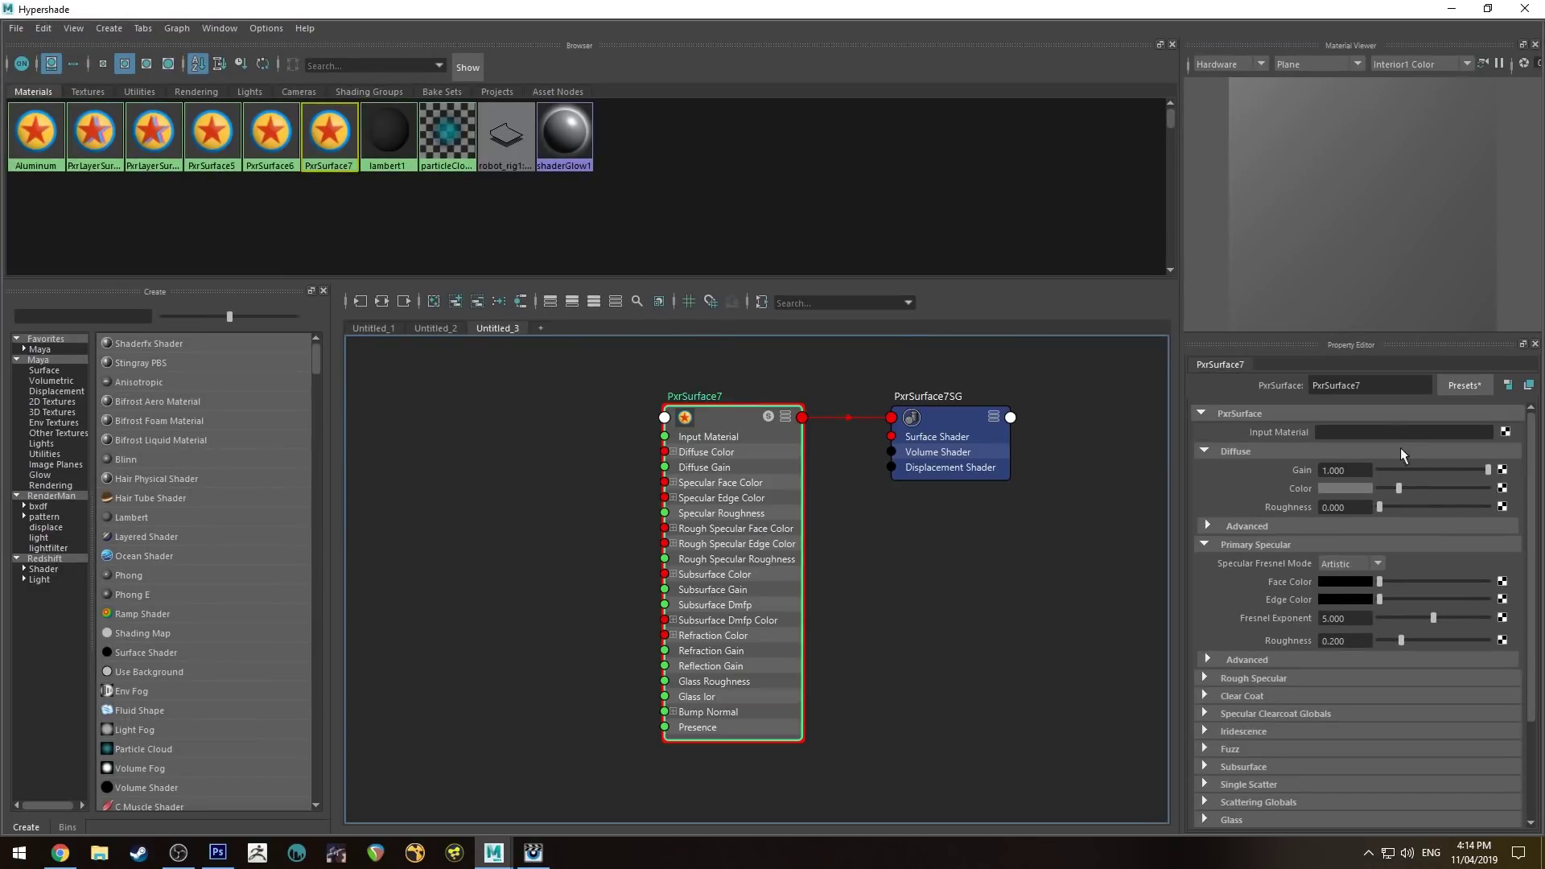
click(1368, 432)
drag(1366, 386, 1328, 401)
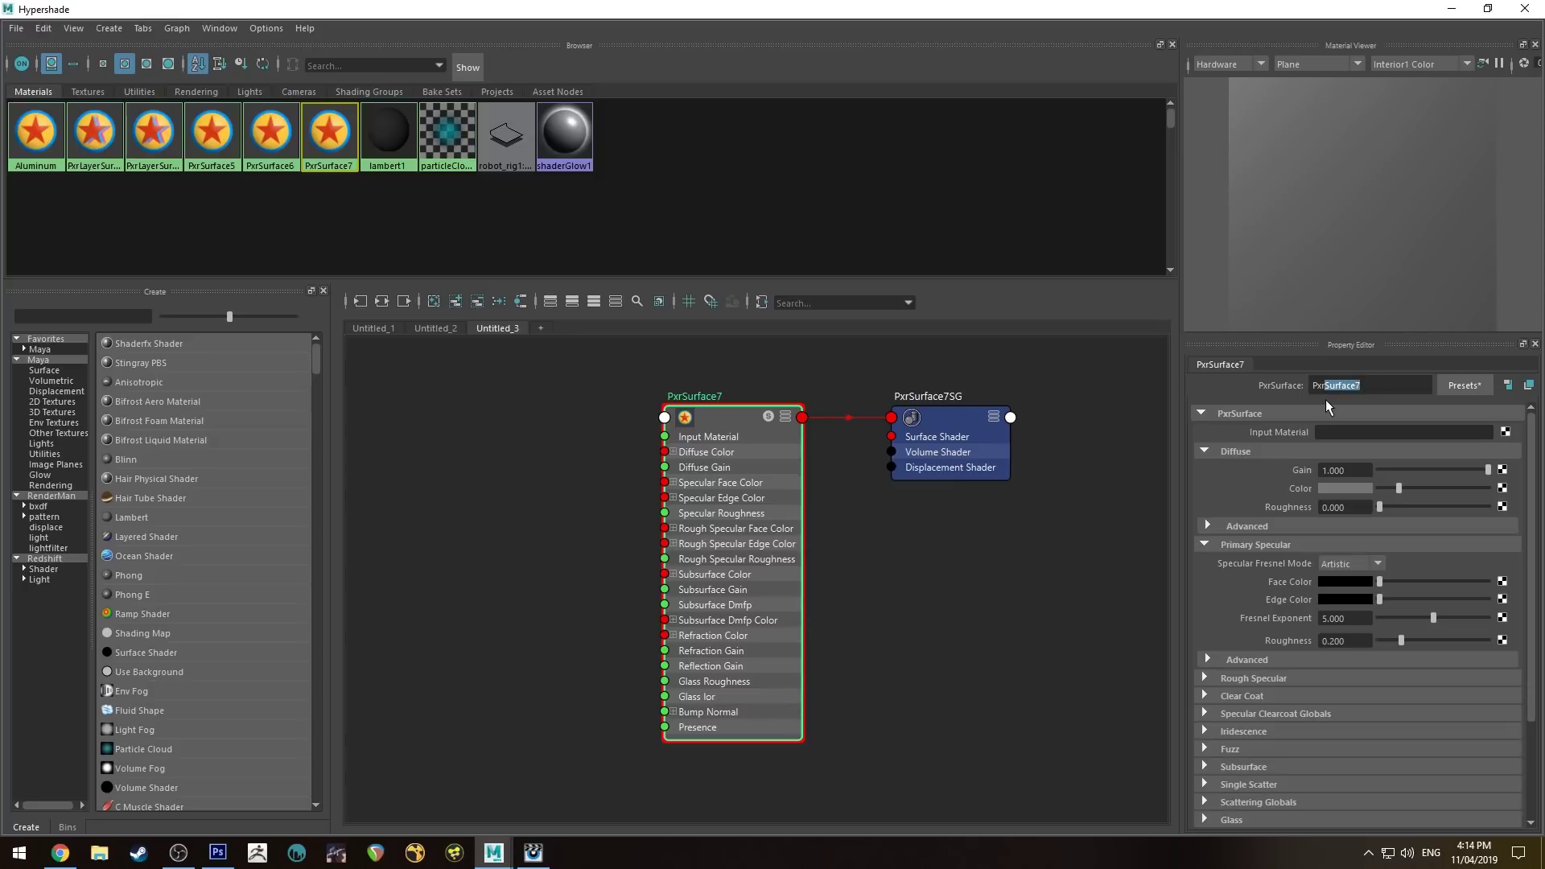
text(Scratches)
key(Return)
- Add a PxrNormalMap node to the graph beside the PxrScratches material
click(610, 635)
alt+middle_drag(610, 635, 631, 573)
key(Tab)
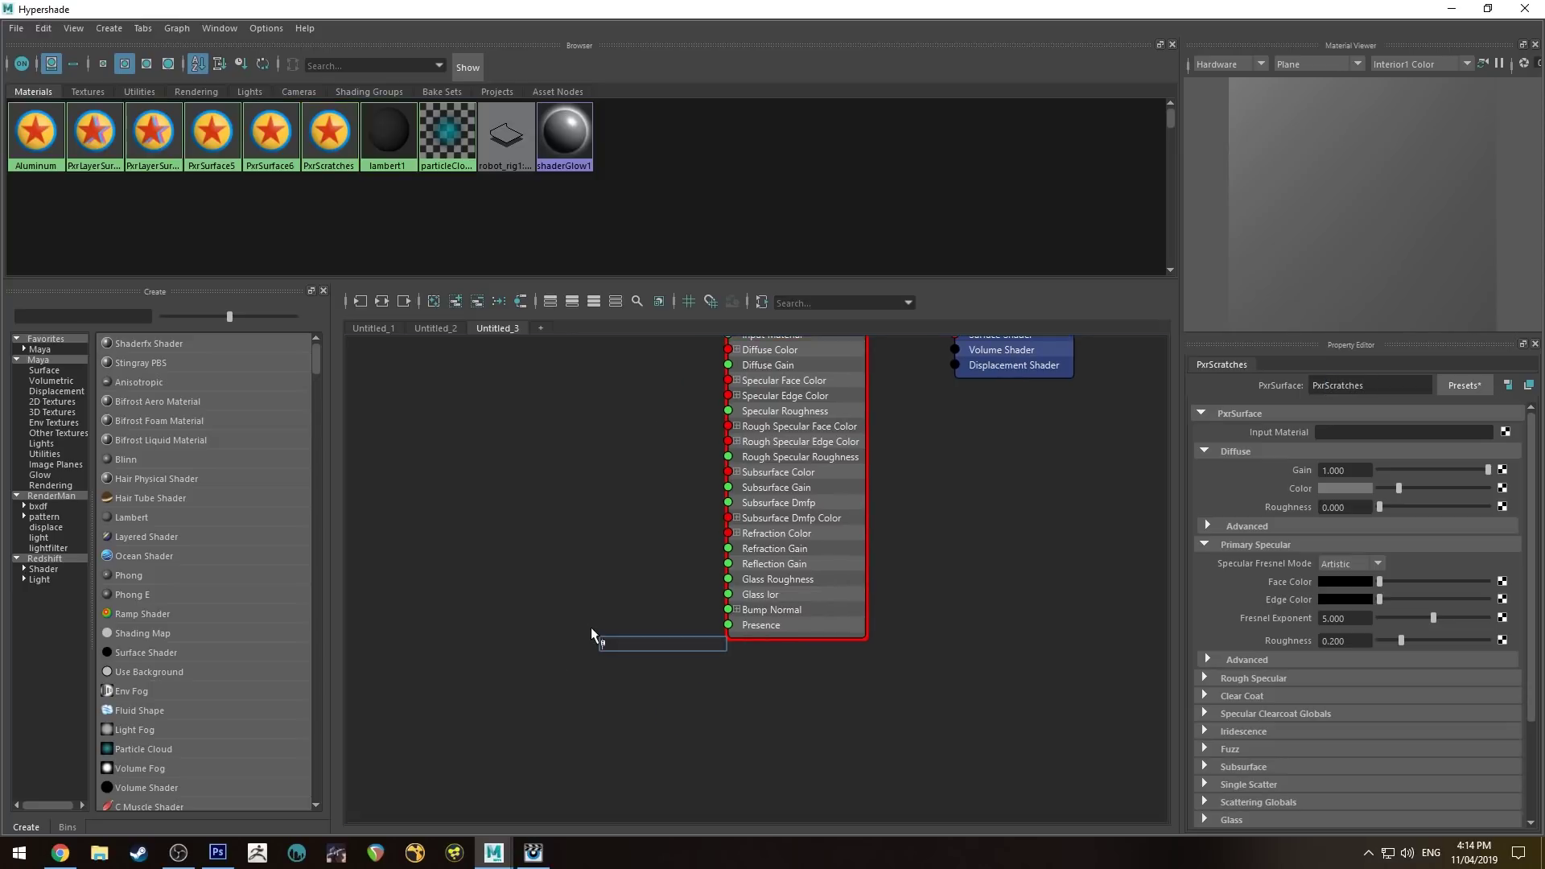
text(normal)
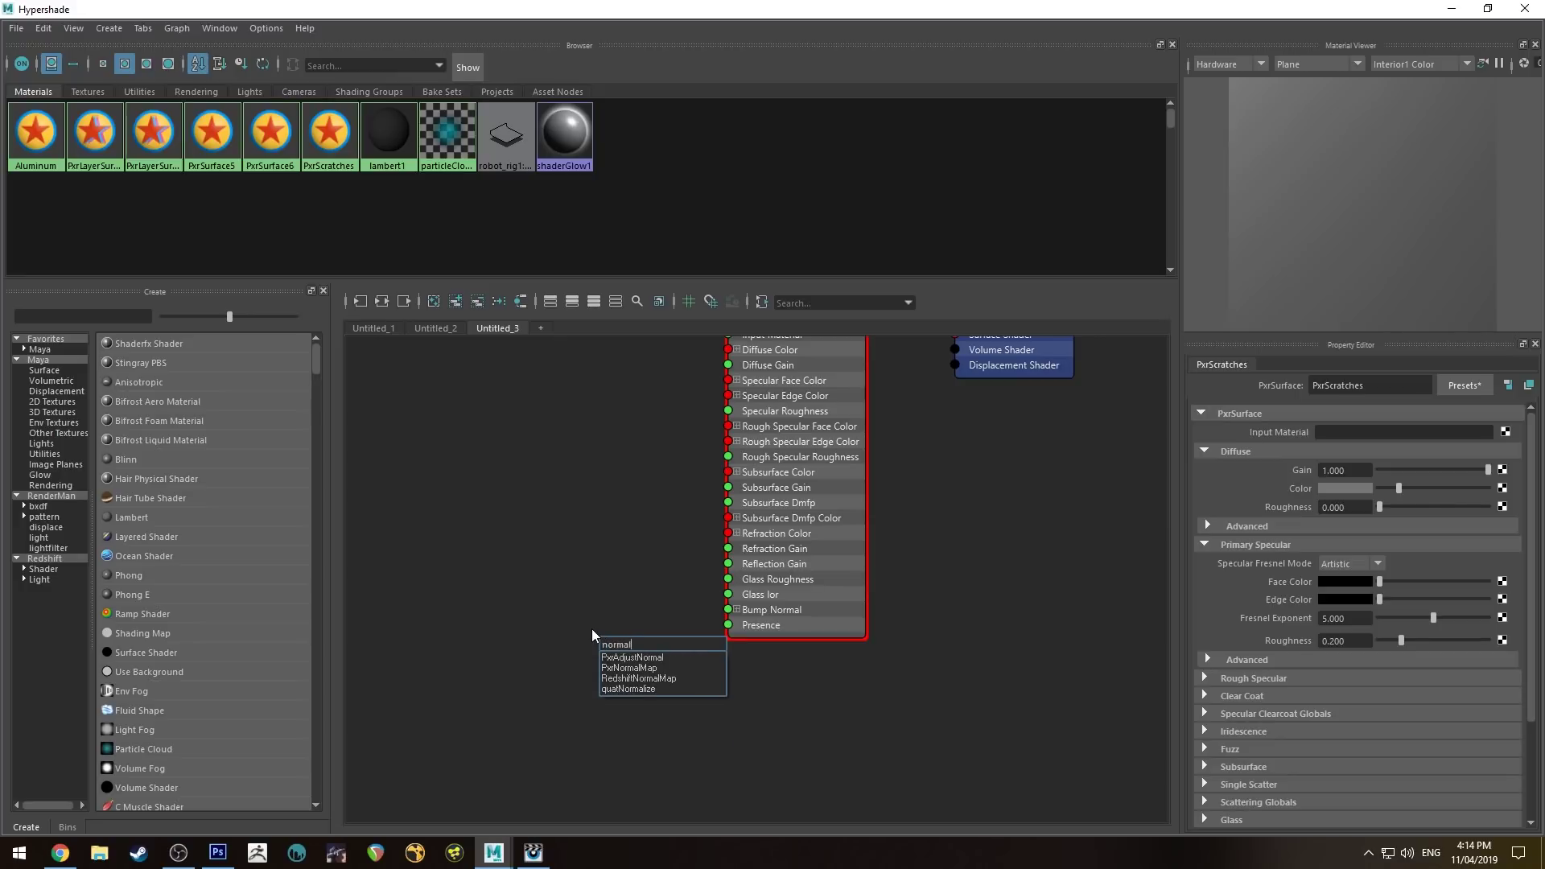
key(Down)
key(Down)
key(Return)
drag(644, 644, 588, 572)
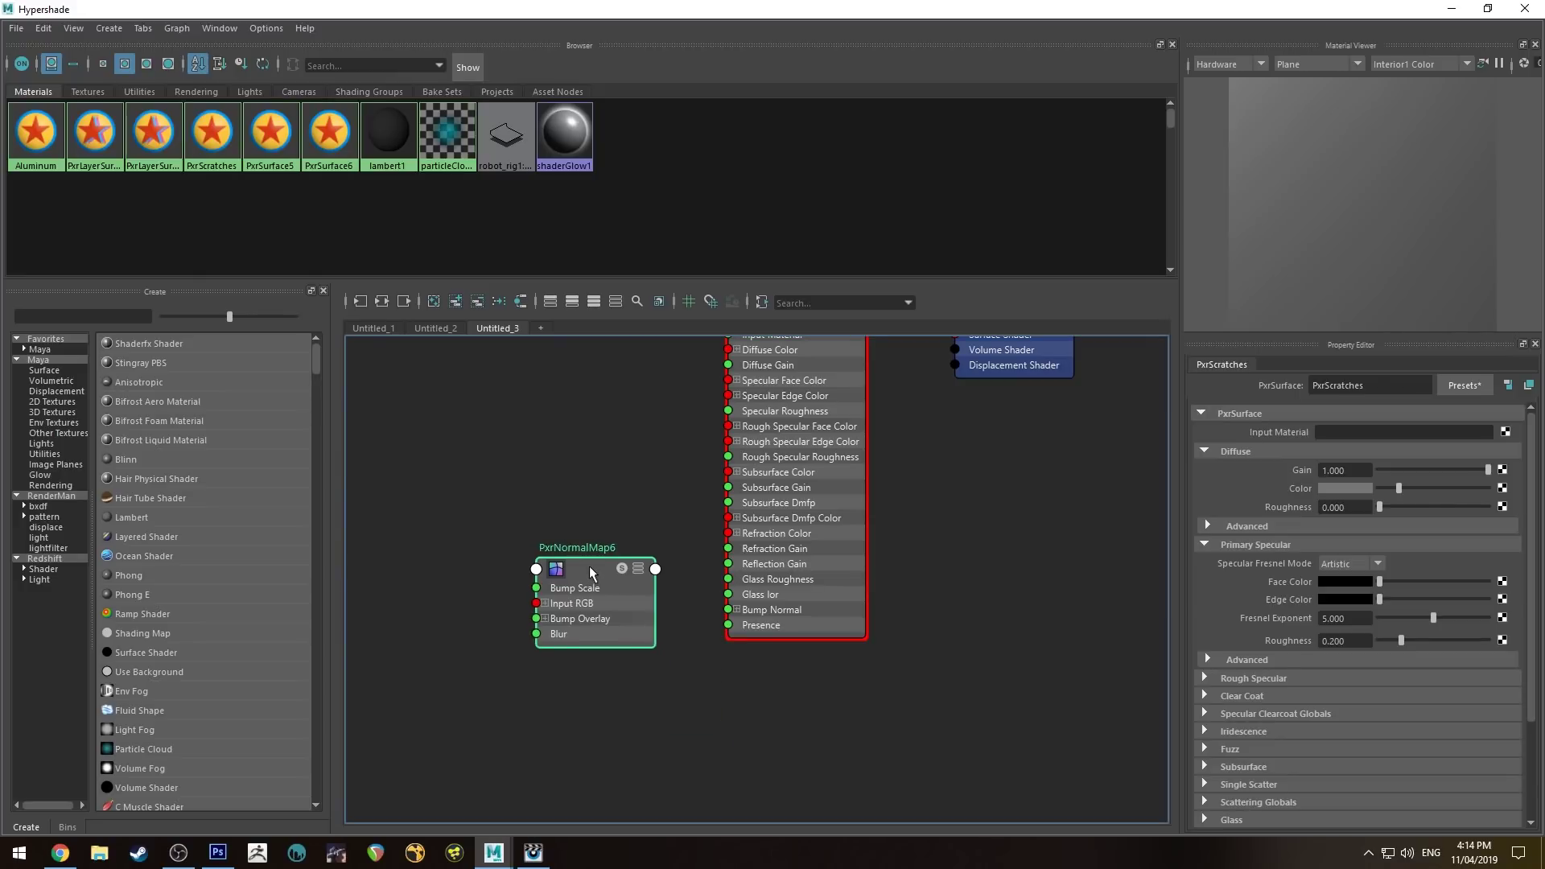
- Connect the PxrNormalMap node's Result N to the material's Bump Normal and expand the node to list all its attributes
key(3)
drag(659, 633, 728, 610)
key(2)
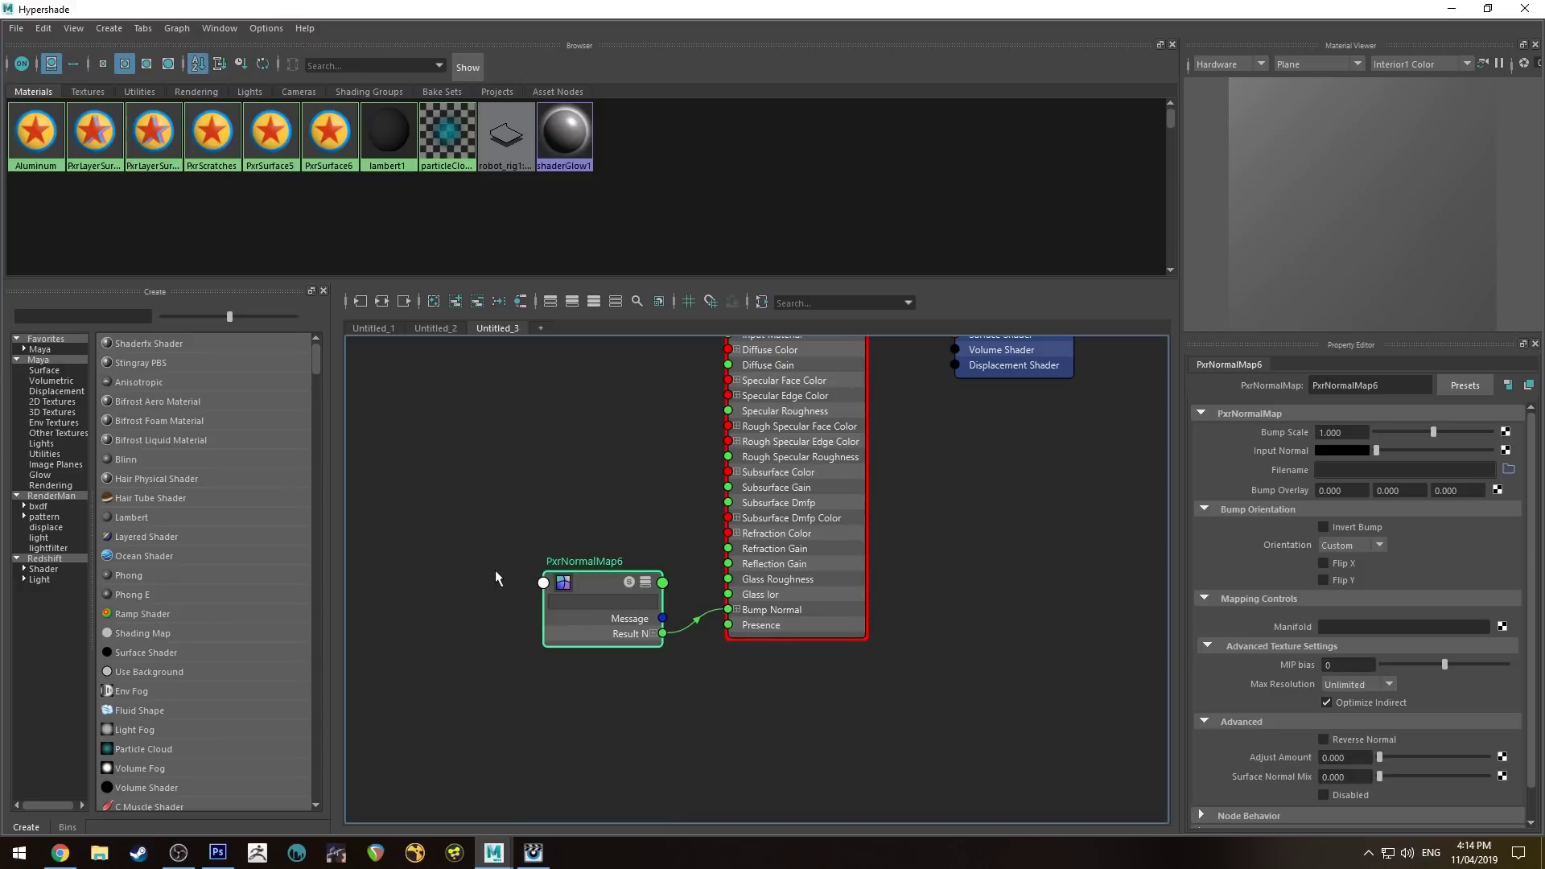
alt+middle_drag(528, 565, 541, 562)
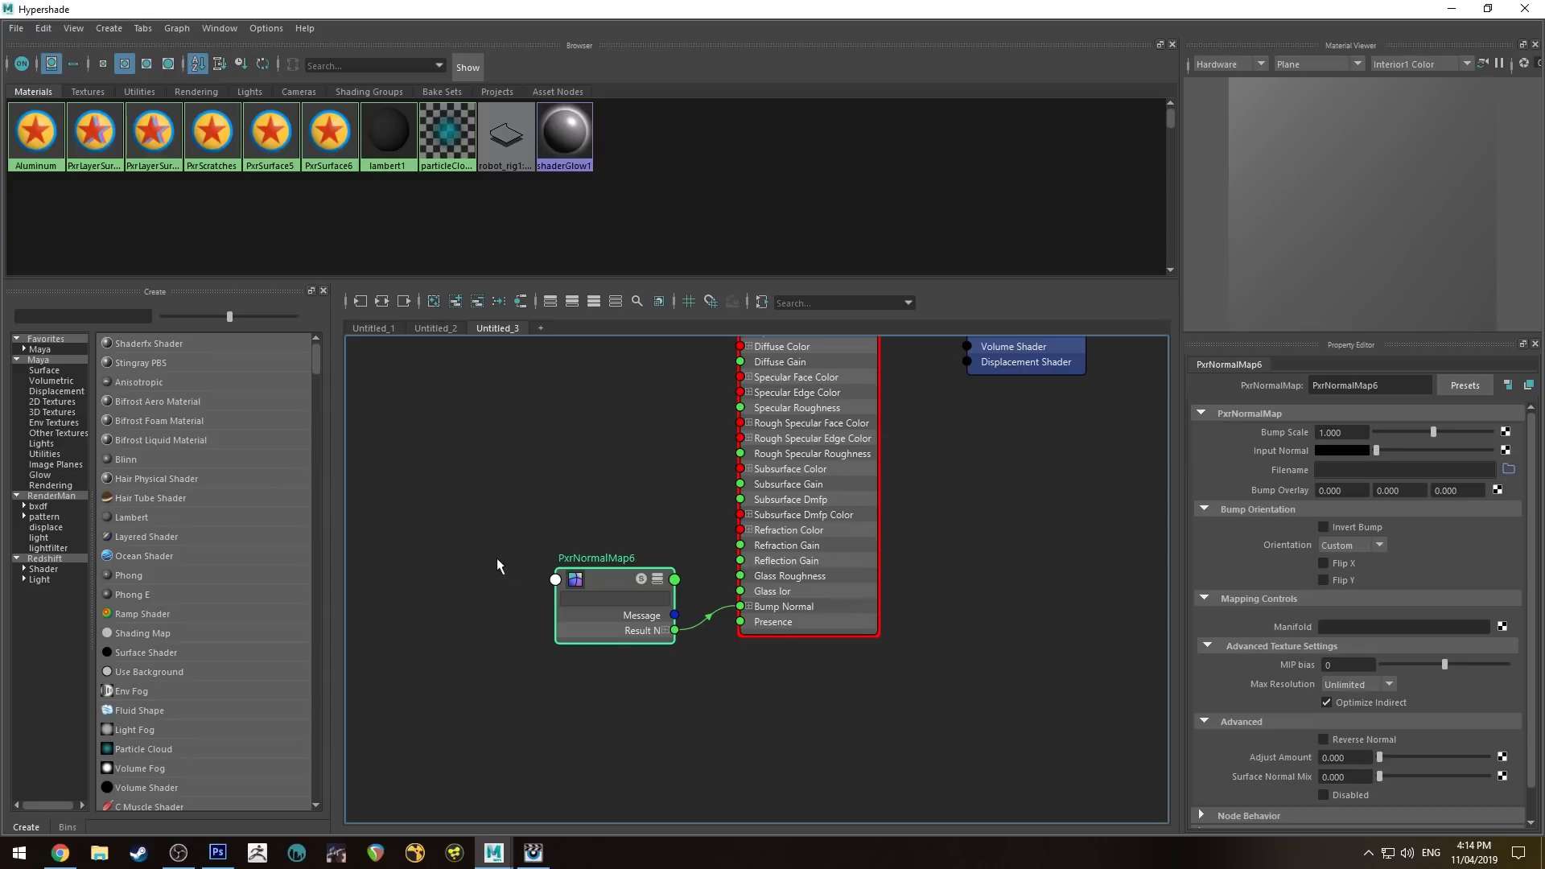
alt+middle_drag(612, 579, 740, 548)
key(3)
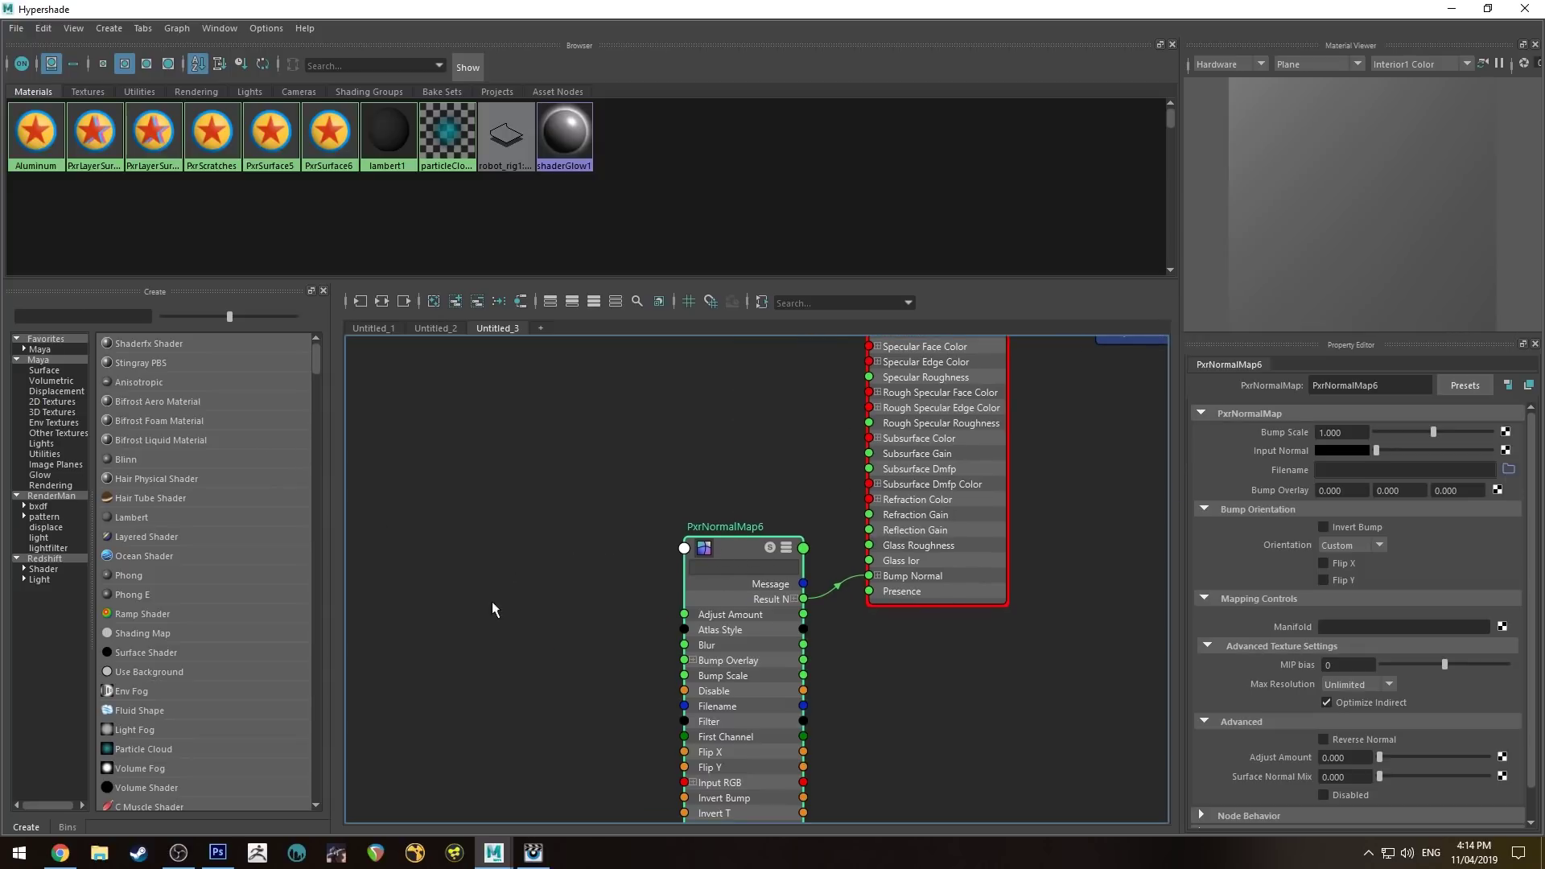
alt+middle_drag(491, 601, 552, 500)
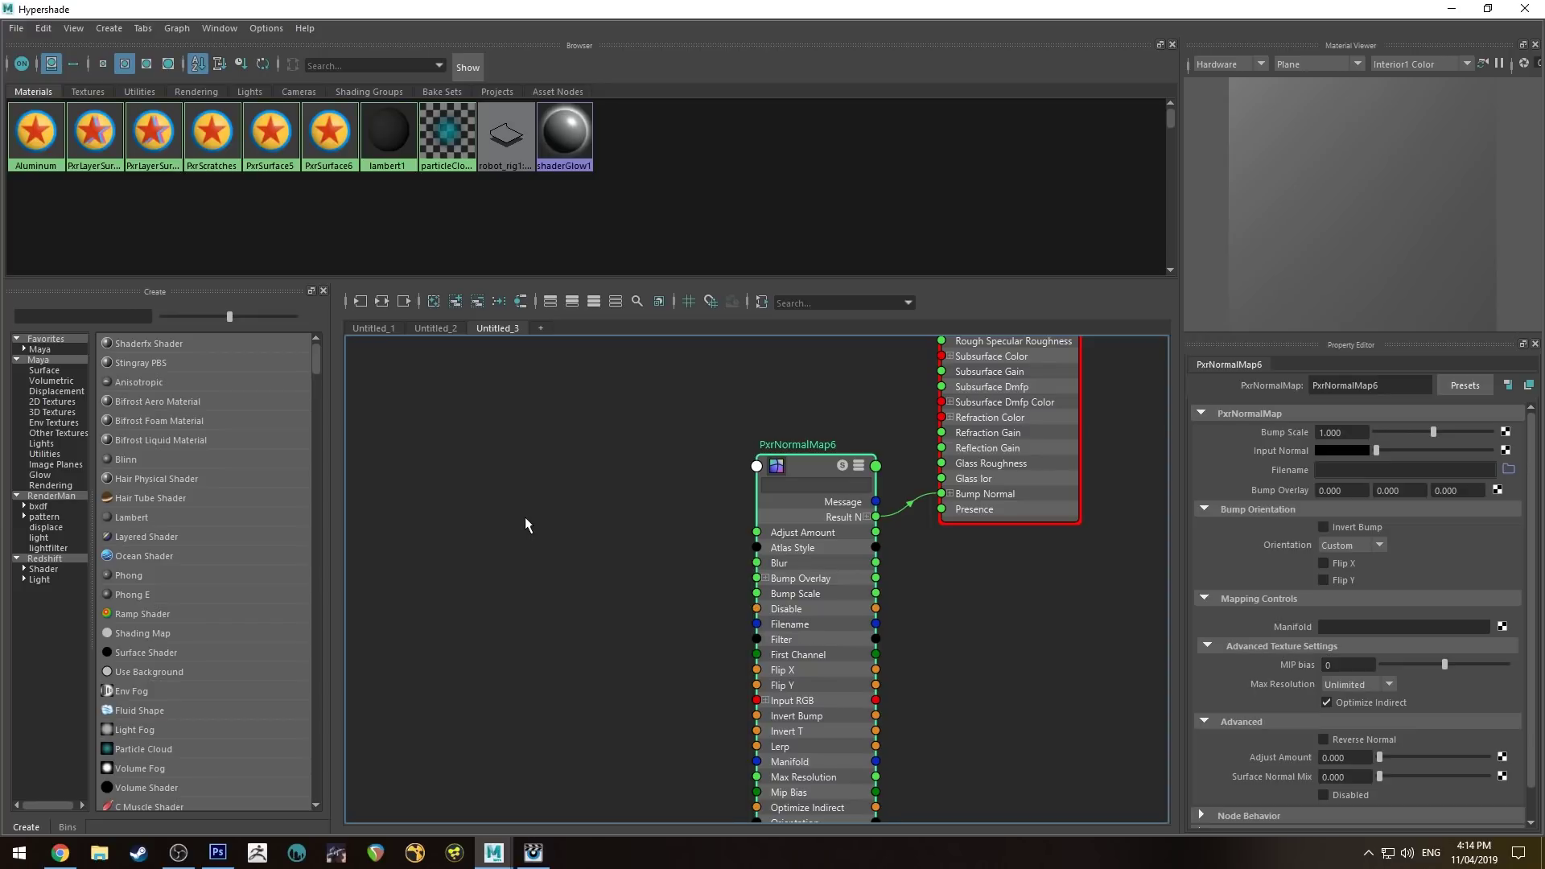
- Add a PxrTexture node to the graph beside the PxrNormalMap node
click(641, 452)
key(Tab)
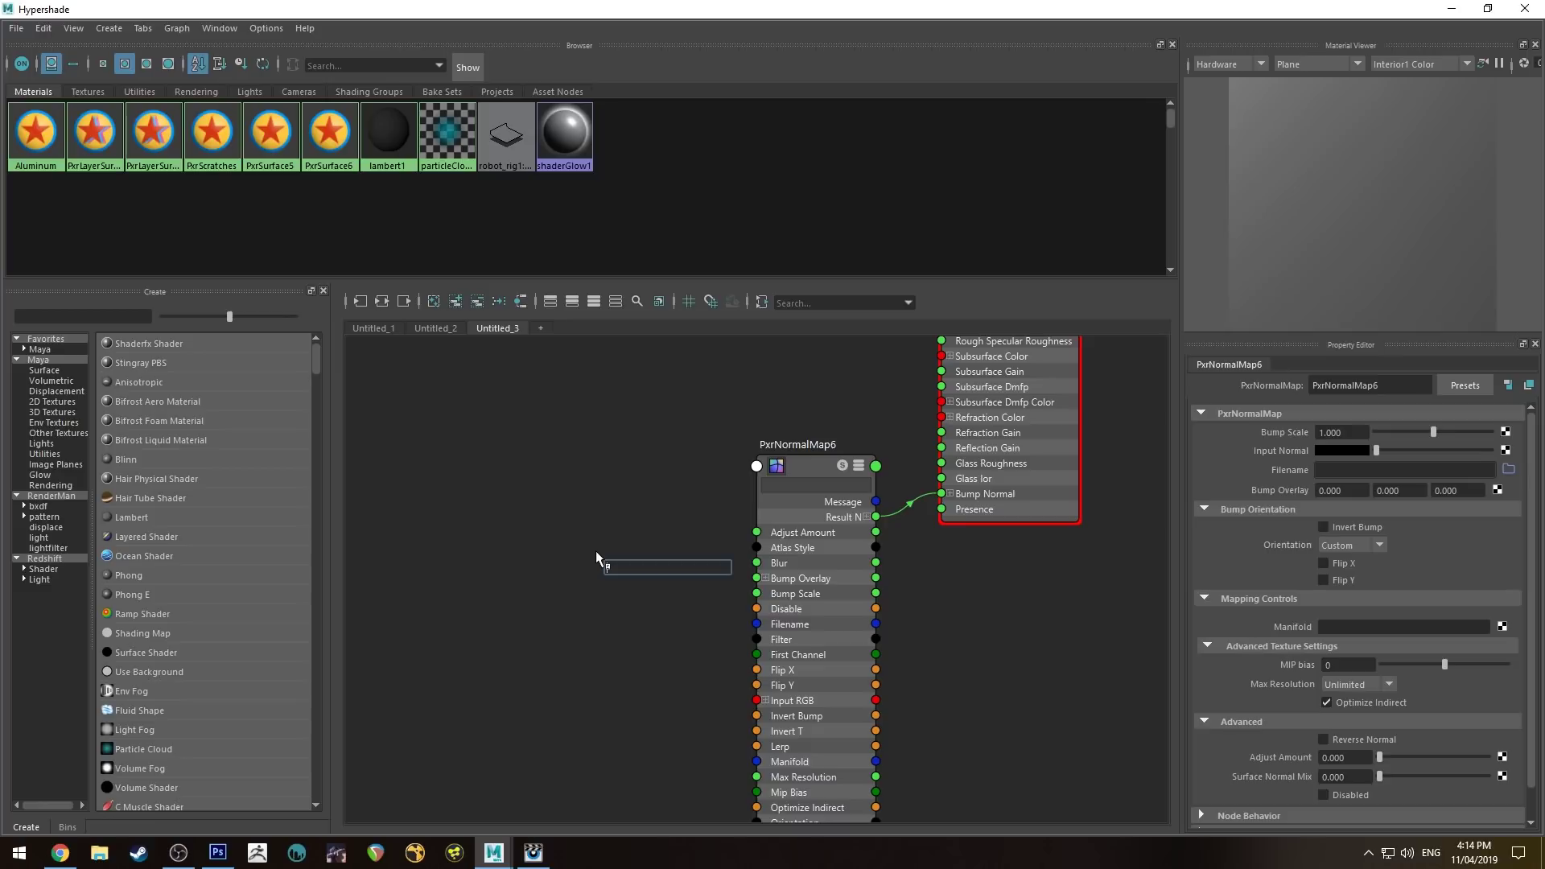
text(pxr)
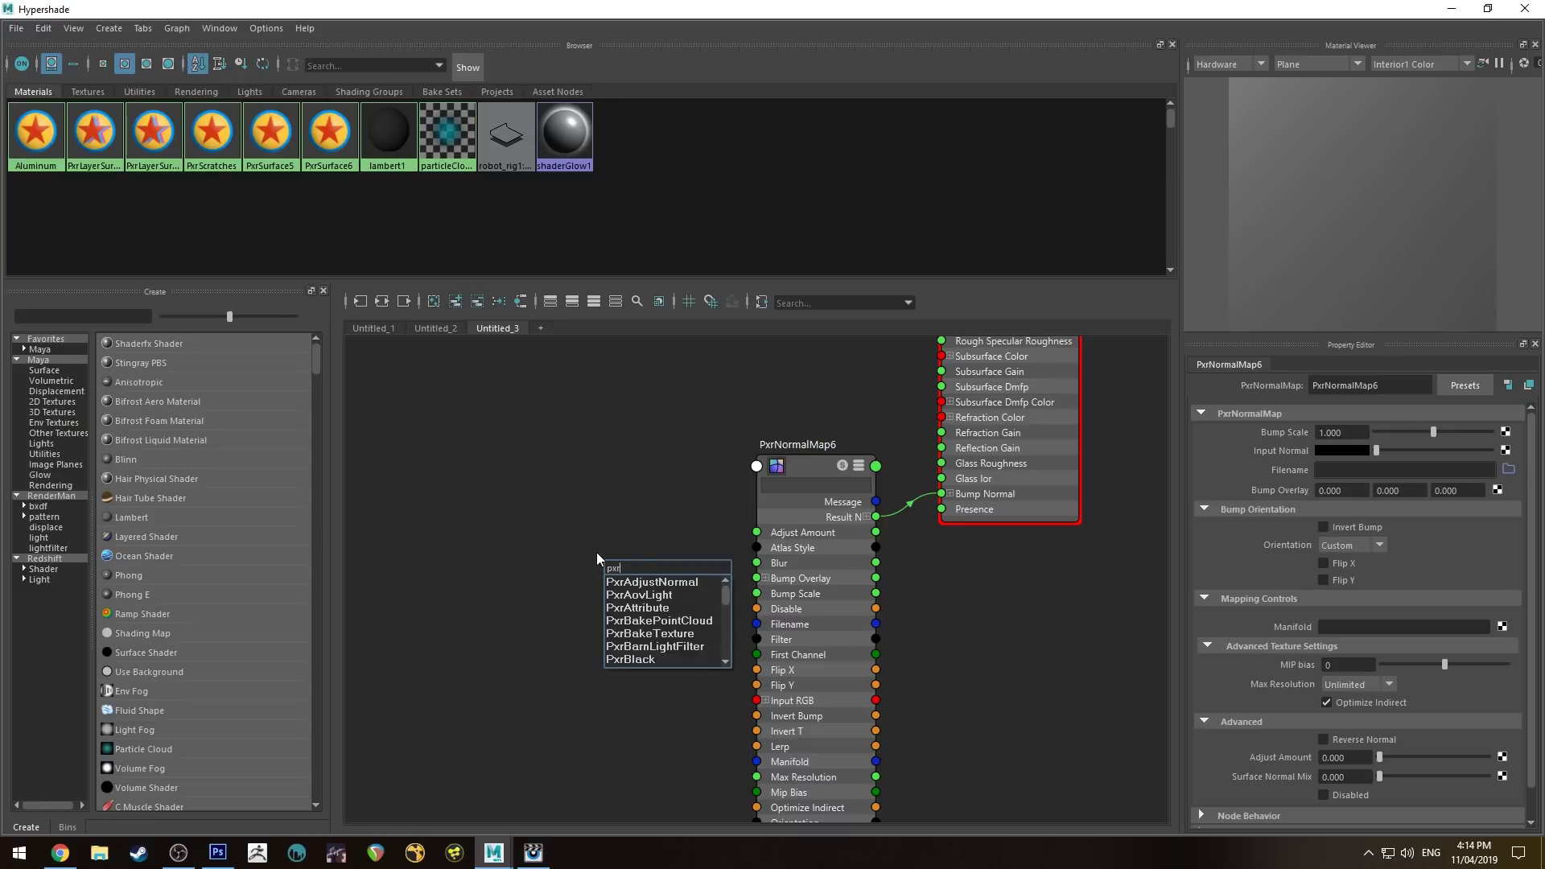
text(text)
key(Return)
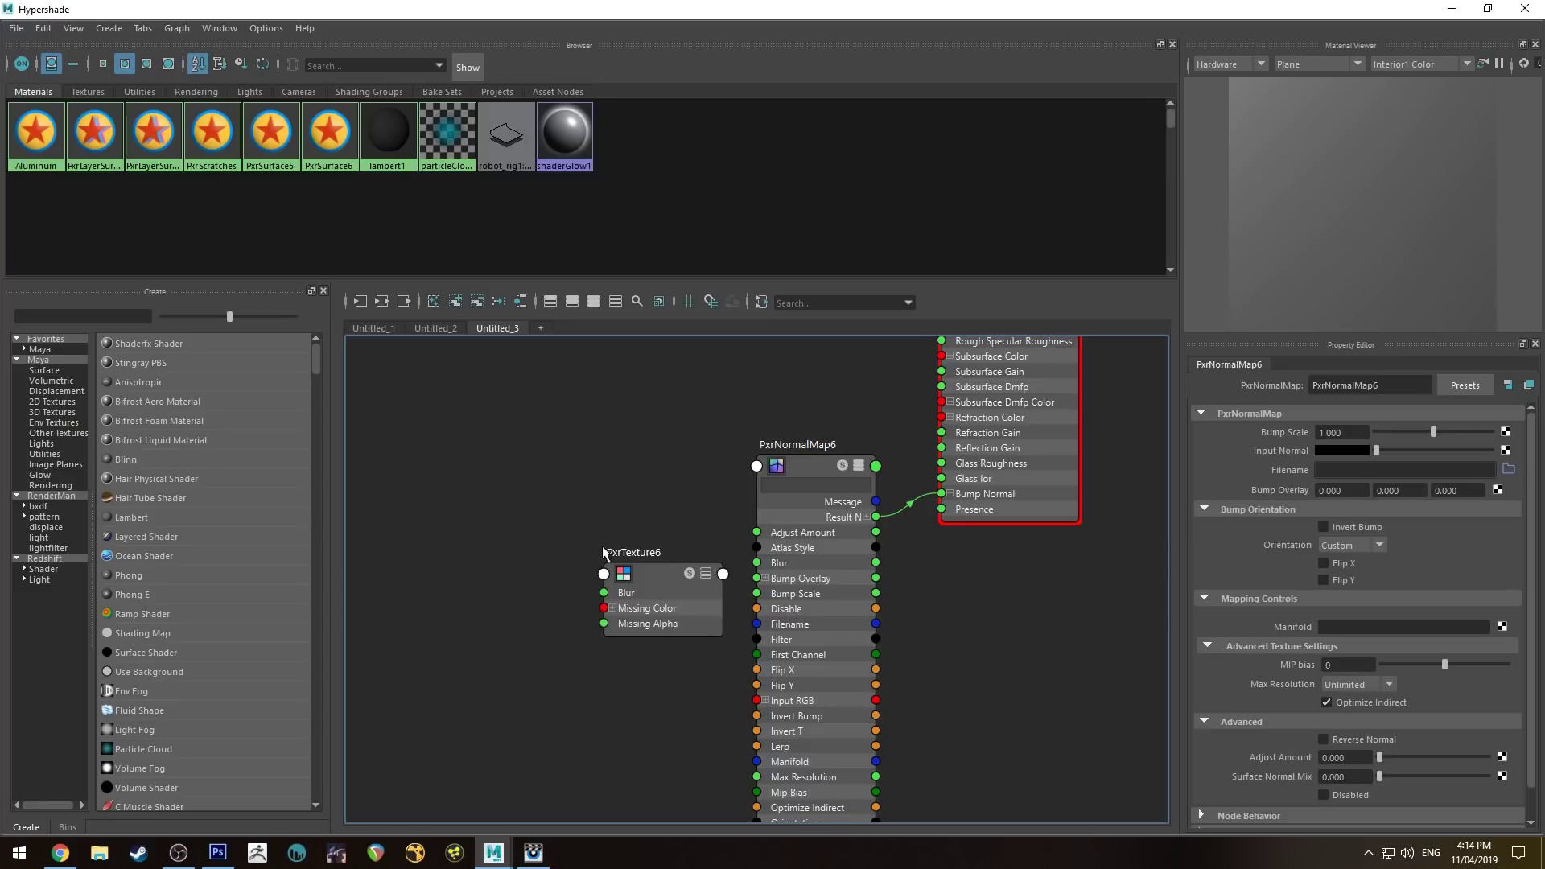
- Duplicate the PxrTexture node twice and arrange the three texture nodes beside the normal map node
click(652, 581)
key(ctrl+d)
key(ctrl+d)
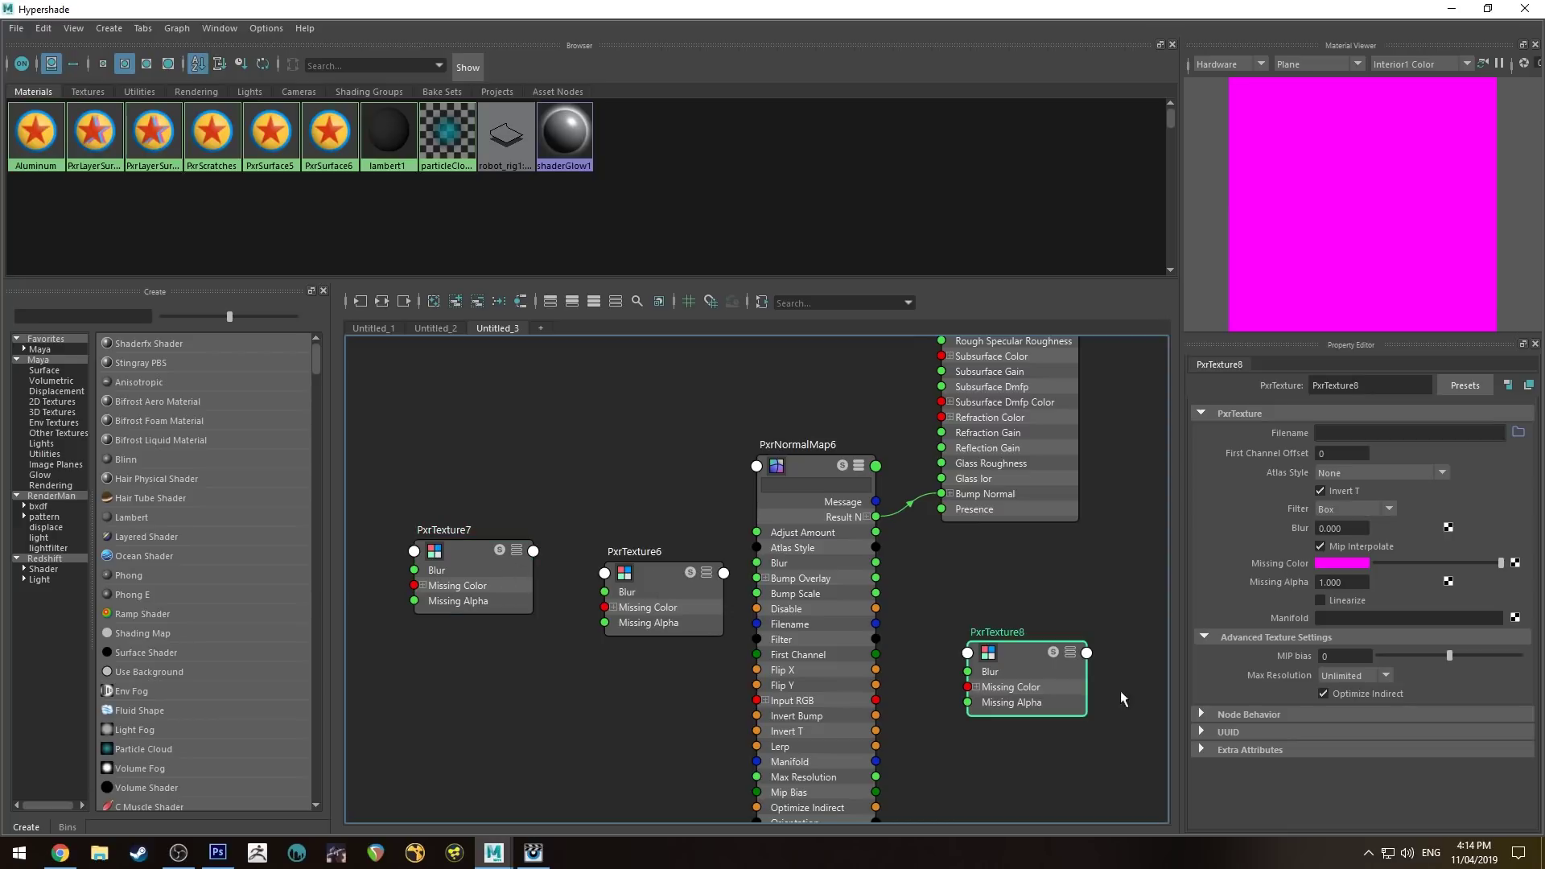
drag(998, 699, 523, 414)
drag(465, 558, 511, 450)
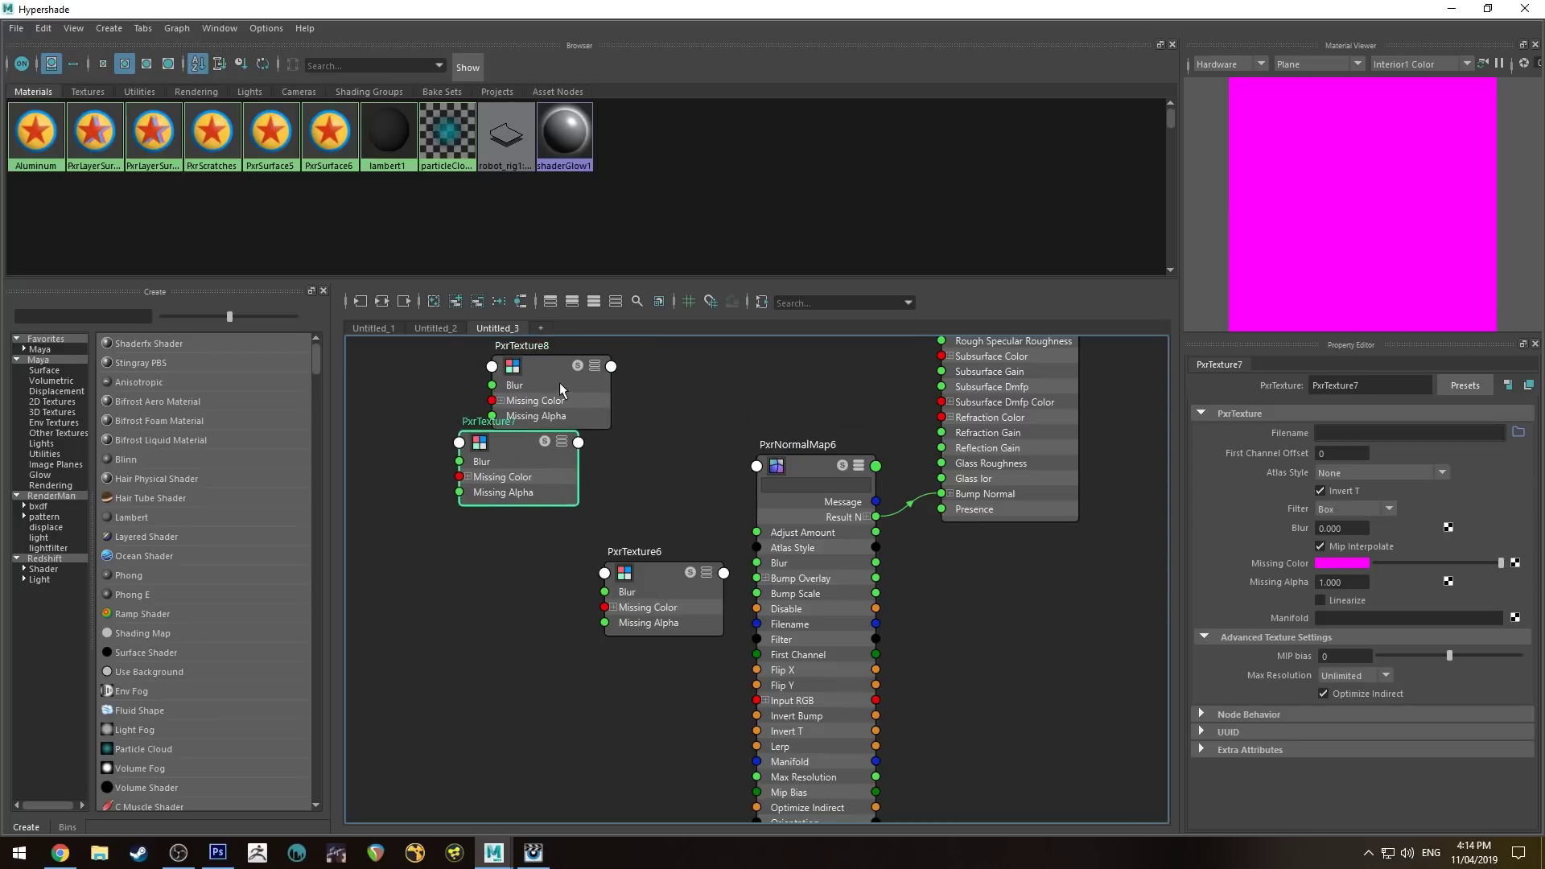
drag(558, 383, 520, 368)
drag(668, 590, 563, 605)
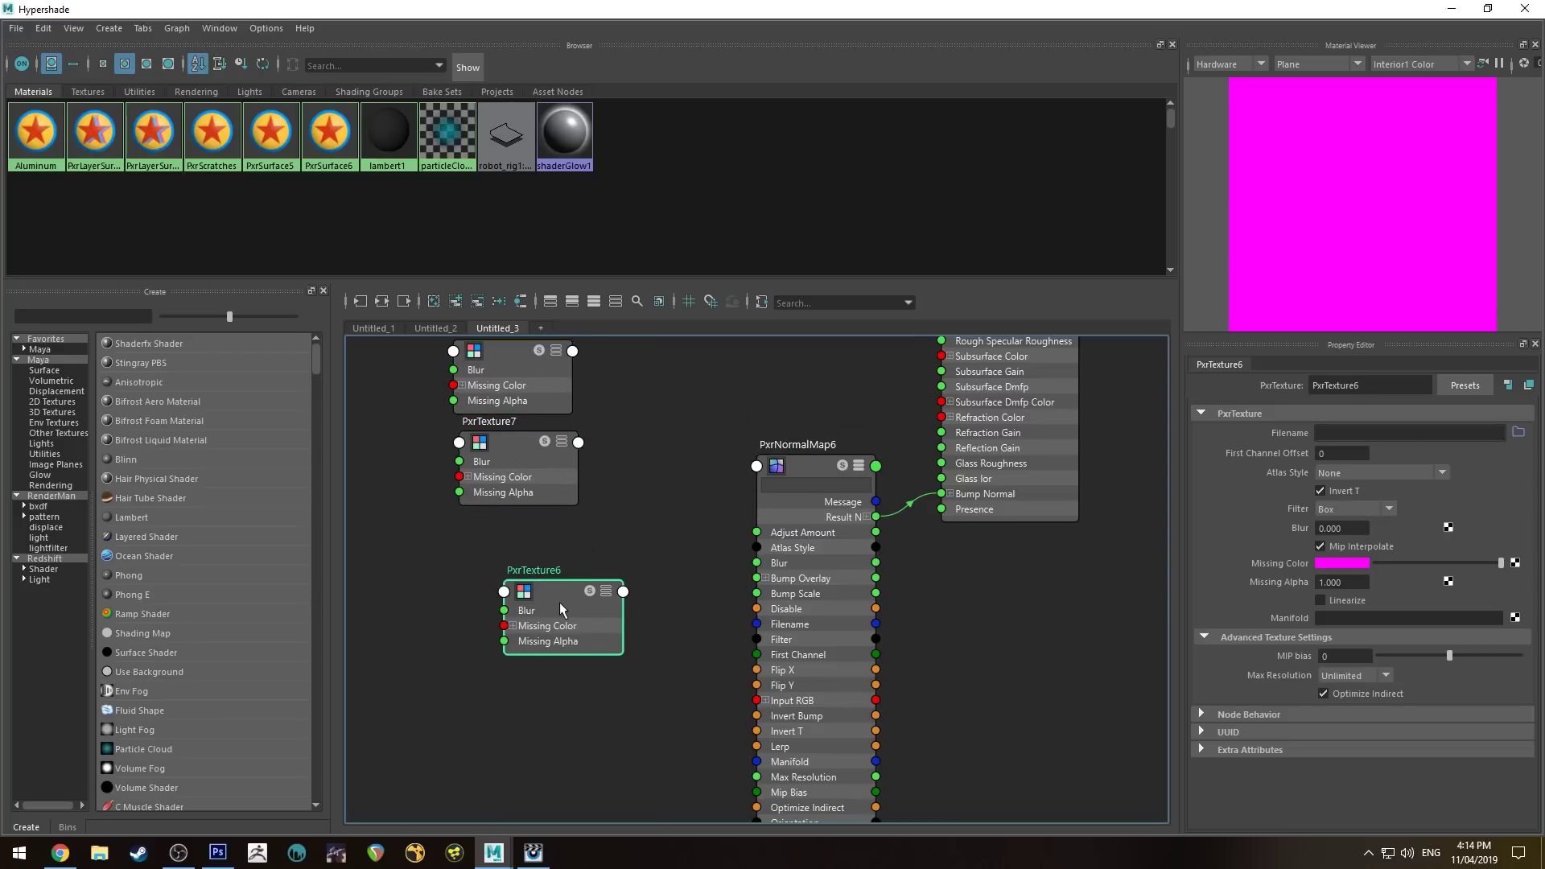
- Connect the original PxrTexture node's Result RGB to the PxrNormalMap node's Input RGB
key(3)
drag(622, 702, 761, 587)
drag(532, 595, 553, 588)
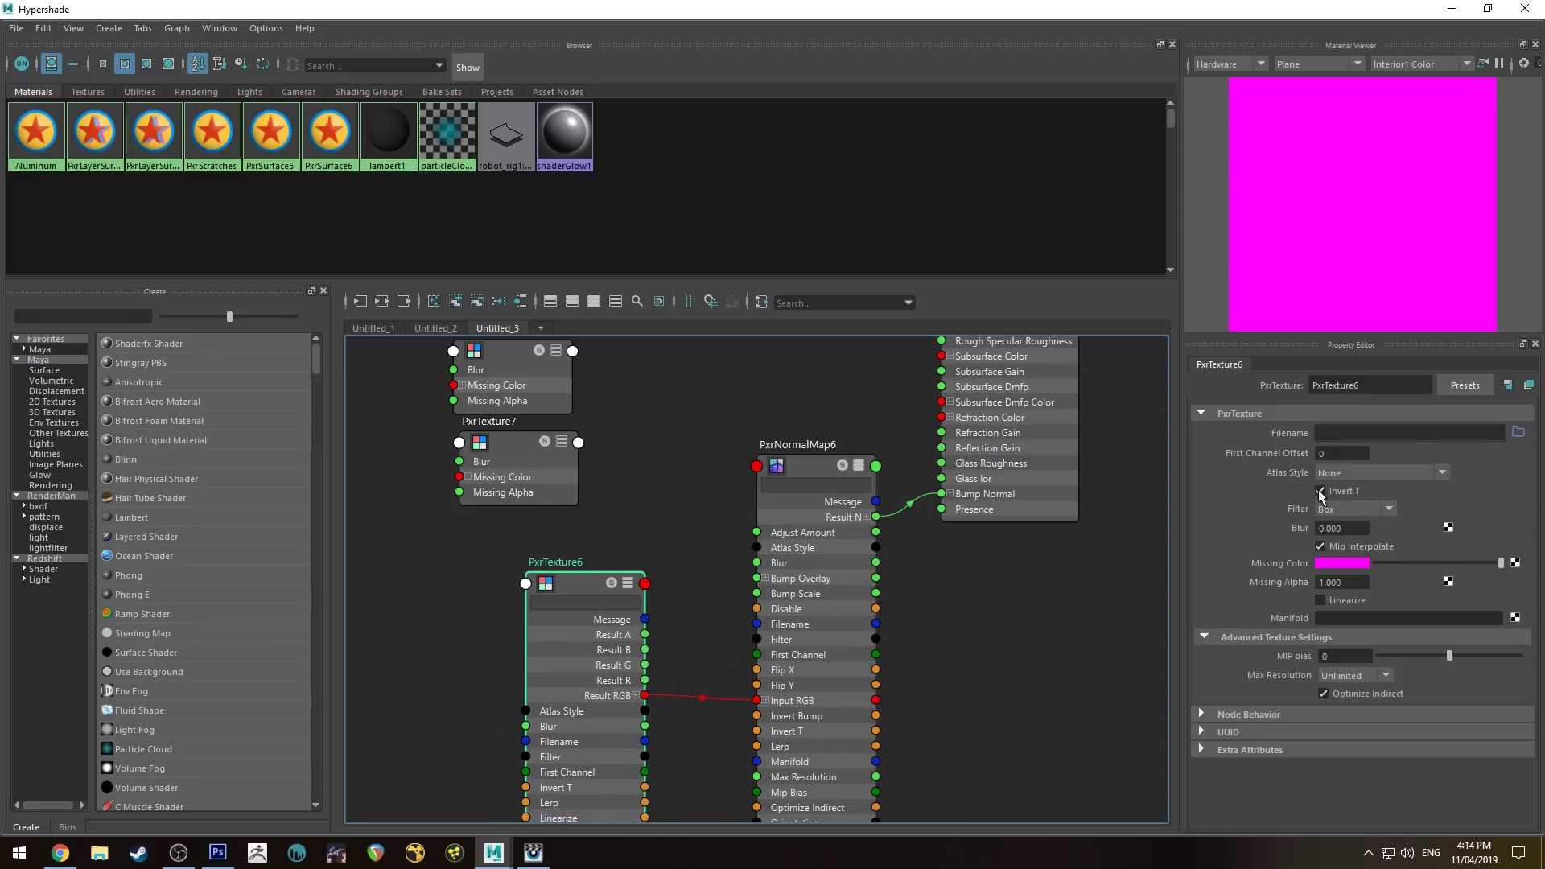
- Load scratches1.tif from the project's assets folder as the connected PxrTexture node's file
click(1518, 433)
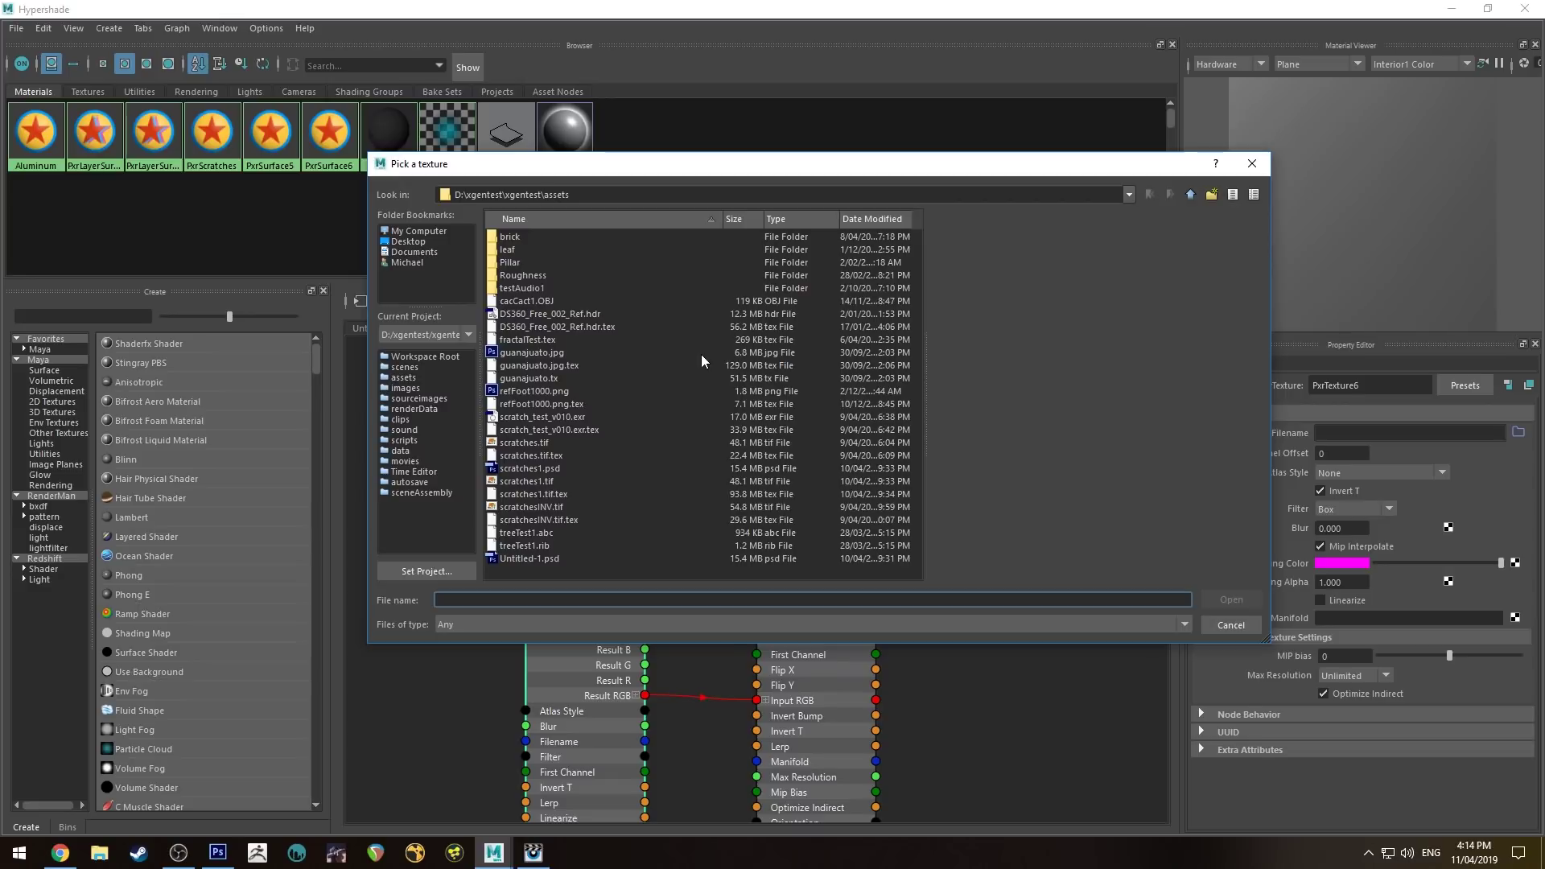
click(539, 492)
click(534, 481)
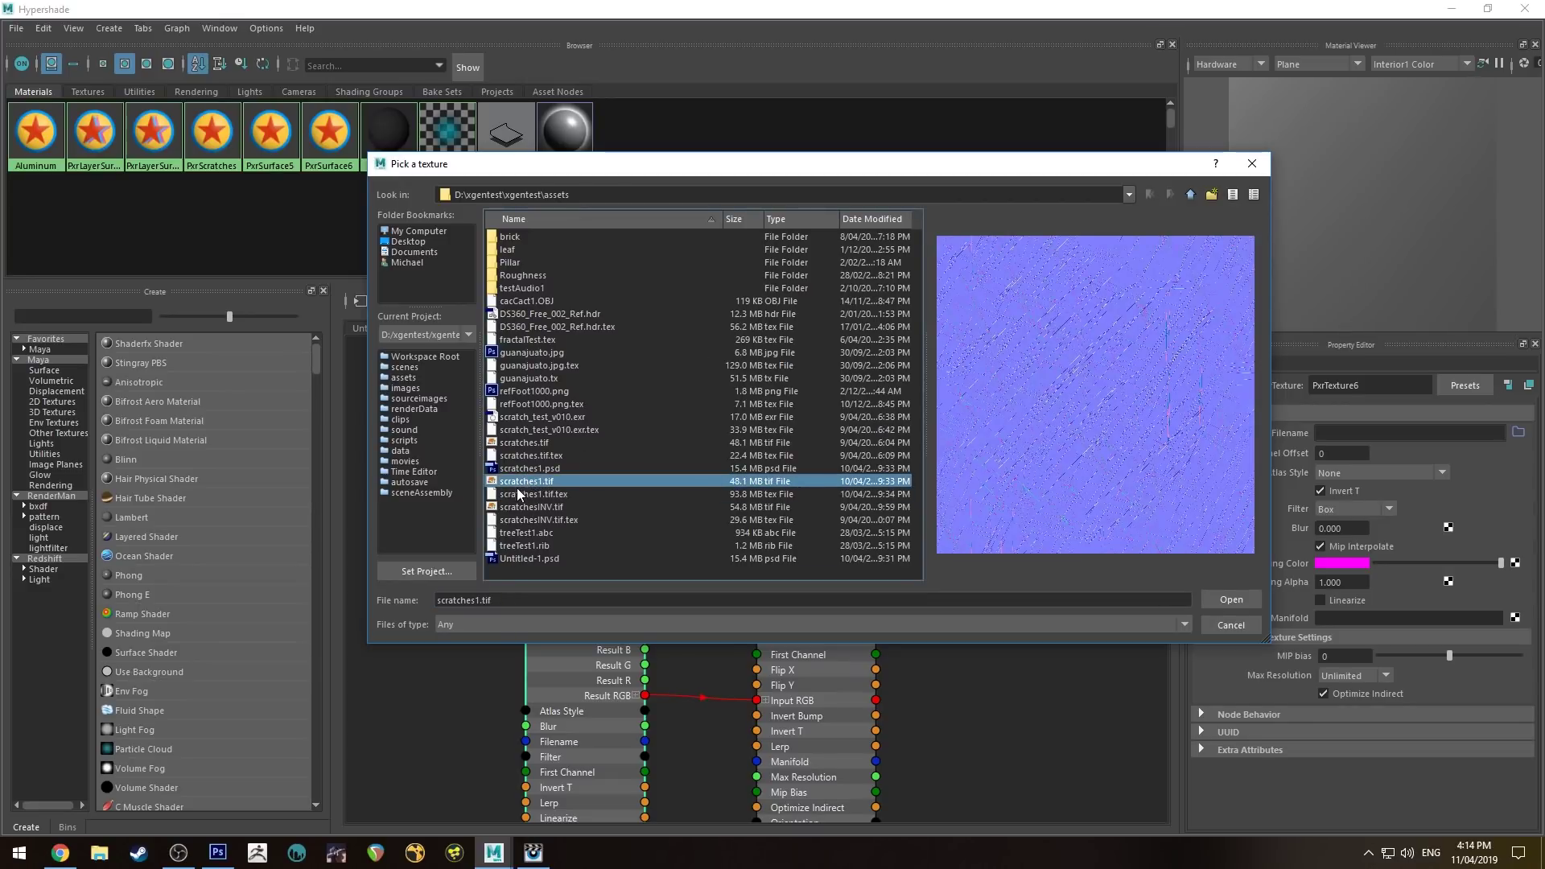
click(530, 495)
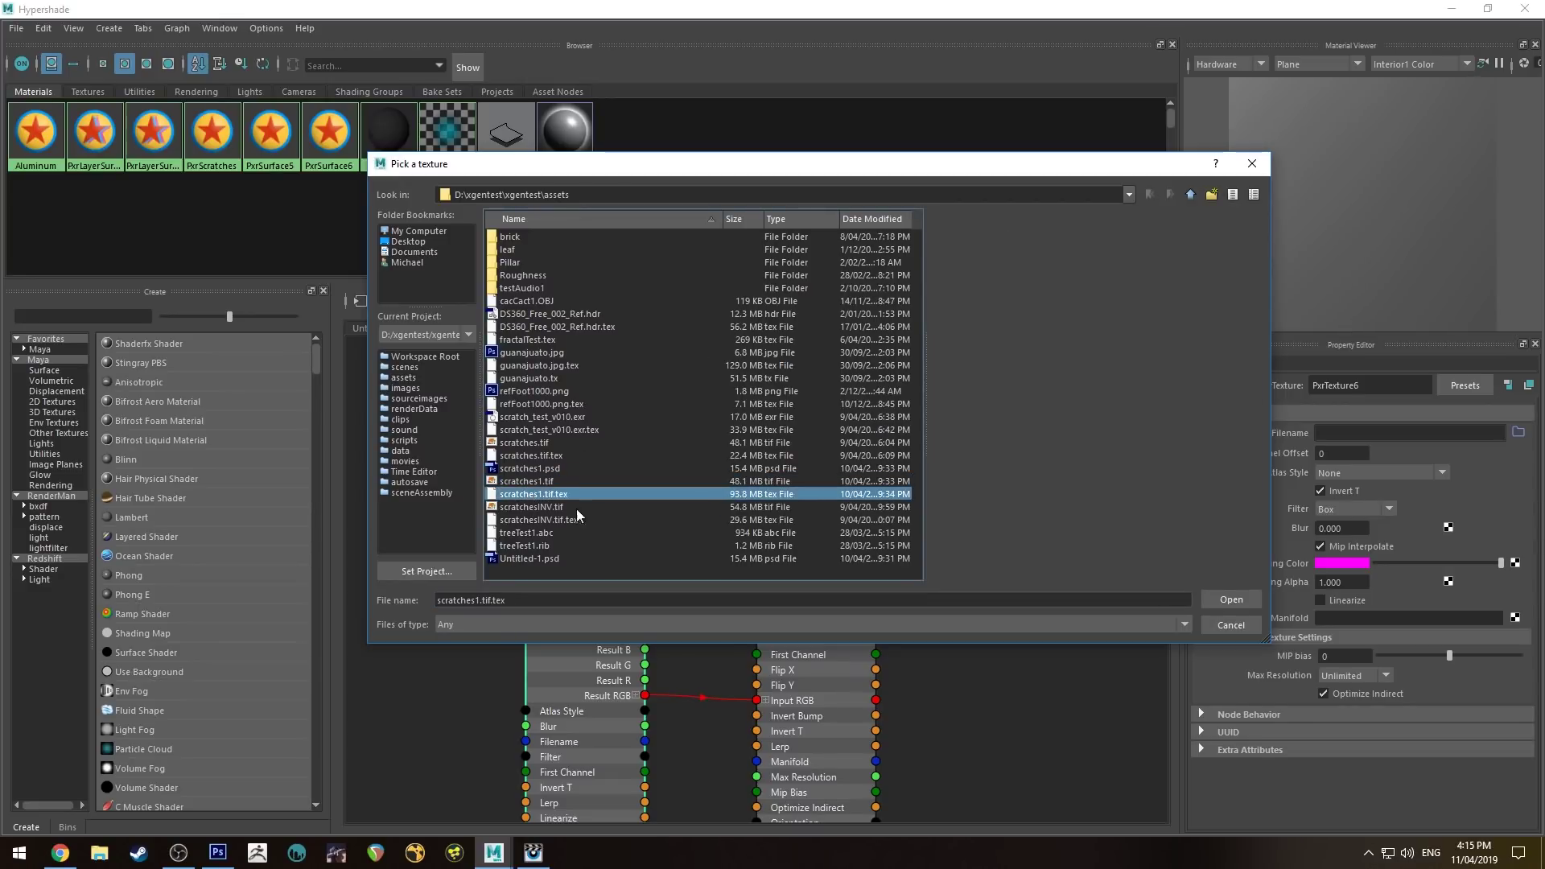
click(539, 485)
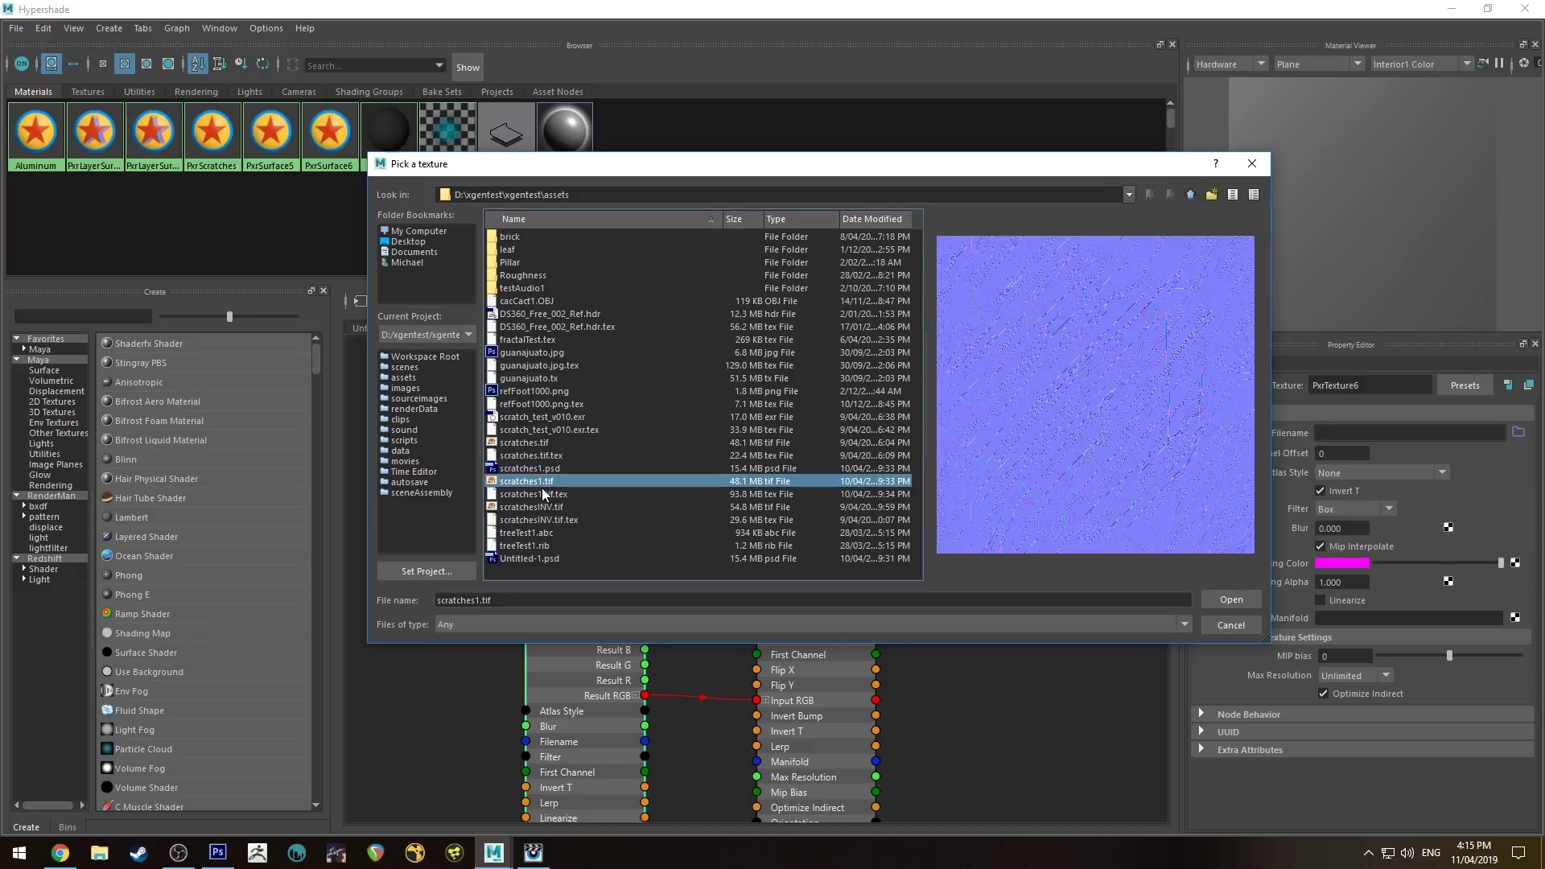
click(1228, 600)
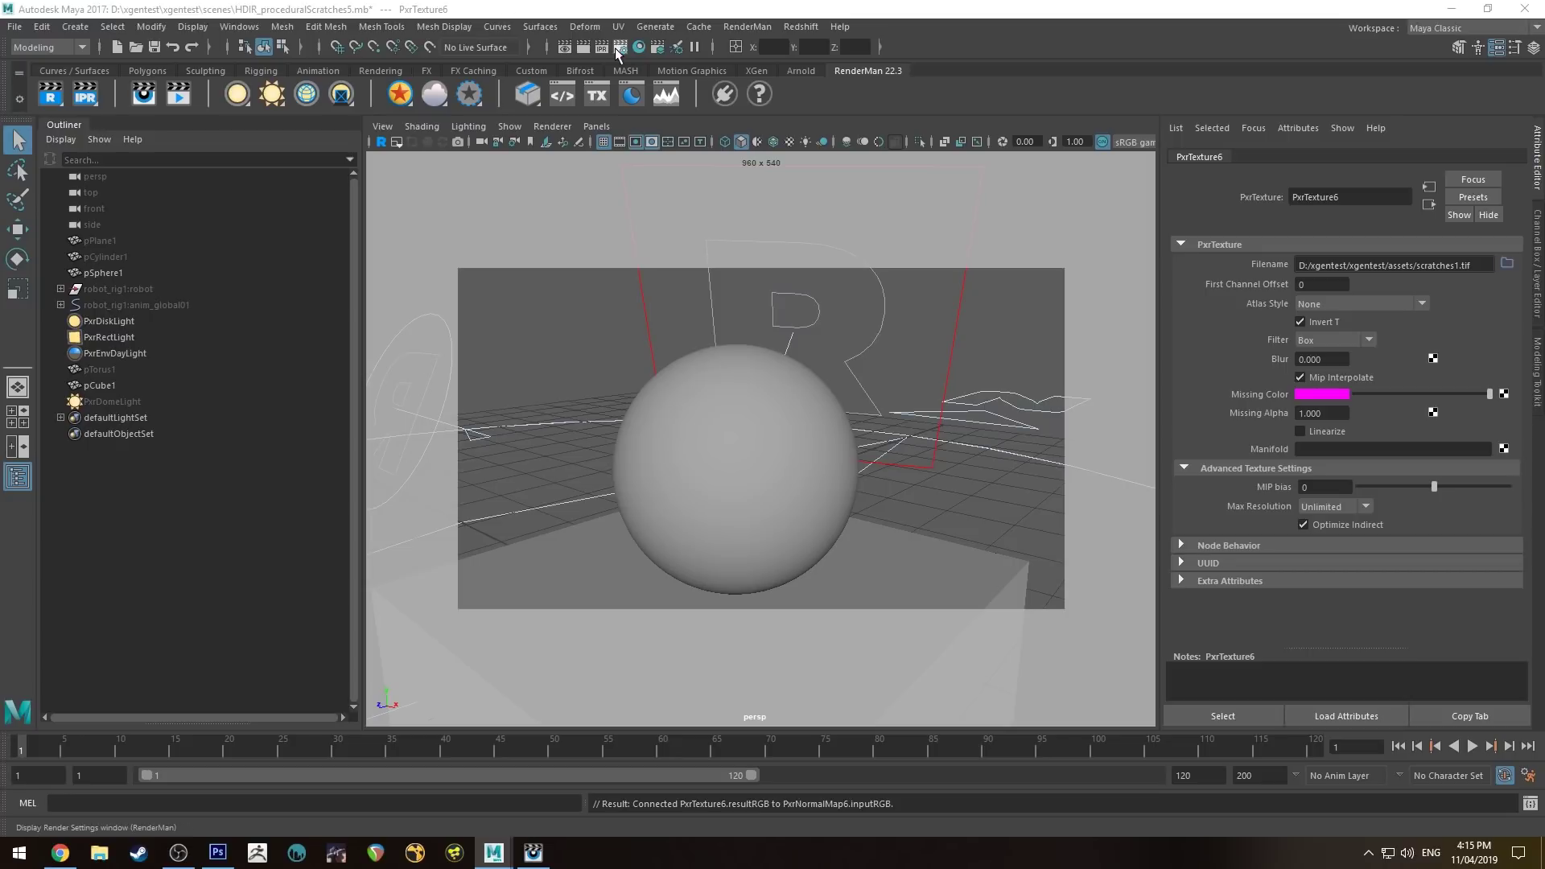
- Examine the scratches on the rendered sphere up close in the RenderMan image tool
click(532, 852)
scroll(1041, 499, up, 3)
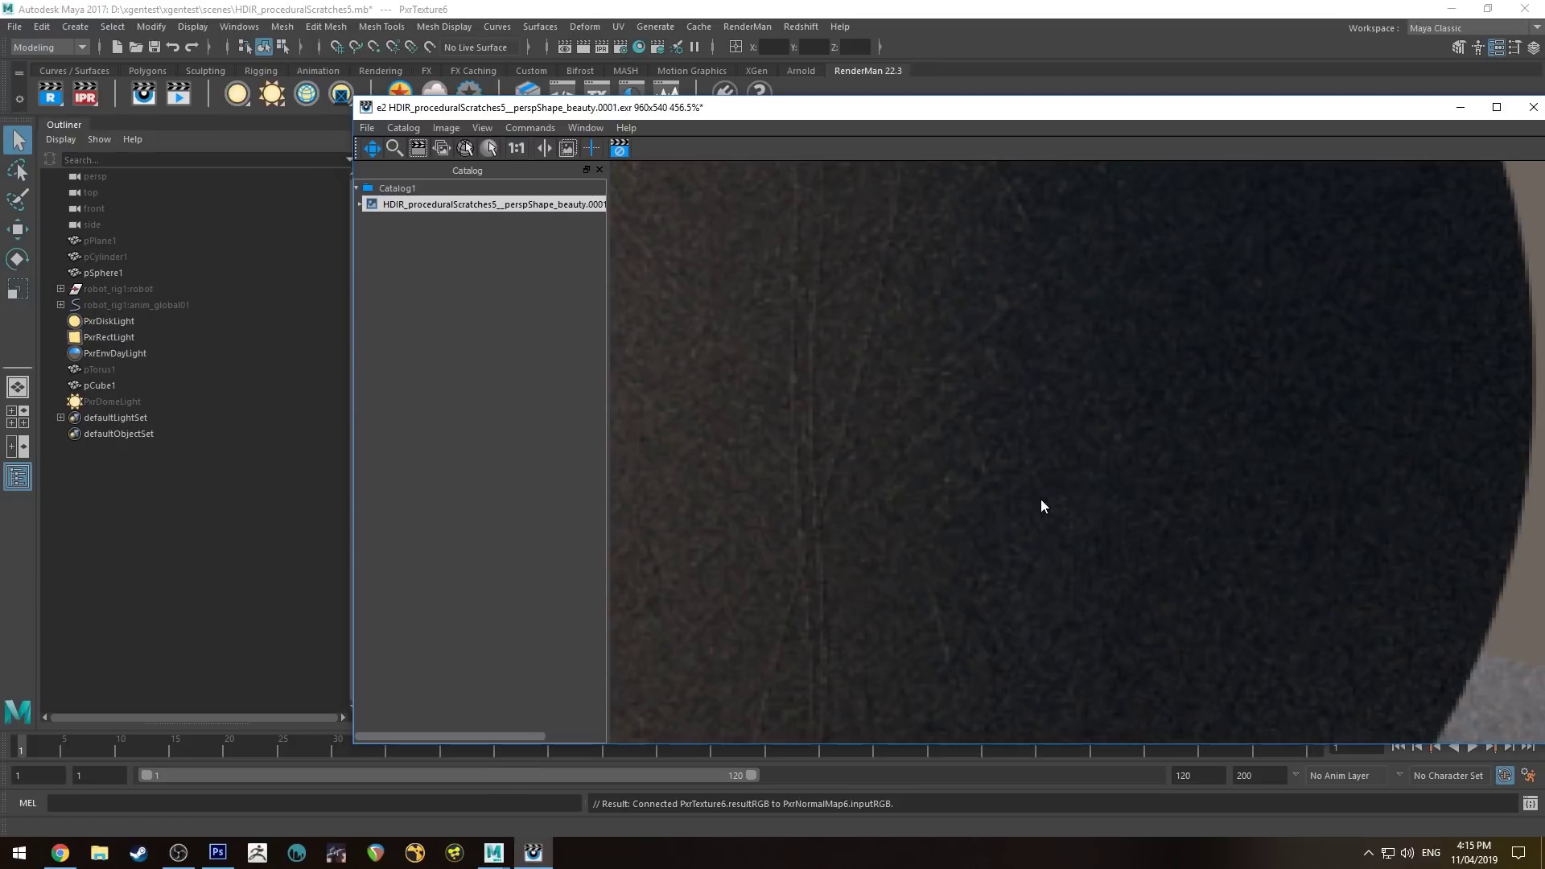
scroll(978, 476, down, 3)
scroll(965, 467, up, 5)
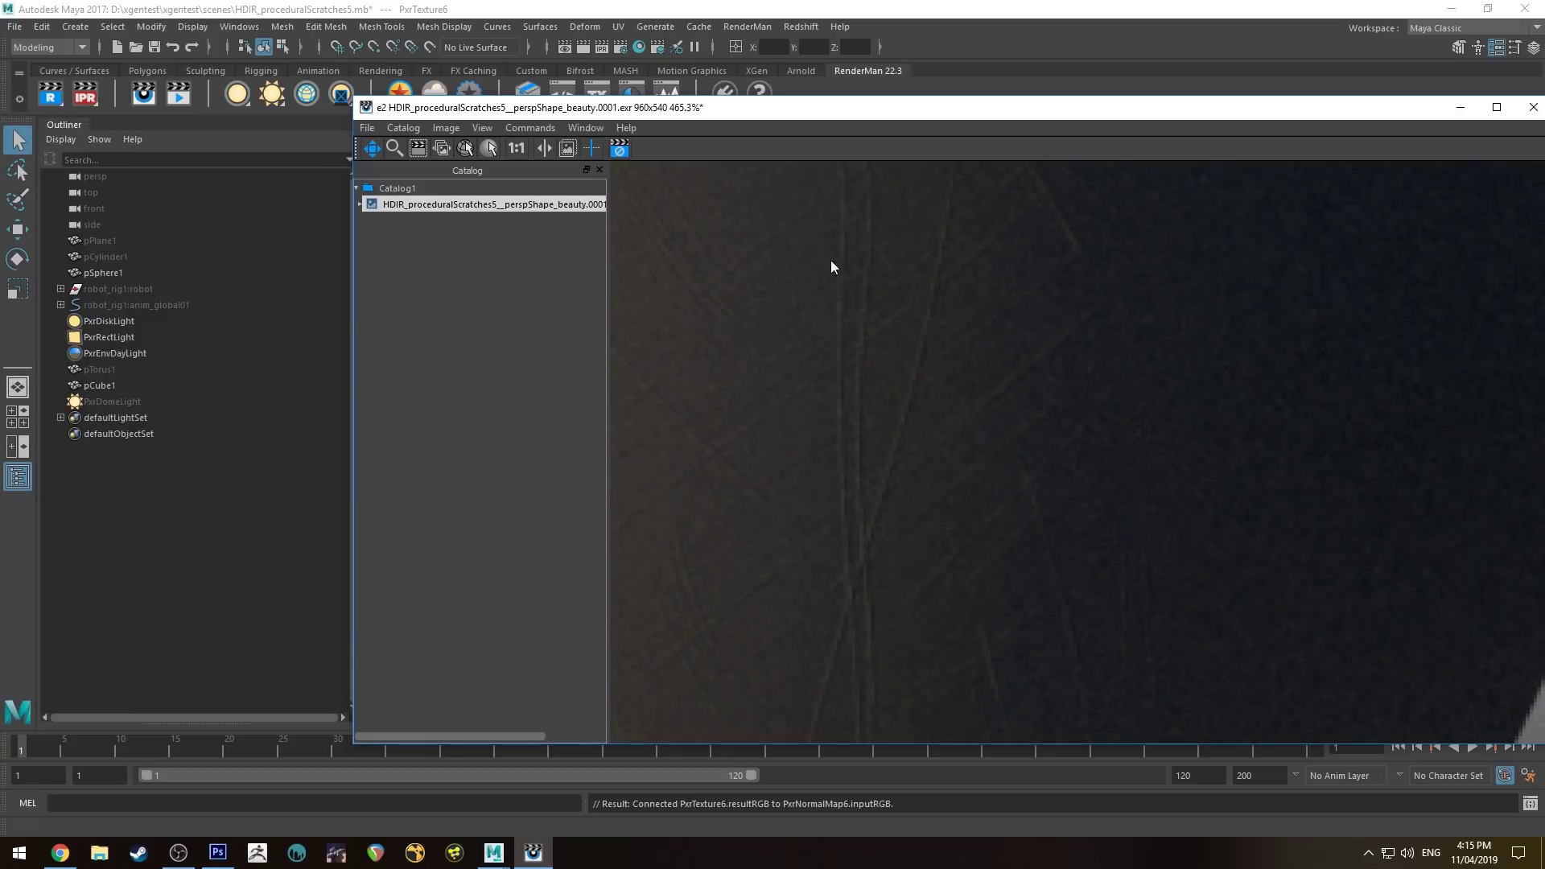
drag(700, 112, 1544, 242)
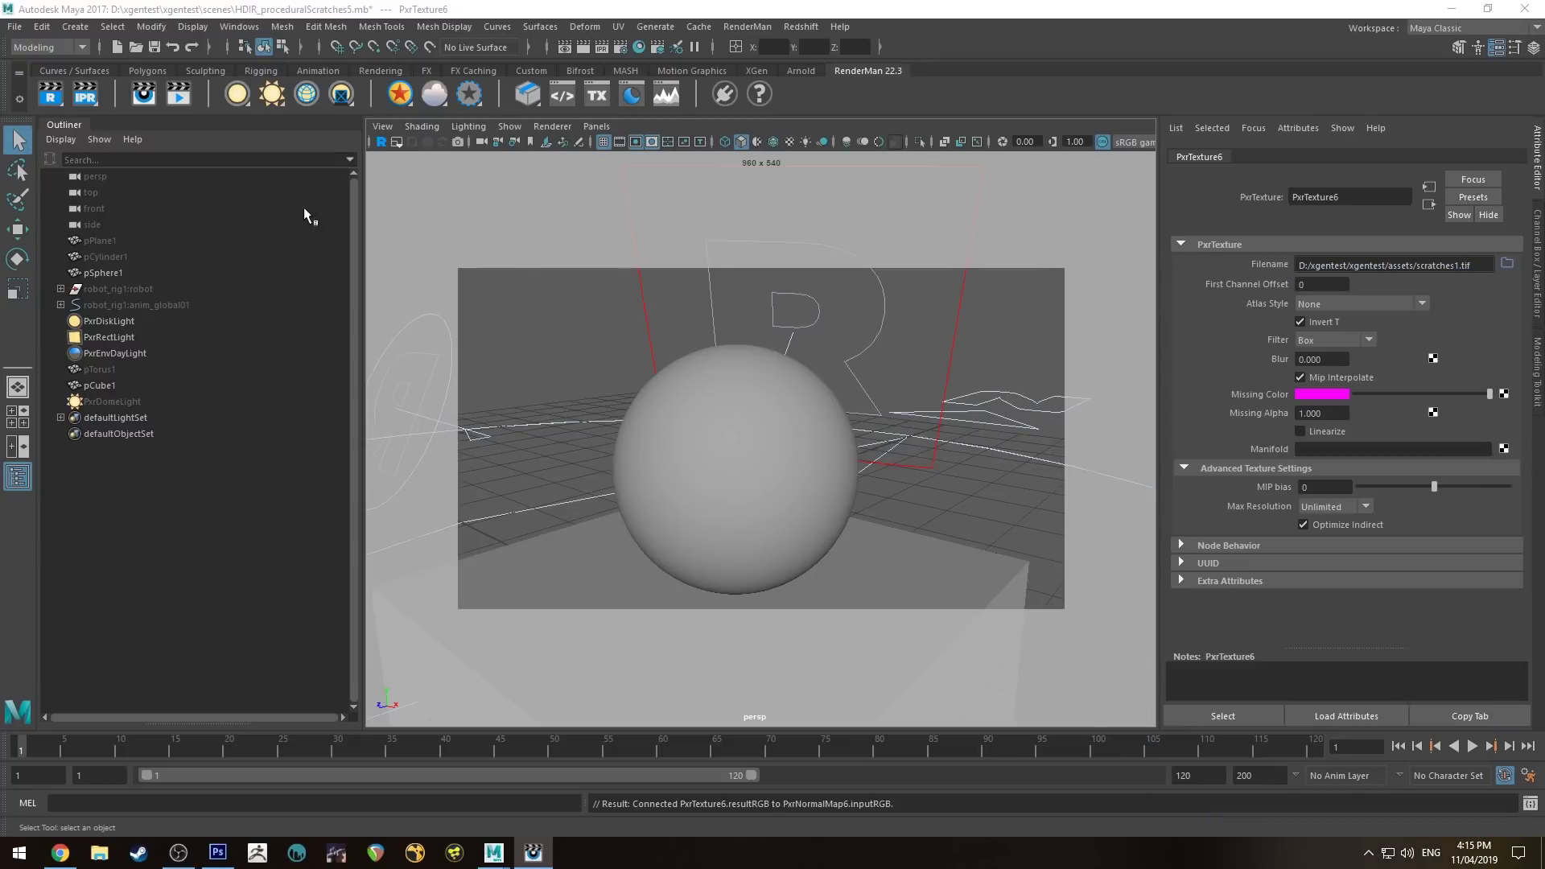
- Enable Invert Bump on the PxrNormalMap node and move the Hypershade window off the main scene view
drag(0, 354, 777, 0)
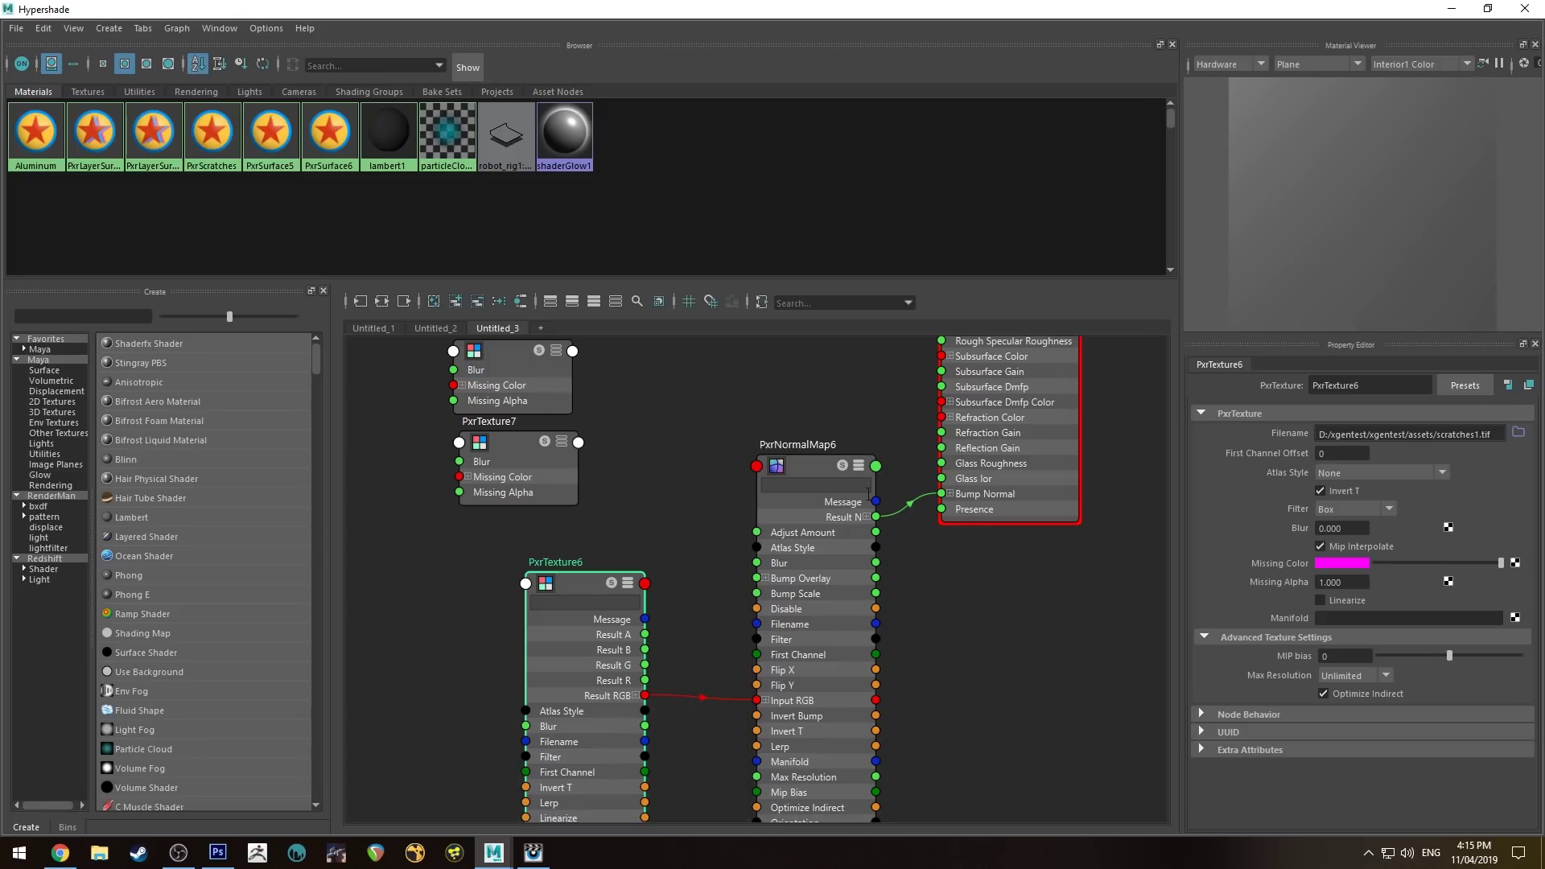
click(819, 468)
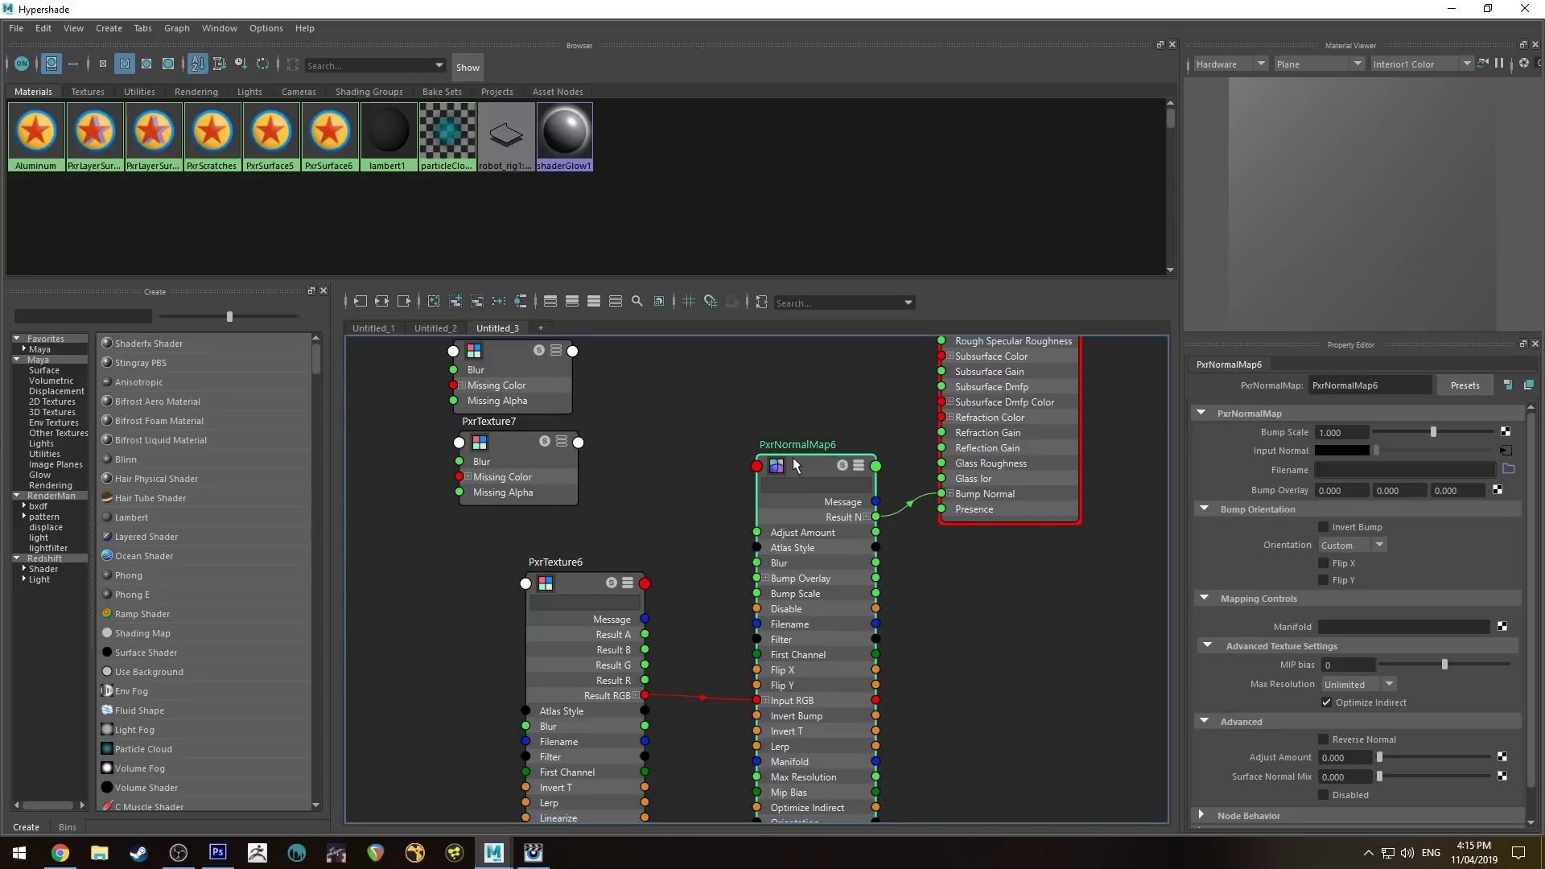
click(1323, 527)
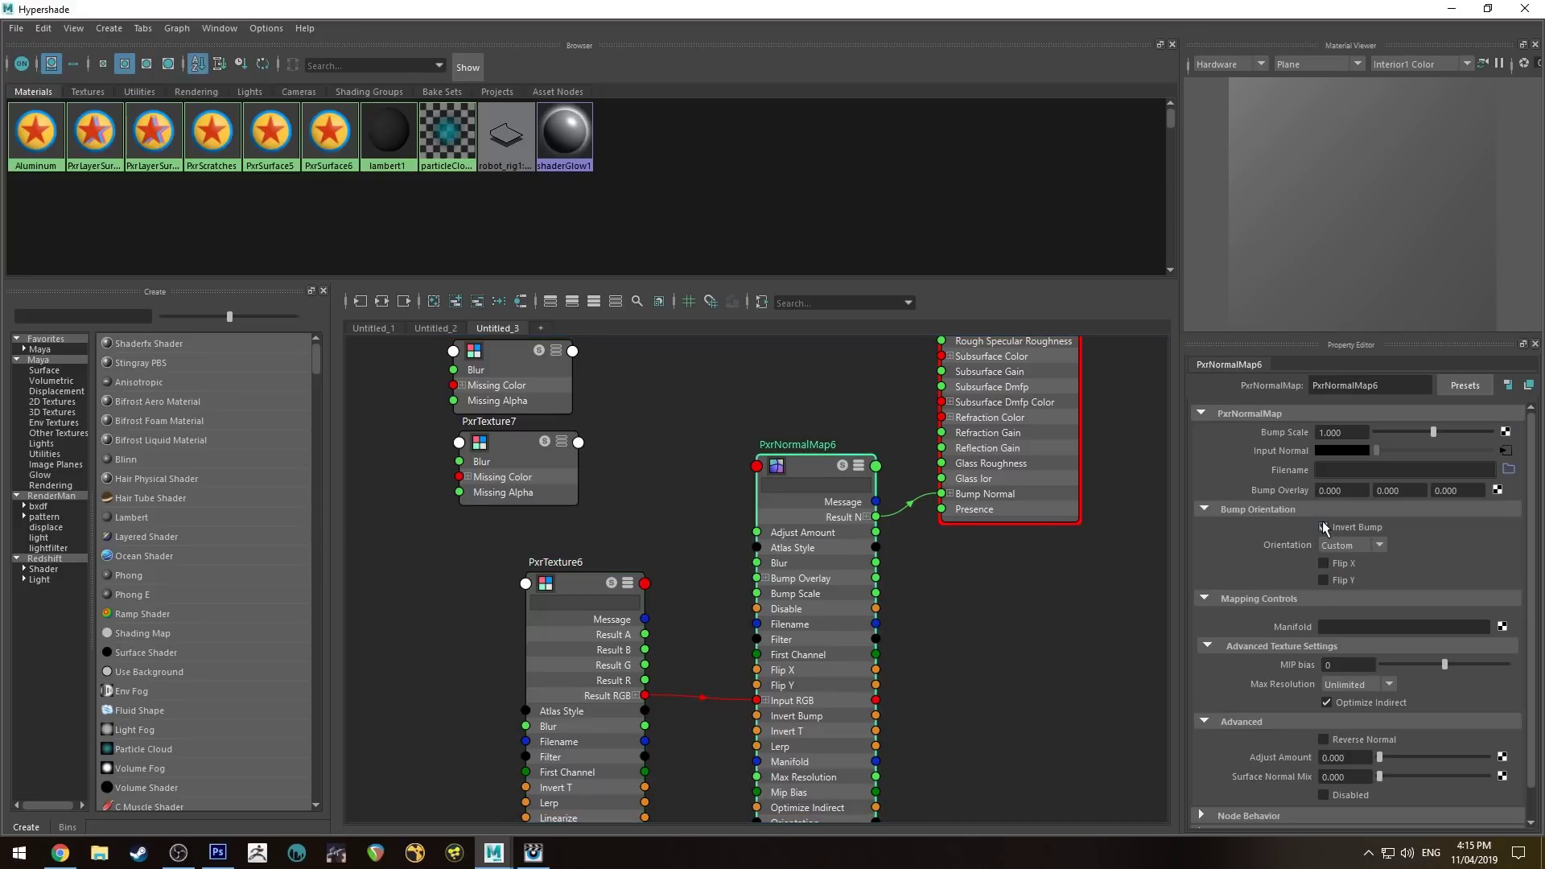
drag(1242, 5, 0, 282)
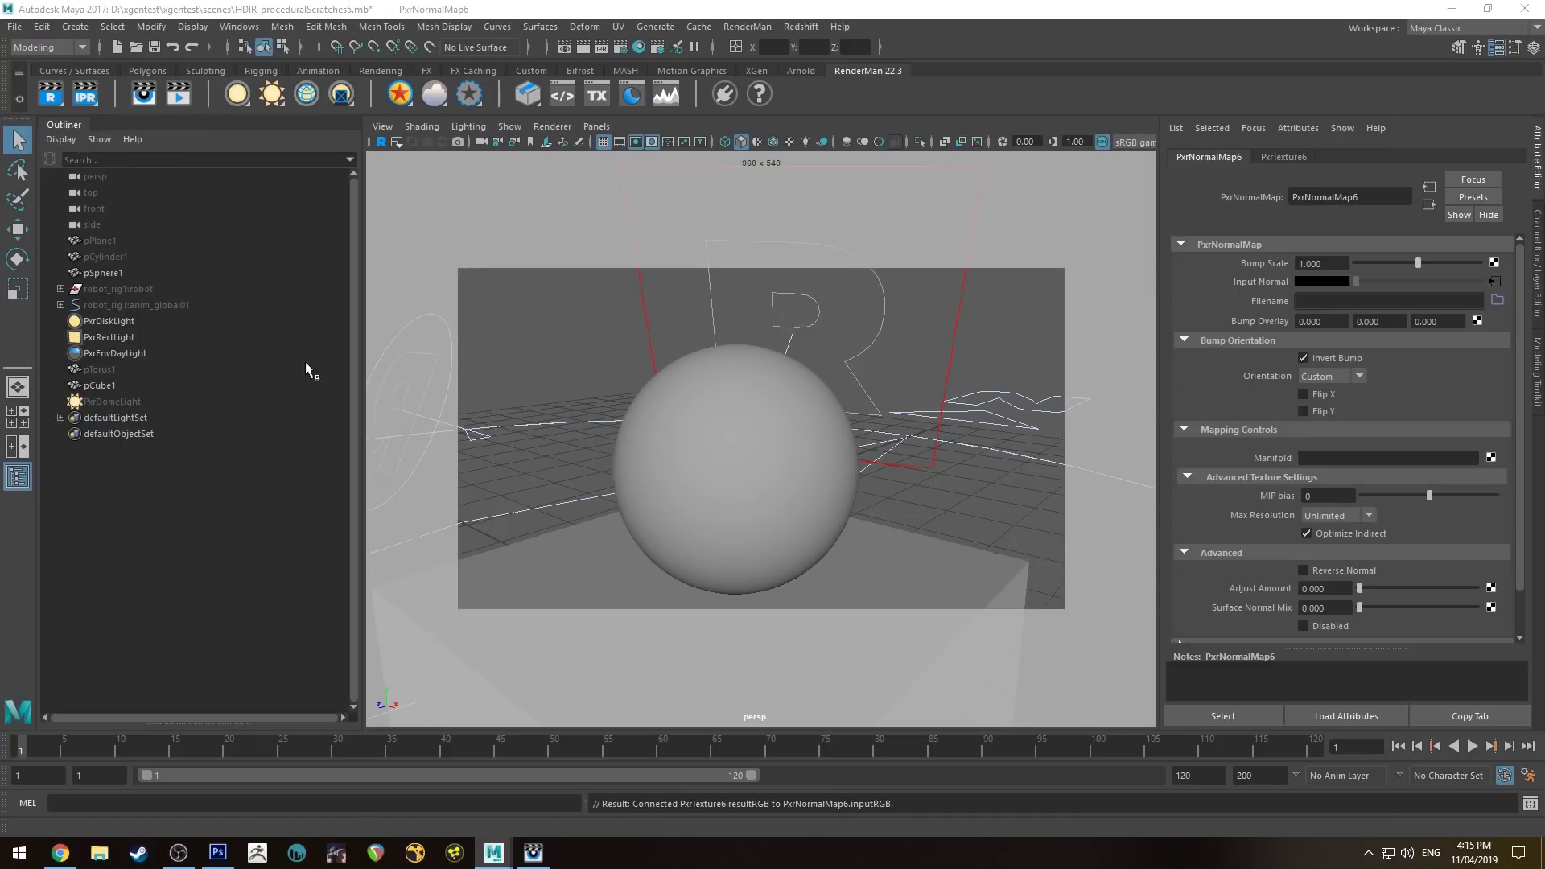
- Set the PxrScratches material's primary specular Face Color to white and its primary specular Roughness to 0.248
drag(0, 96, 907, 3)
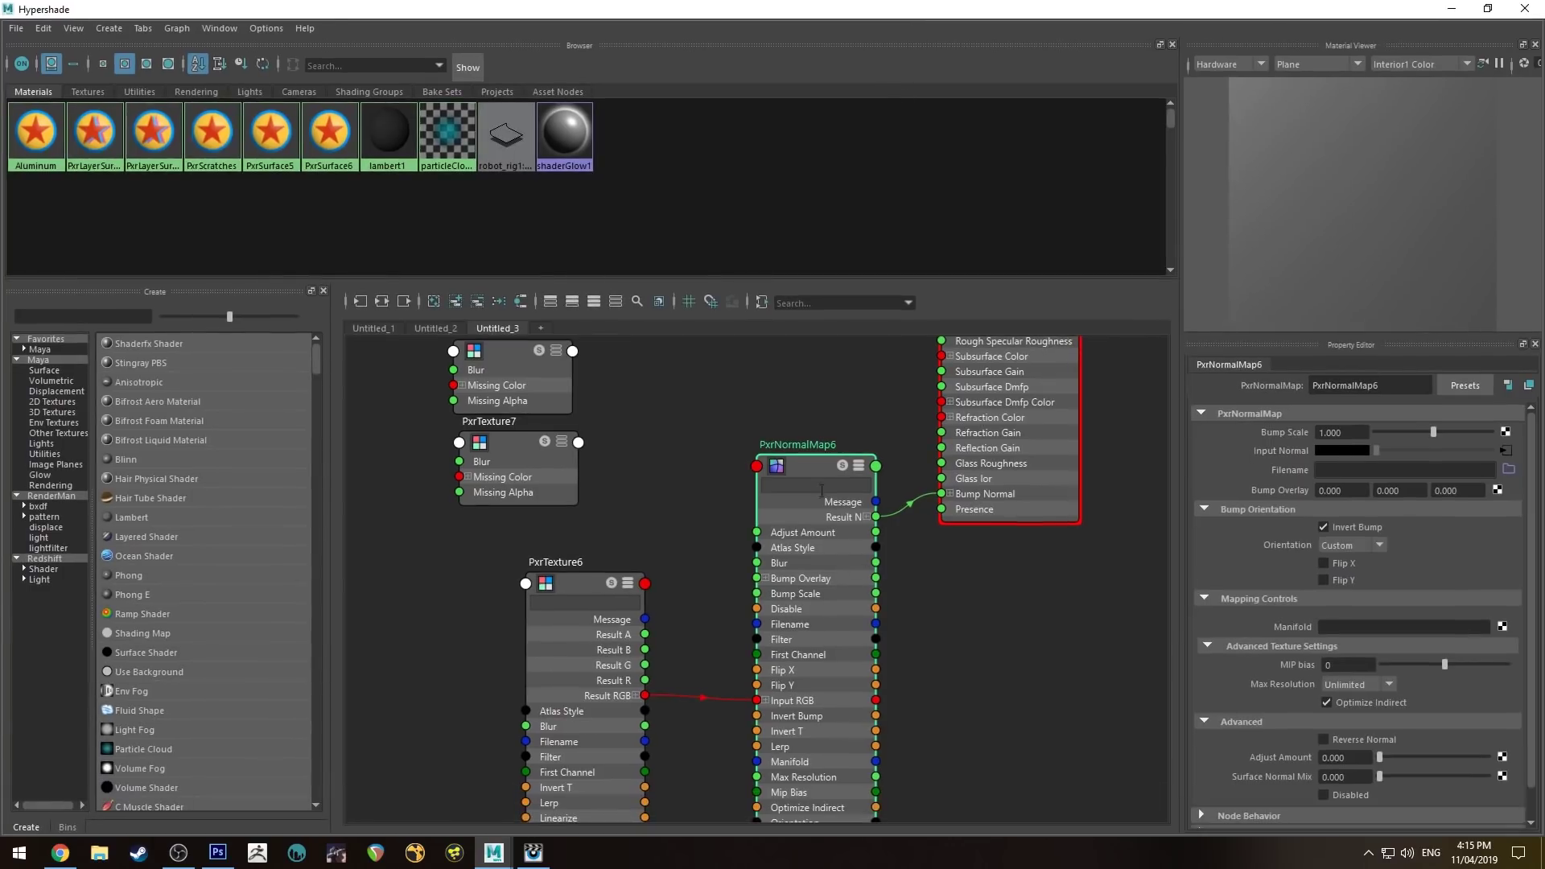
click(794, 412)
click(1038, 441)
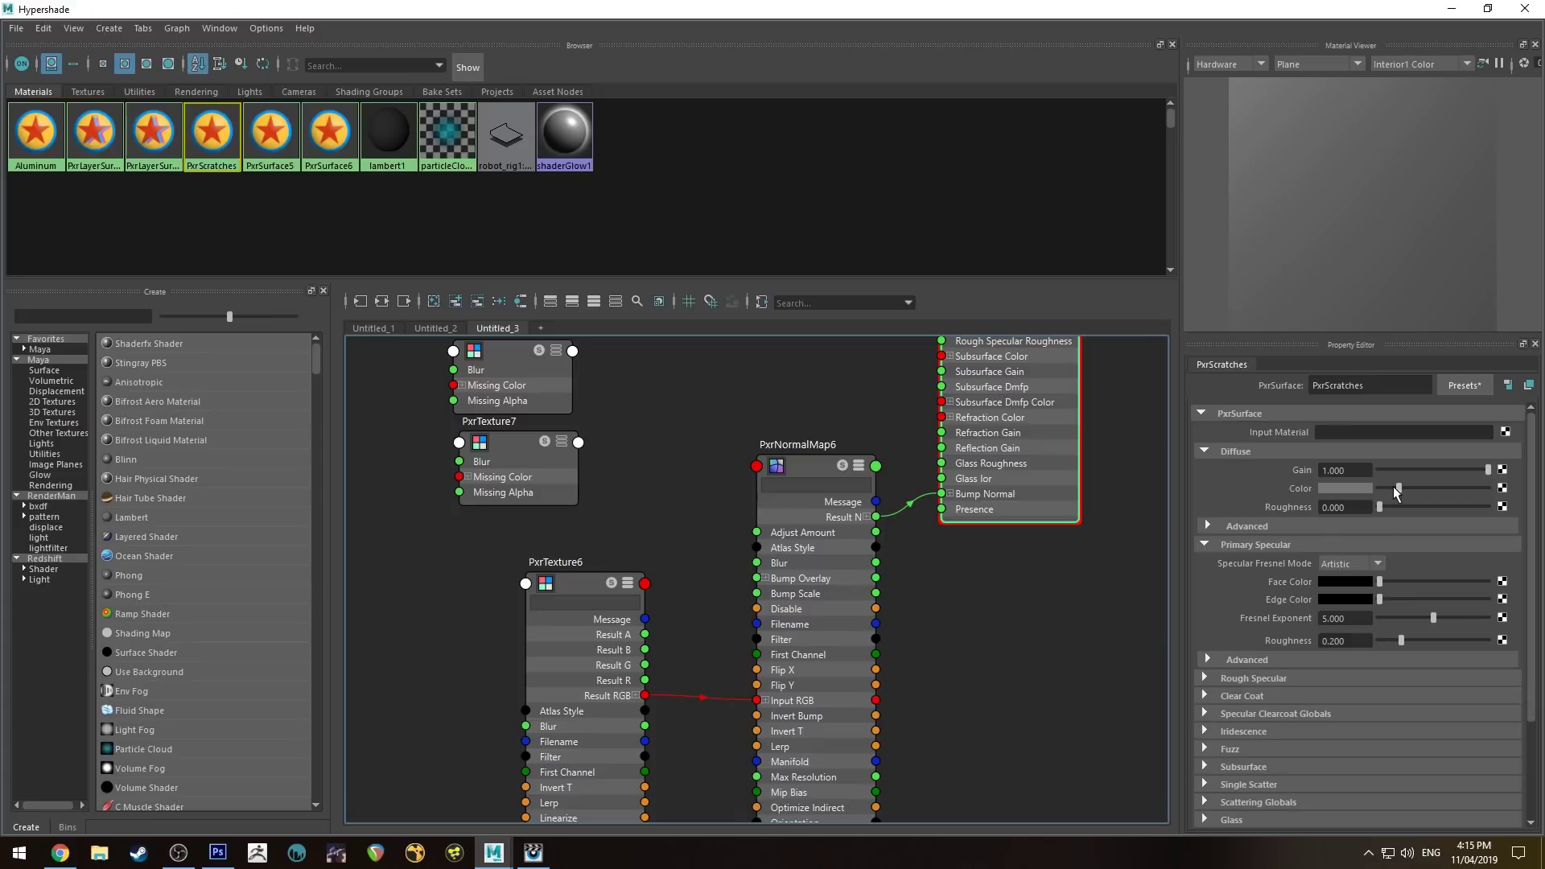
drag(1379, 583, 1487, 583)
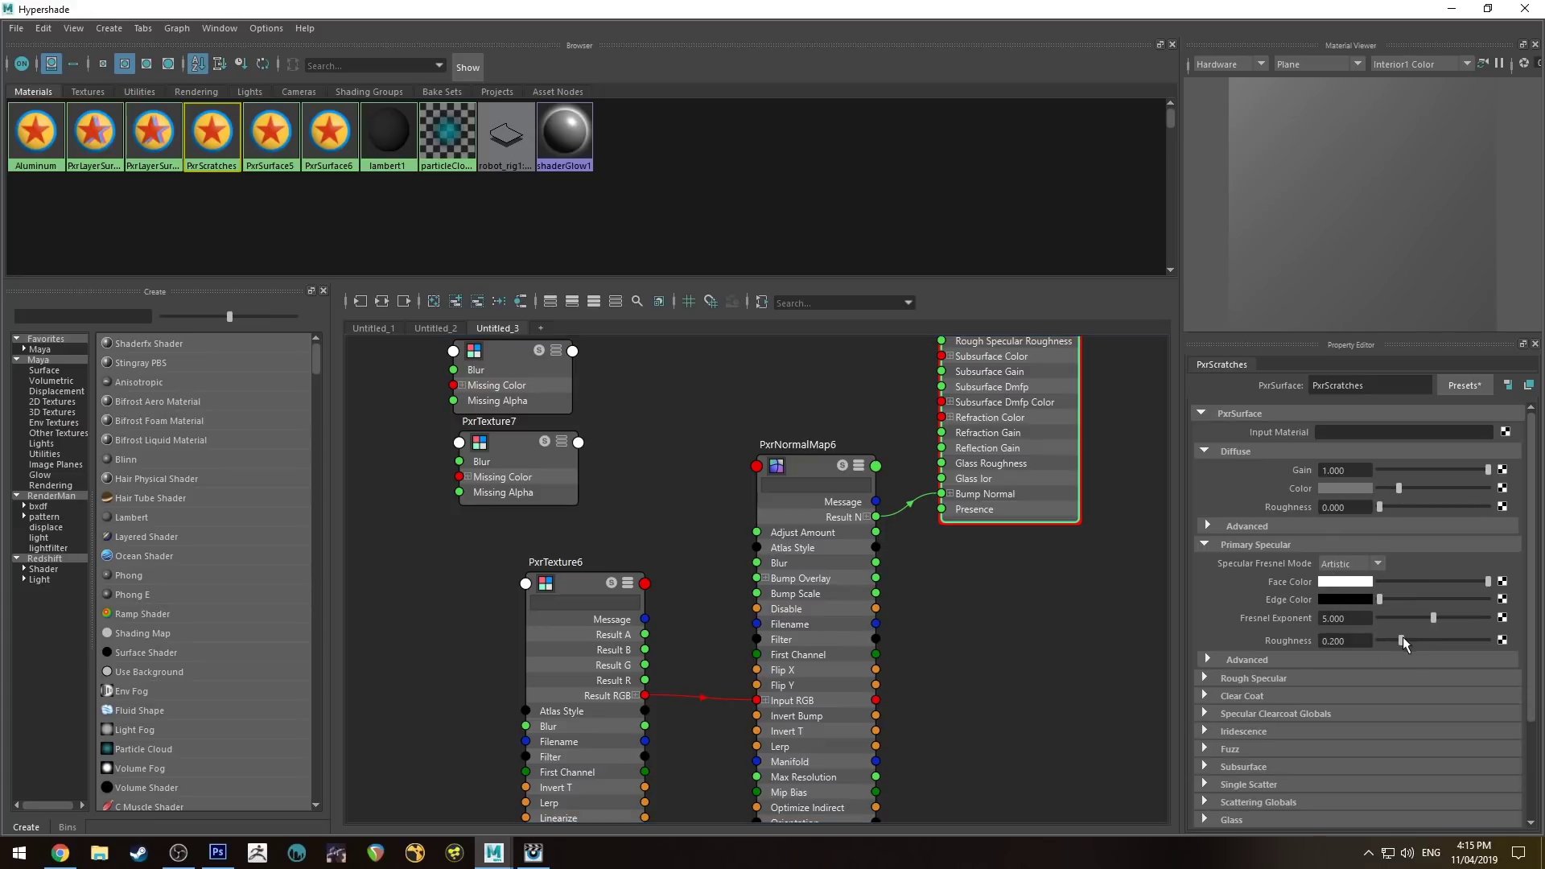
drag(1400, 640, 1406, 641)
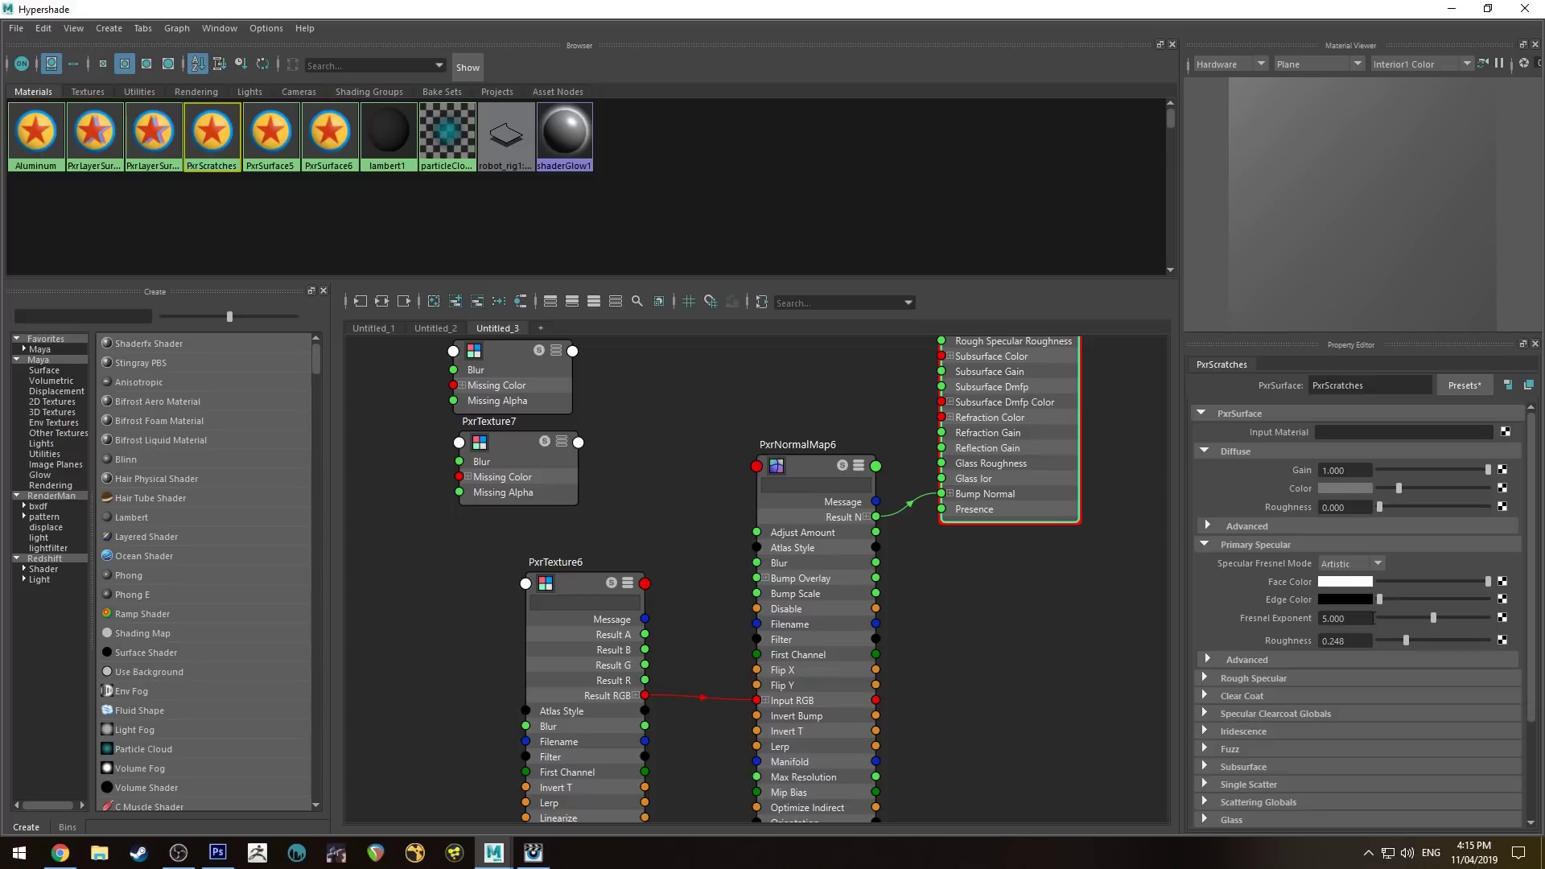
- Render the scene and examine the scratches on the metallic sphere up close in the RenderMan image tool
click(1451, 9)
click(605, 47)
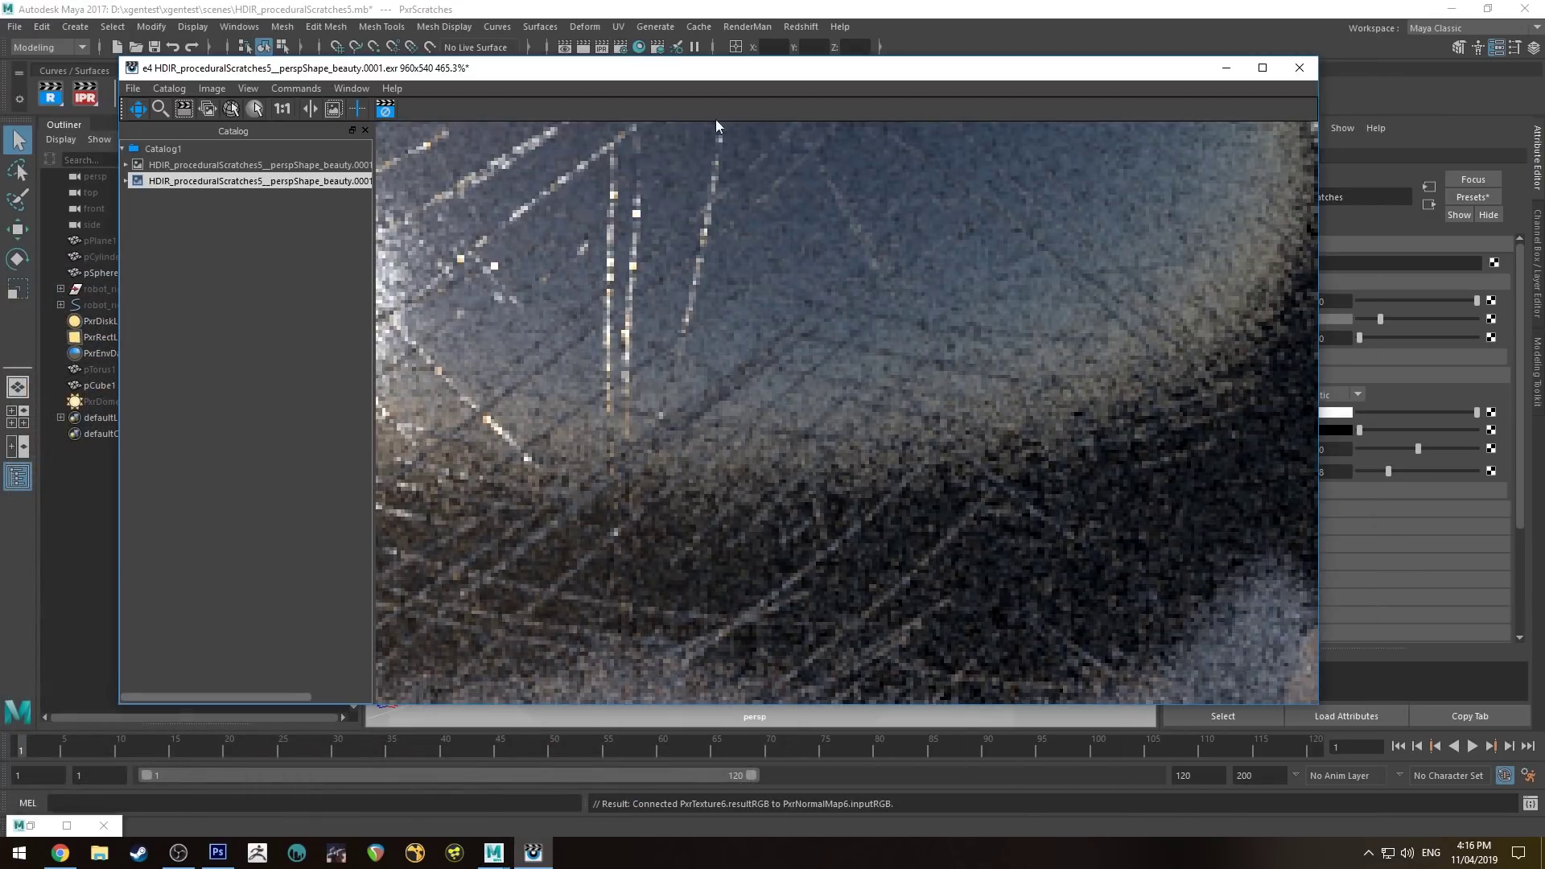
scroll(806, 336, down, 5)
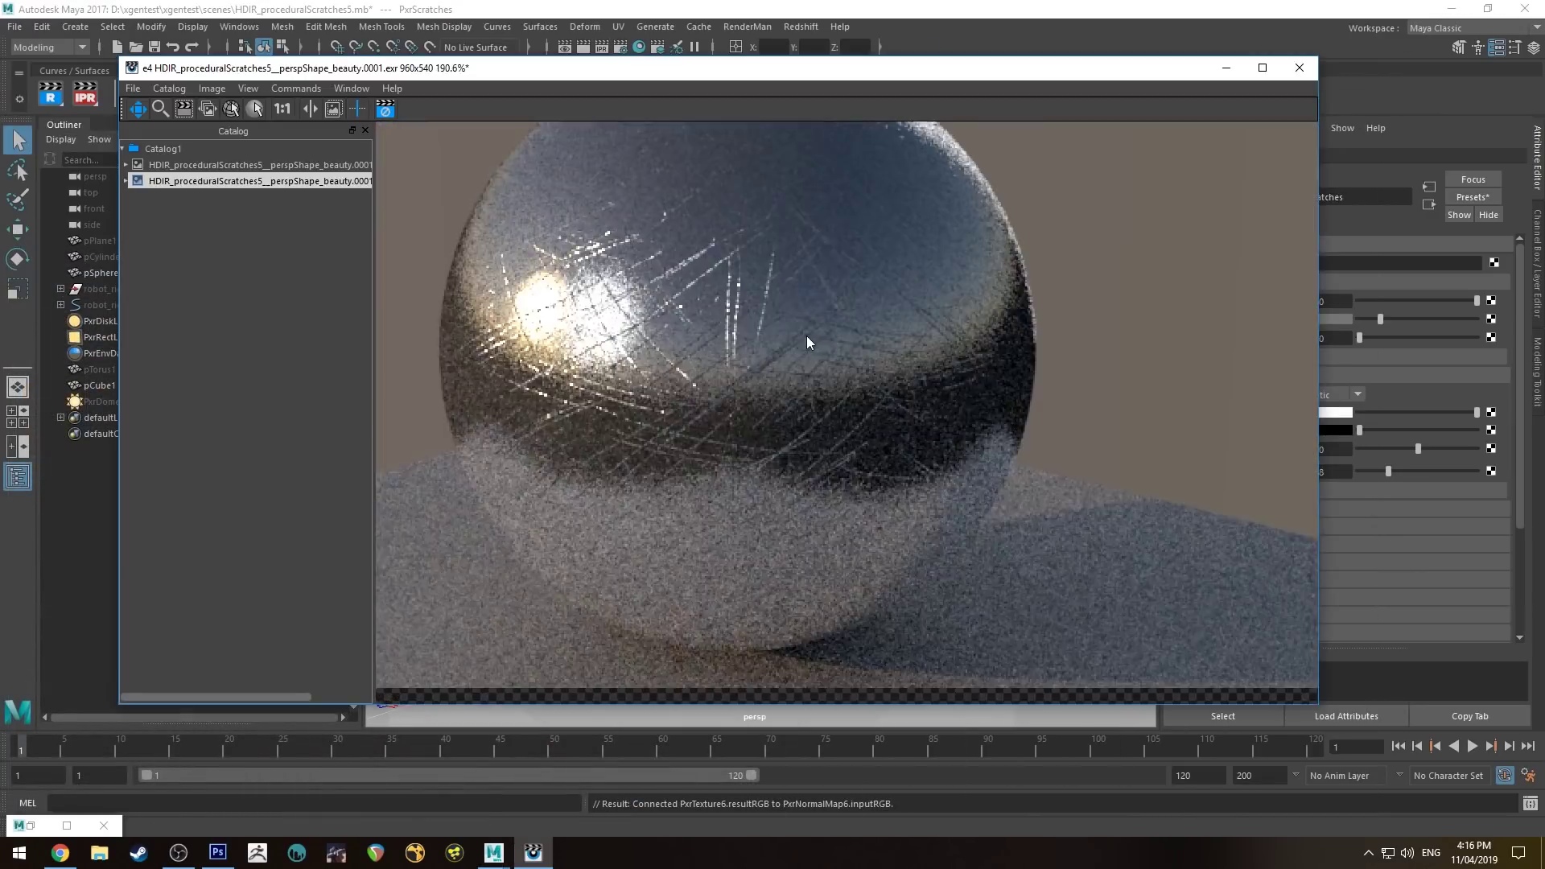
scroll(819, 337, up, 3)
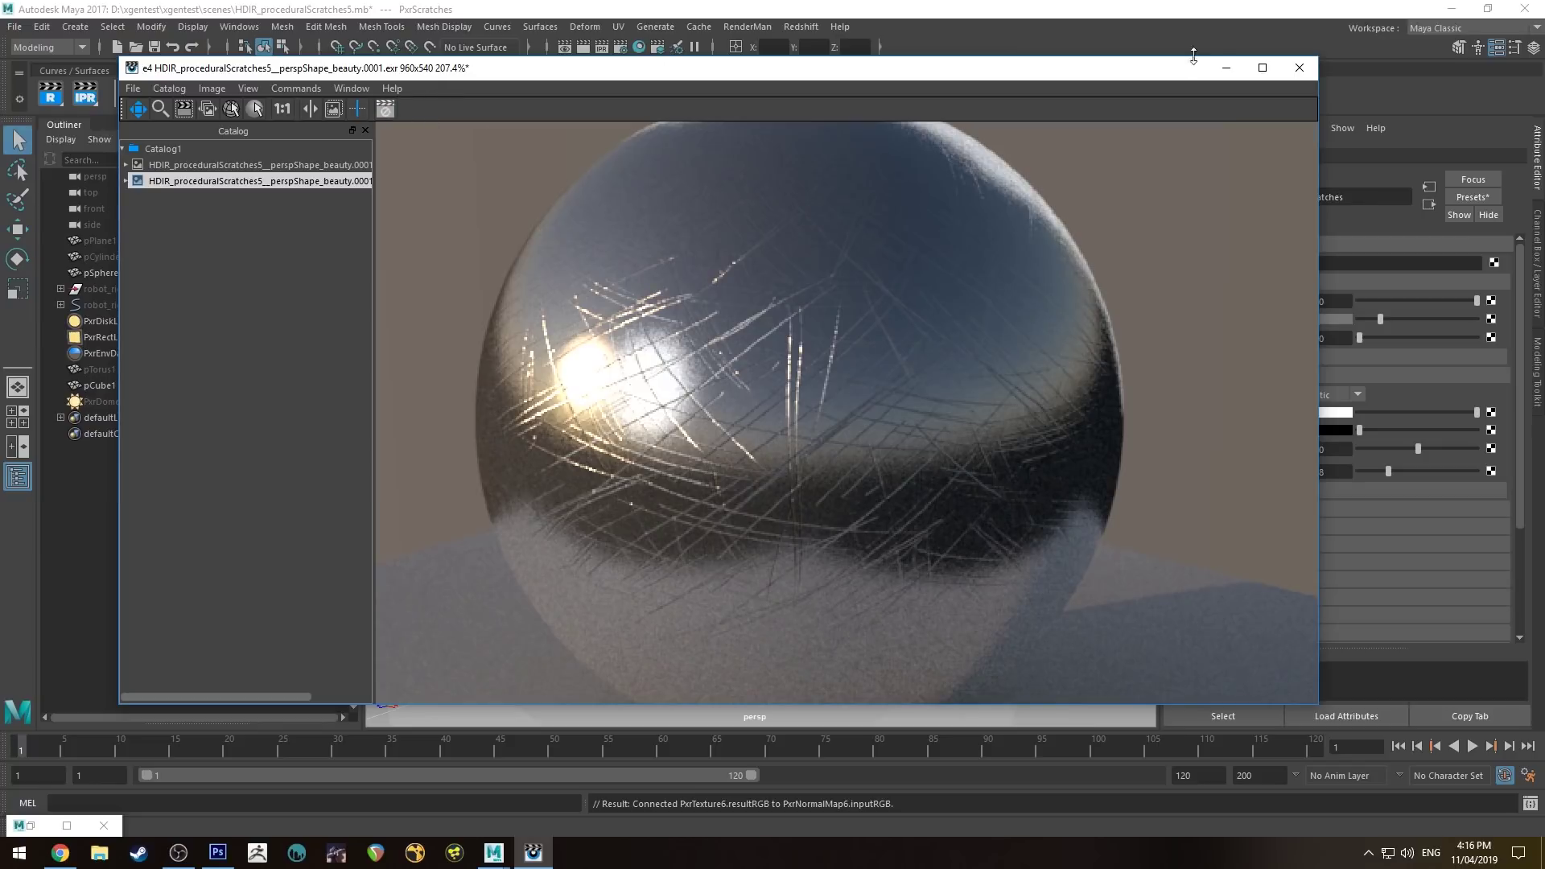
click(1225, 64)
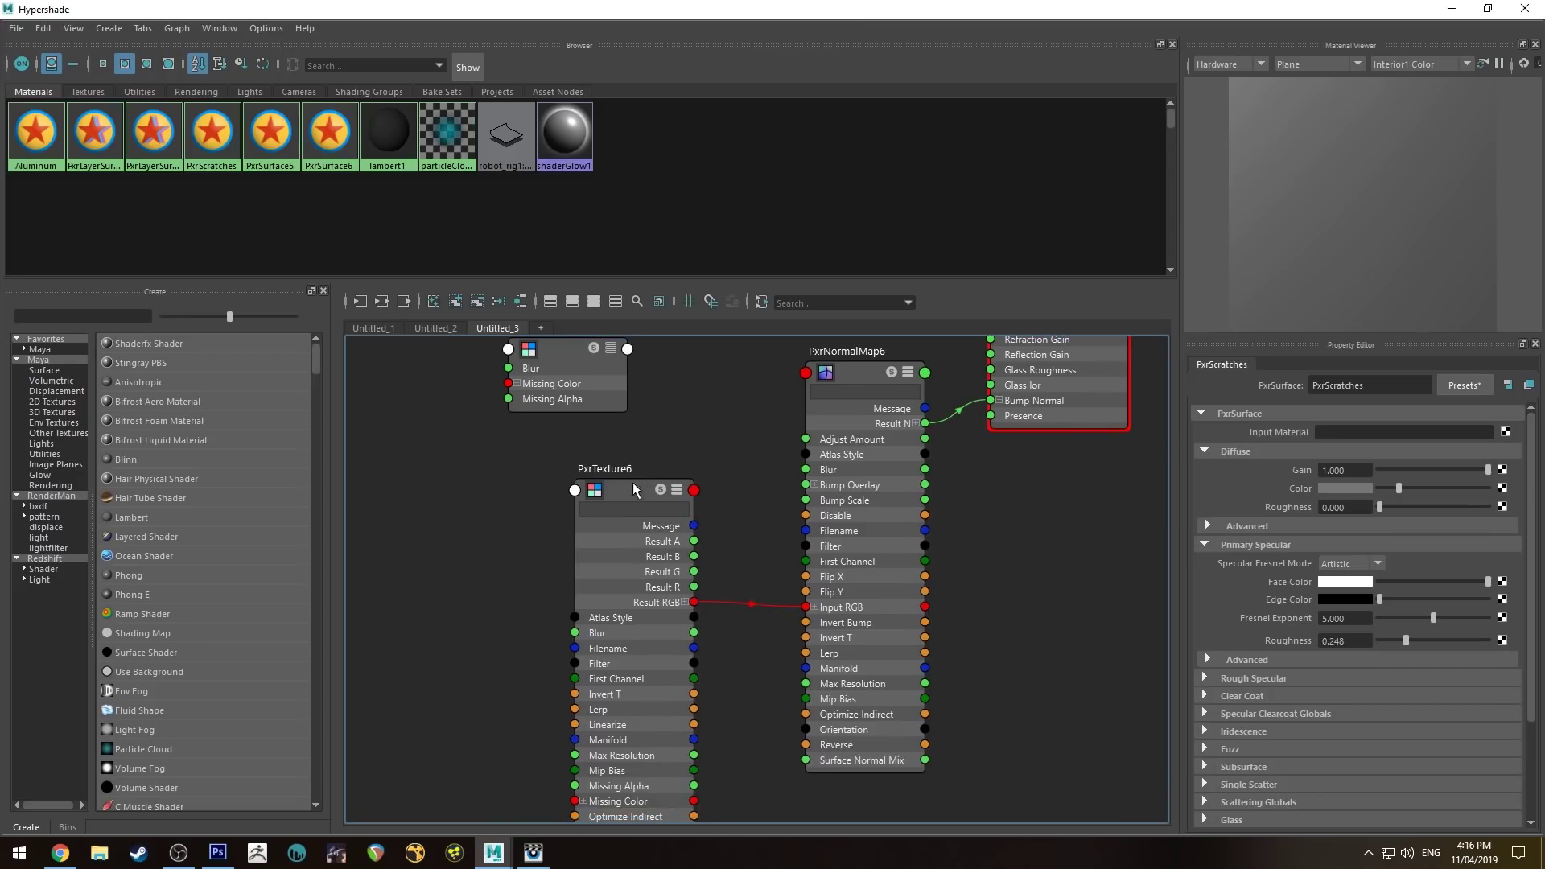
- Collapse and shift PxrTexture6, and create a PxrBlend node between it and the PxrNormalMap node in the Hypershade graph
drag(626, 490, 480, 498)
key(2)
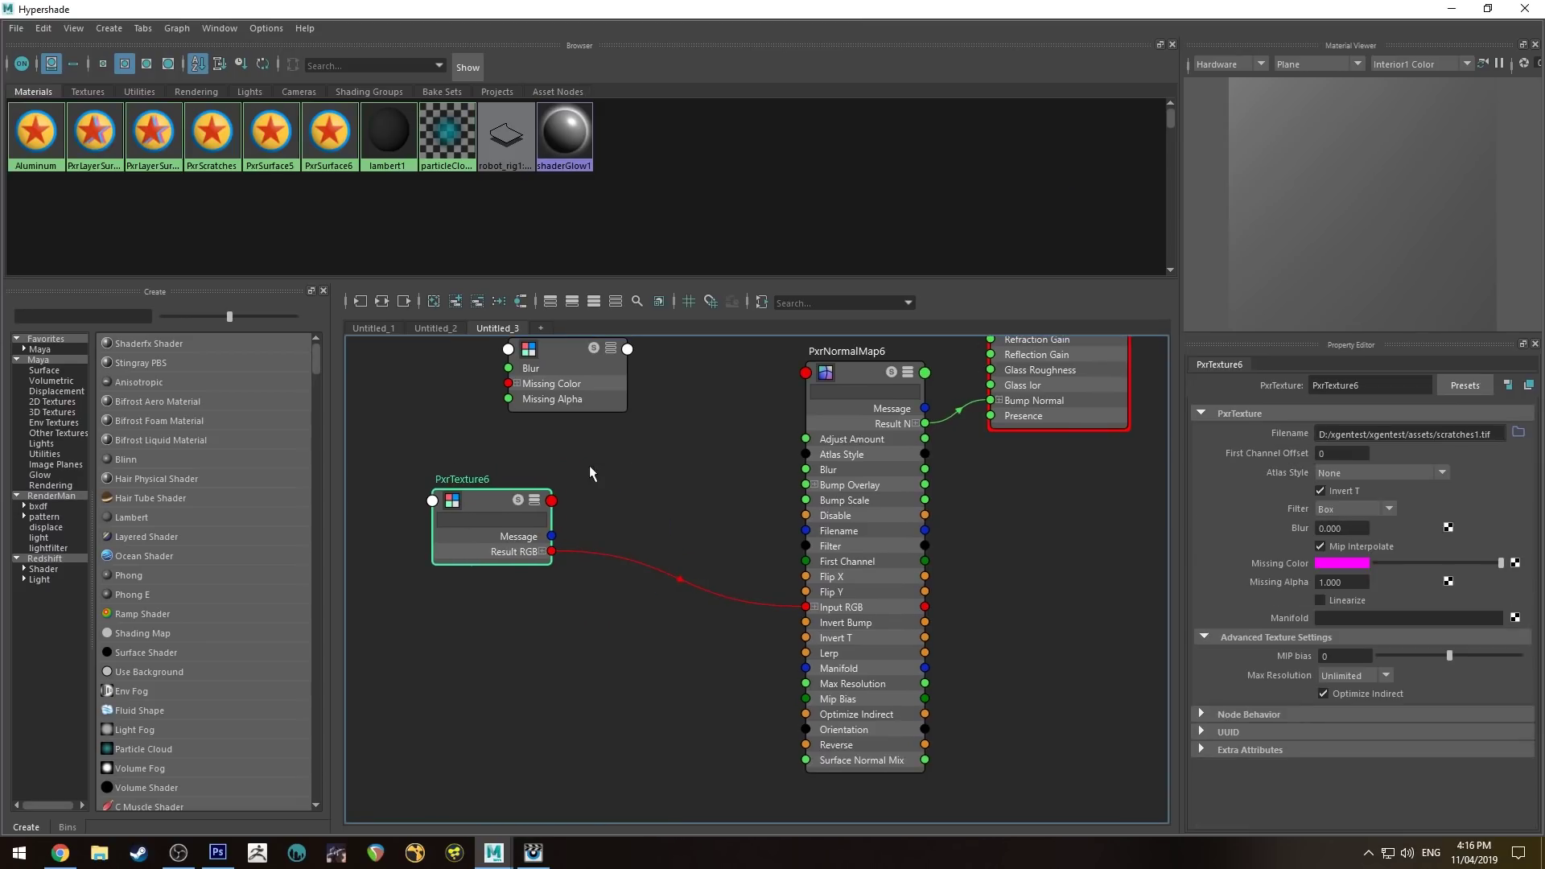
click(646, 488)
middle_drag(645, 487, 635, 519)
key(Tab)
text(pxr)
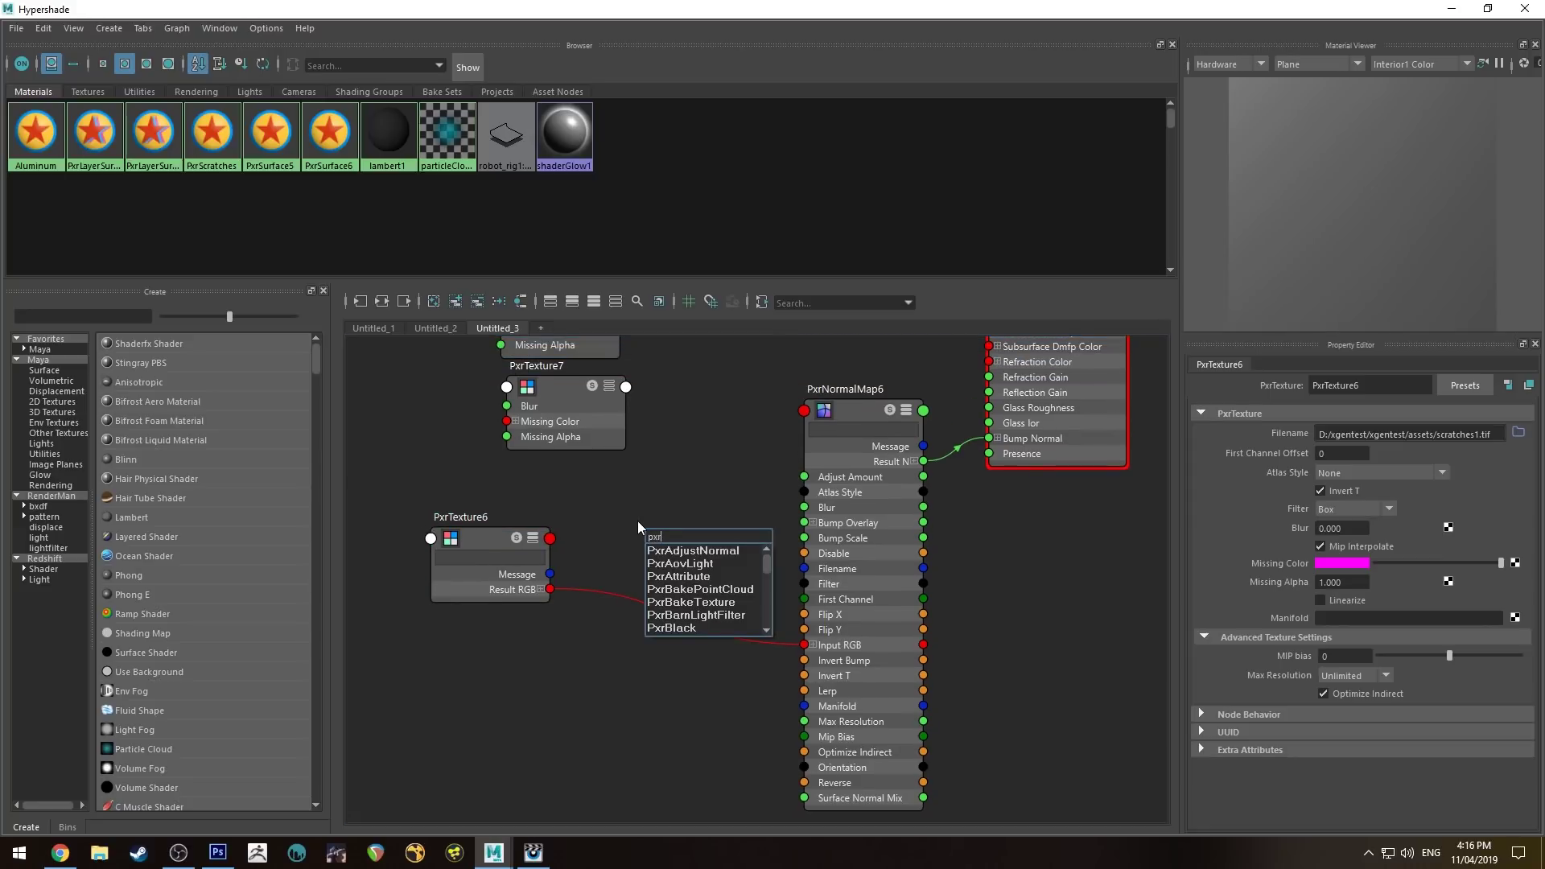
text(blend)
key(Return)
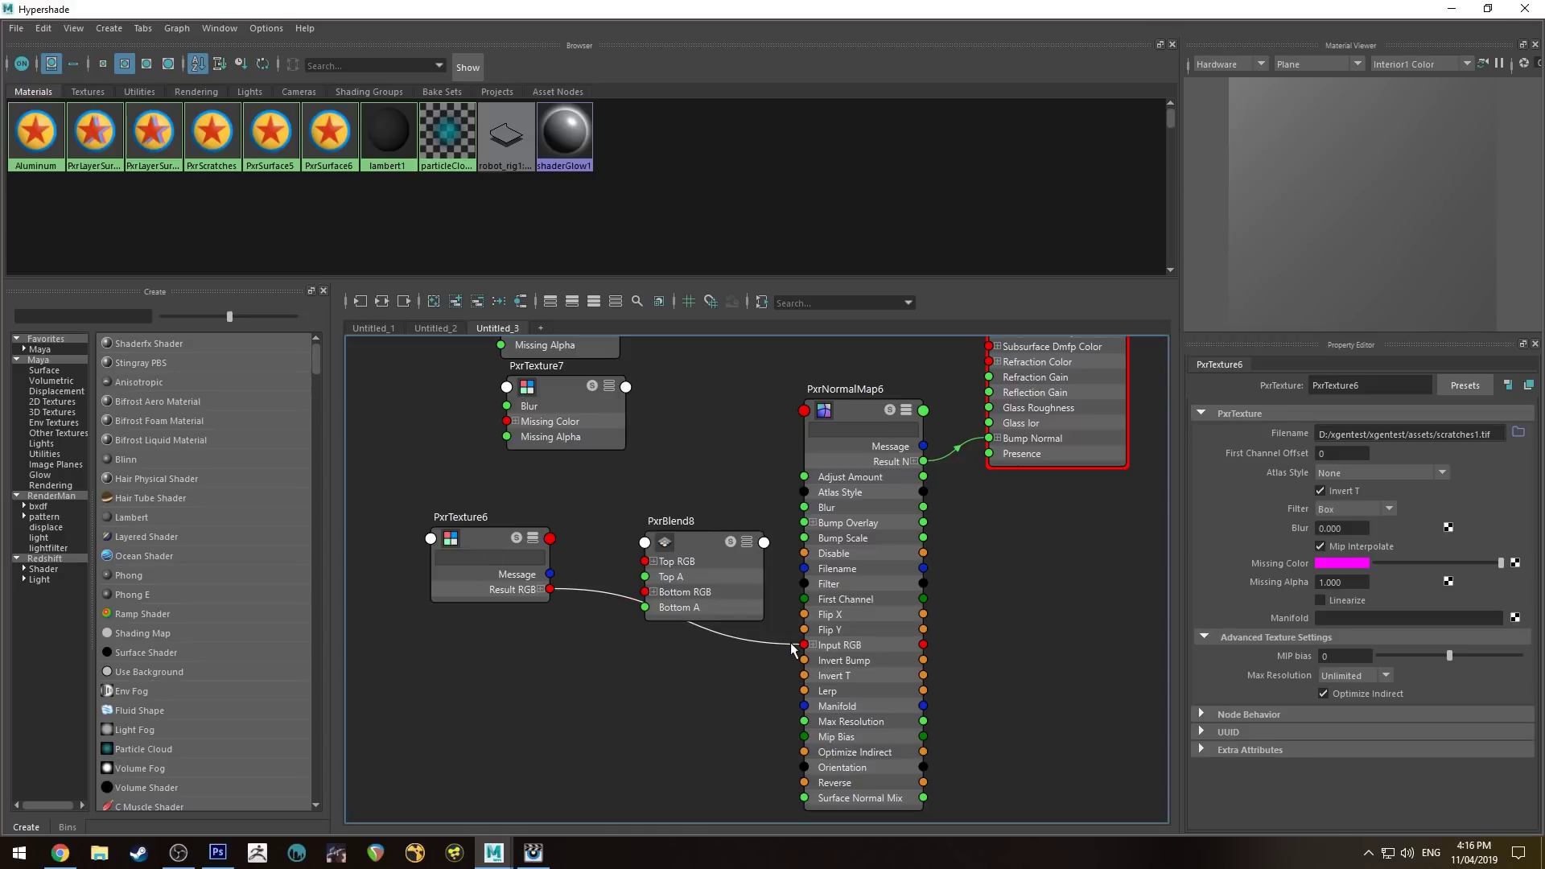
- Reroute PxrTexture6's Result RGB to the PxrBlend node's Bottom RGB and connect PxrTexture7's Result RGB to its Top RGB
drag(792, 648, 645, 592)
drag(509, 539, 498, 589)
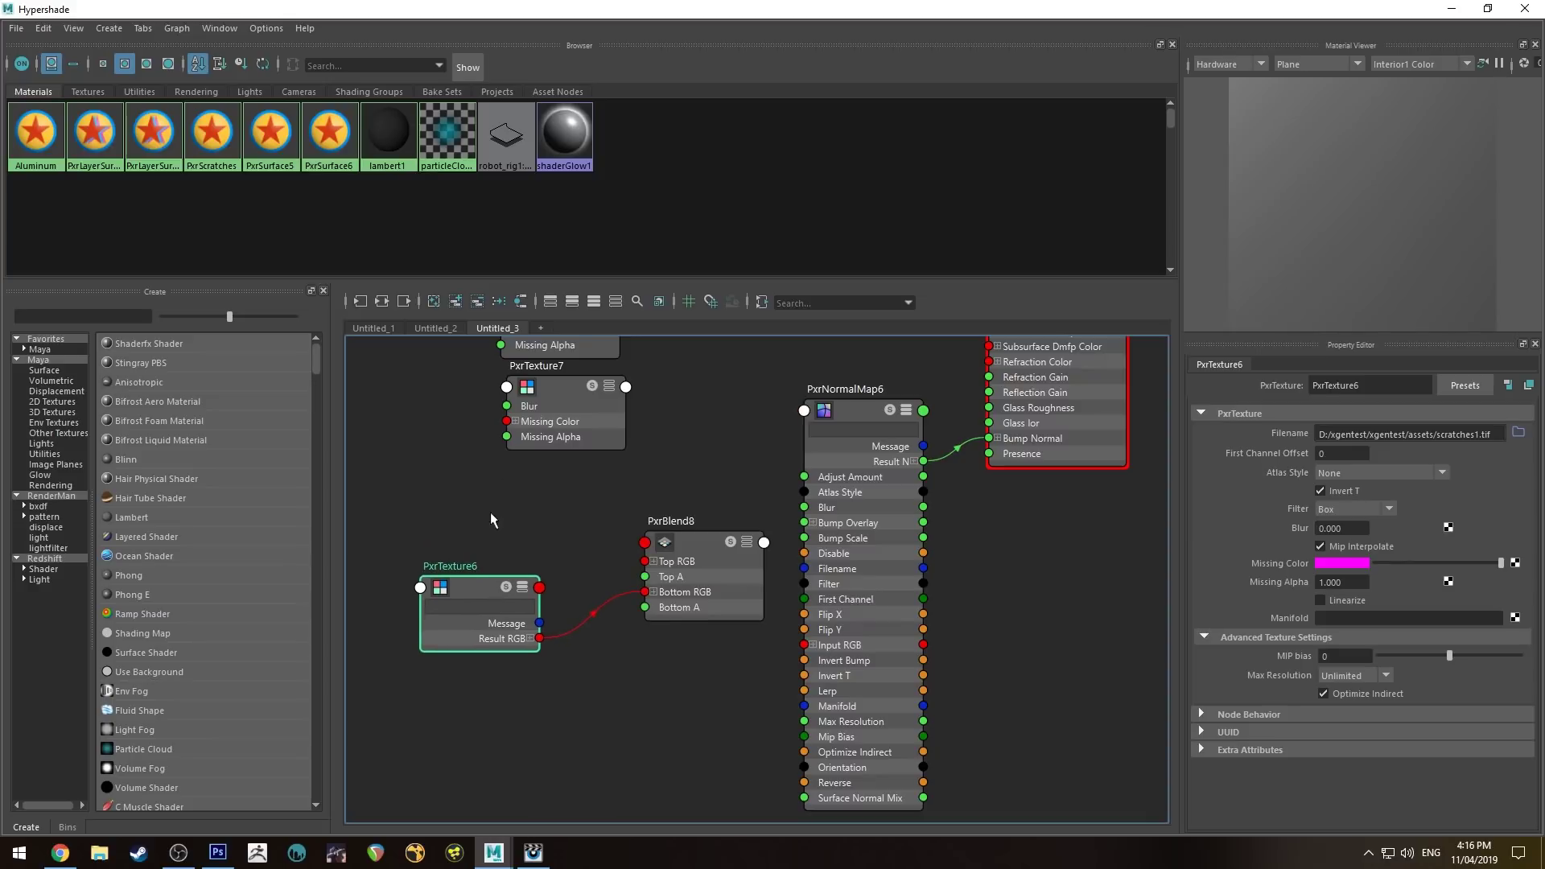
click(548, 385)
key(2)
drag(552, 389, 472, 447)
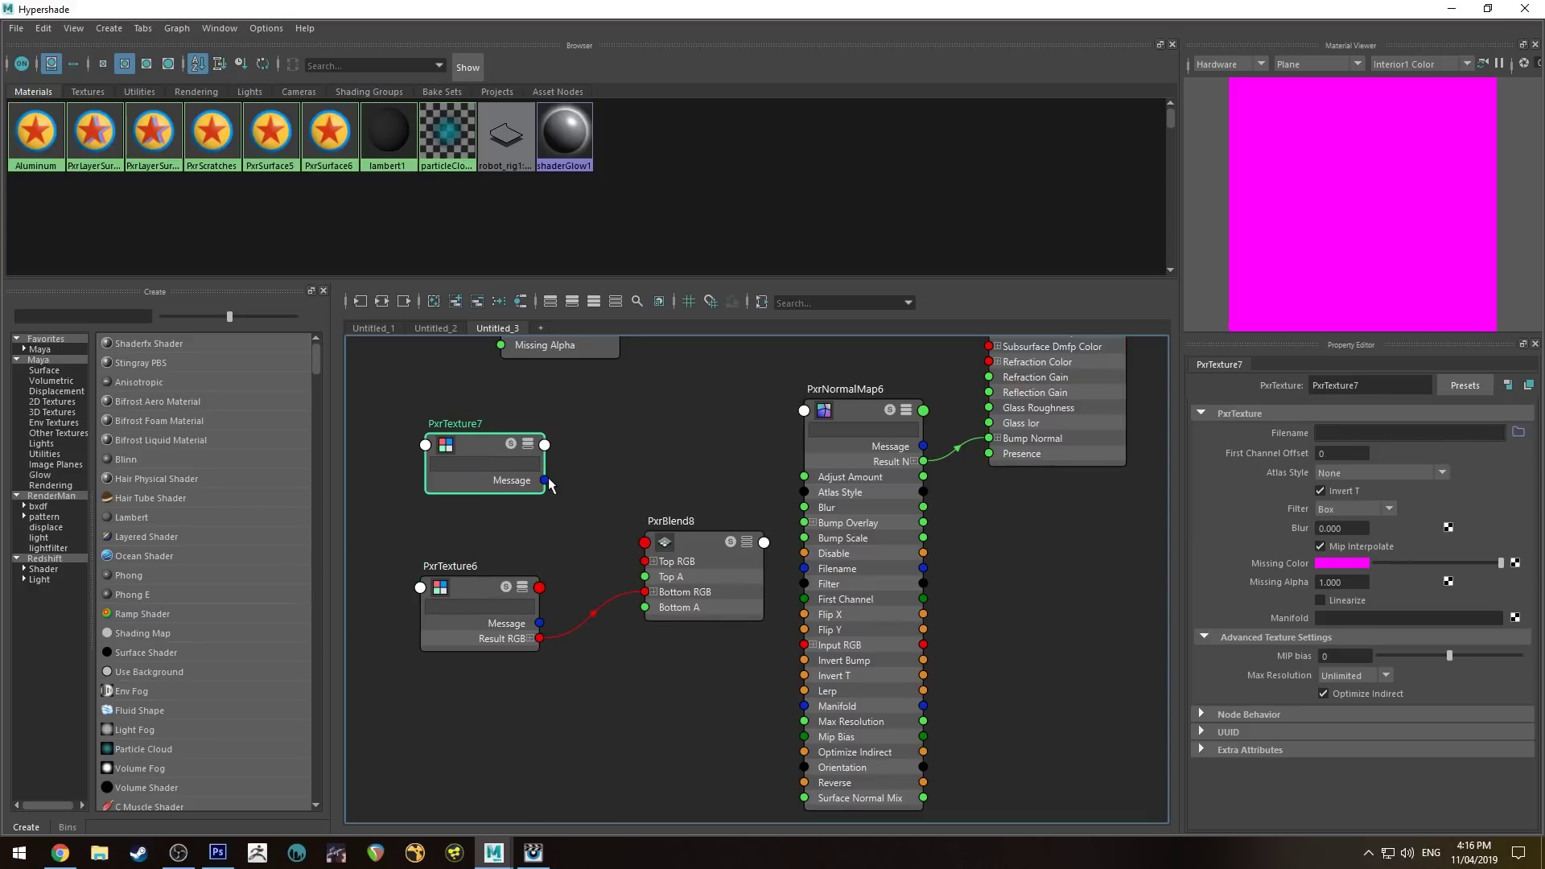
key(3)
drag(544, 556, 659, 564)
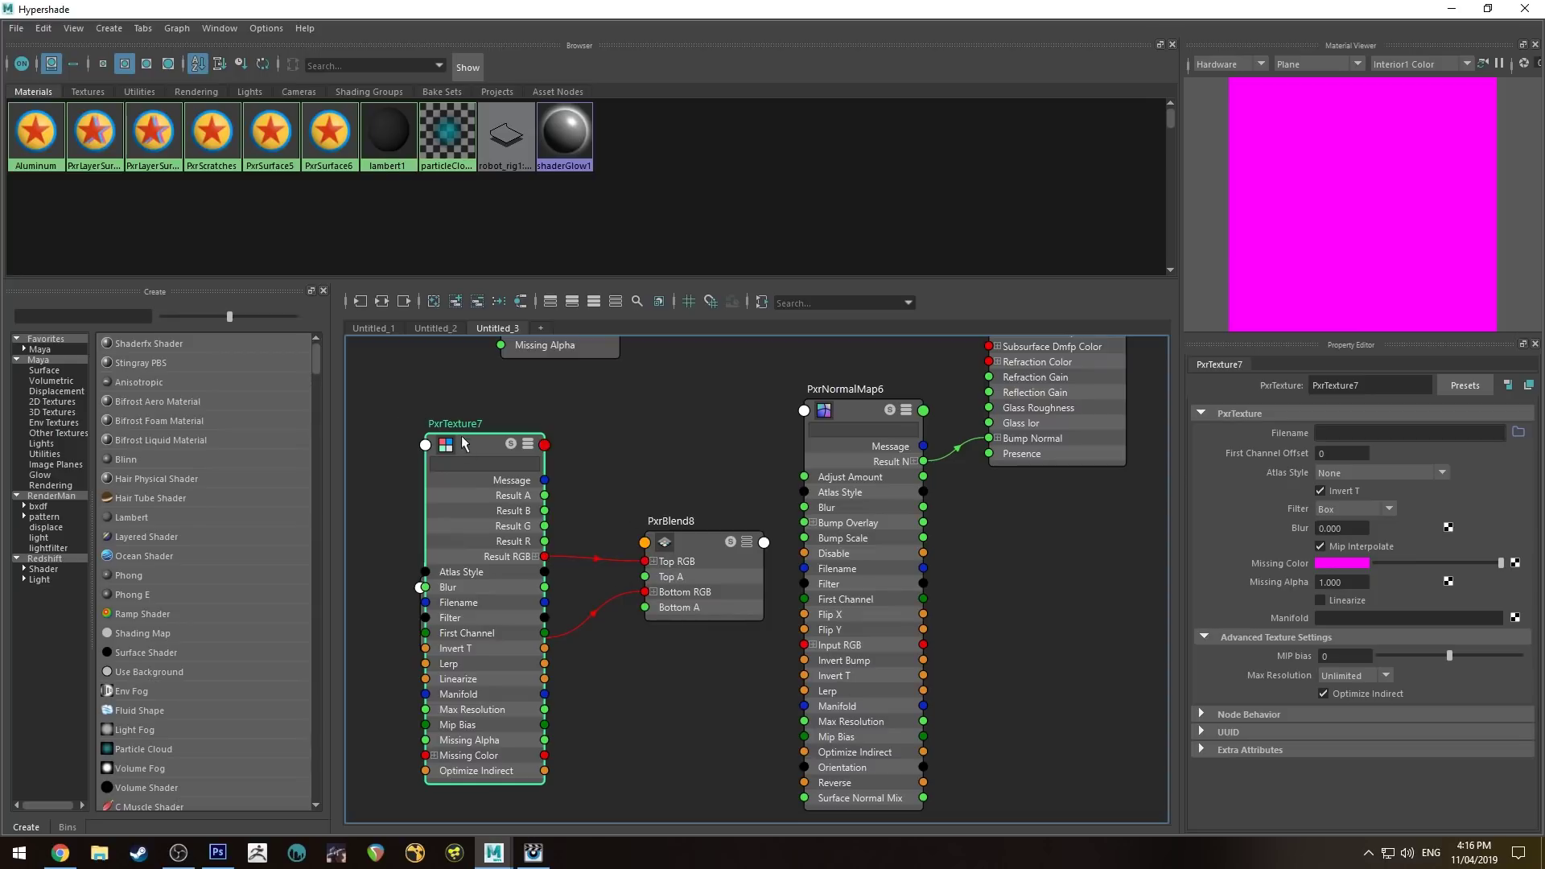
key(2)
drag(465, 444, 458, 457)
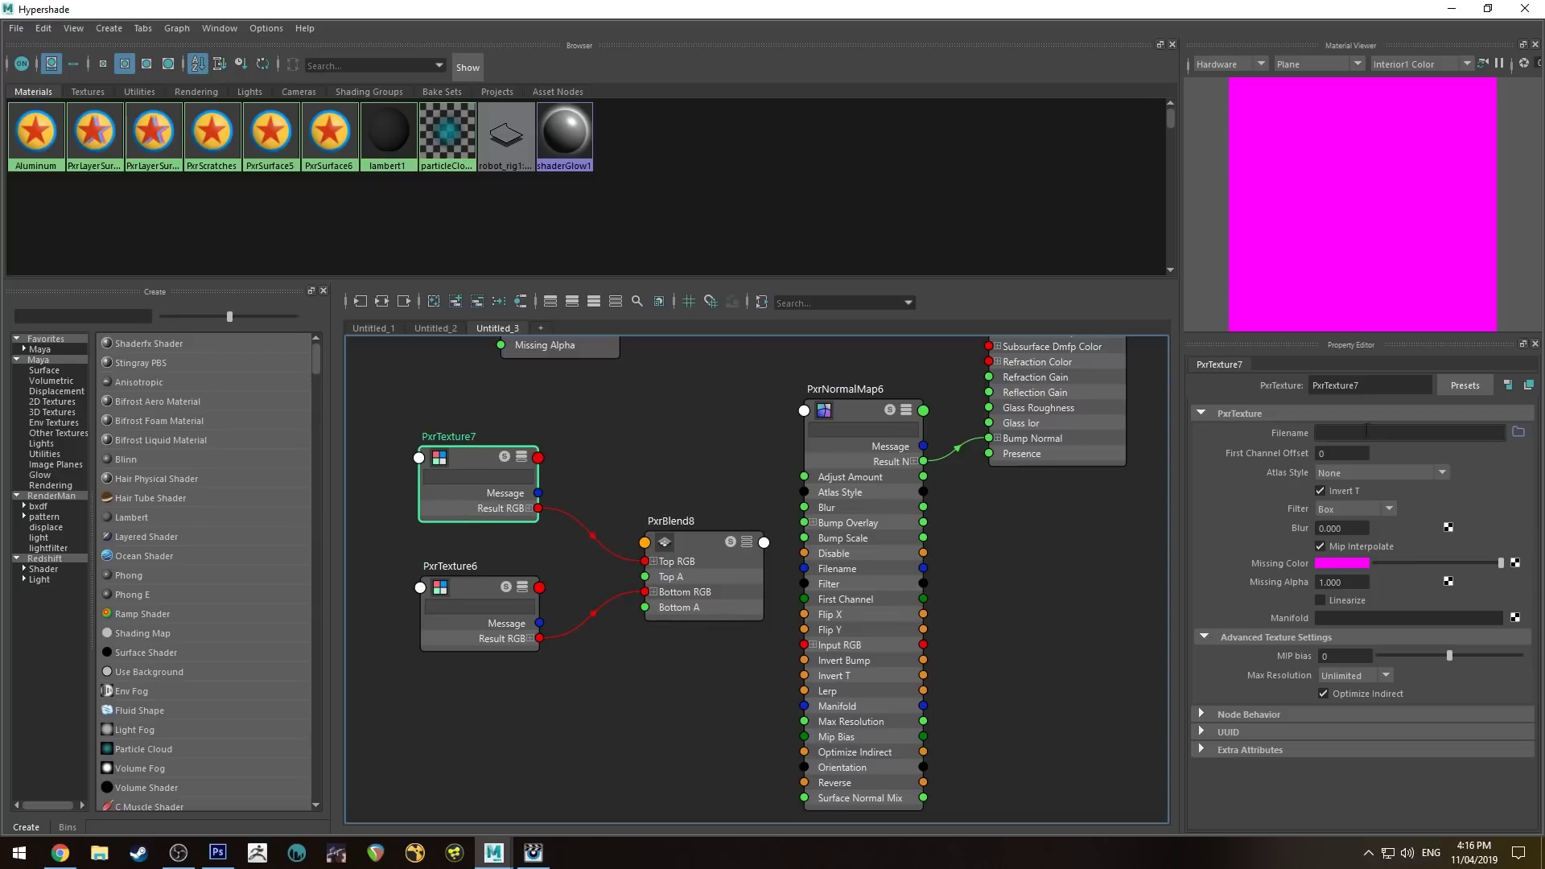
- Load scratches.tif.tex into PxrTexture7 and scratches1.tif.tex into PxrTexture6 from the project's assets folder
click(1519, 432)
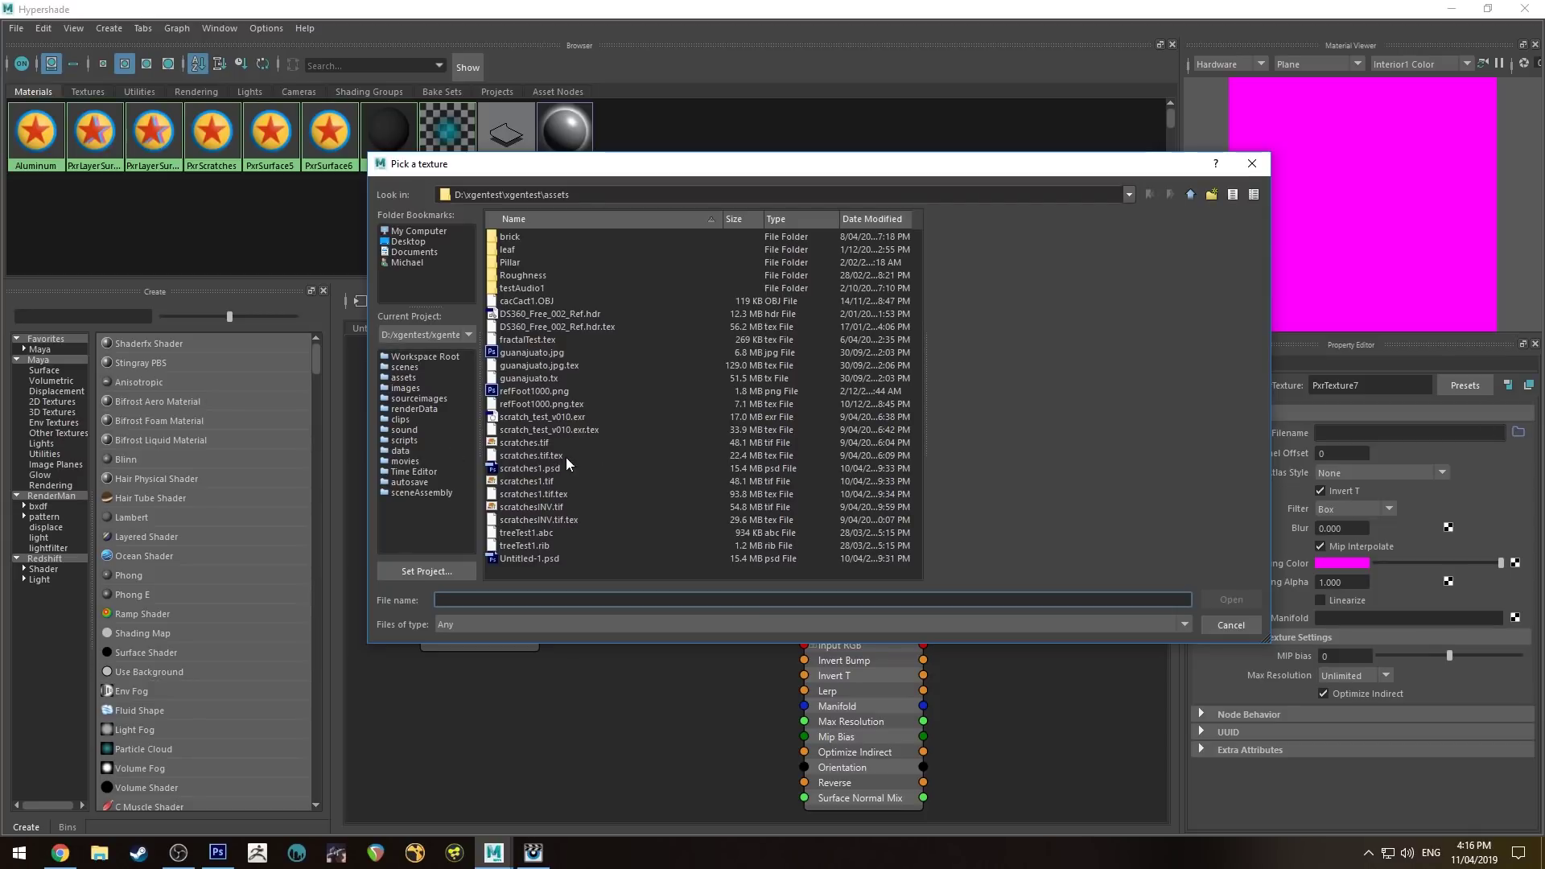
click(567, 457)
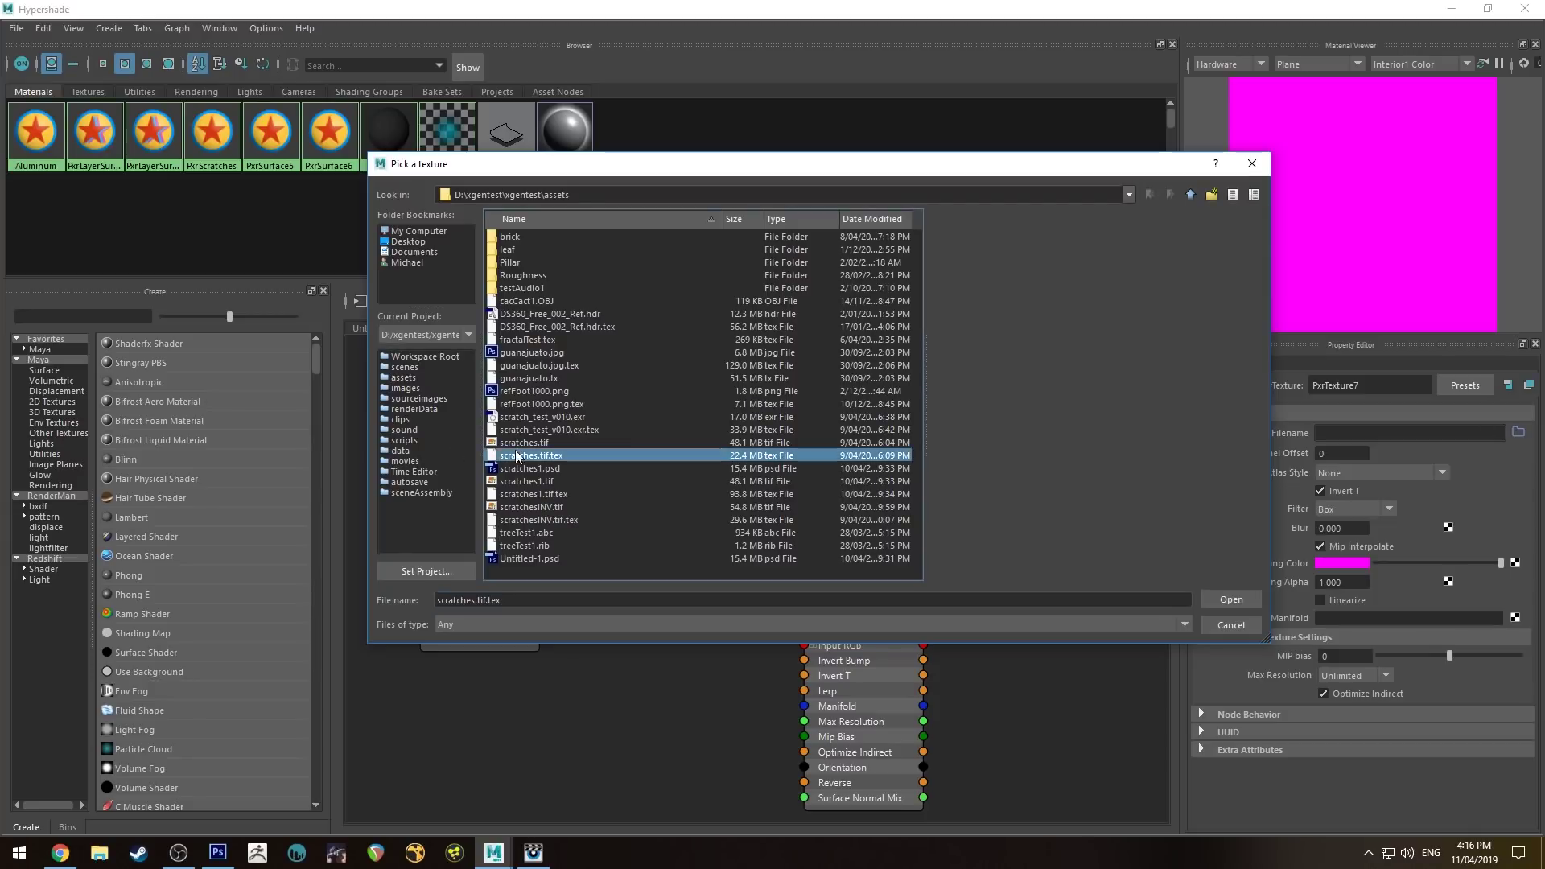
click(1229, 599)
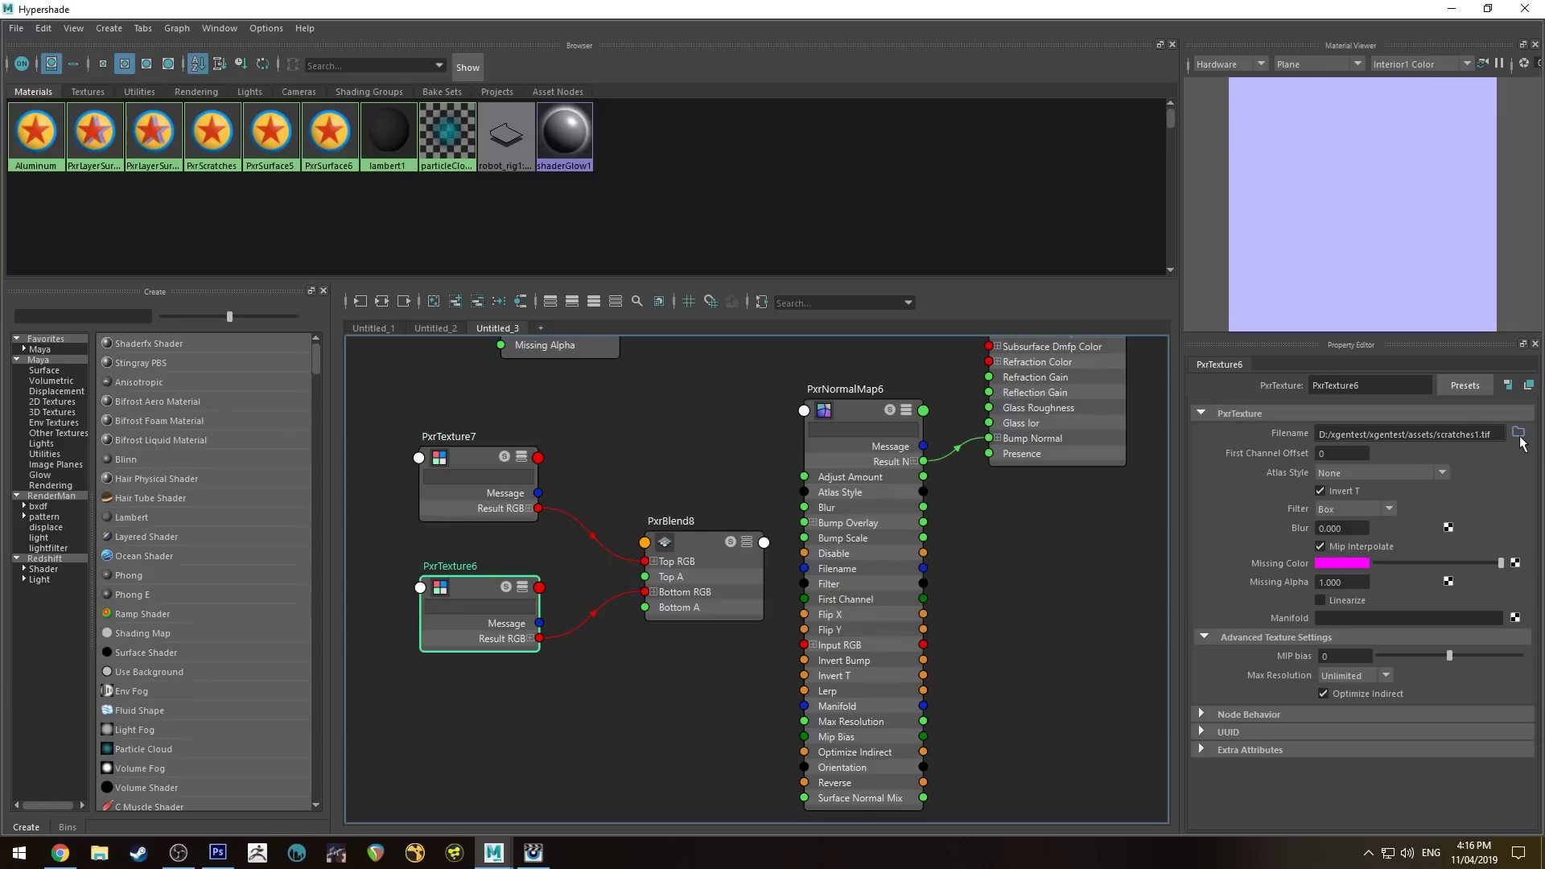
click(1518, 433)
click(534, 494)
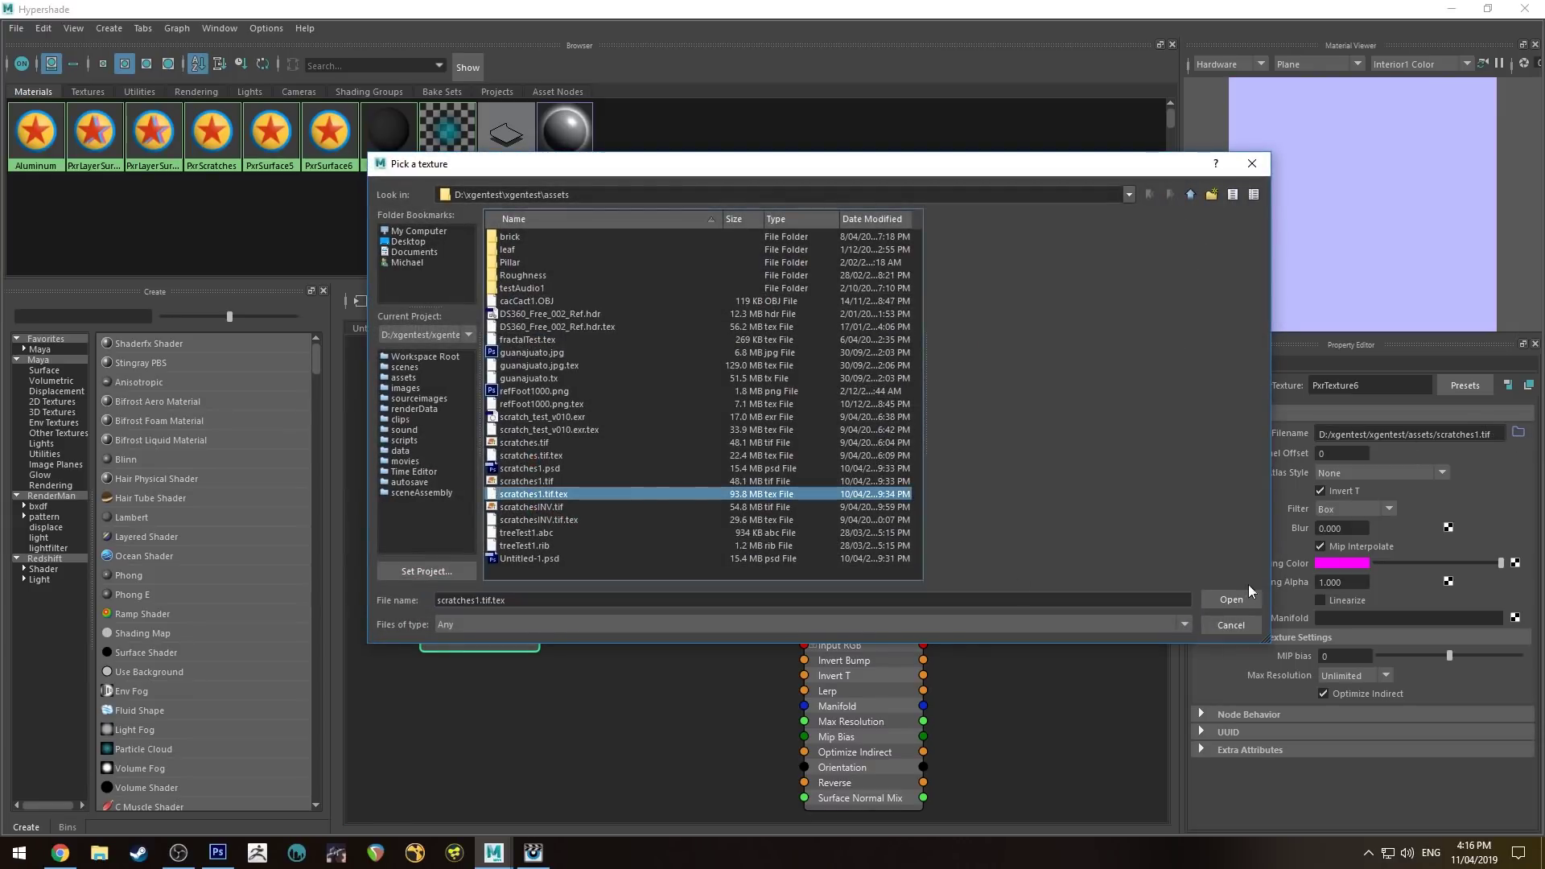
click(1230, 599)
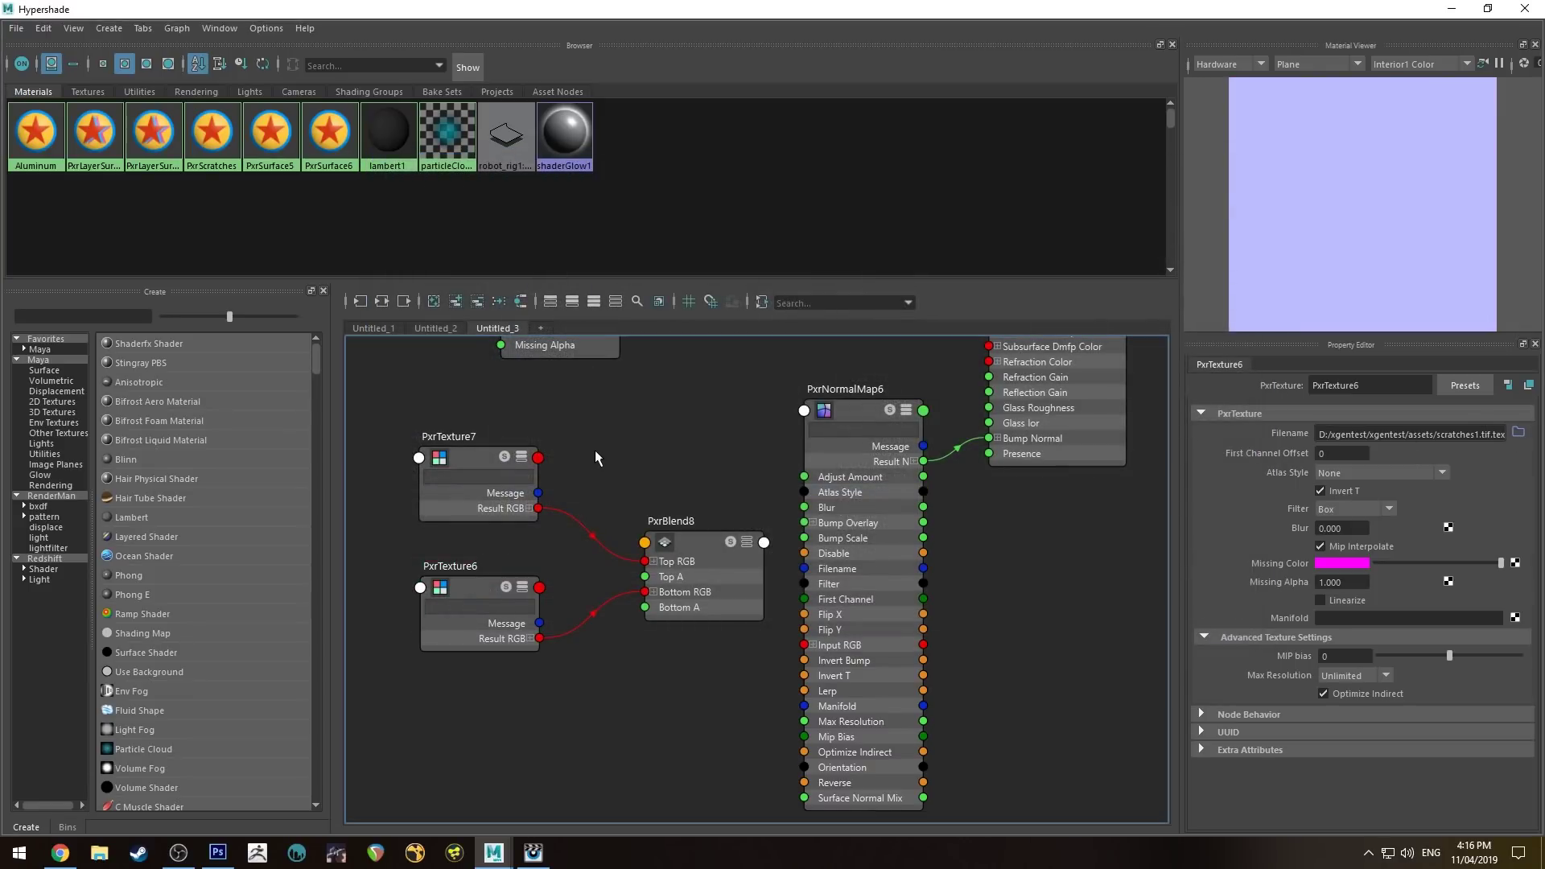
- Create a PxrManifold2D node, duplicate it, and place one copy beside each of the two blended PxrTexture nodes
alt+middle_drag(594, 457, 613, 462)
alt+middle_drag(478, 454, 686, 464)
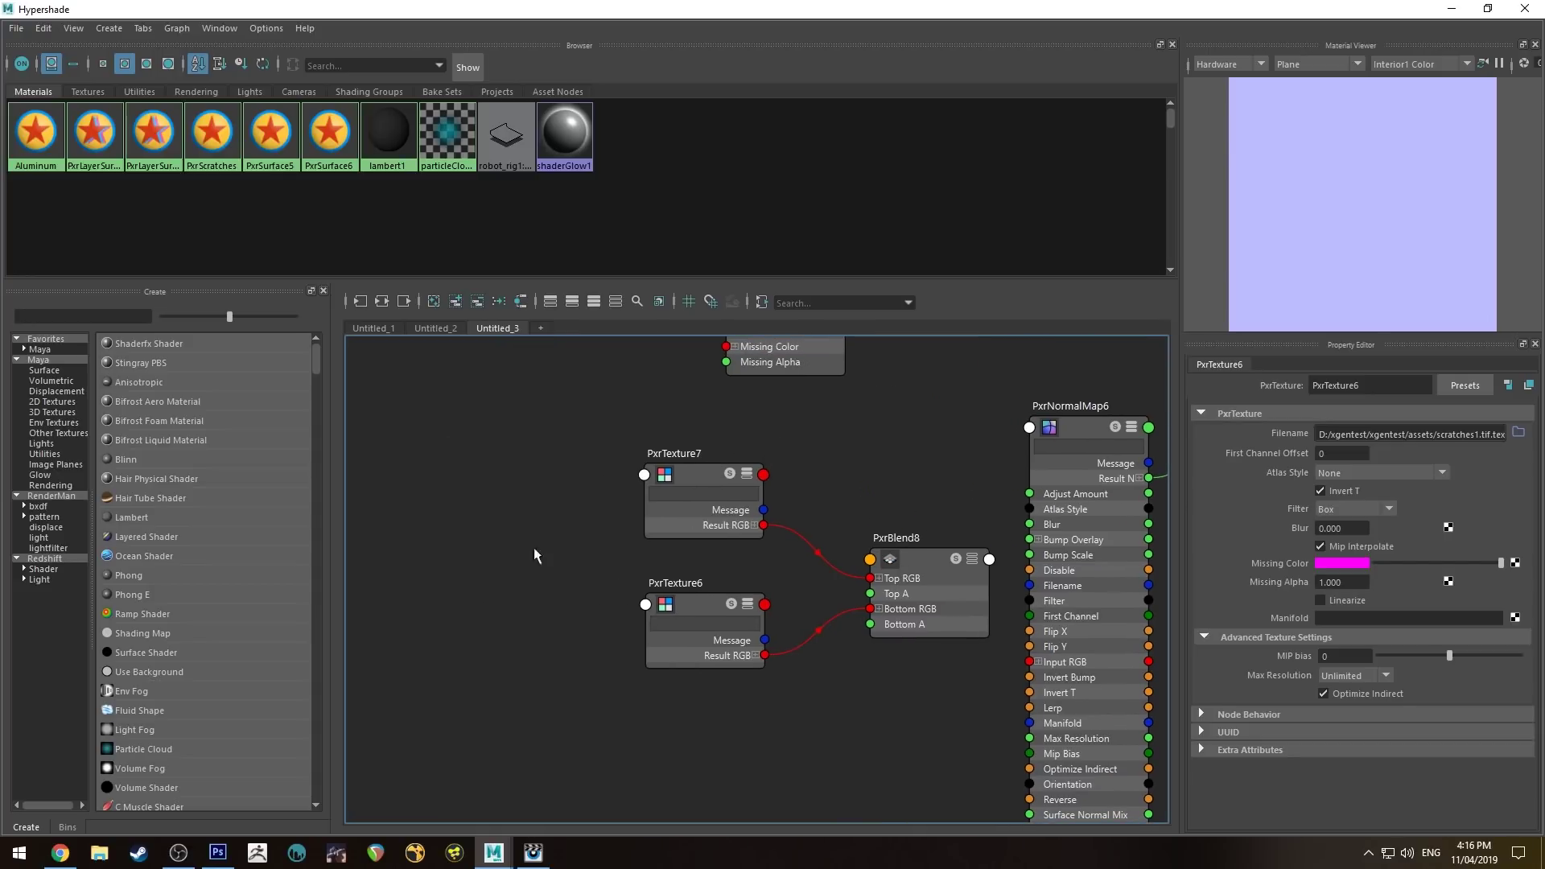
key(Tab)
text(mani)
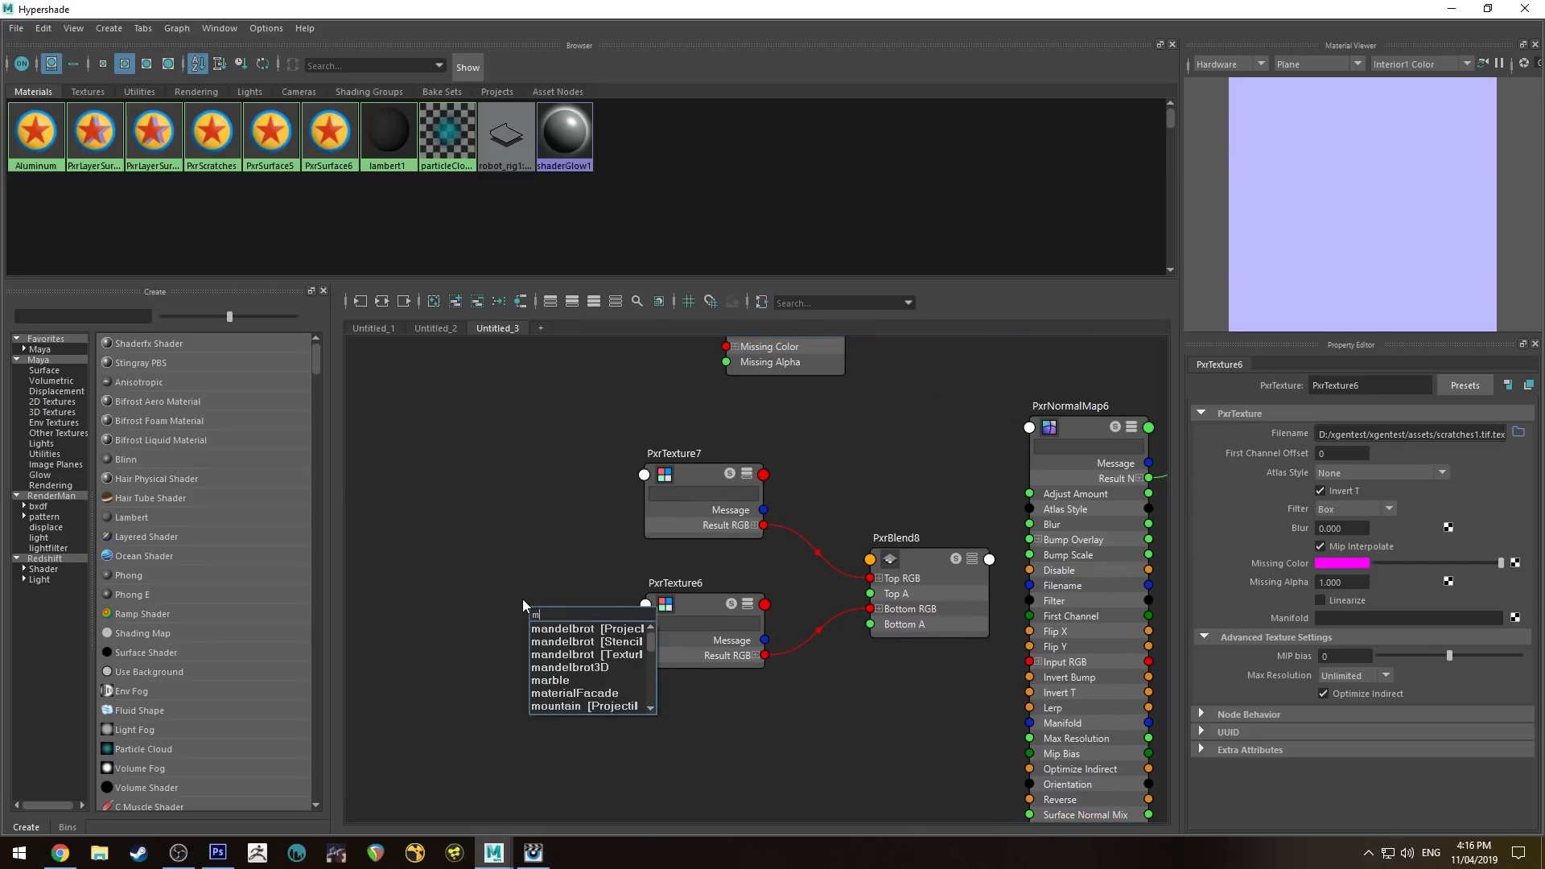
key(Down)
key(Down)
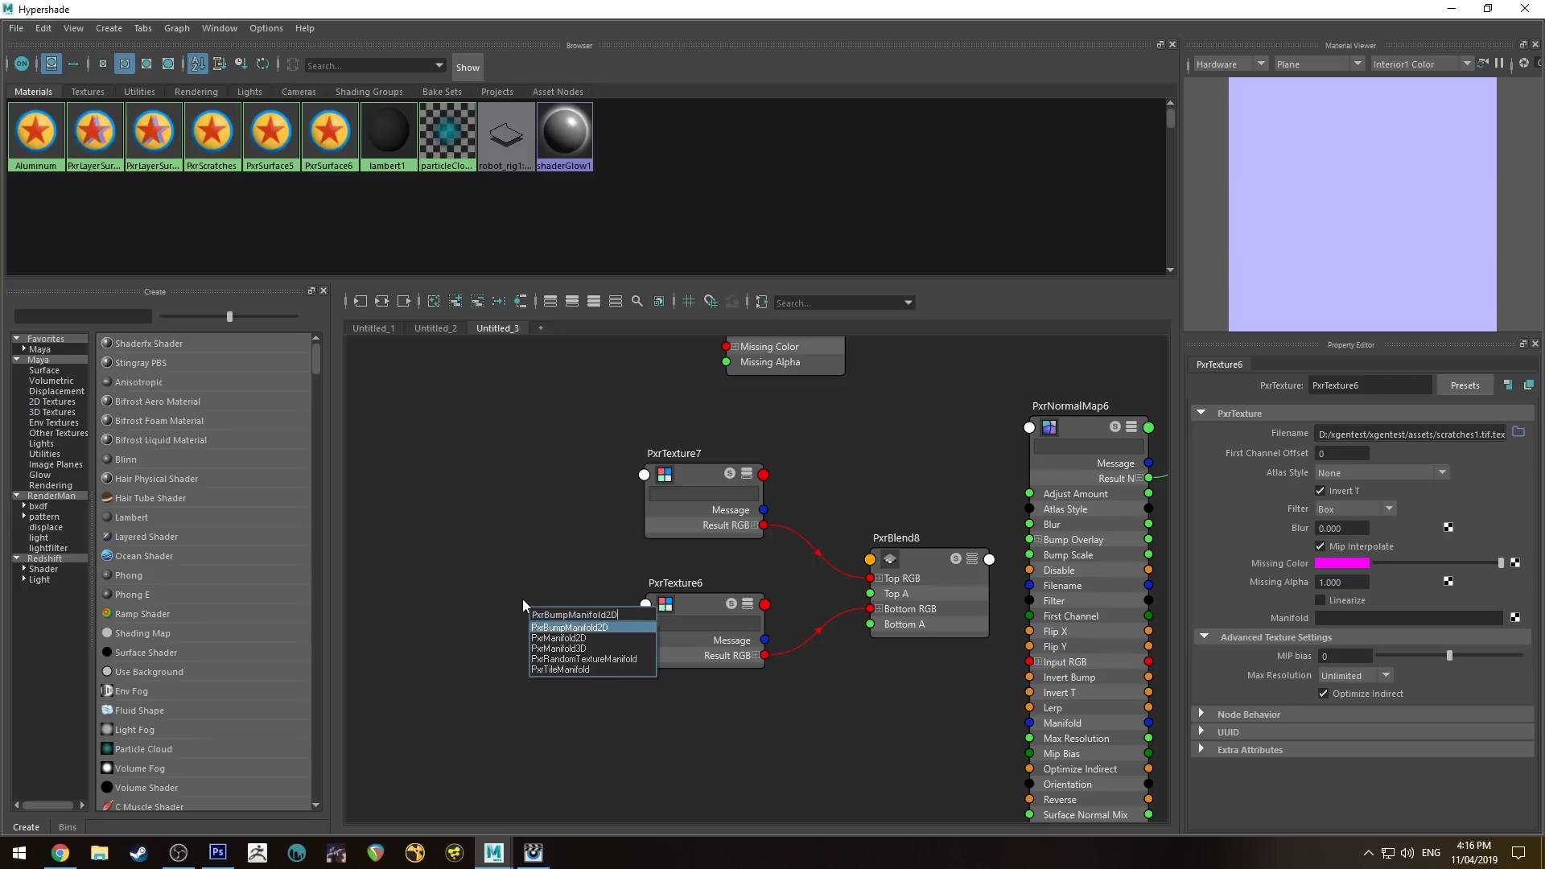
key(Return)
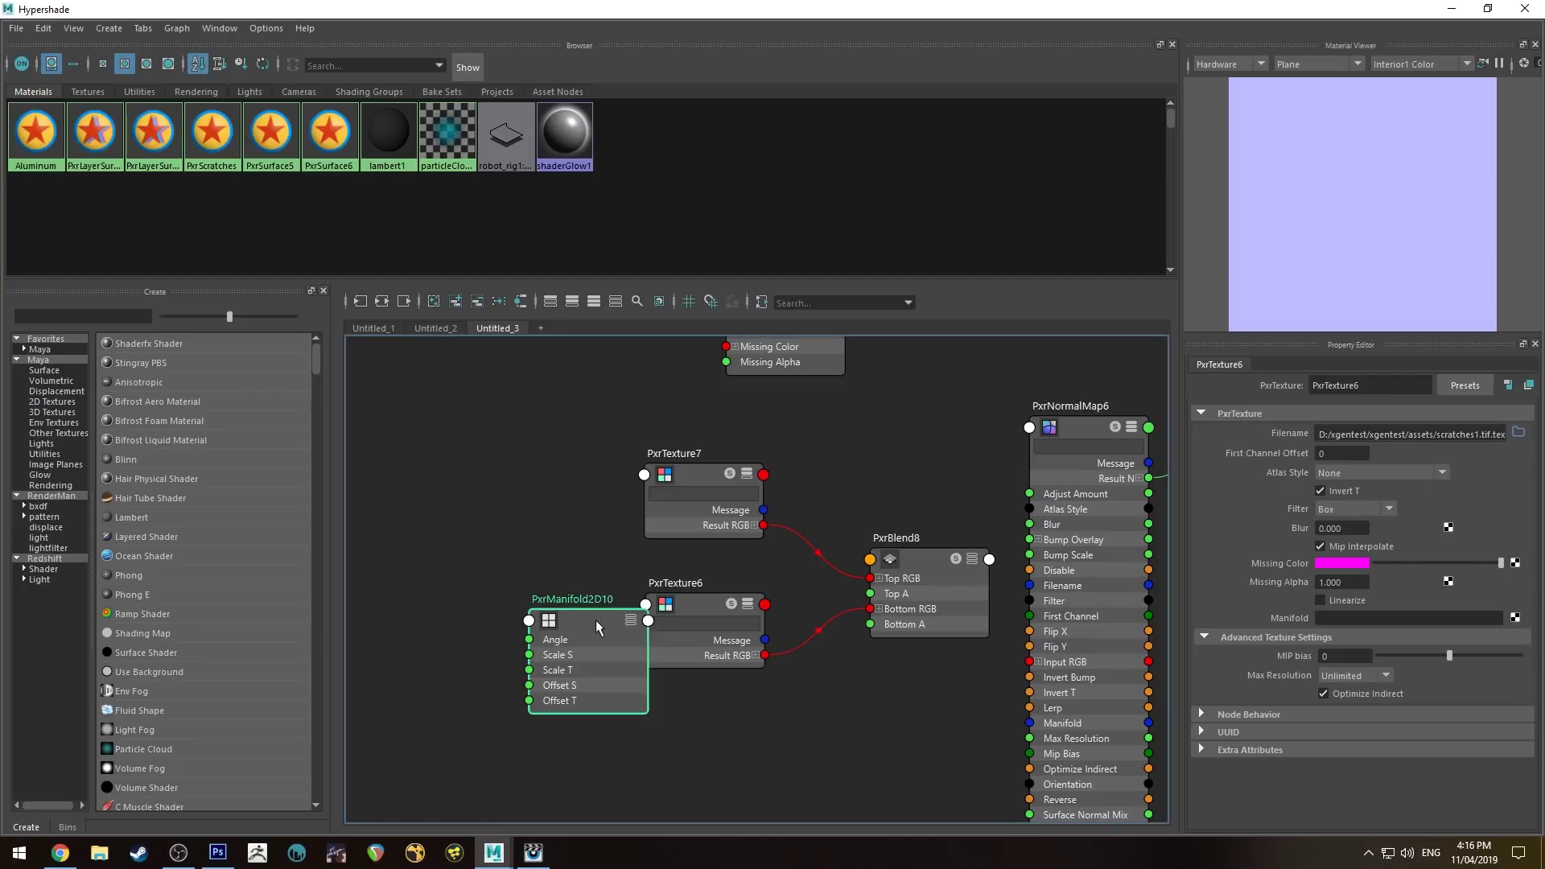
drag(596, 620, 502, 443)
key(ctrl+d)
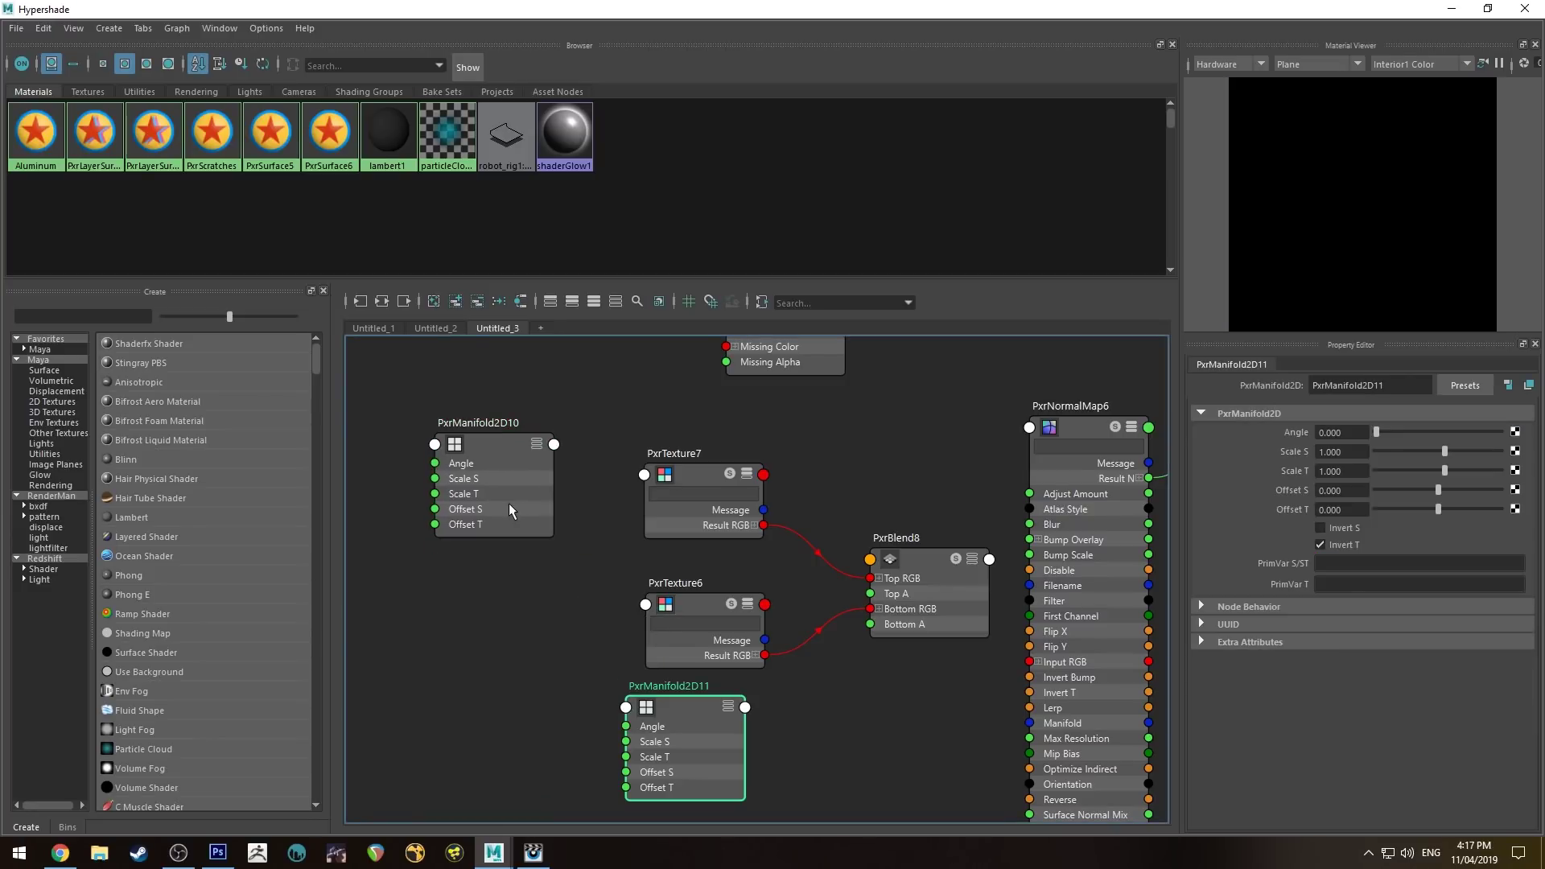
drag(664, 708, 462, 612)
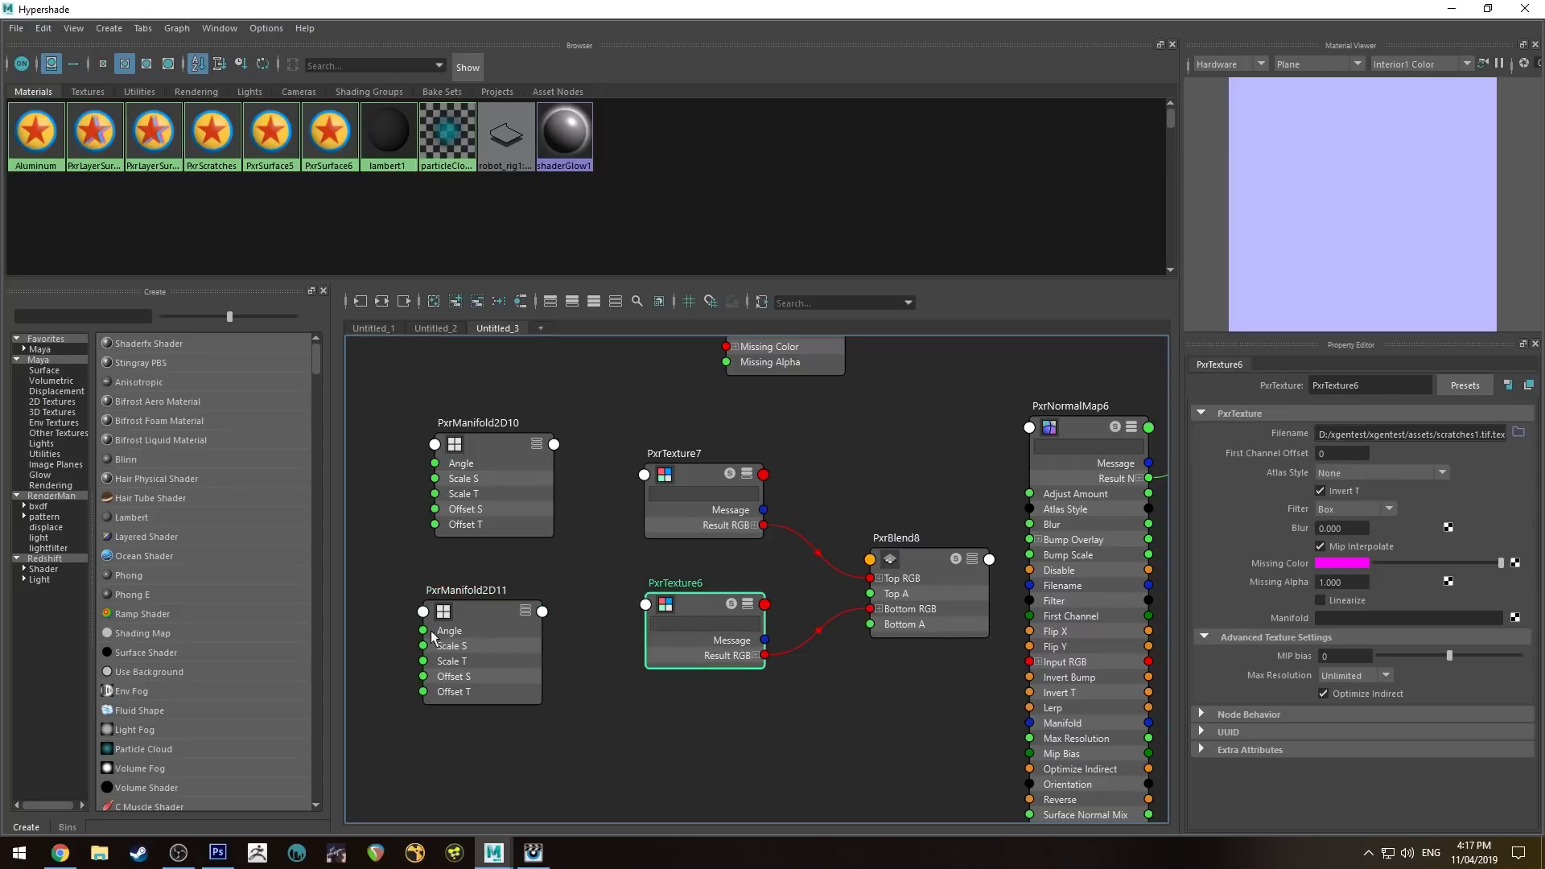
- Connect the lower PxrManifold2D node's Result to the Manifold input of PxrTexture6
key(3)
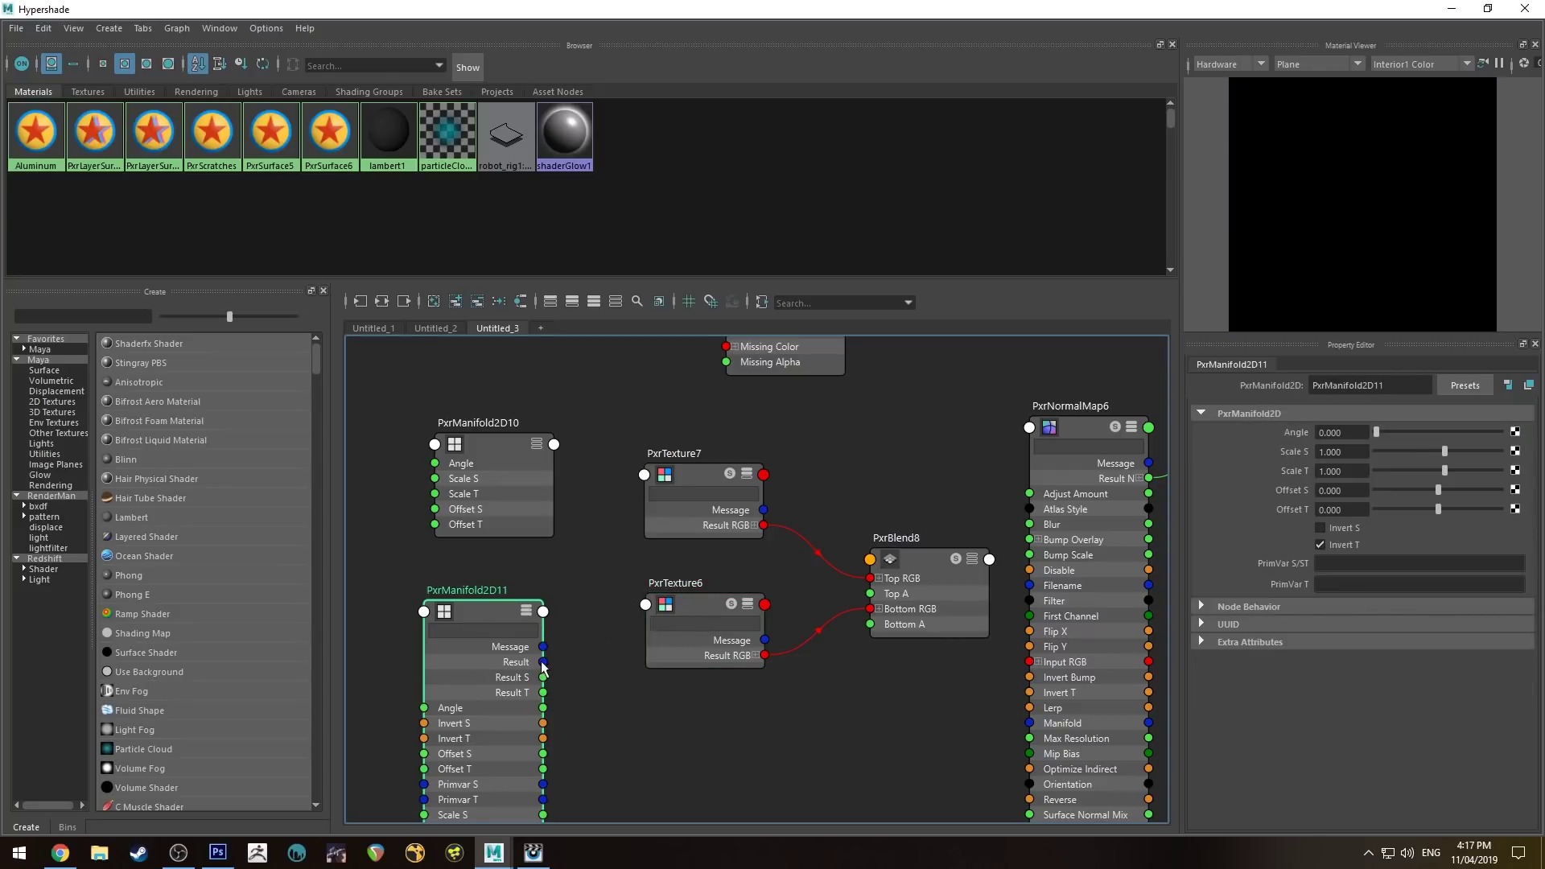
drag(543, 661, 644, 605)
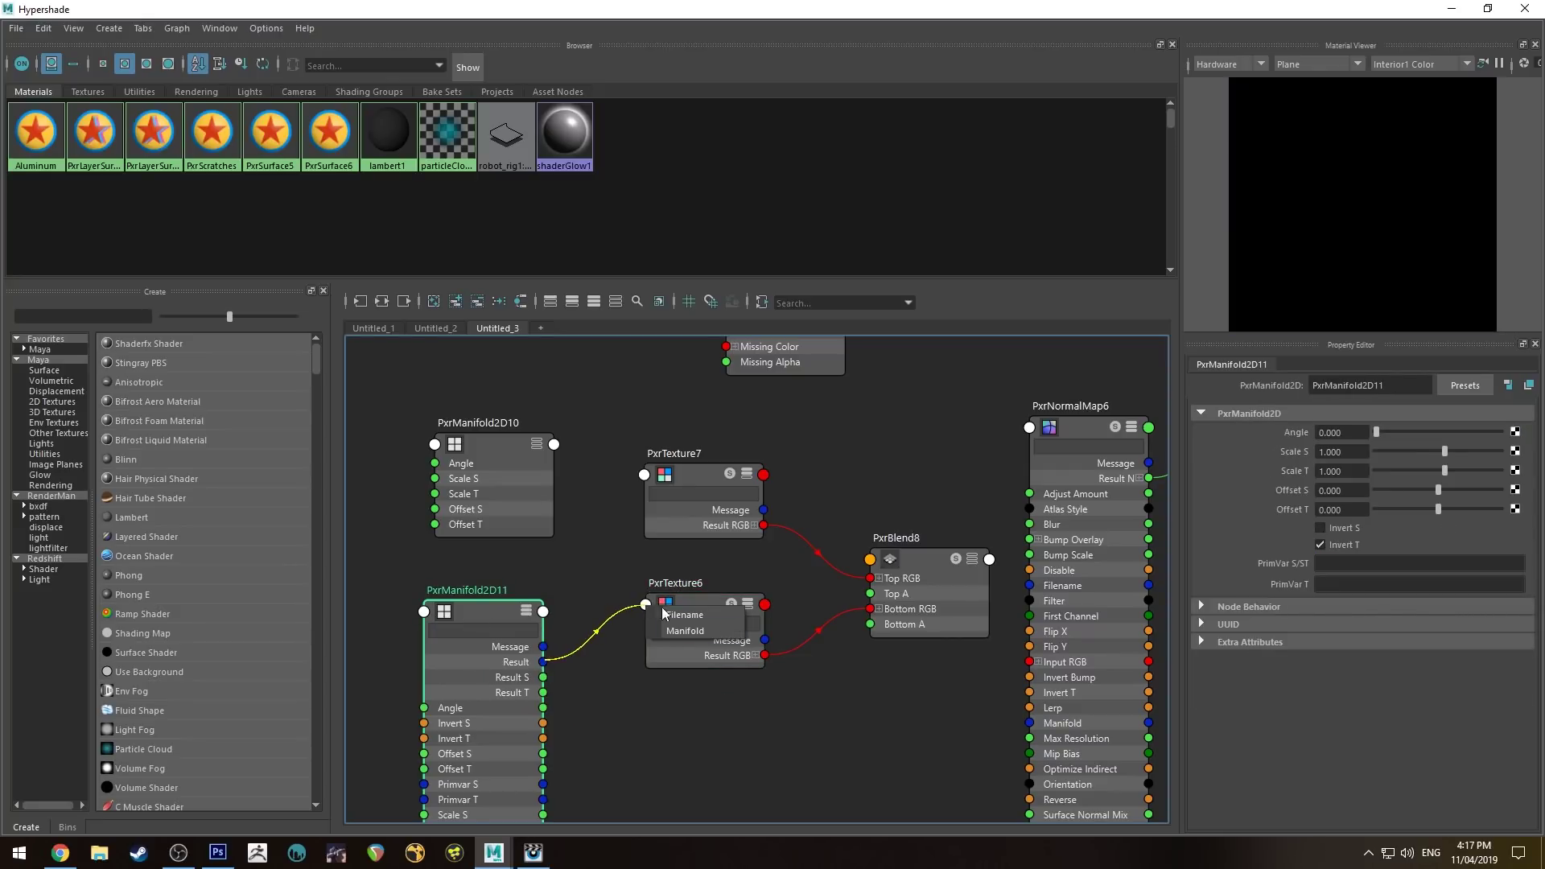
click(692, 630)
key(2)
drag(490, 609, 525, 642)
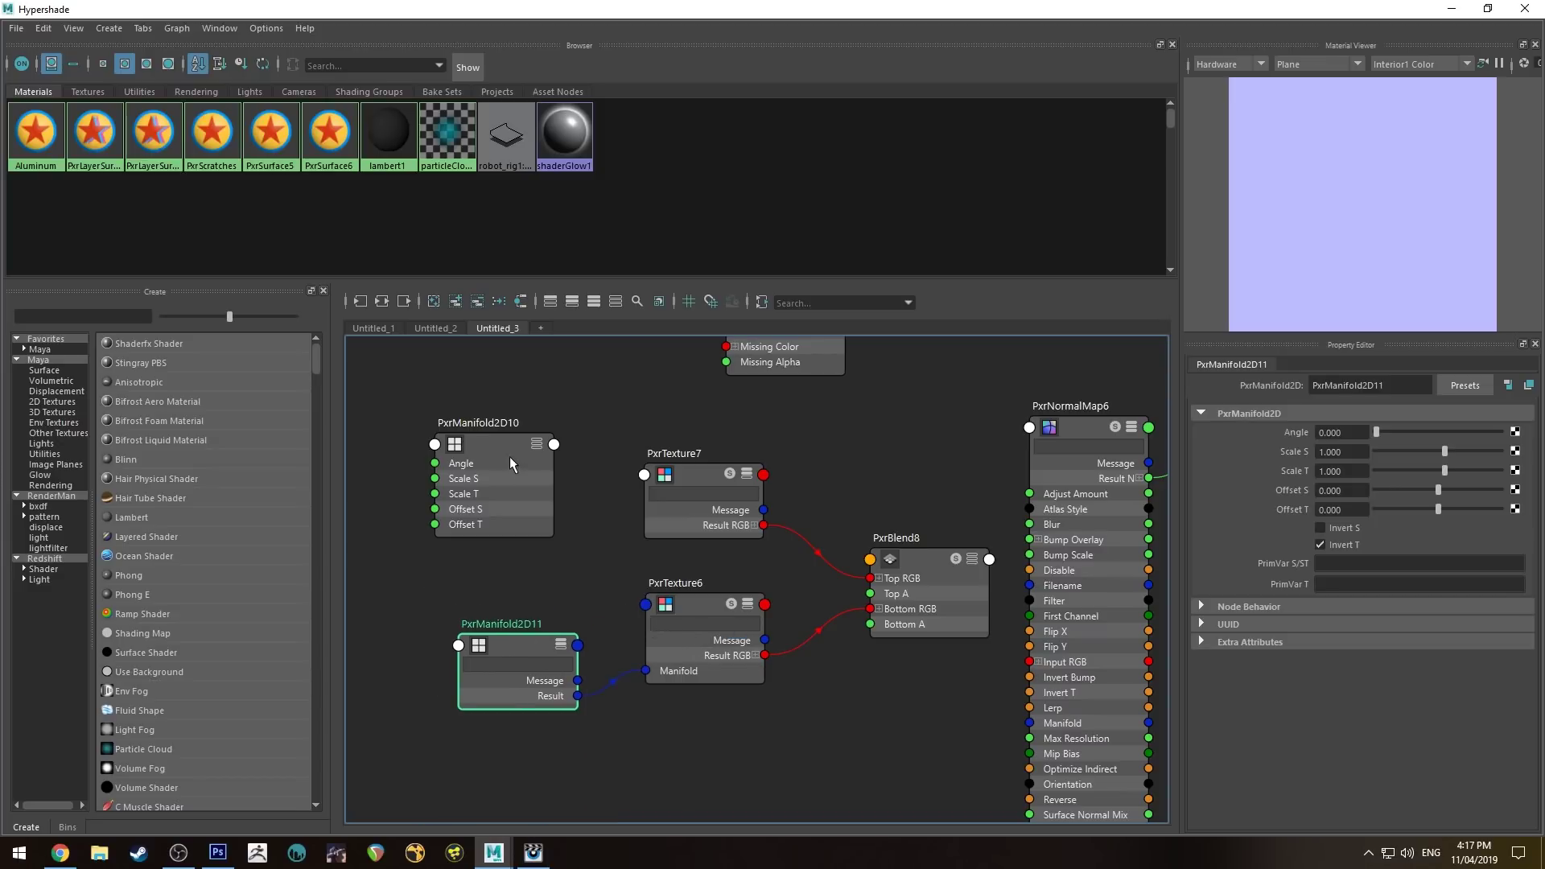
- Connect the upper PxrManifold2D node's Result to the Manifold input of PxrTexture7
click(509, 456)
key(3)
drag(553, 494, 646, 481)
click(672, 504)
key(2)
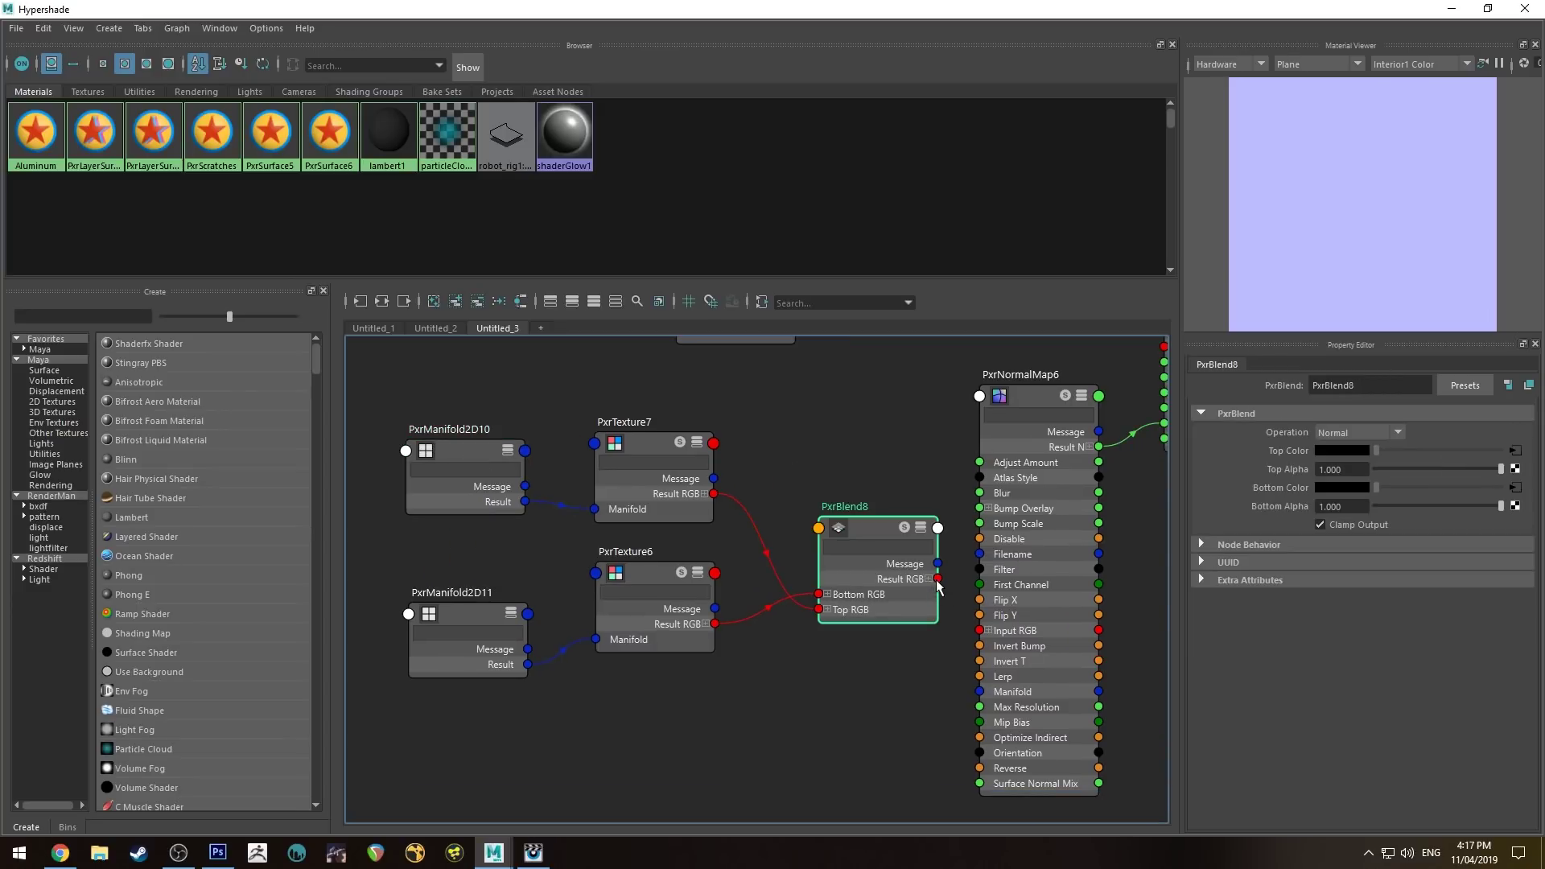
- Connect the PxrBlend node's Result RGB to the PxrNormalMap node's Input RGB and review the sphere's render in the image catalog
drag(938, 578, 974, 614)
alt+middle_drag(926, 420, 872, 445)
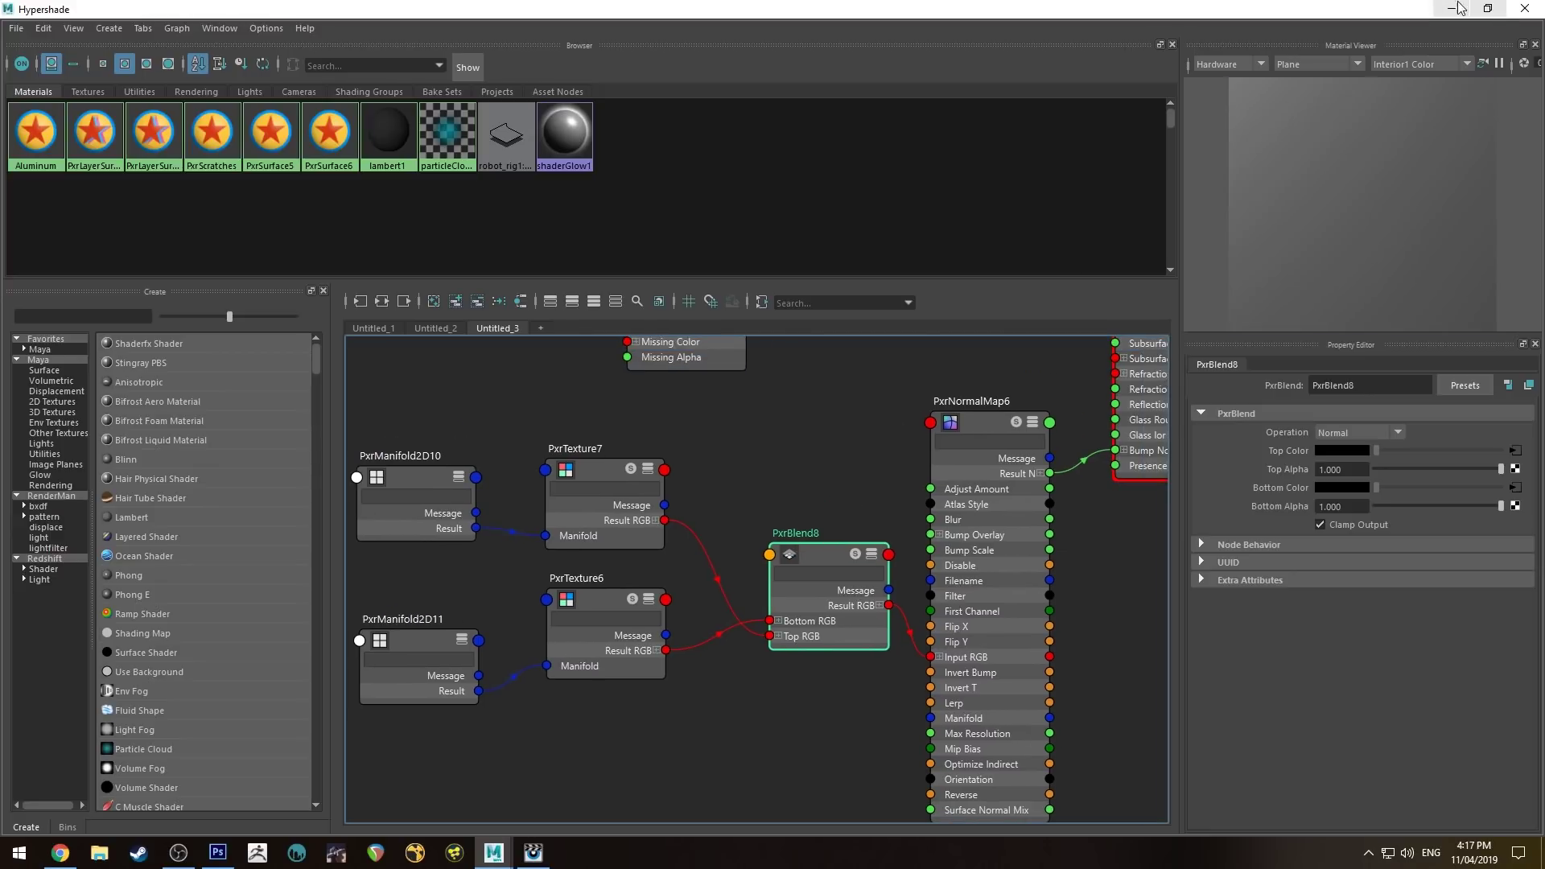
click(1457, 8)
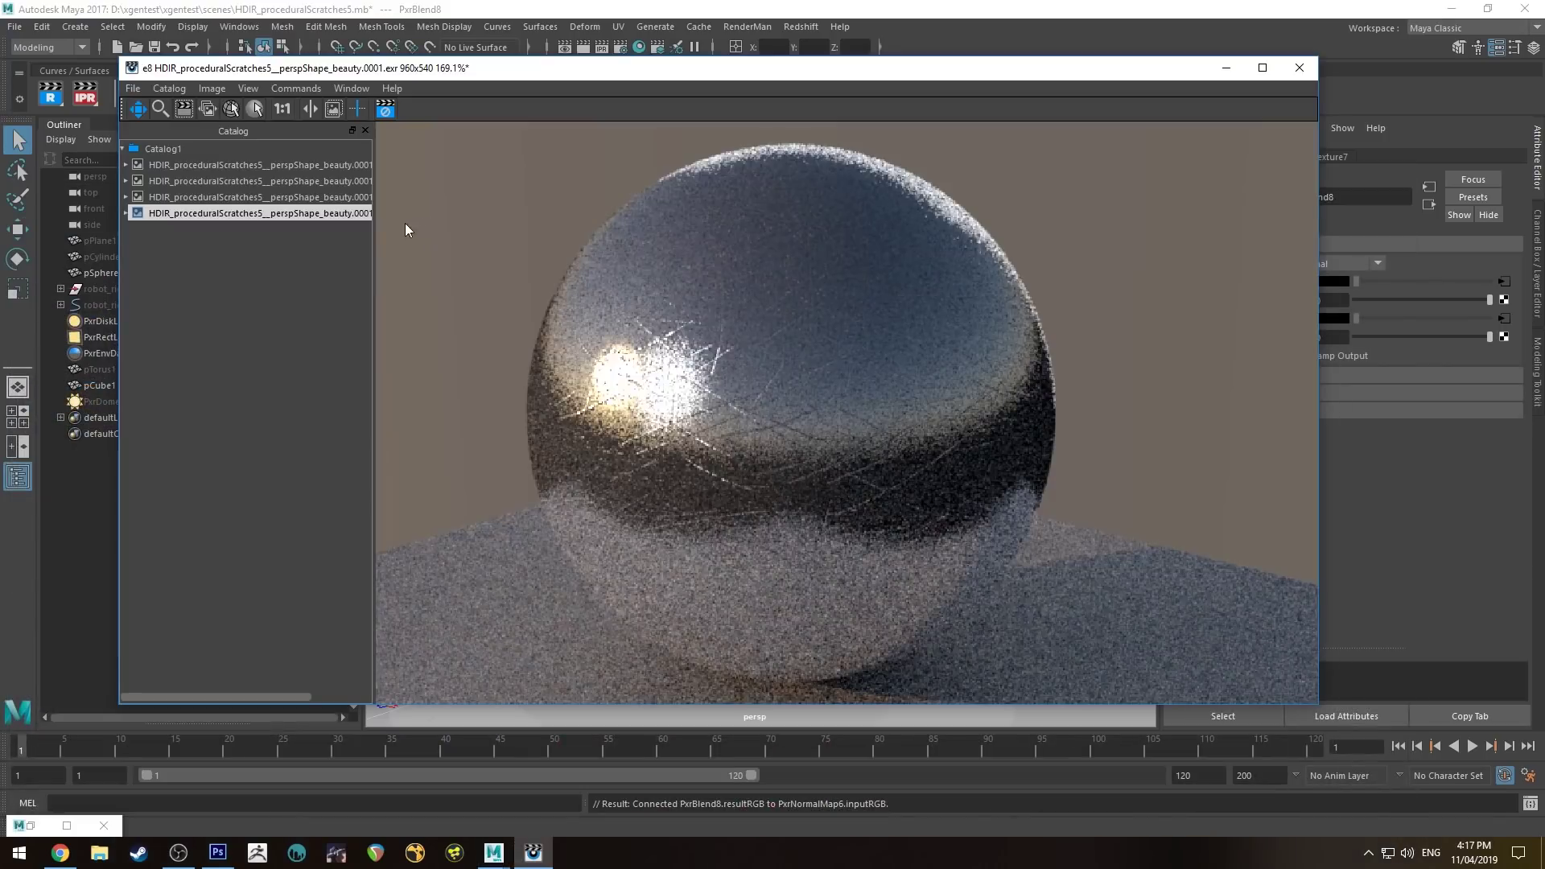
click(360, 197)
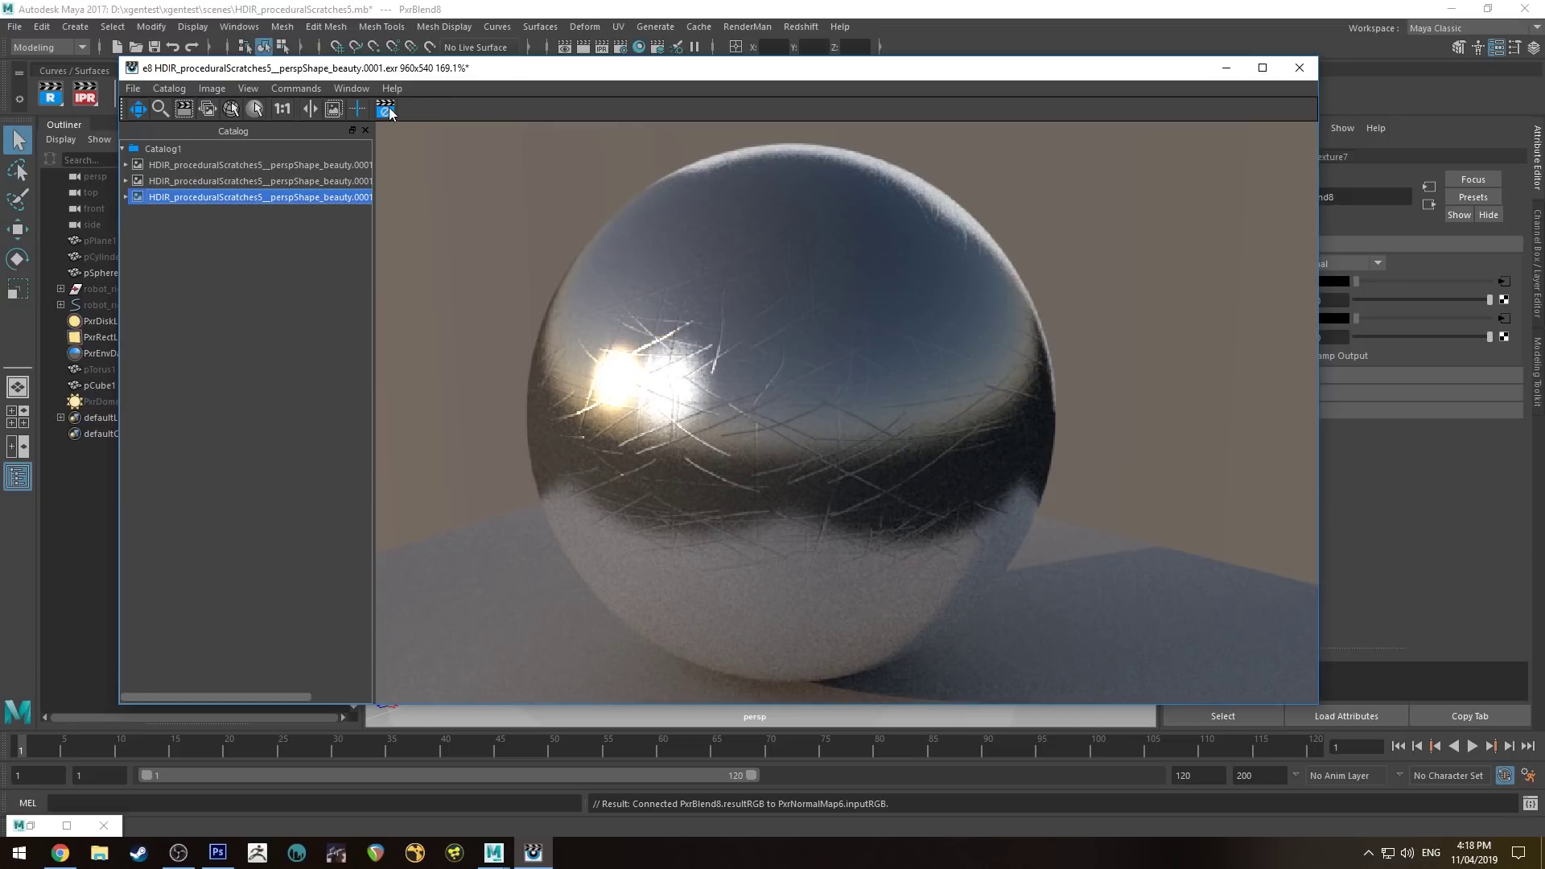
click(1225, 67)
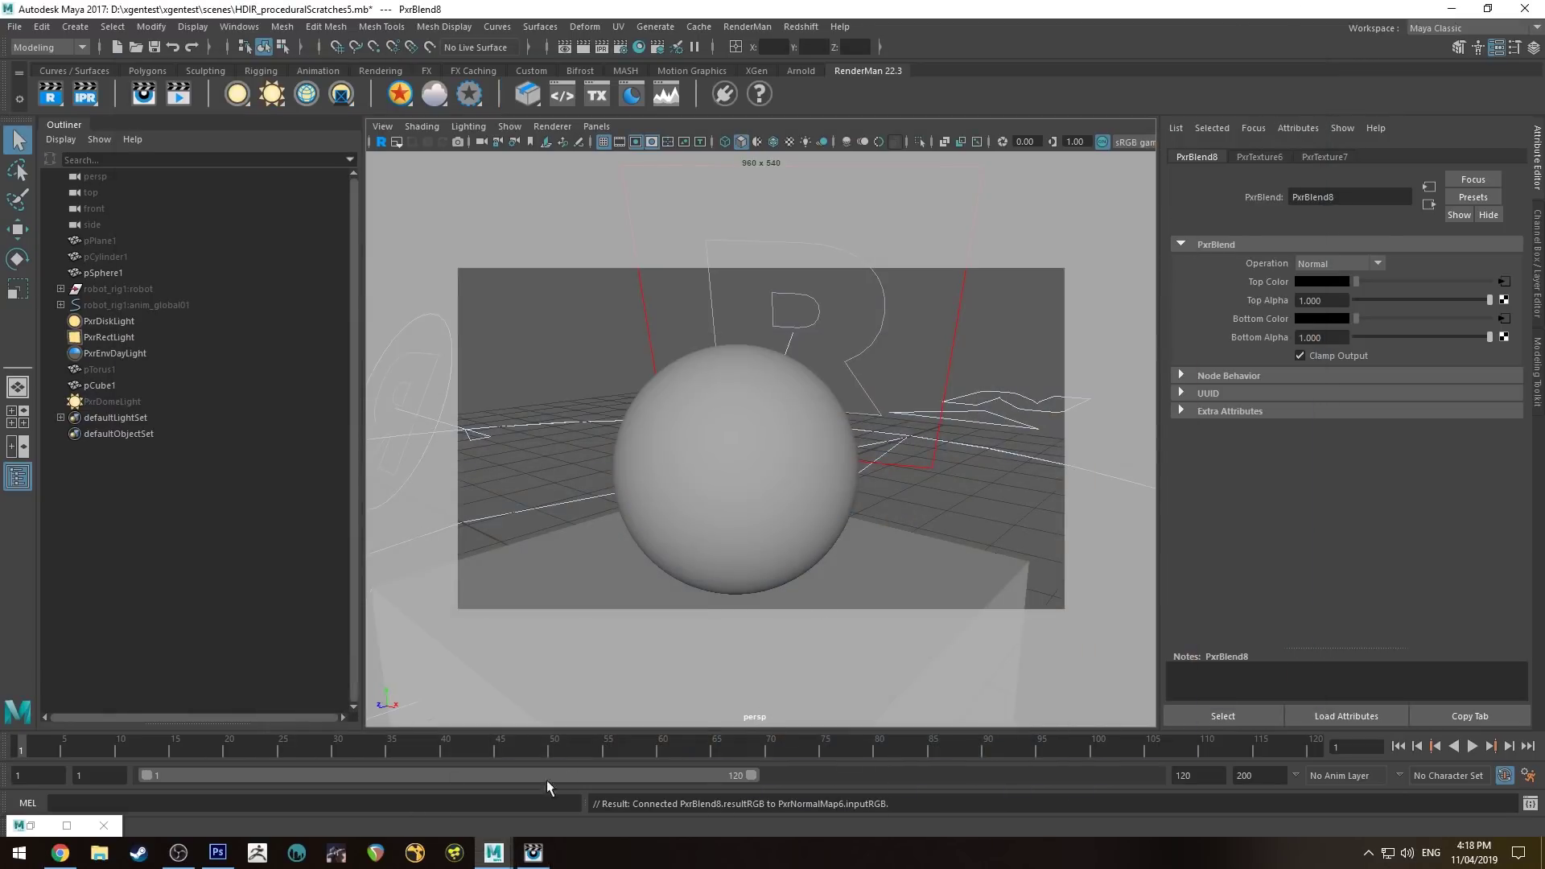
- Set the blend operation of the PxrBlend node feeding the normal map to Overlay
click(66, 825)
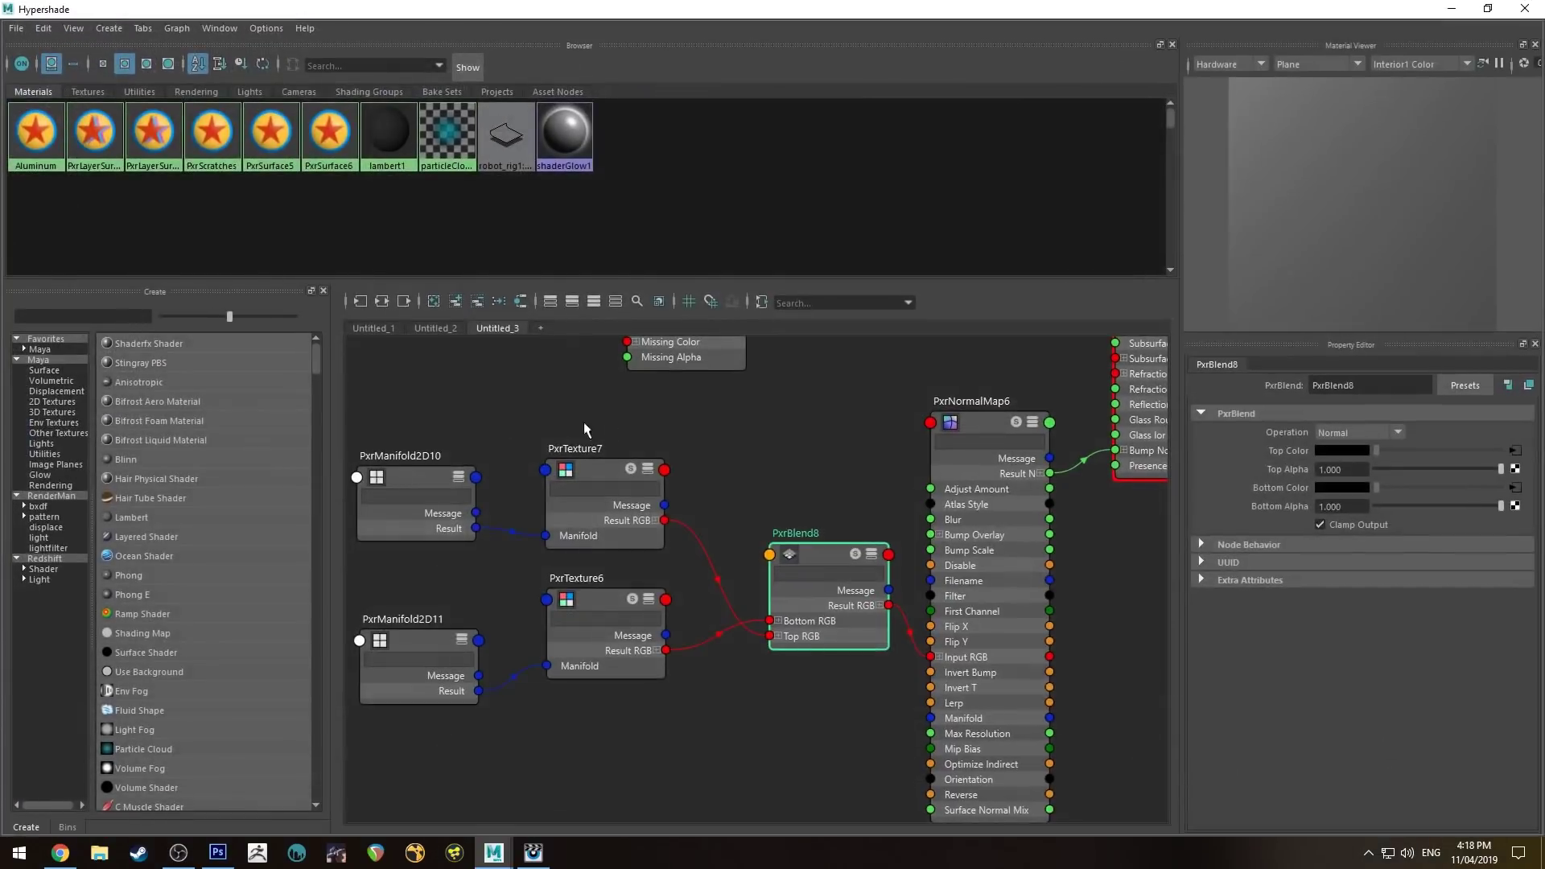
click(834, 581)
click(1341, 434)
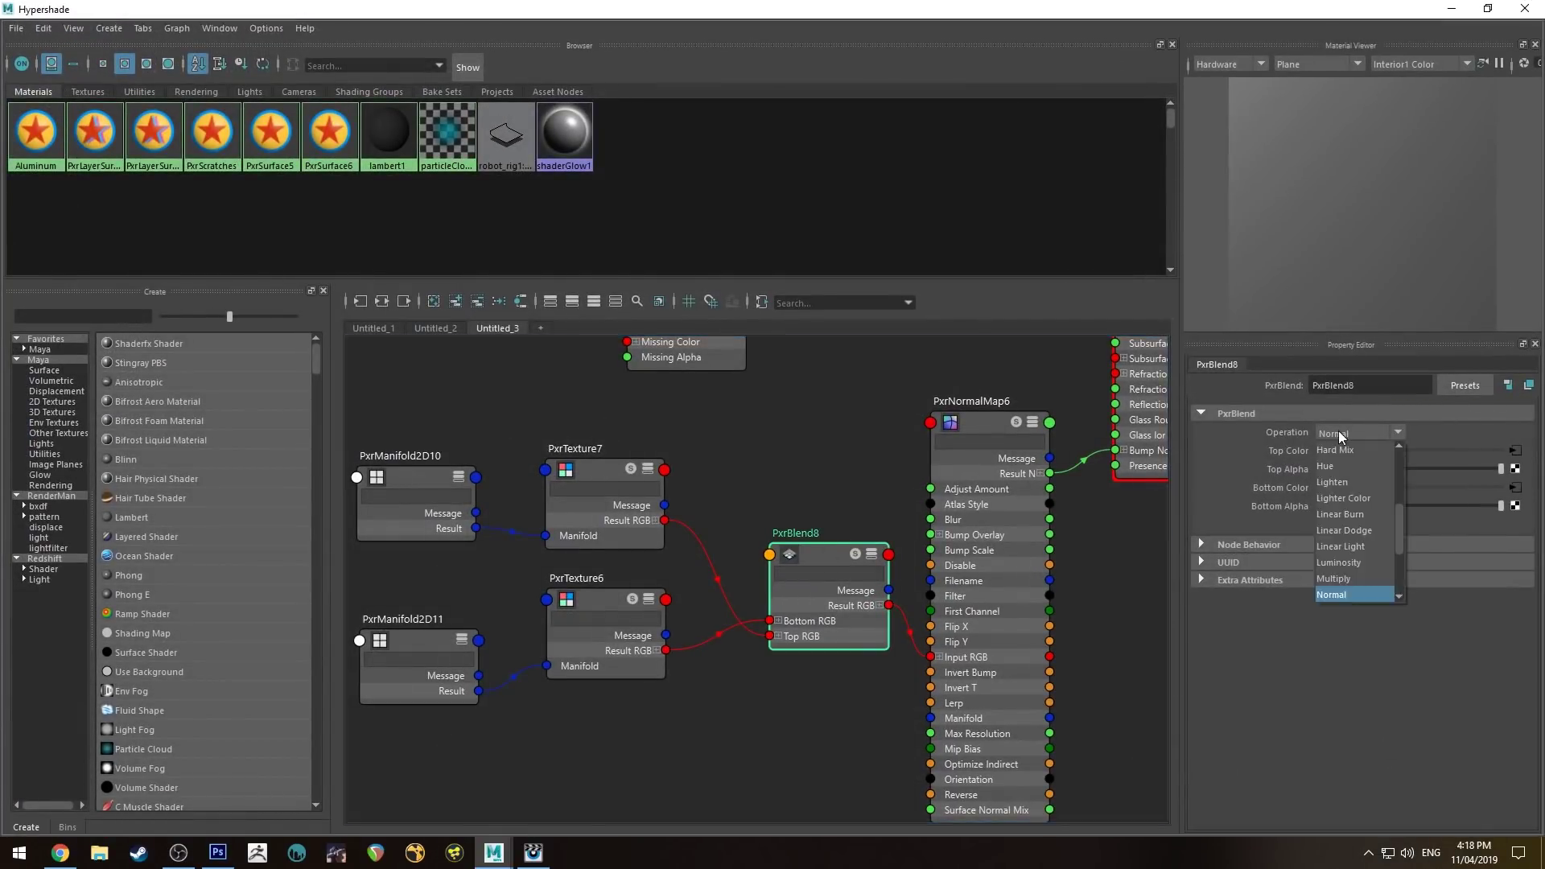
scroll(1352, 482, down, 2)
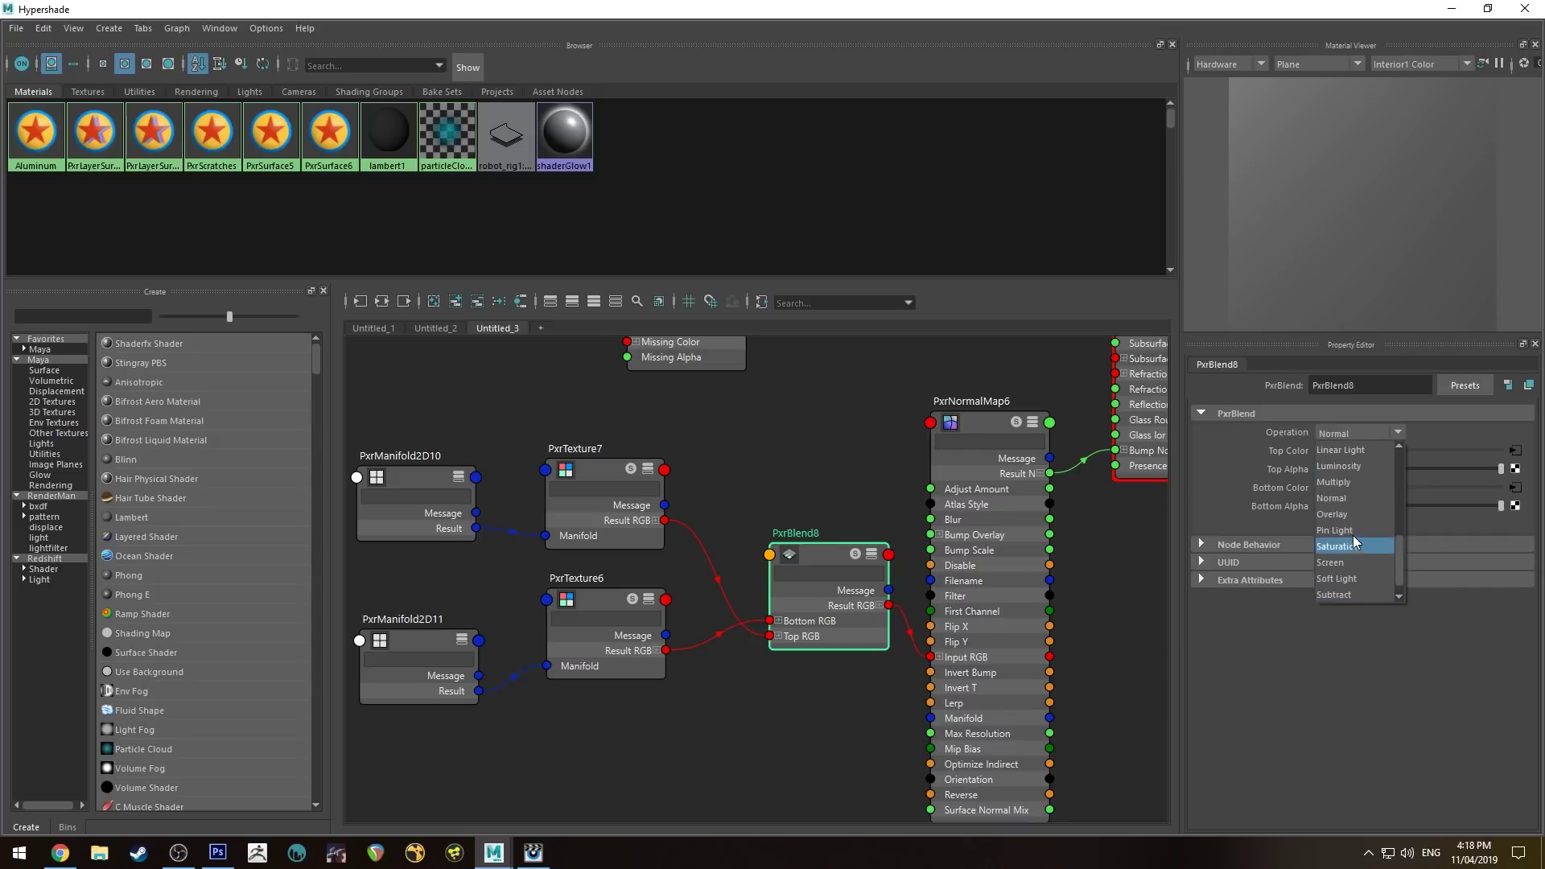
click(1334, 514)
- Set Scale S and Scale T of the lower PxrManifold2D node, which feeds PxrTexture6, to 5
click(703, 488)
alt+middle_drag(704, 466, 787, 465)
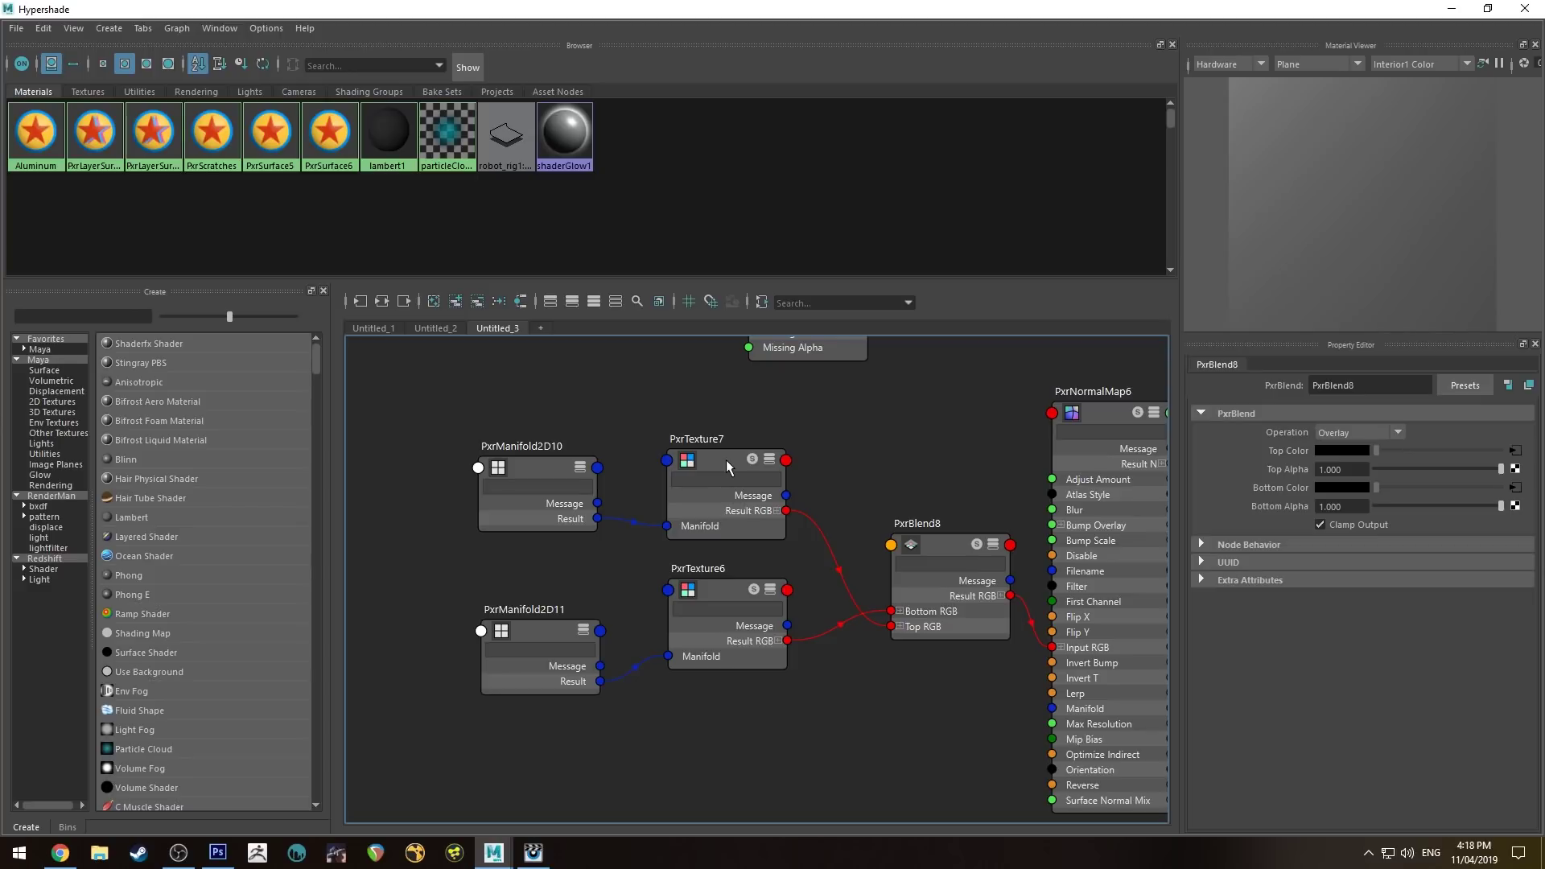
click(529, 625)
click(1358, 451)
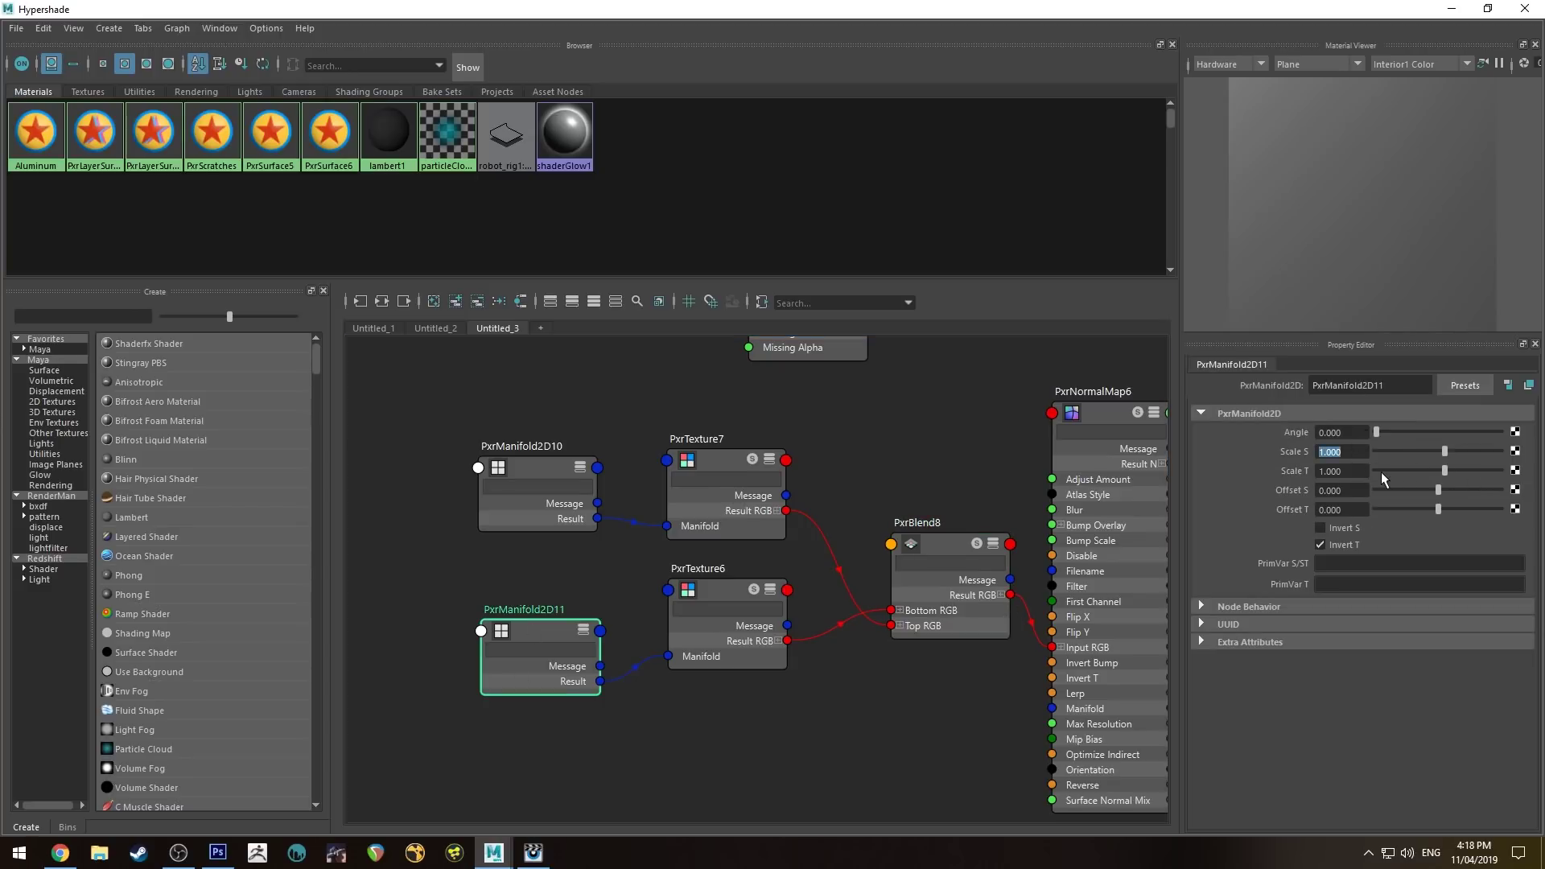
text(5)
key(Tab)
text(5)
key(Return)
- Set Scale S and Scale T of the upper PxrManifold2D node, which feeds PxrTexture7, to 10
click(544, 462)
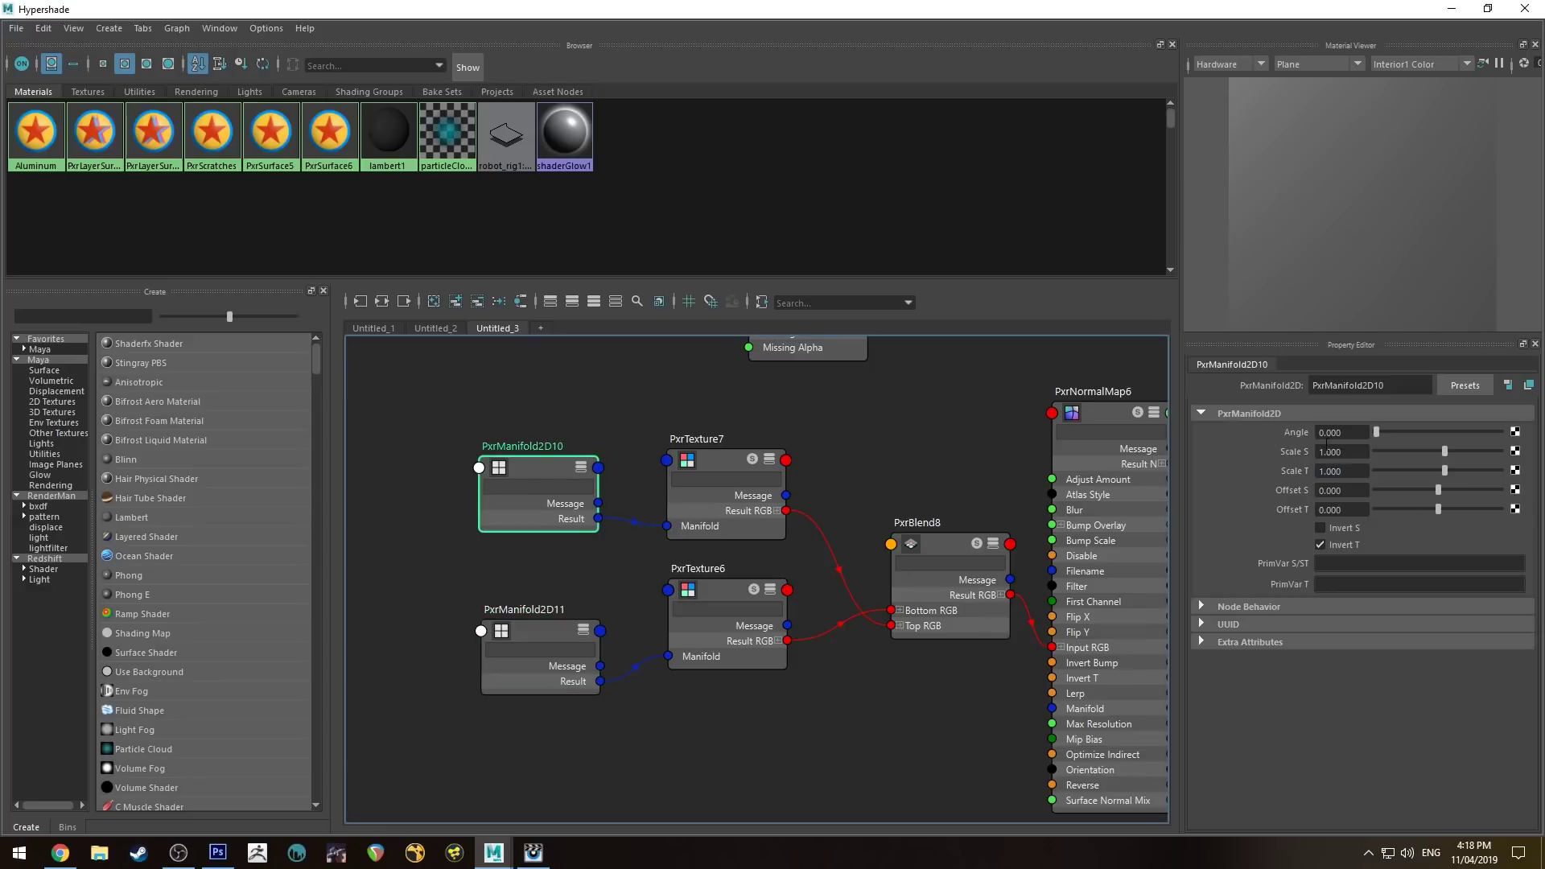
click(1342, 451)
text(10)
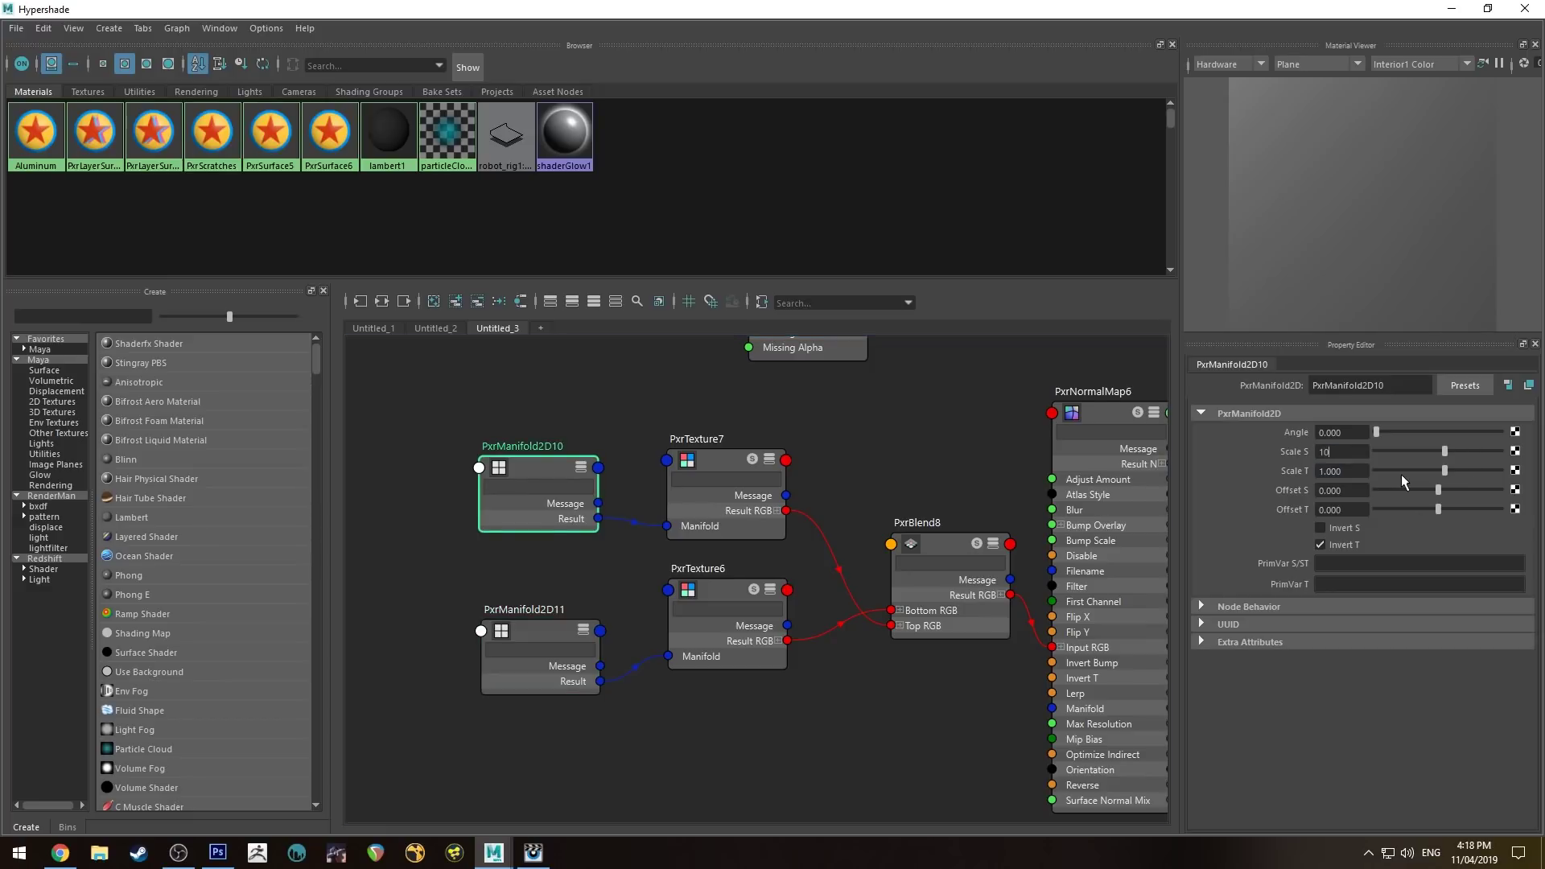
key(Tab)
text(10)
key(Return)
click(544, 467)
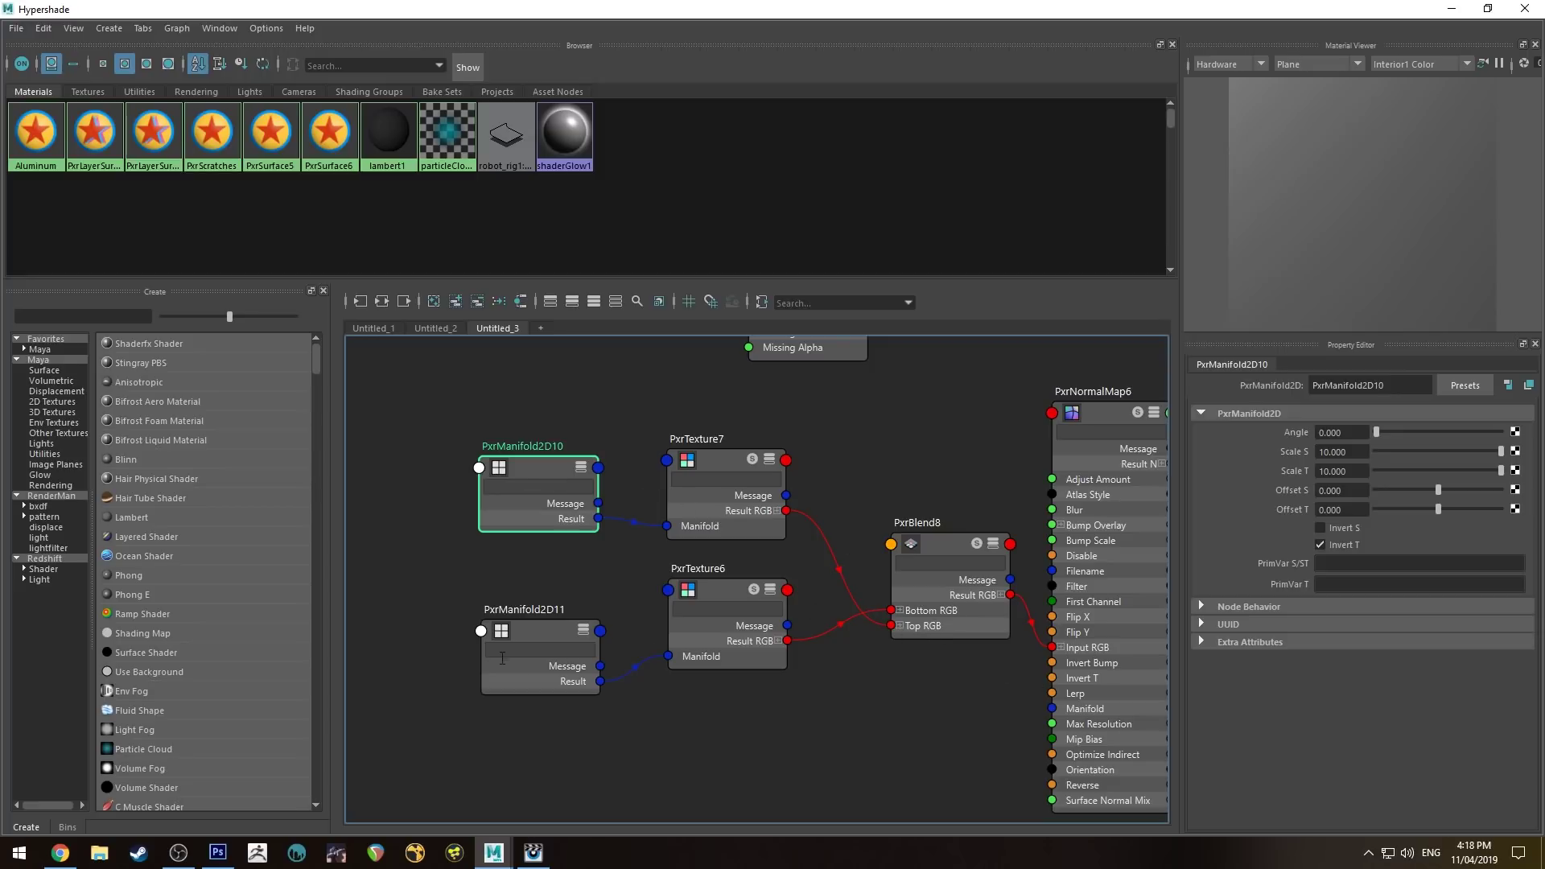
- Set the Top Alpha of the PxrBlend node to 0.5
click(946, 549)
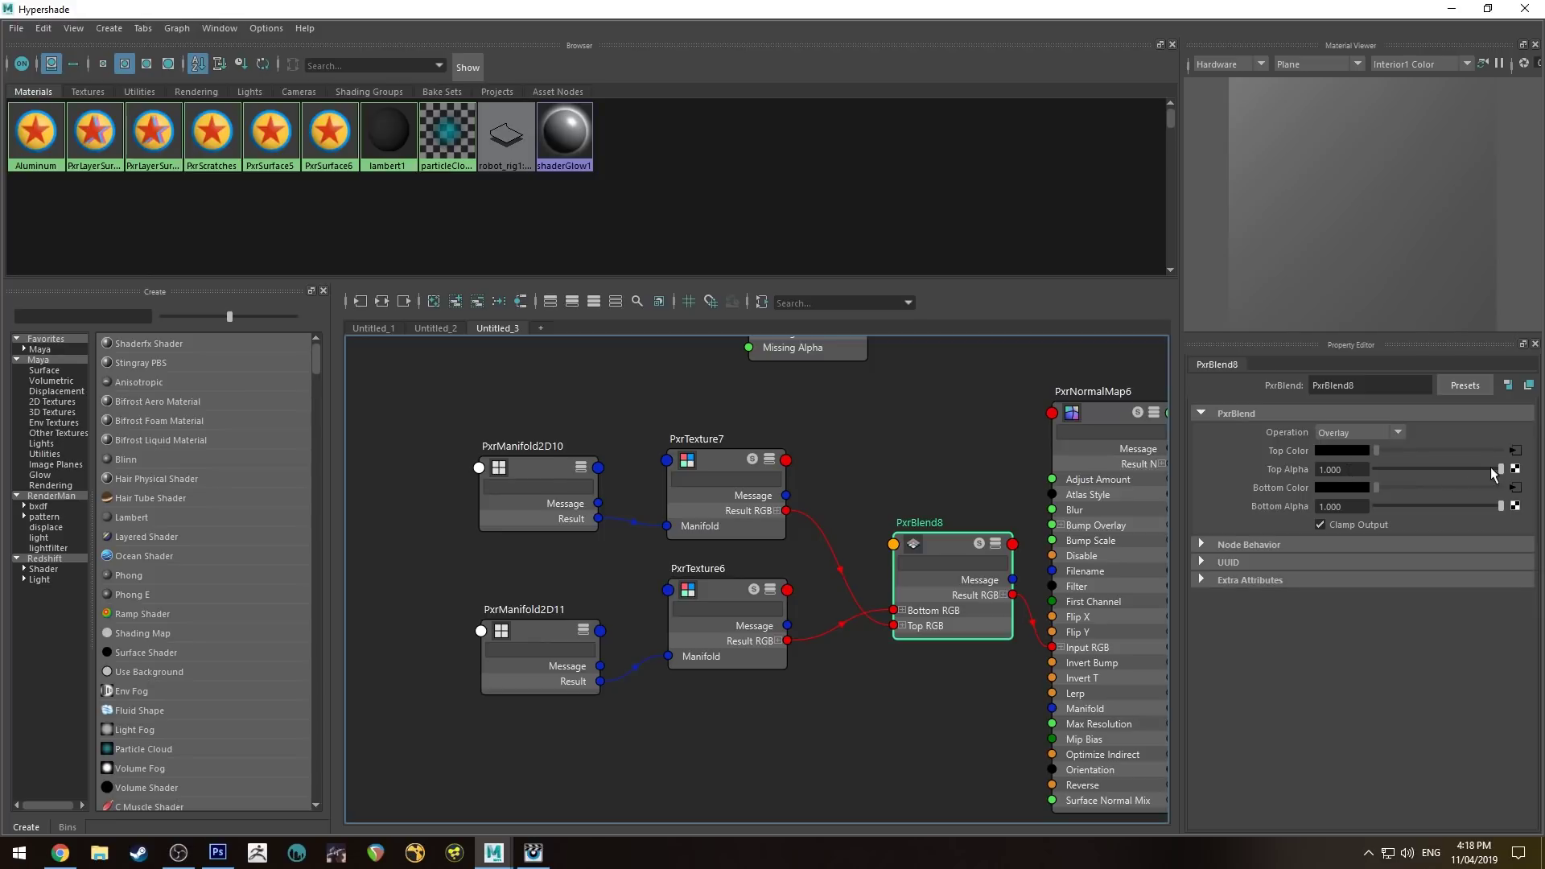
drag(1354, 471, 1182, 427)
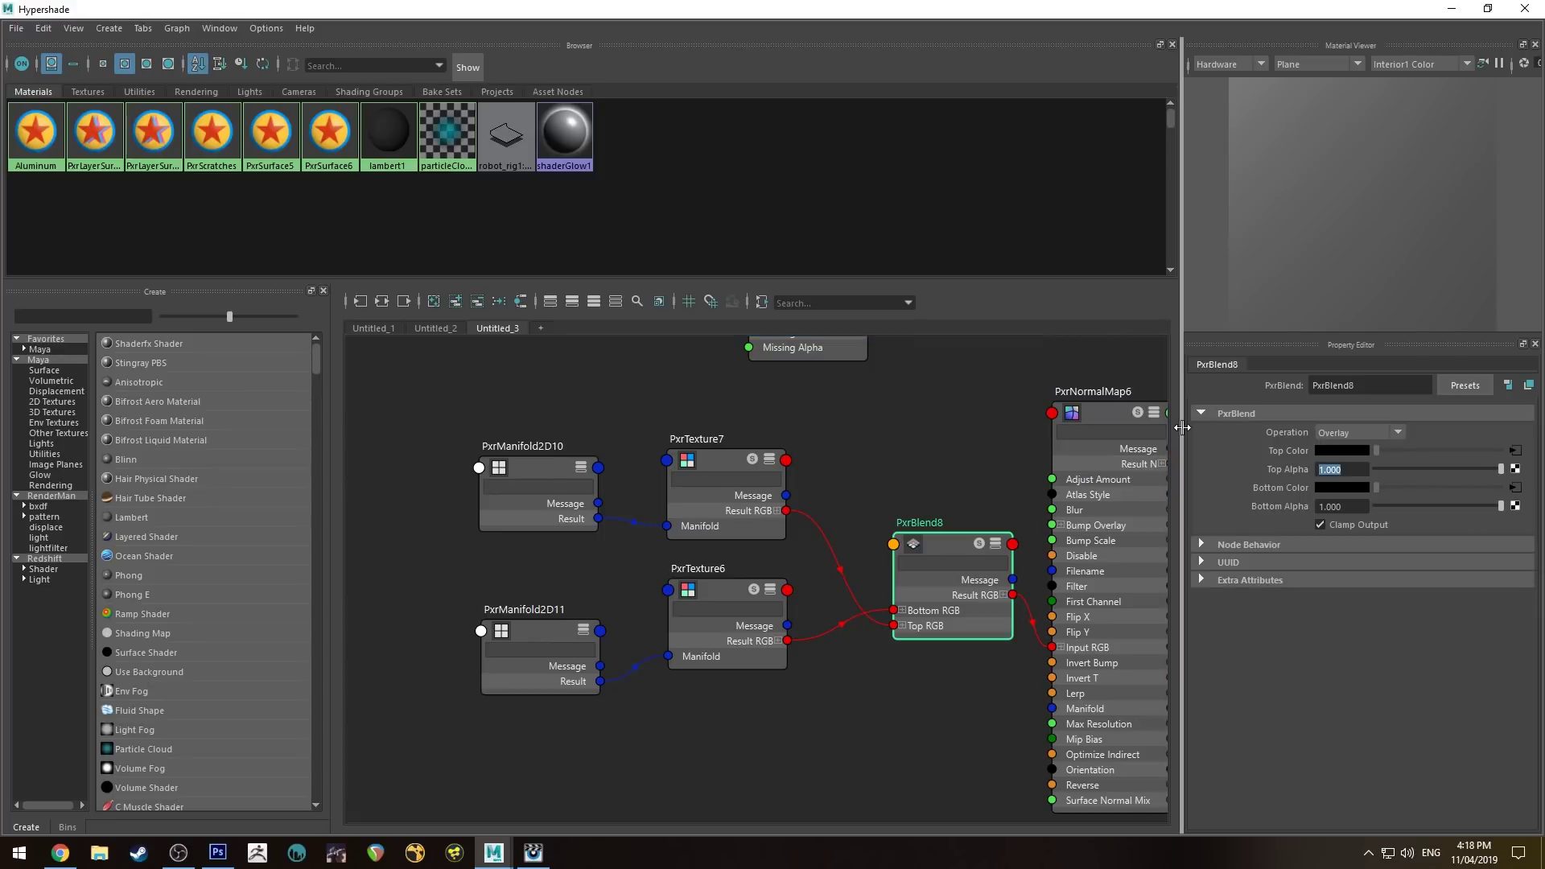
text(.5)
key(Return)
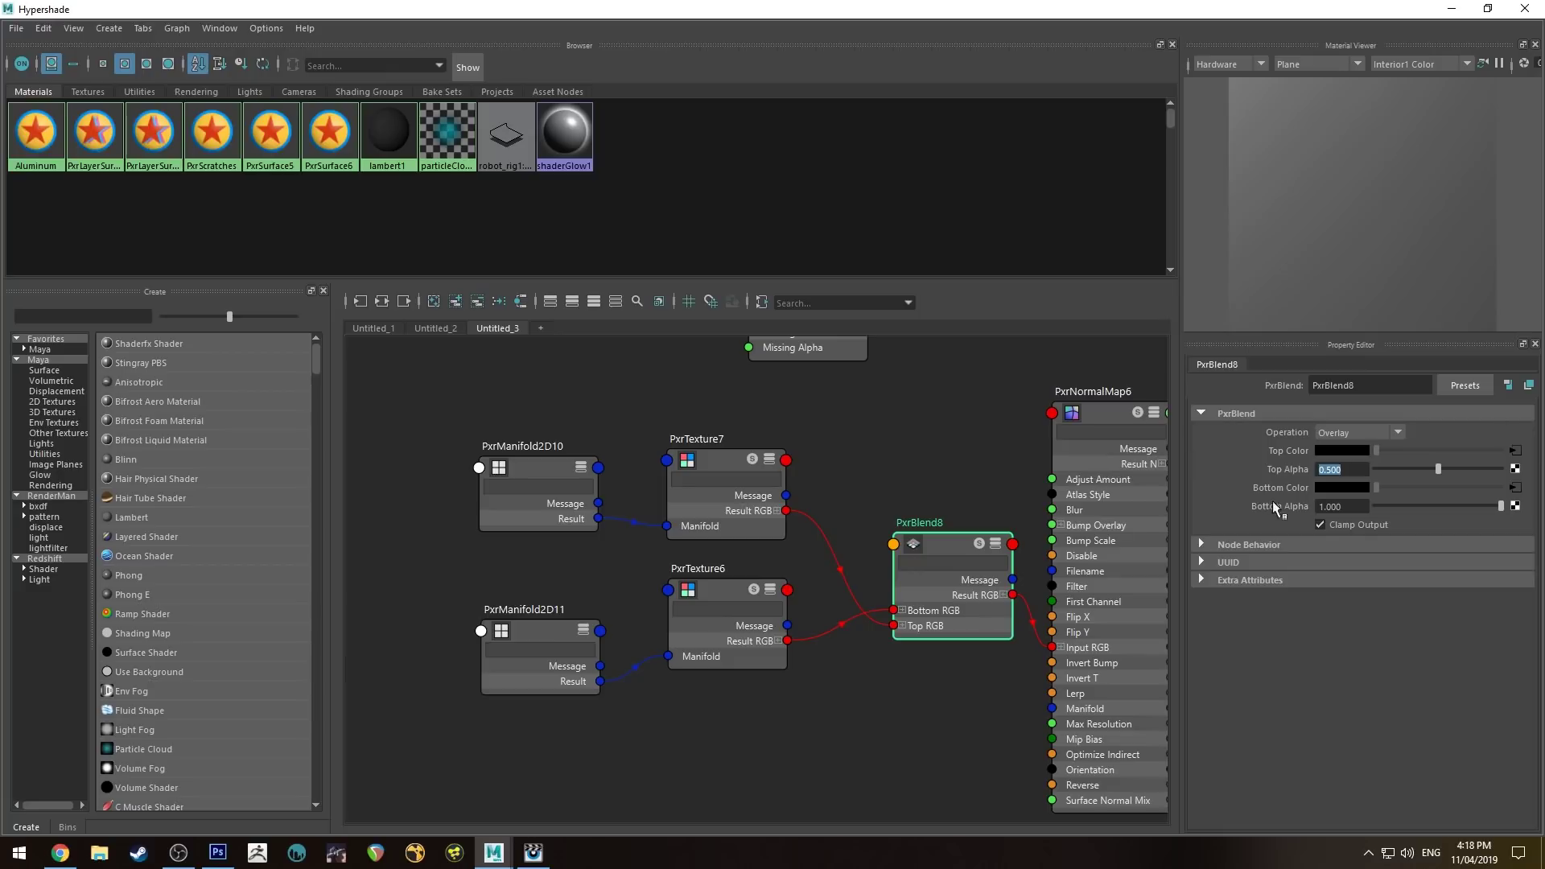
click(1354, 504)
click(949, 426)
- Start an interactive RenderMan render of the sphere and inspect its scratches up close in the newest catalog image
click(1450, 8)
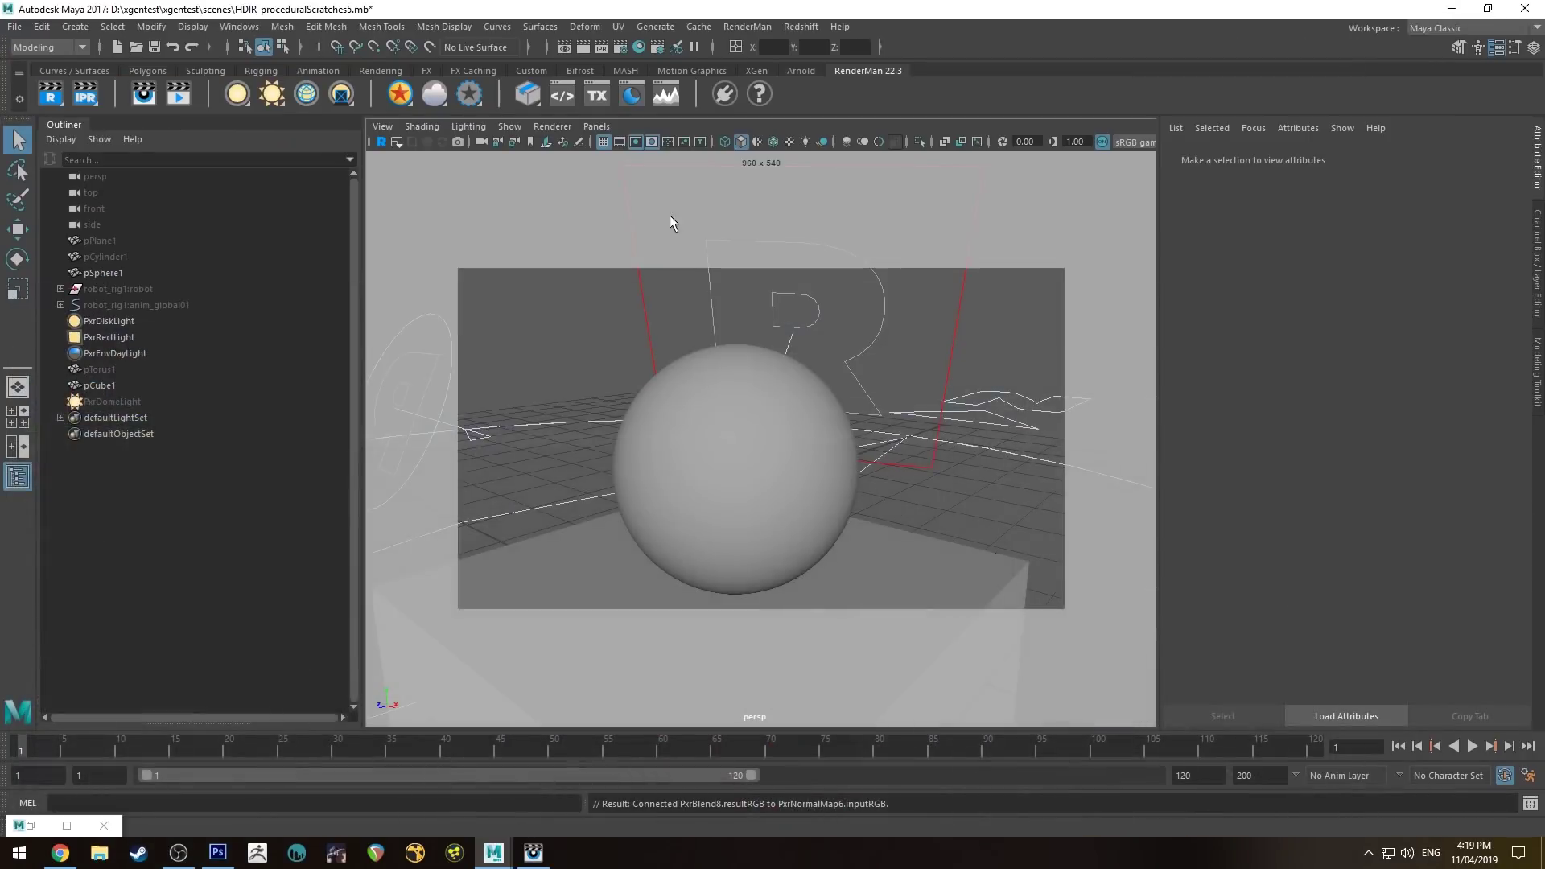
click(87, 96)
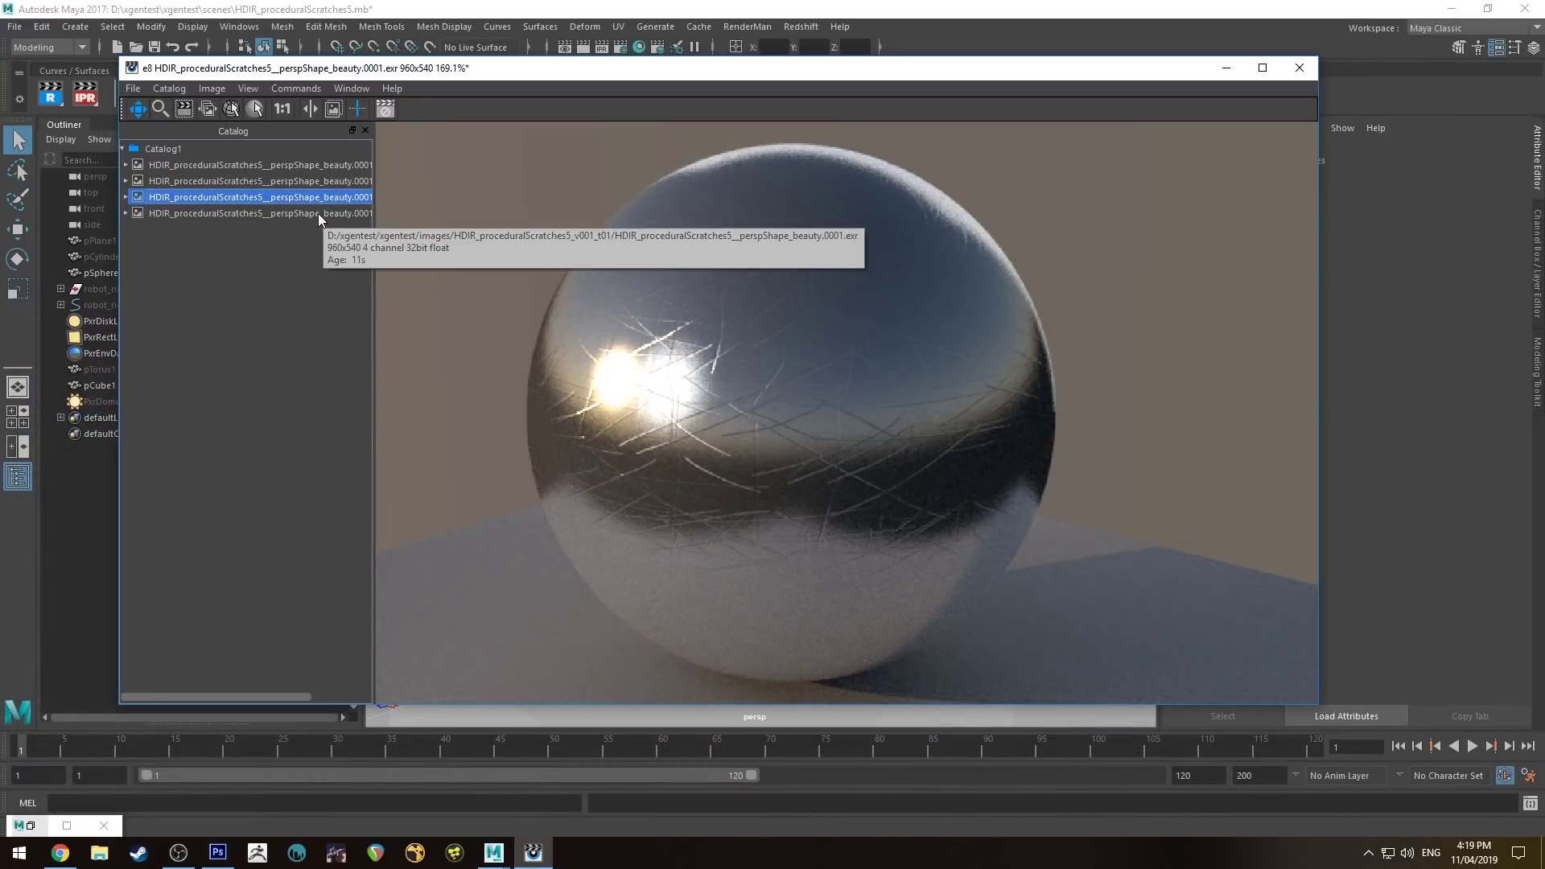
click(319, 214)
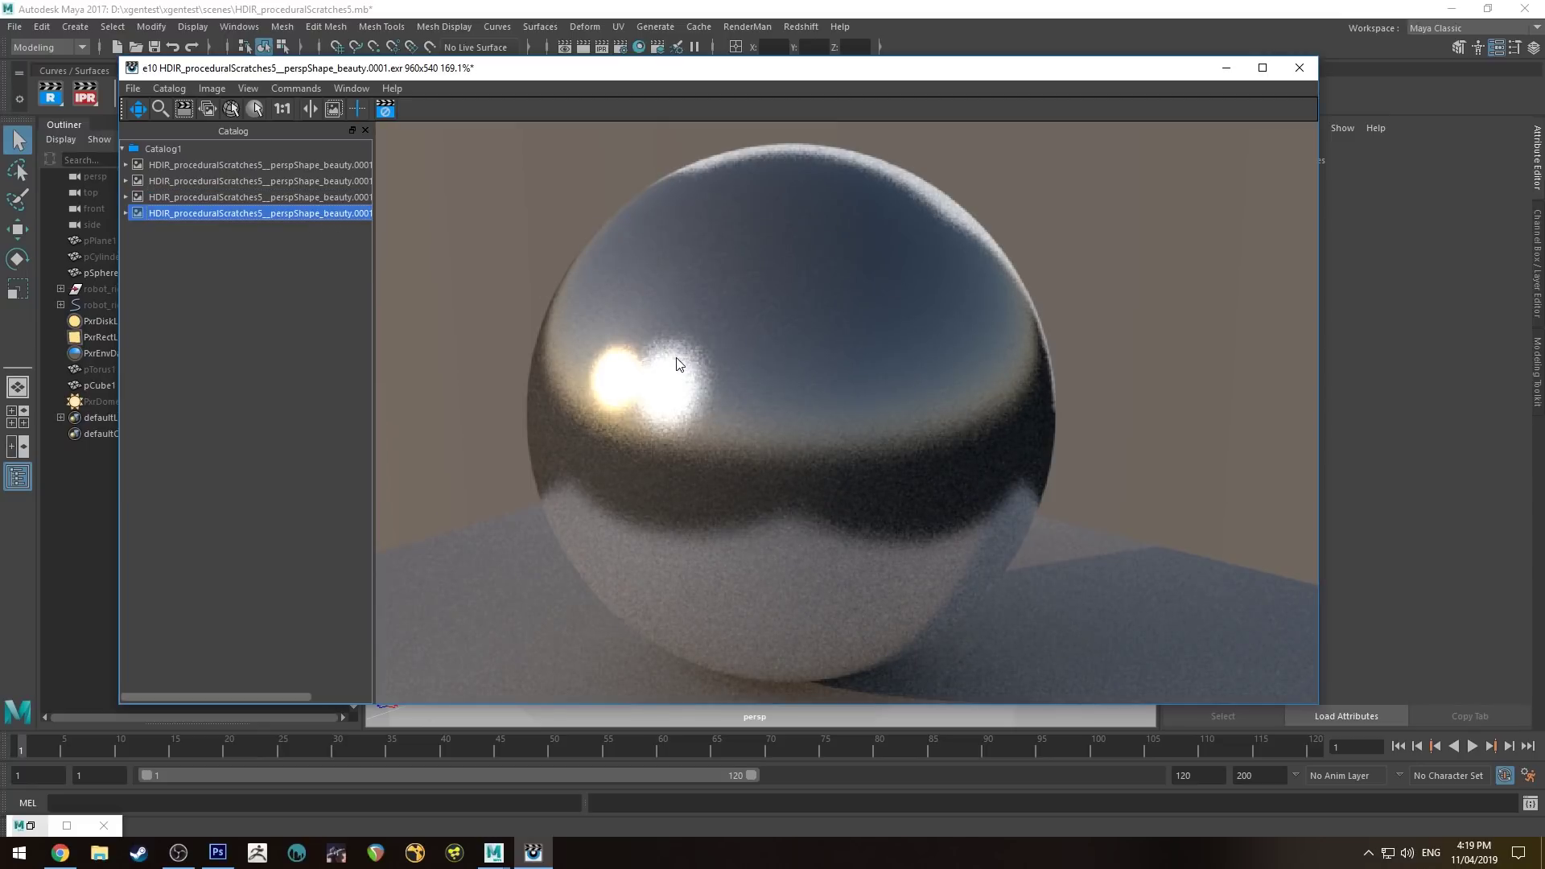
scroll(672, 360, up, 5)
scroll(662, 359, down, 5)
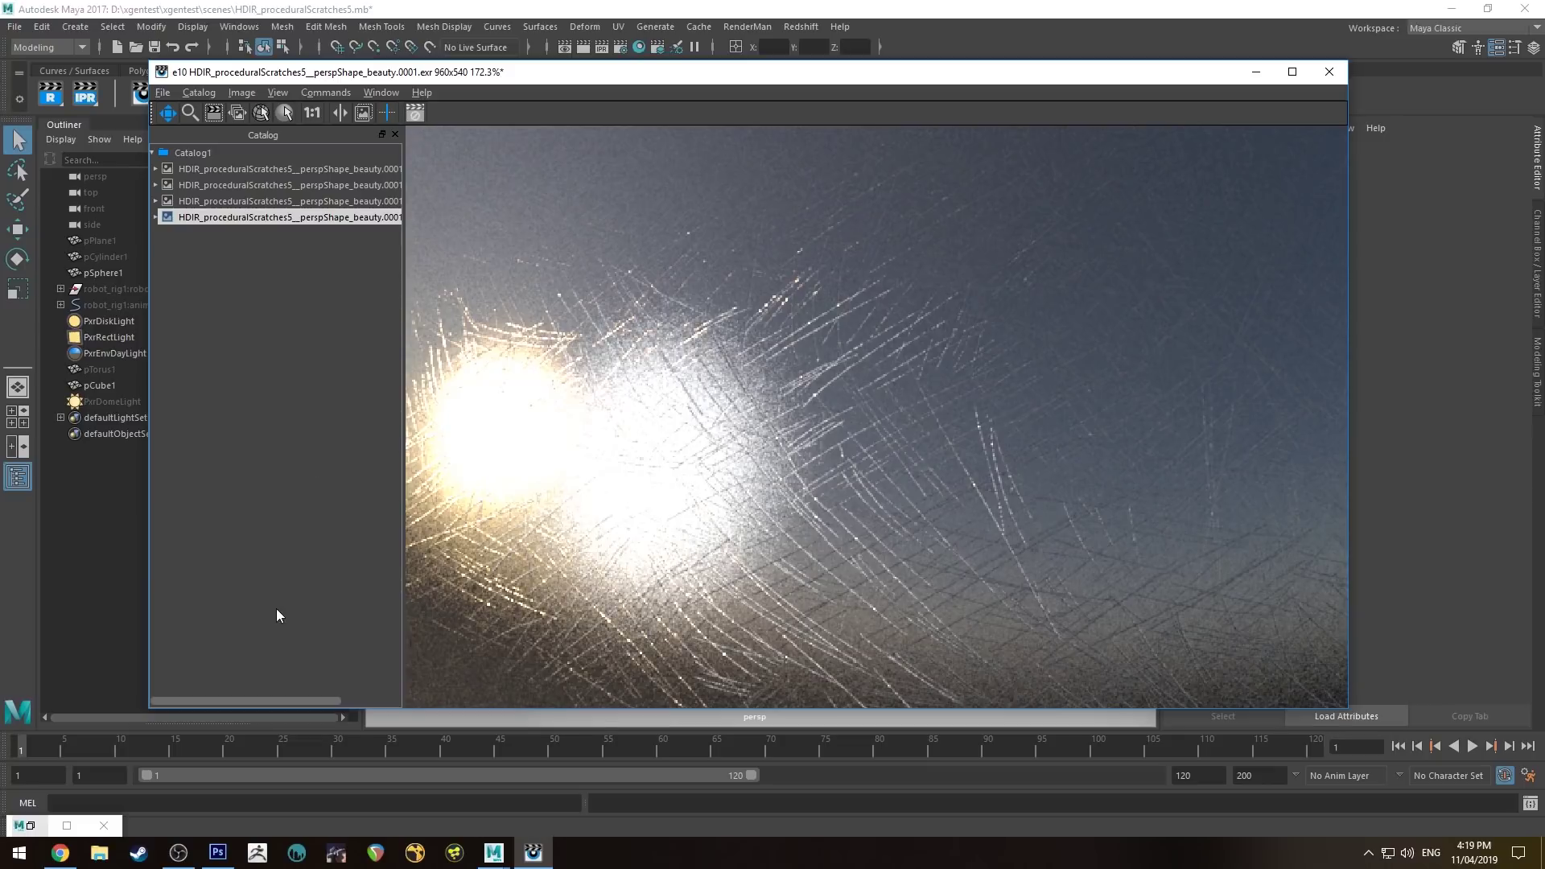
- Turn off Invert T on both PxrManifold2D nodes
click(19, 829)
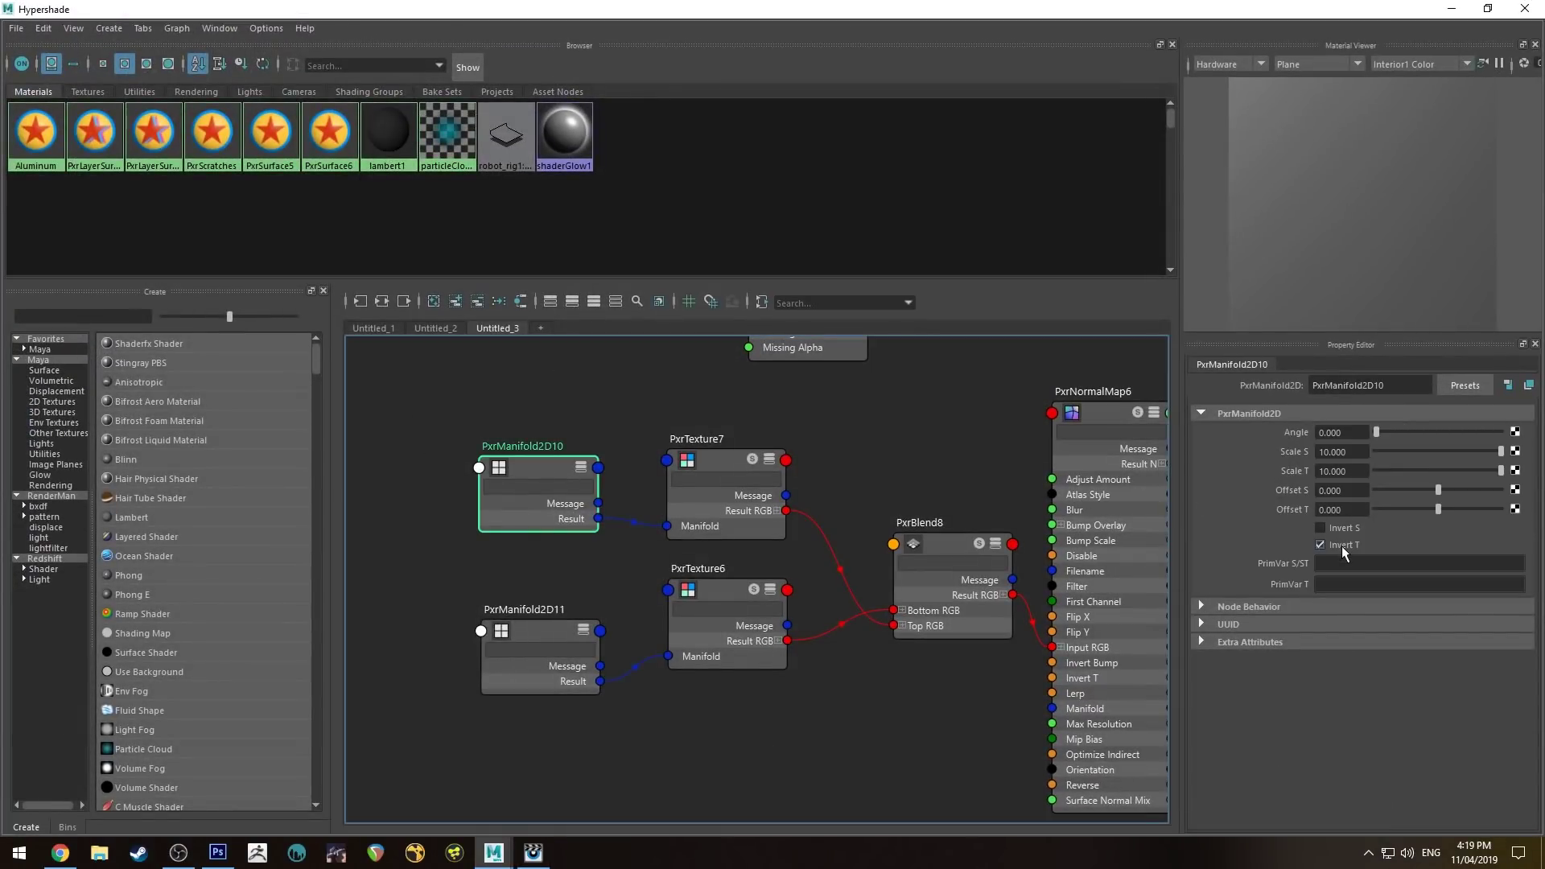
click(1326, 547)
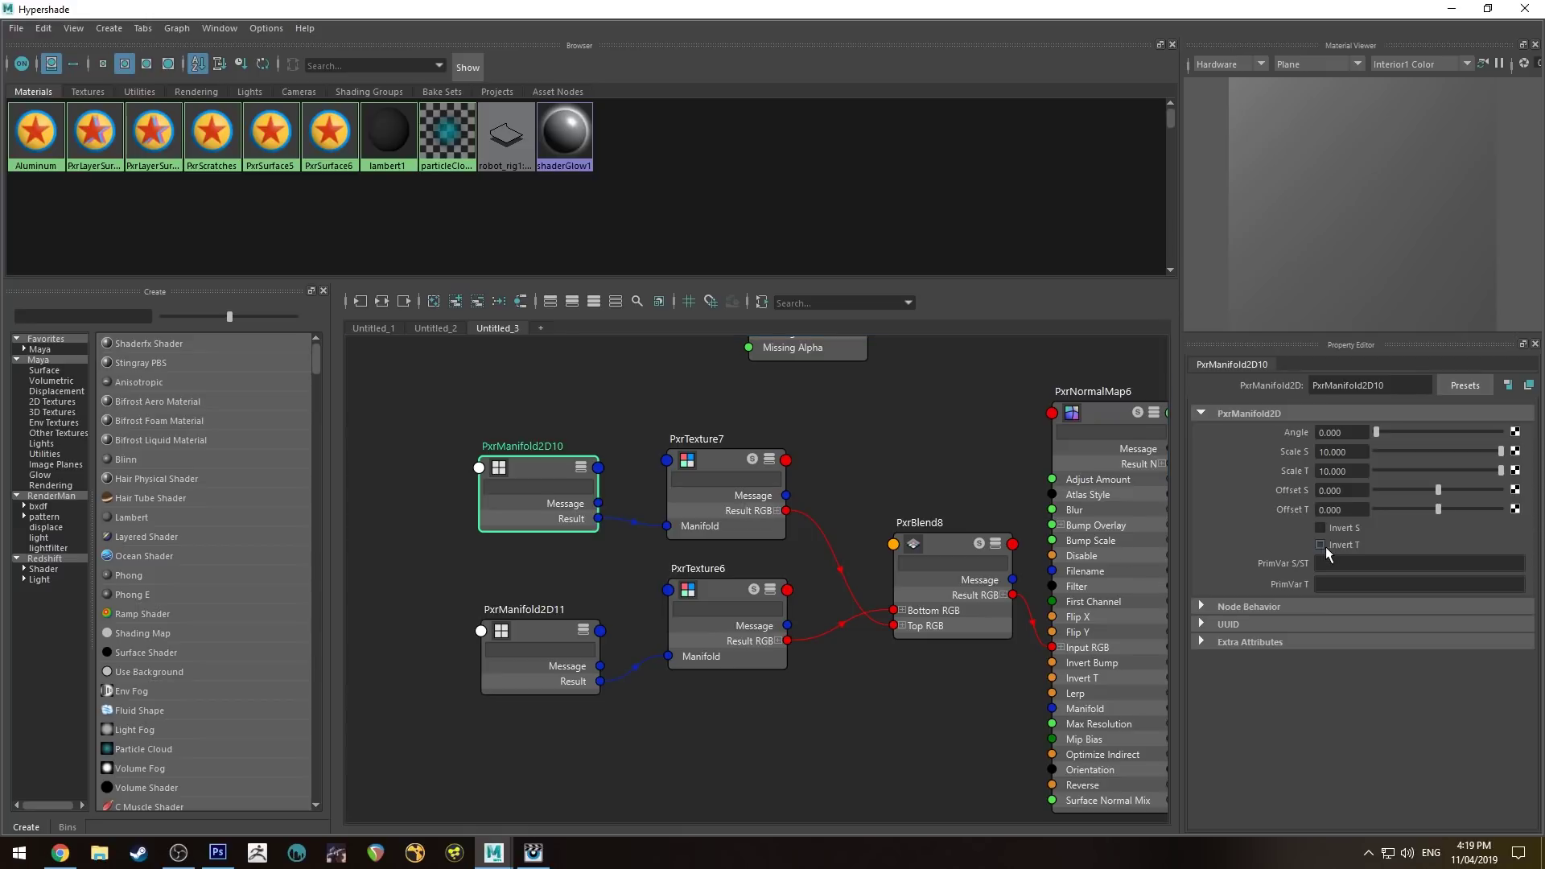
click(543, 630)
click(1337, 545)
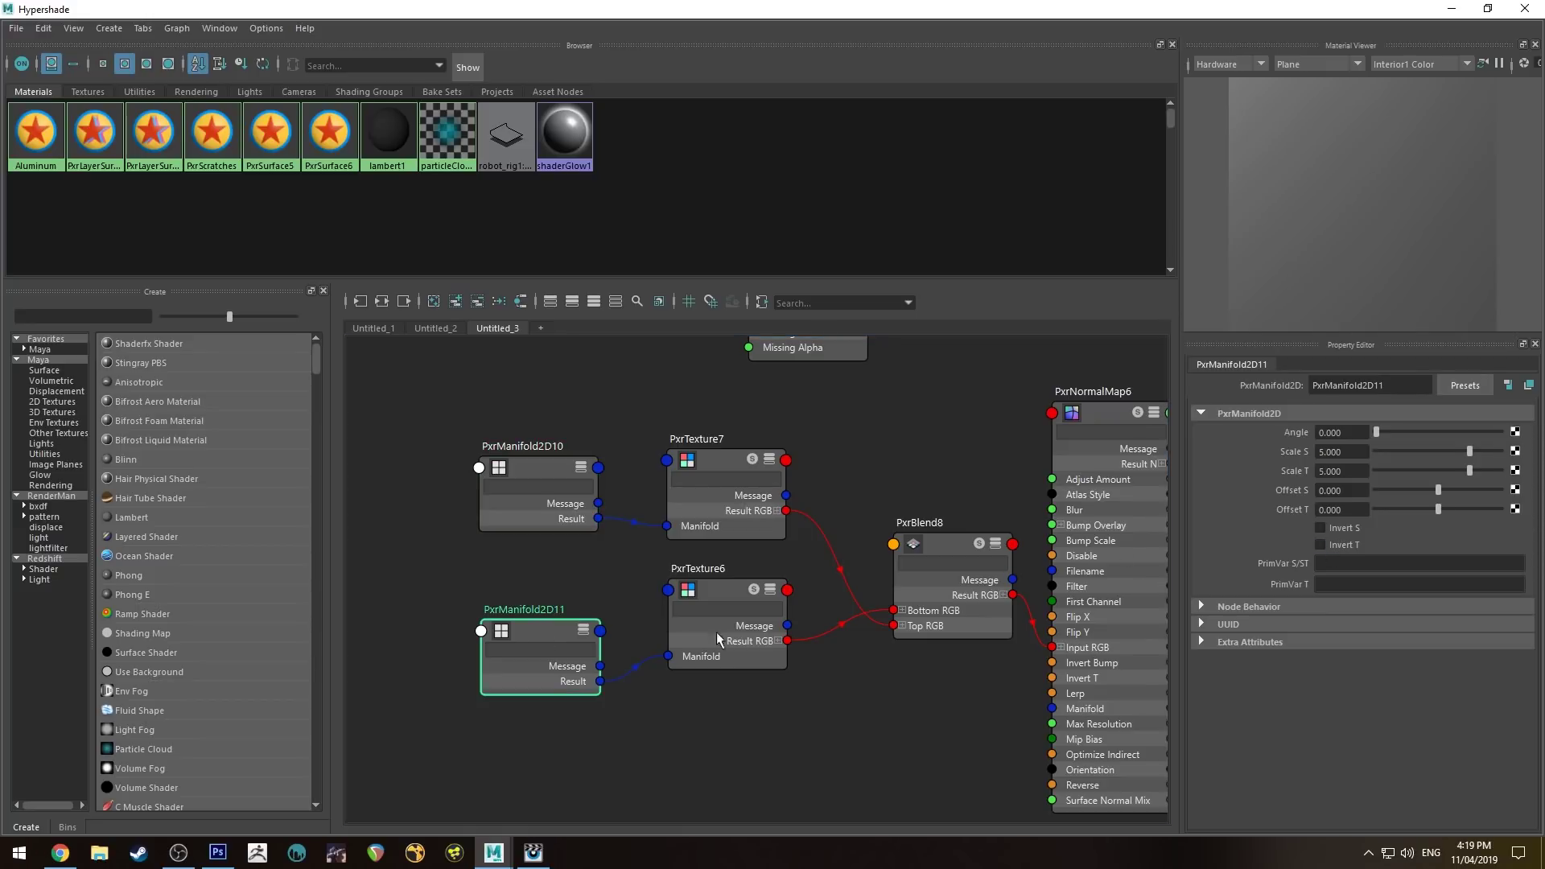
- Start a new interactive RenderMan render of the close-up sphere and bring up the image viewer
click(1452, 8)
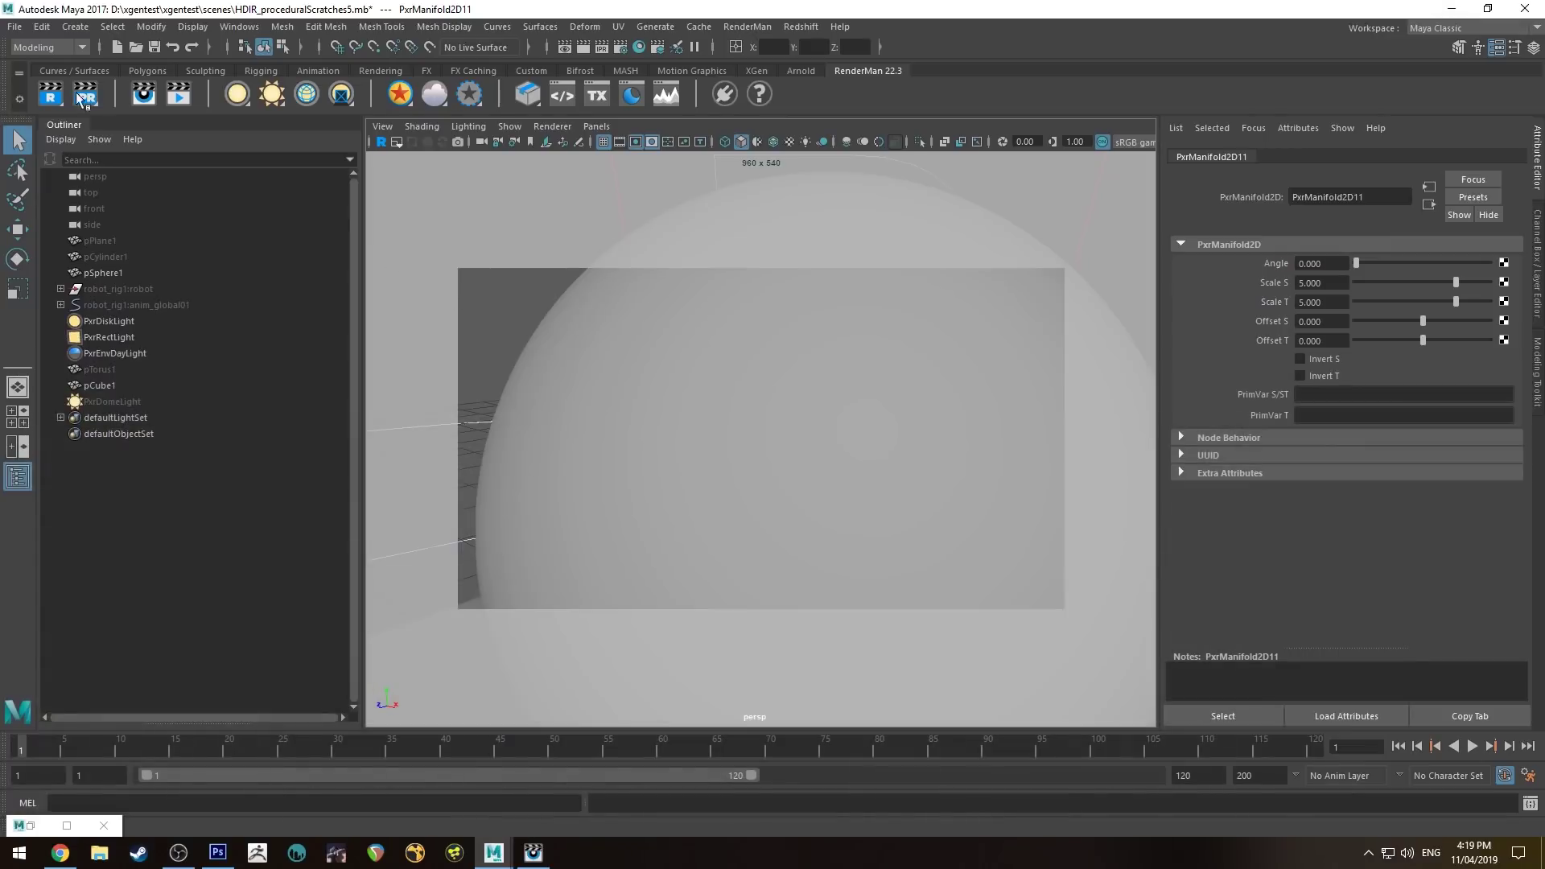
click(86, 95)
click(533, 852)
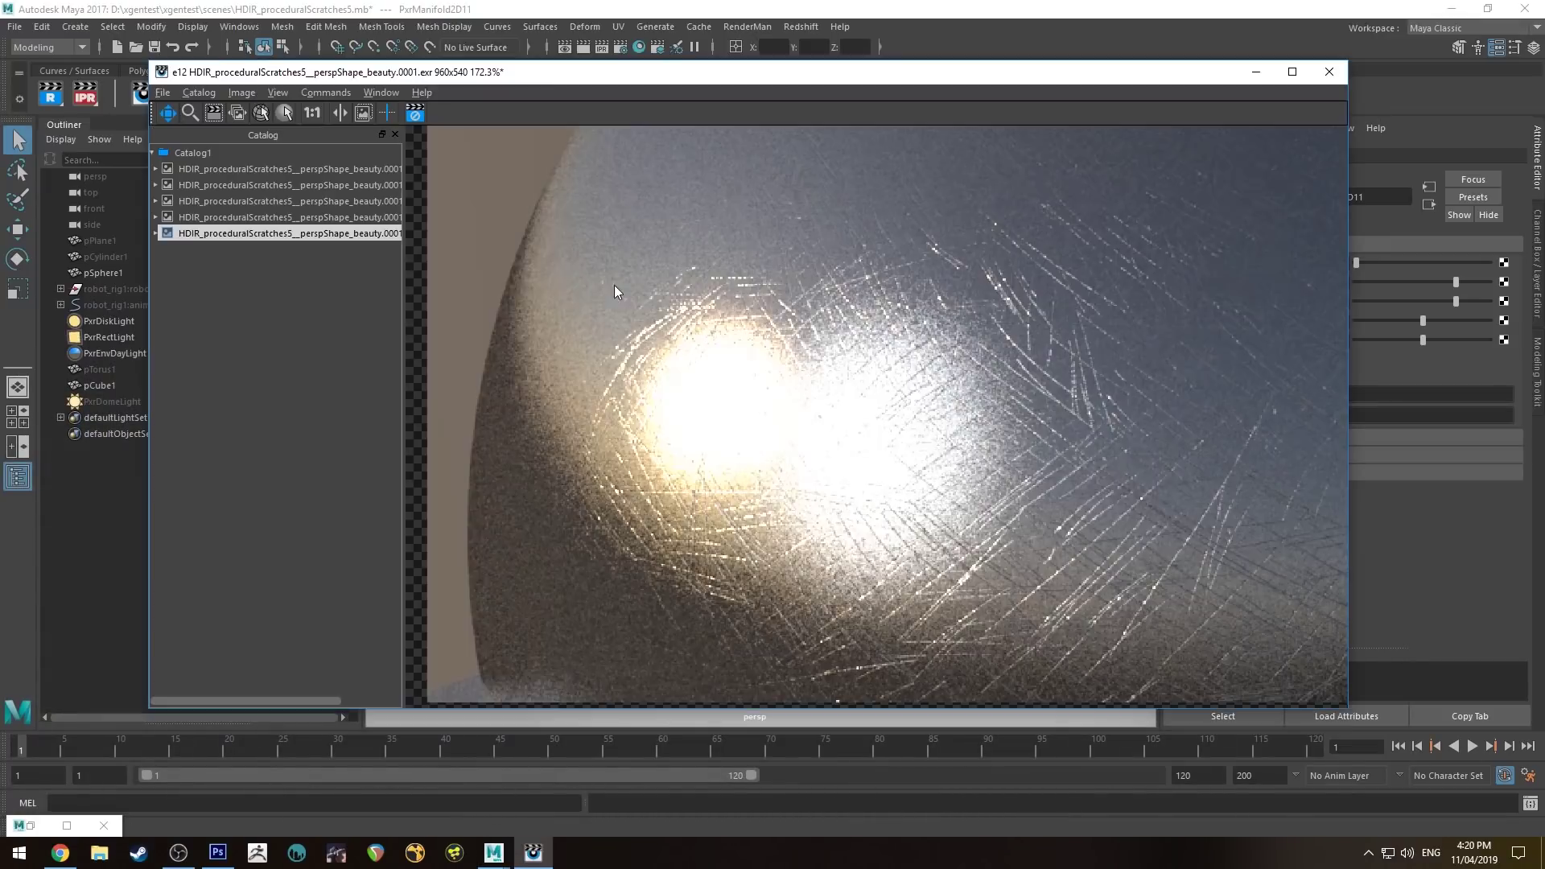
- Compare the newest catalog render with the previous one and examine the scratches around the light highlights
click(384, 216)
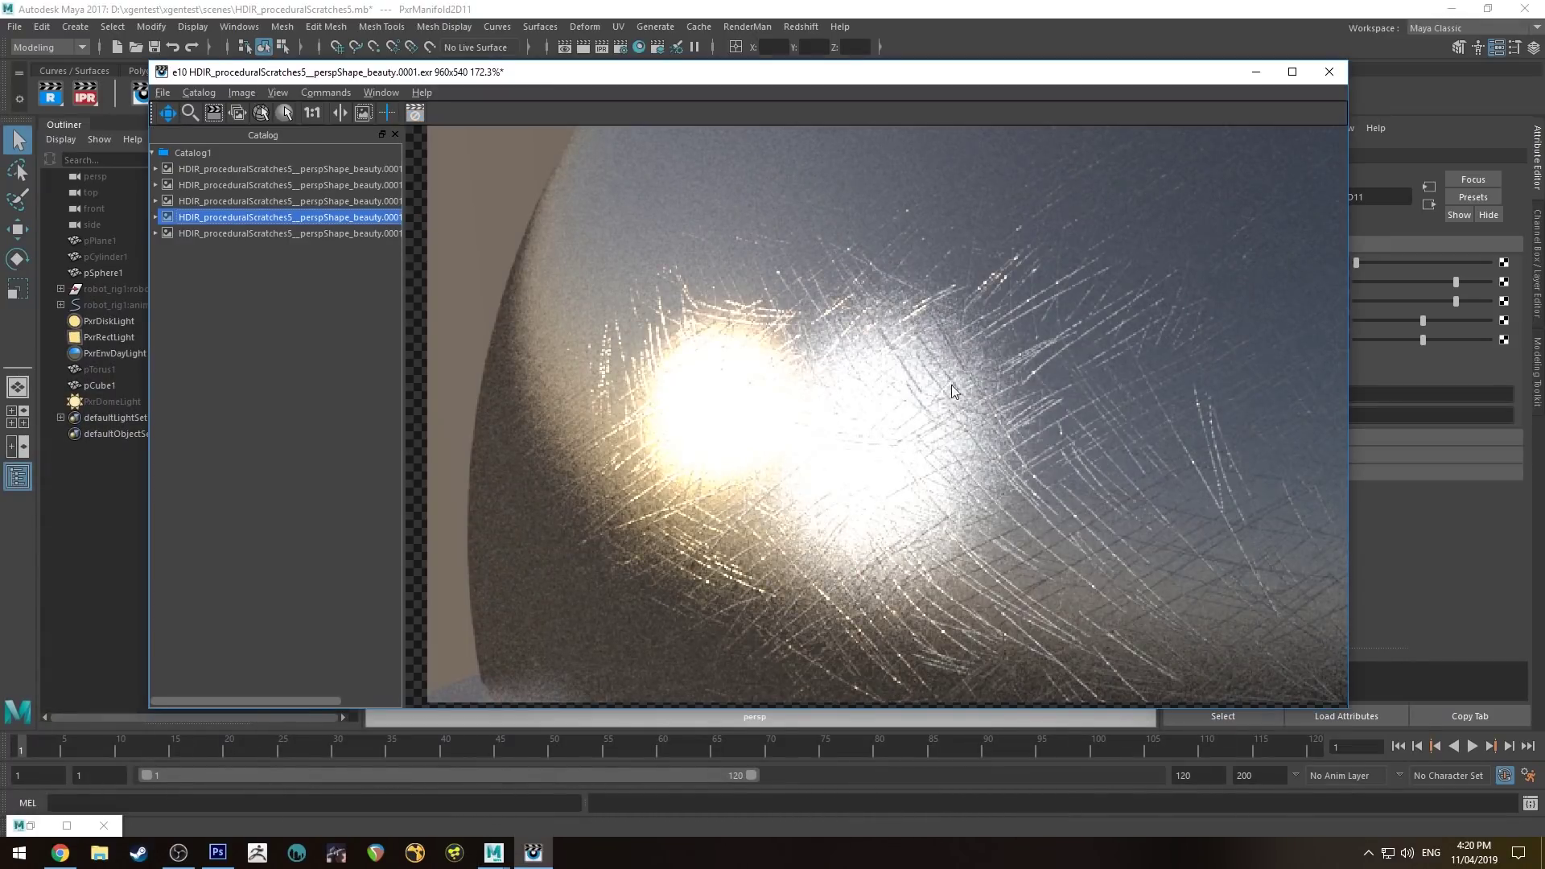
click(280, 233)
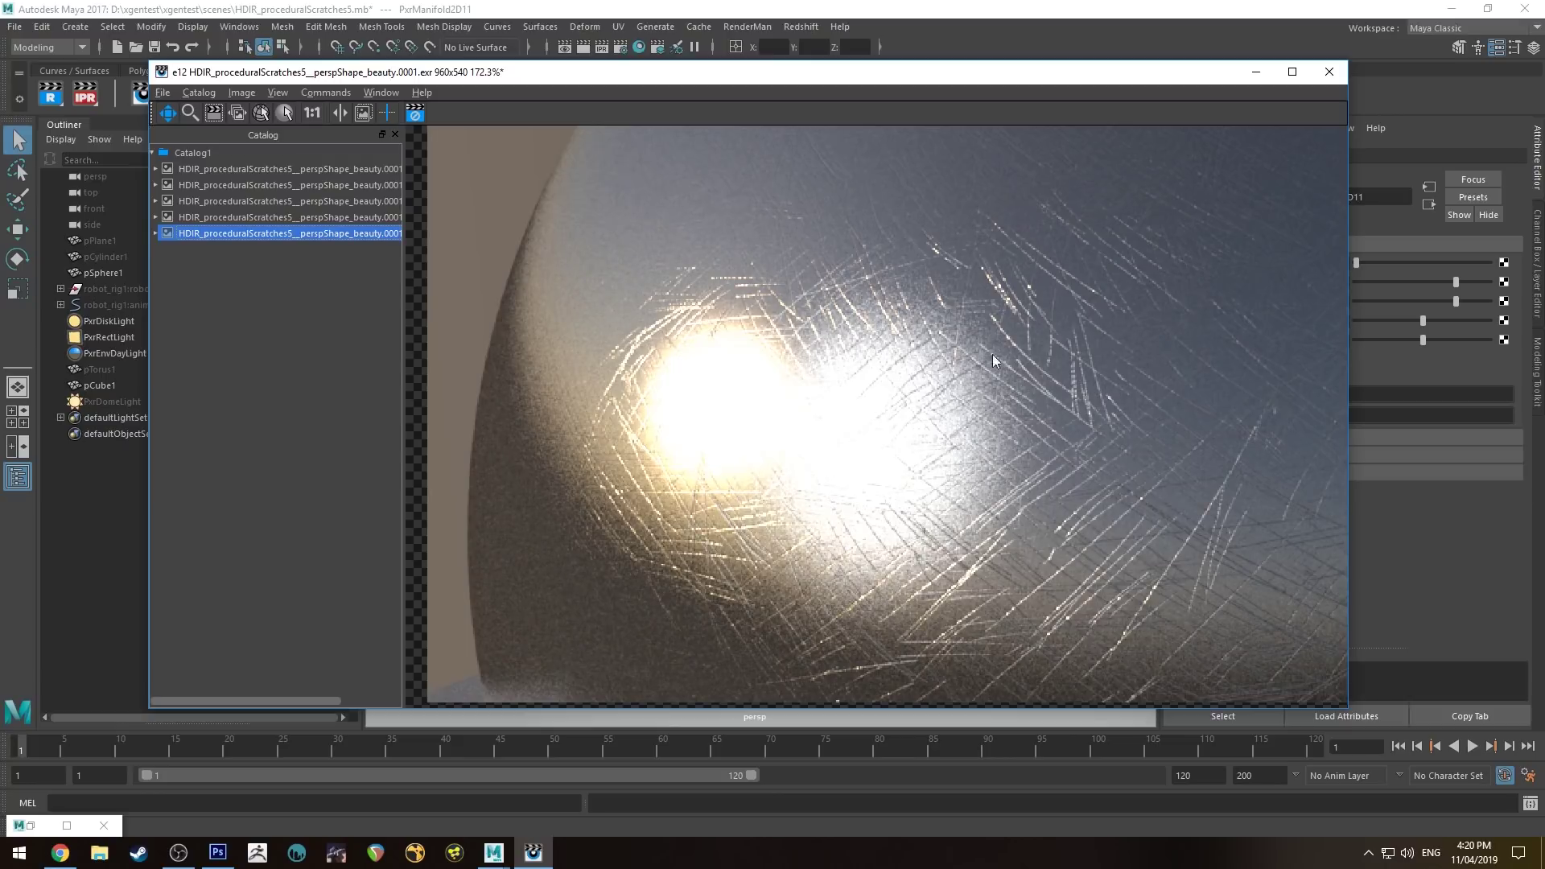
click(251, 217)
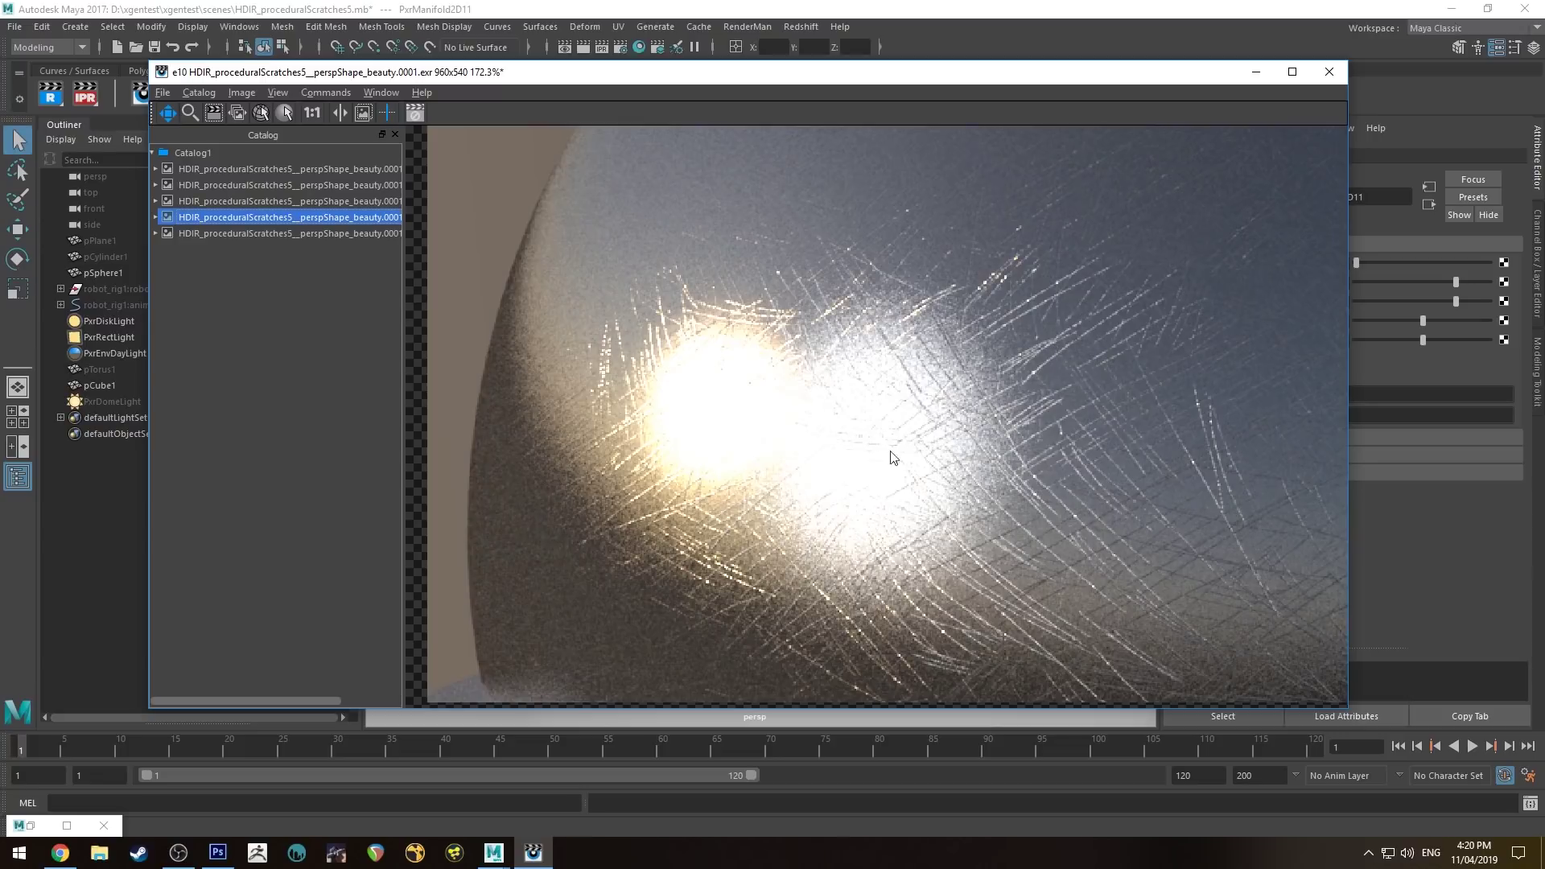
click(300, 231)
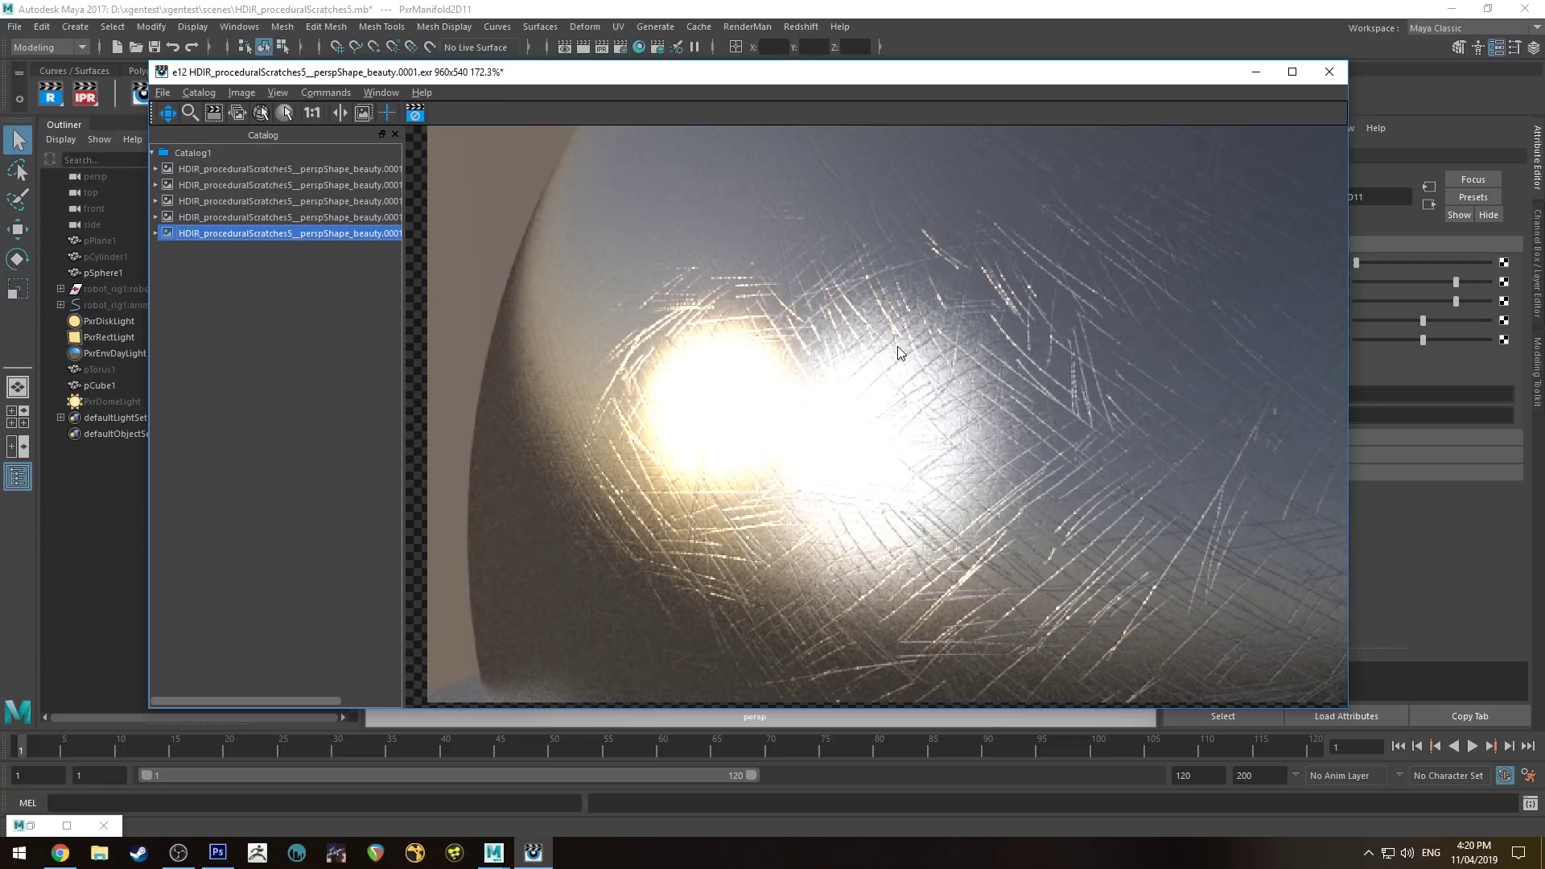
scroll(918, 355, down, 3)
scroll(701, 440, up, 2)
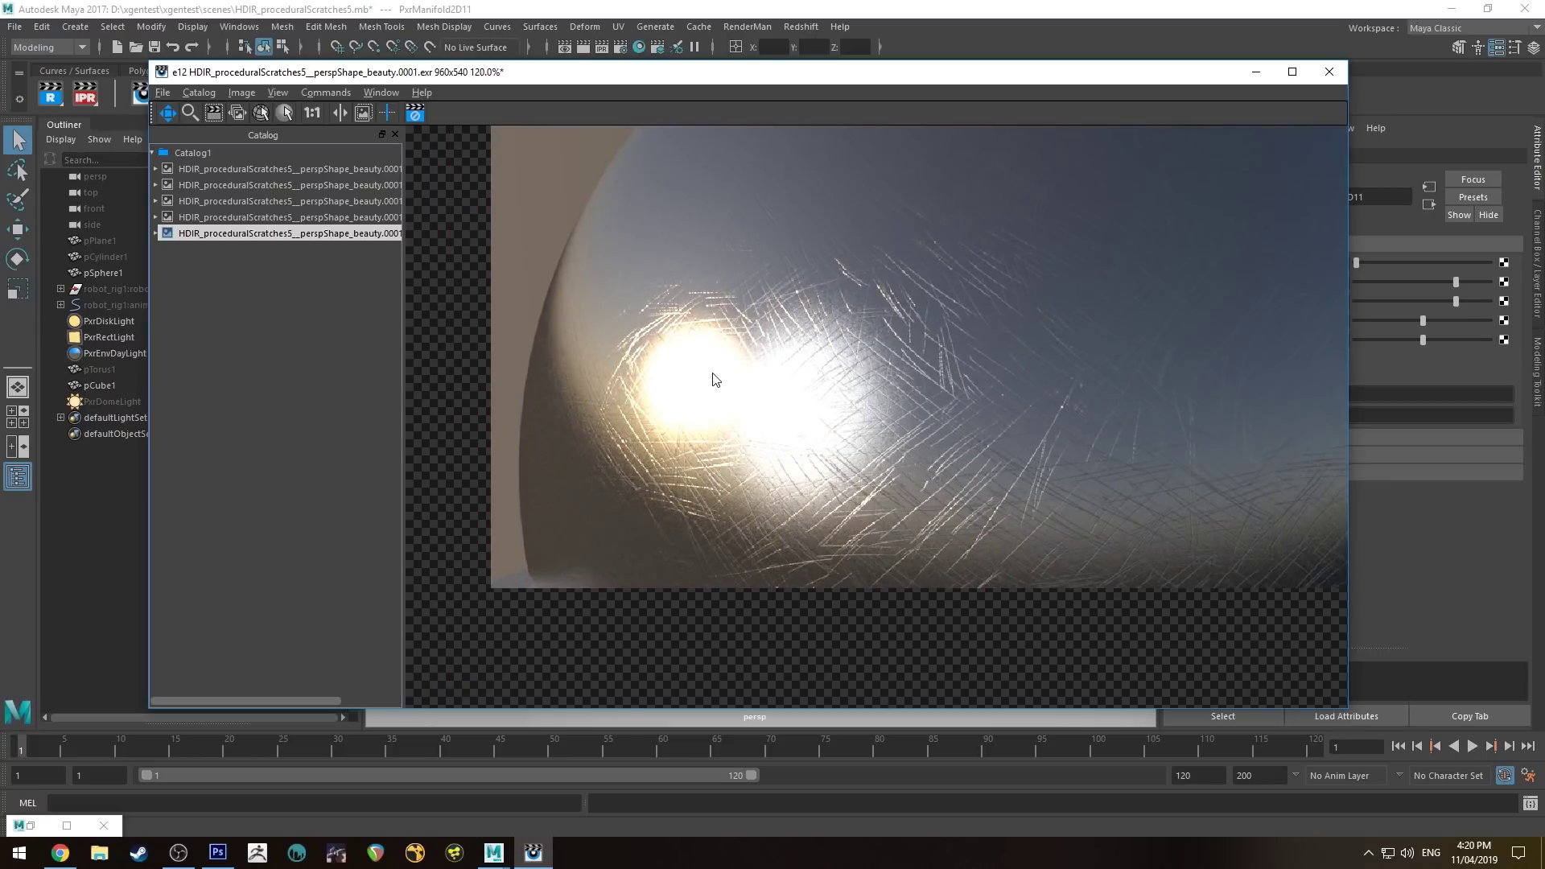
scroll(630, 375, up, 5)
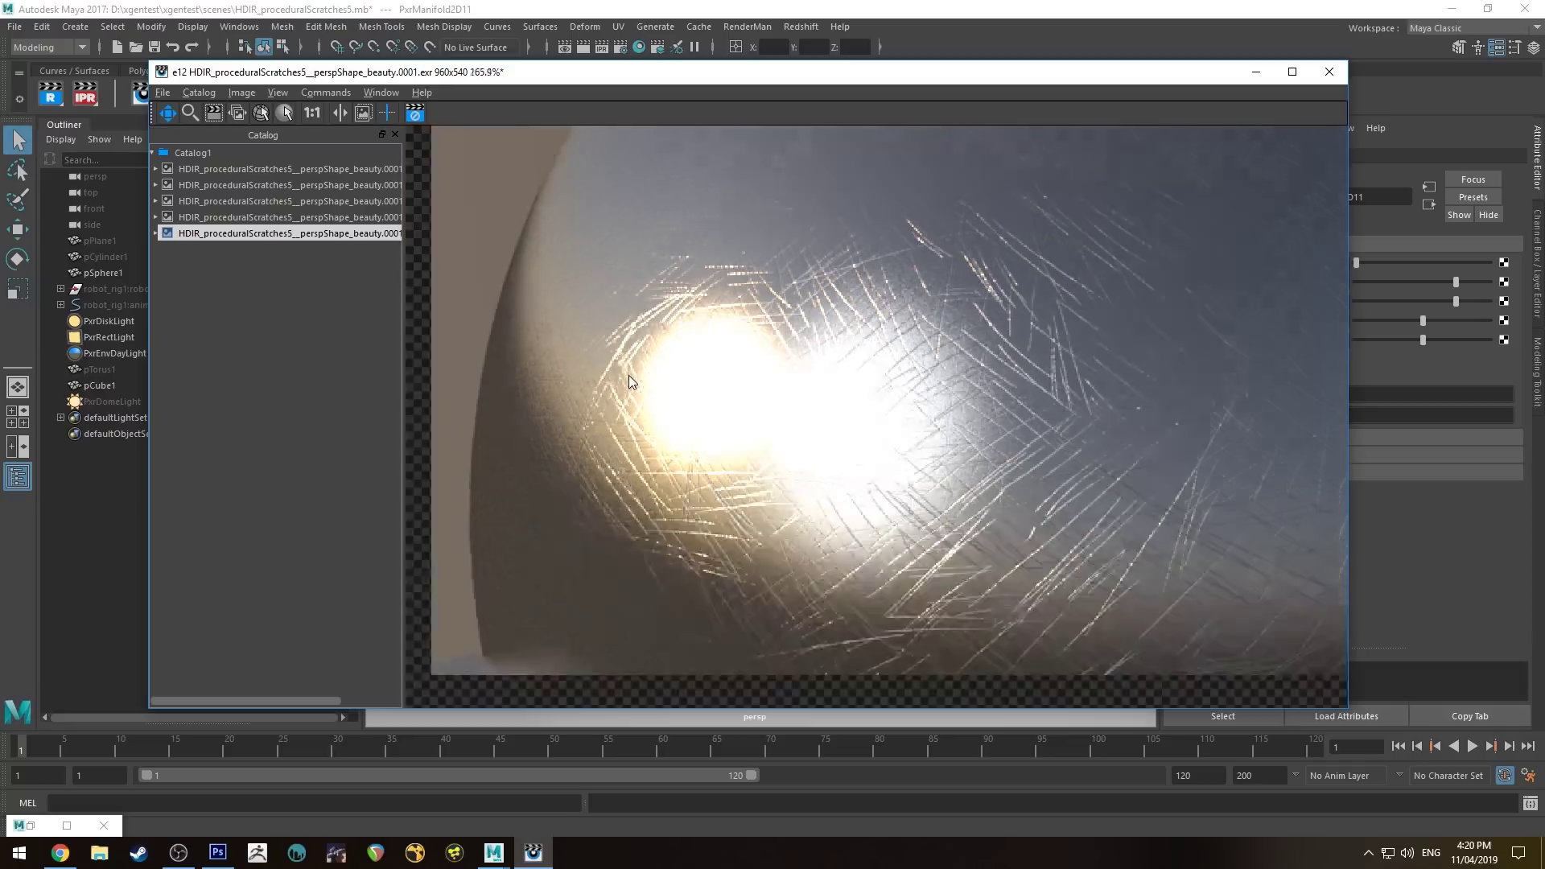
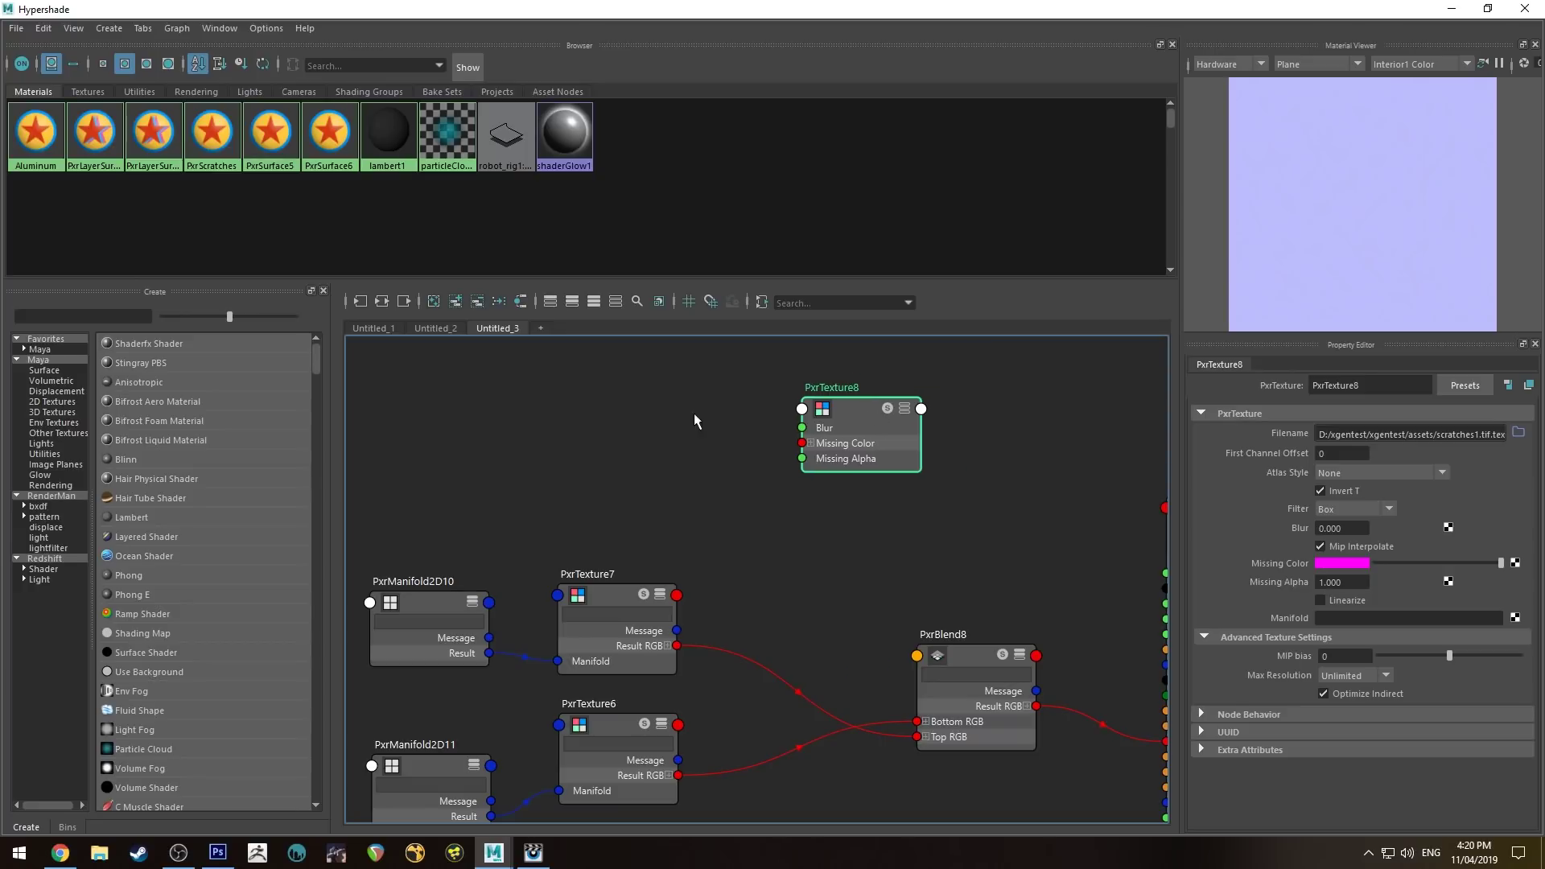
- Add a PxrManifold2D node and connect its result to the manifold input of PxrTexture8
text(mani)
key(Down)
key(Down)
key(Return)
click(610, 426)
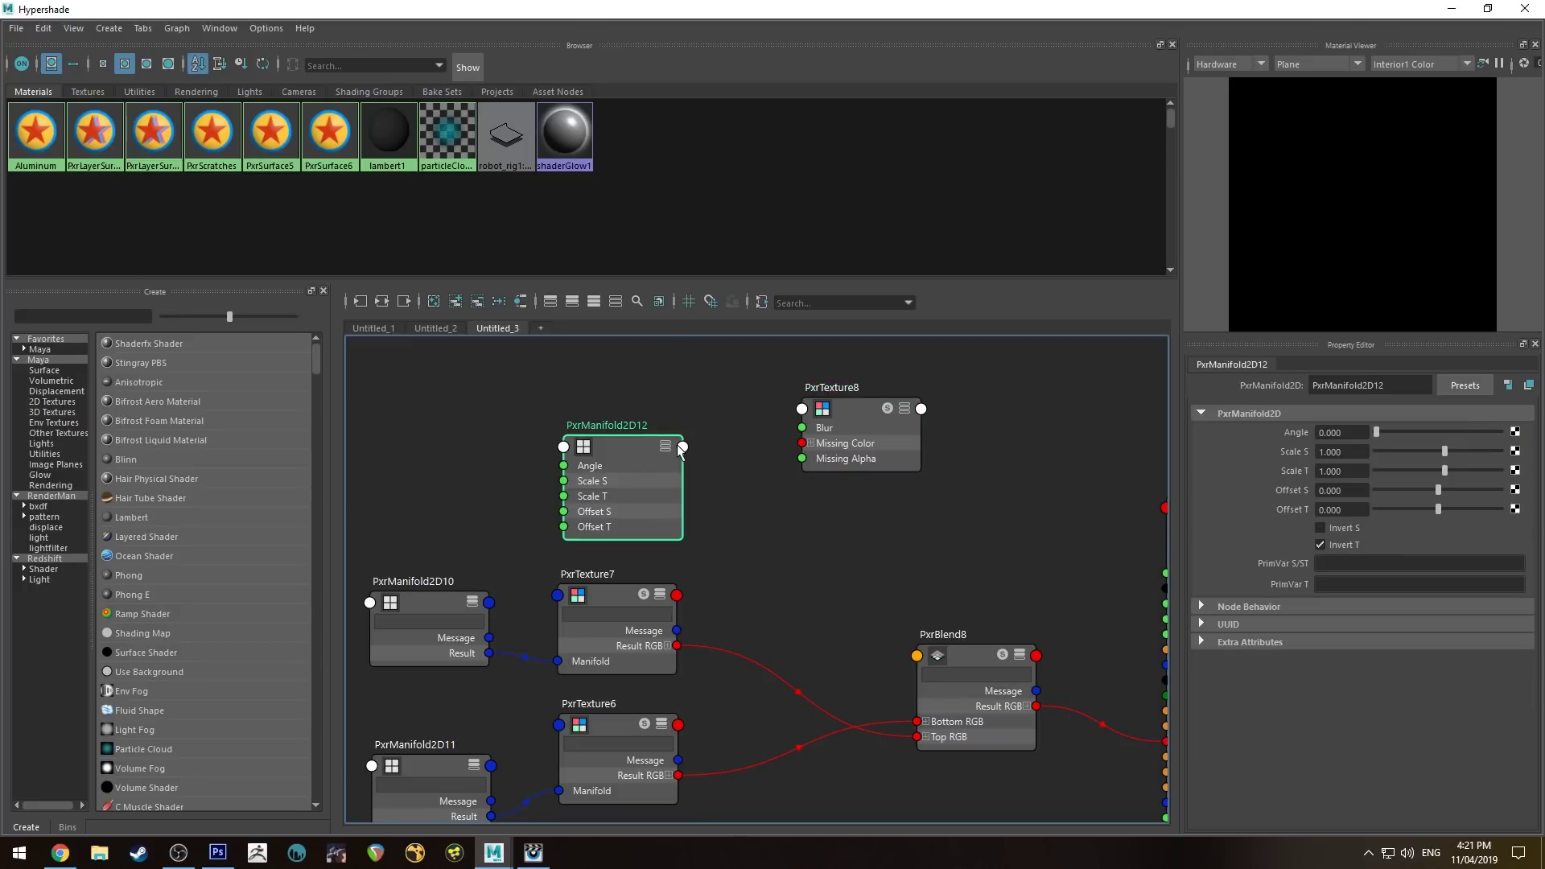
drag(615, 442, 593, 409)
key(2)
key(3)
drag(658, 461, 778, 421)
key(2)
- Add a PxrBlend node, feeding PxrTexture8's RGB result into Top RGB and PxrBlend8's RGB result into Bottom RGB
click(956, 510)
key(Tab)
text(pxrBlend)
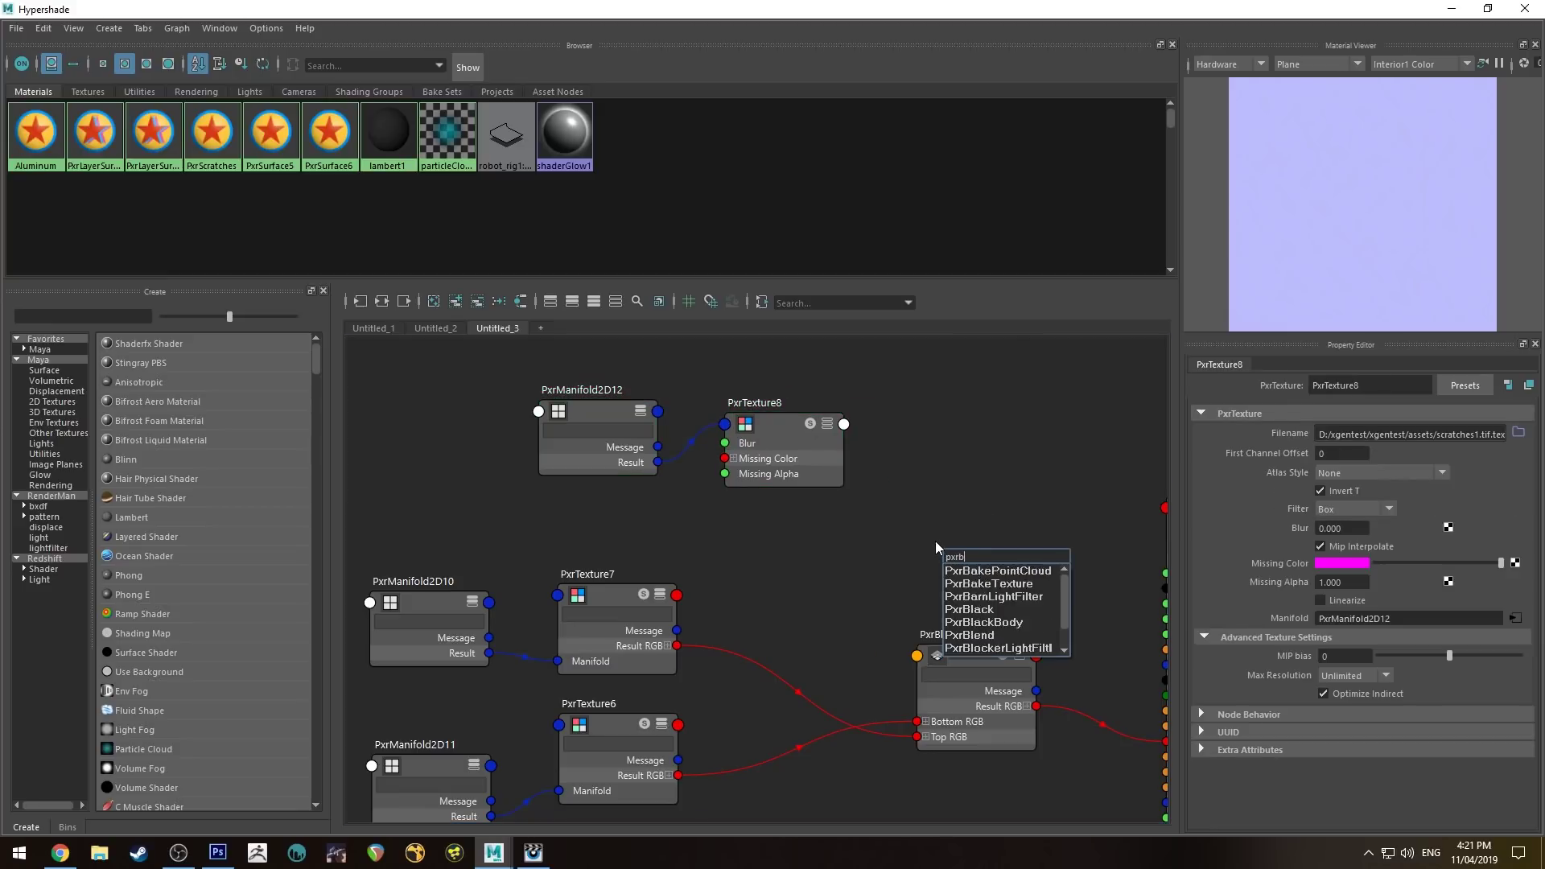
key(Return)
click(787, 426)
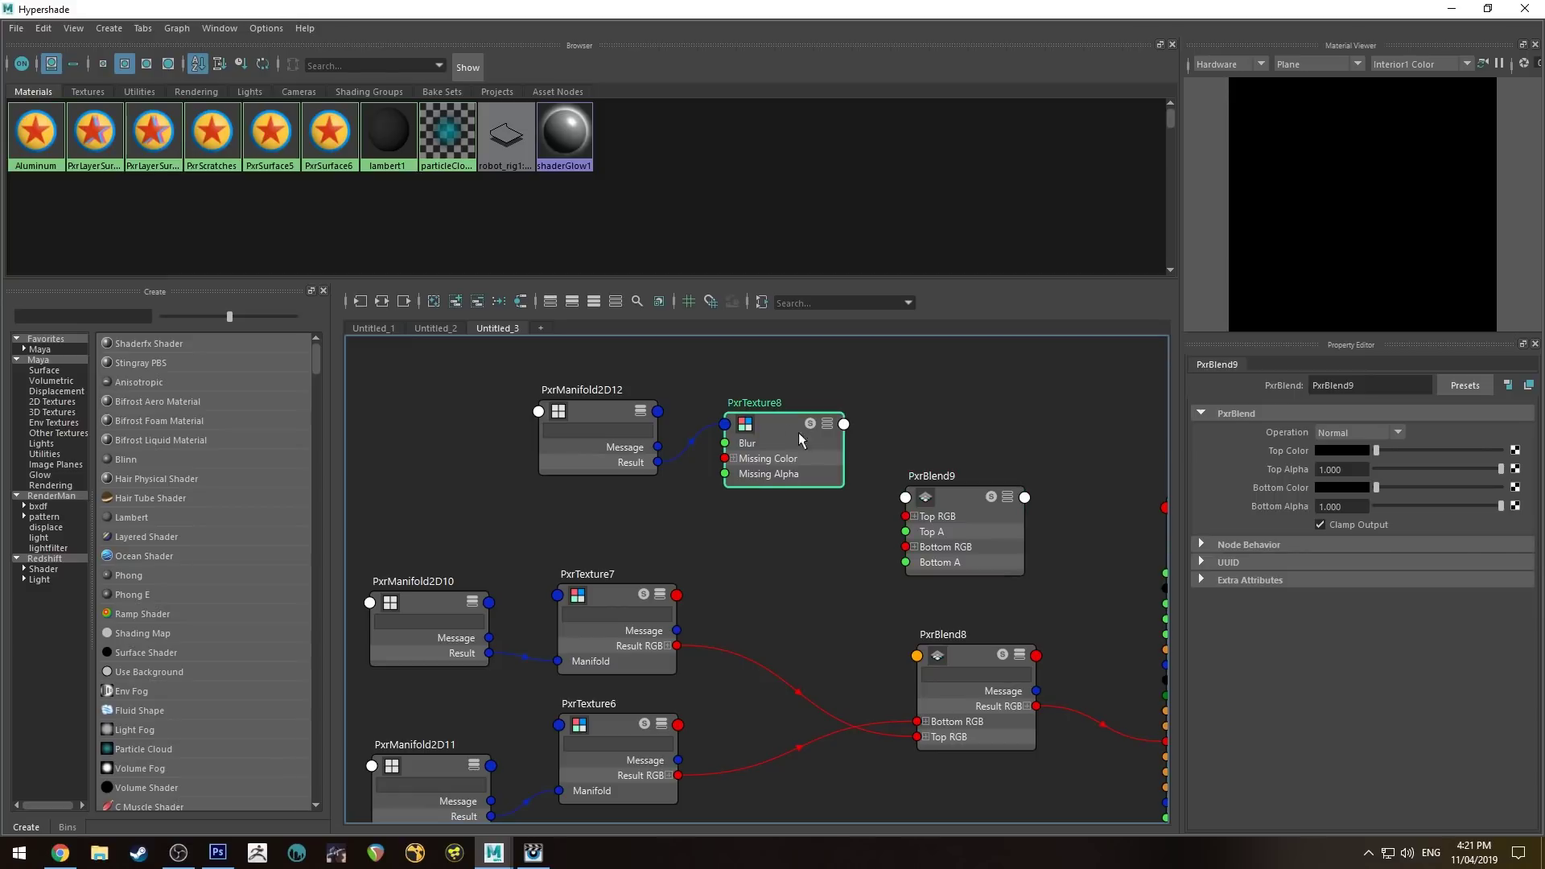
key(3)
drag(844, 536, 907, 516)
drag(800, 609, 658, 602)
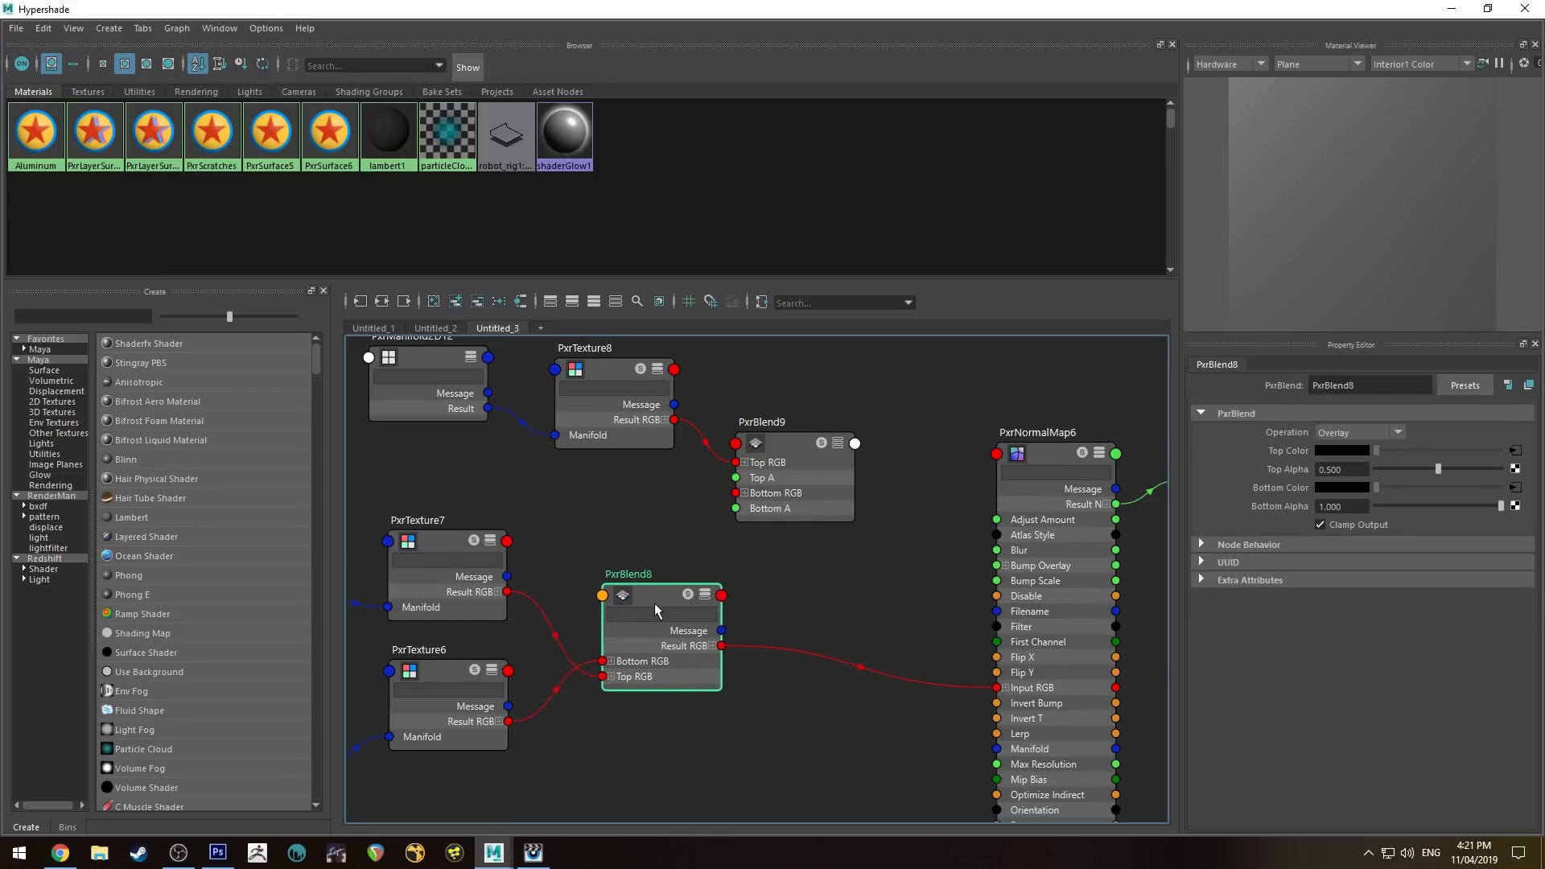
drag(808, 447, 844, 448)
drag(721, 645, 797, 494)
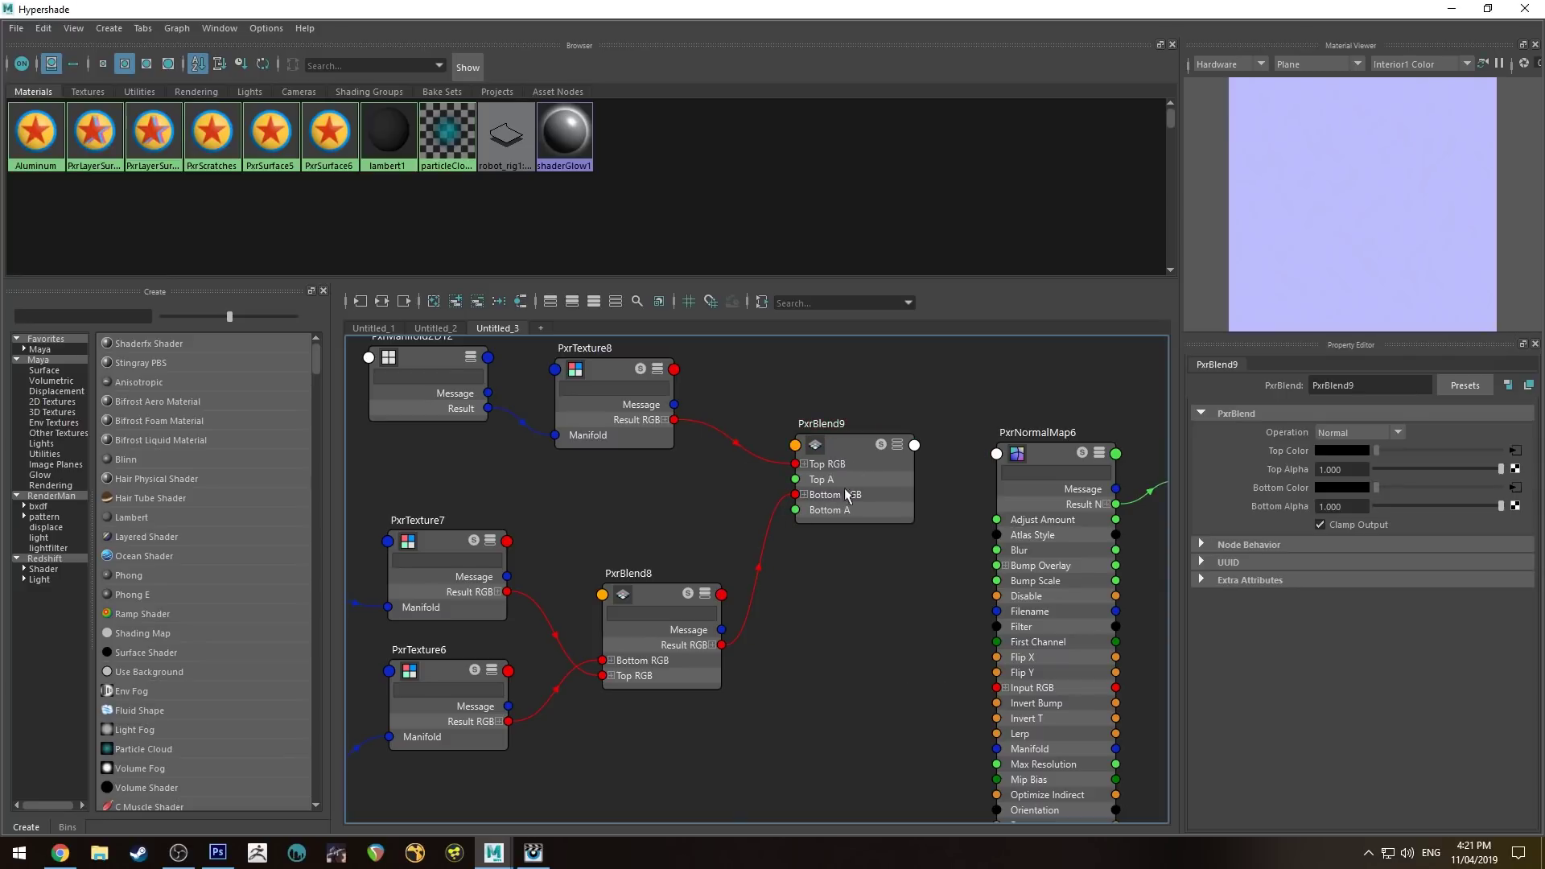
- Set Scale S and Scale T of PxrManifold2D12 to 15
click(647, 648)
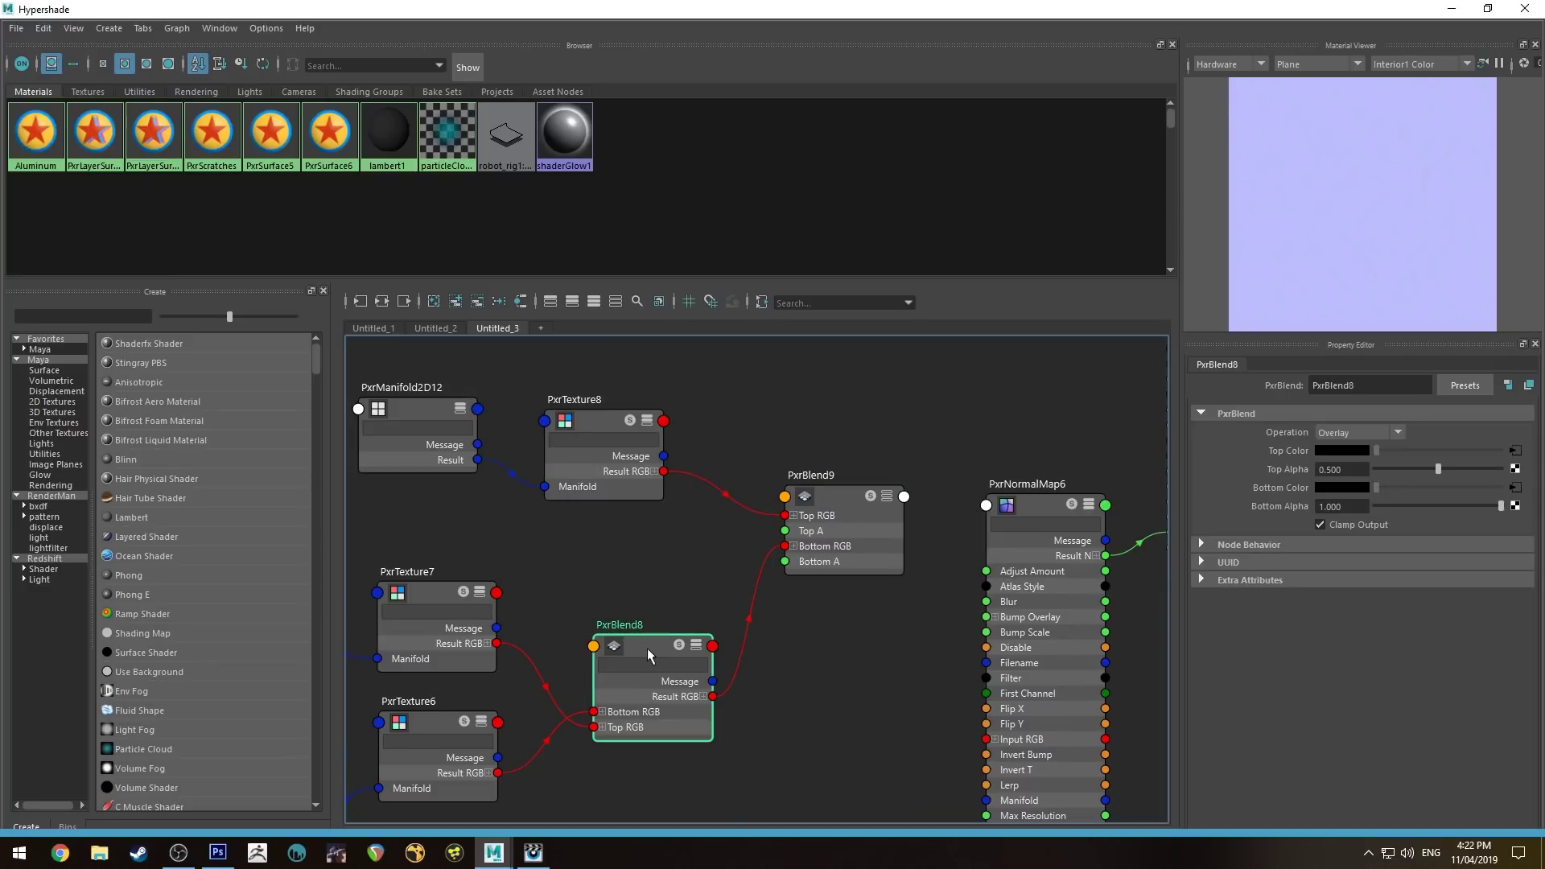
alt+middle_drag(519, 606, 594, 588)
alt+middle_drag(834, 551, 737, 606)
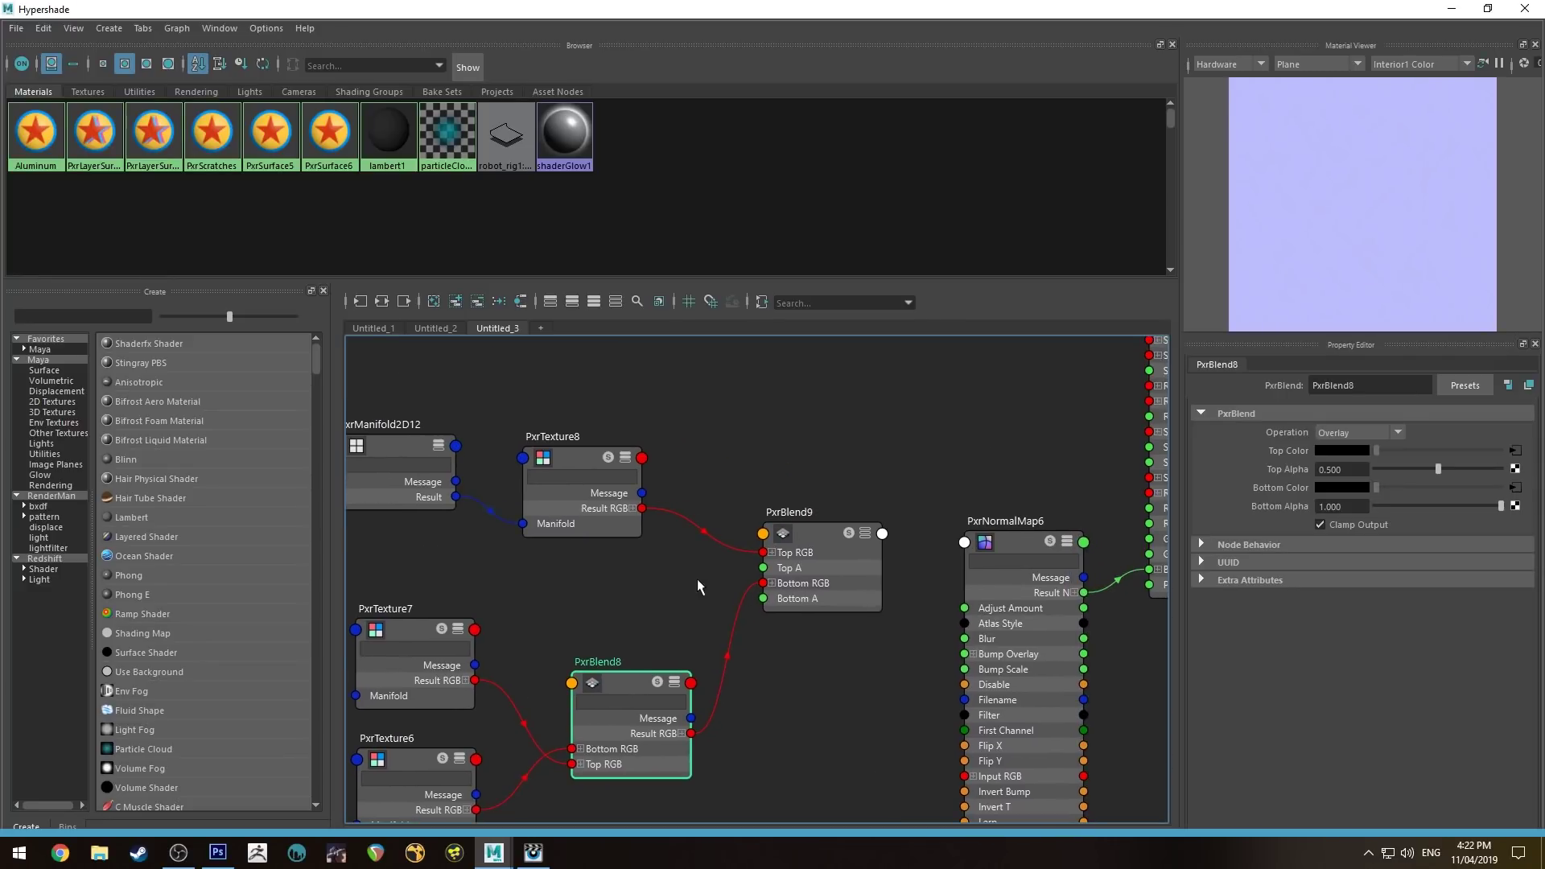
drag(828, 544, 831, 542)
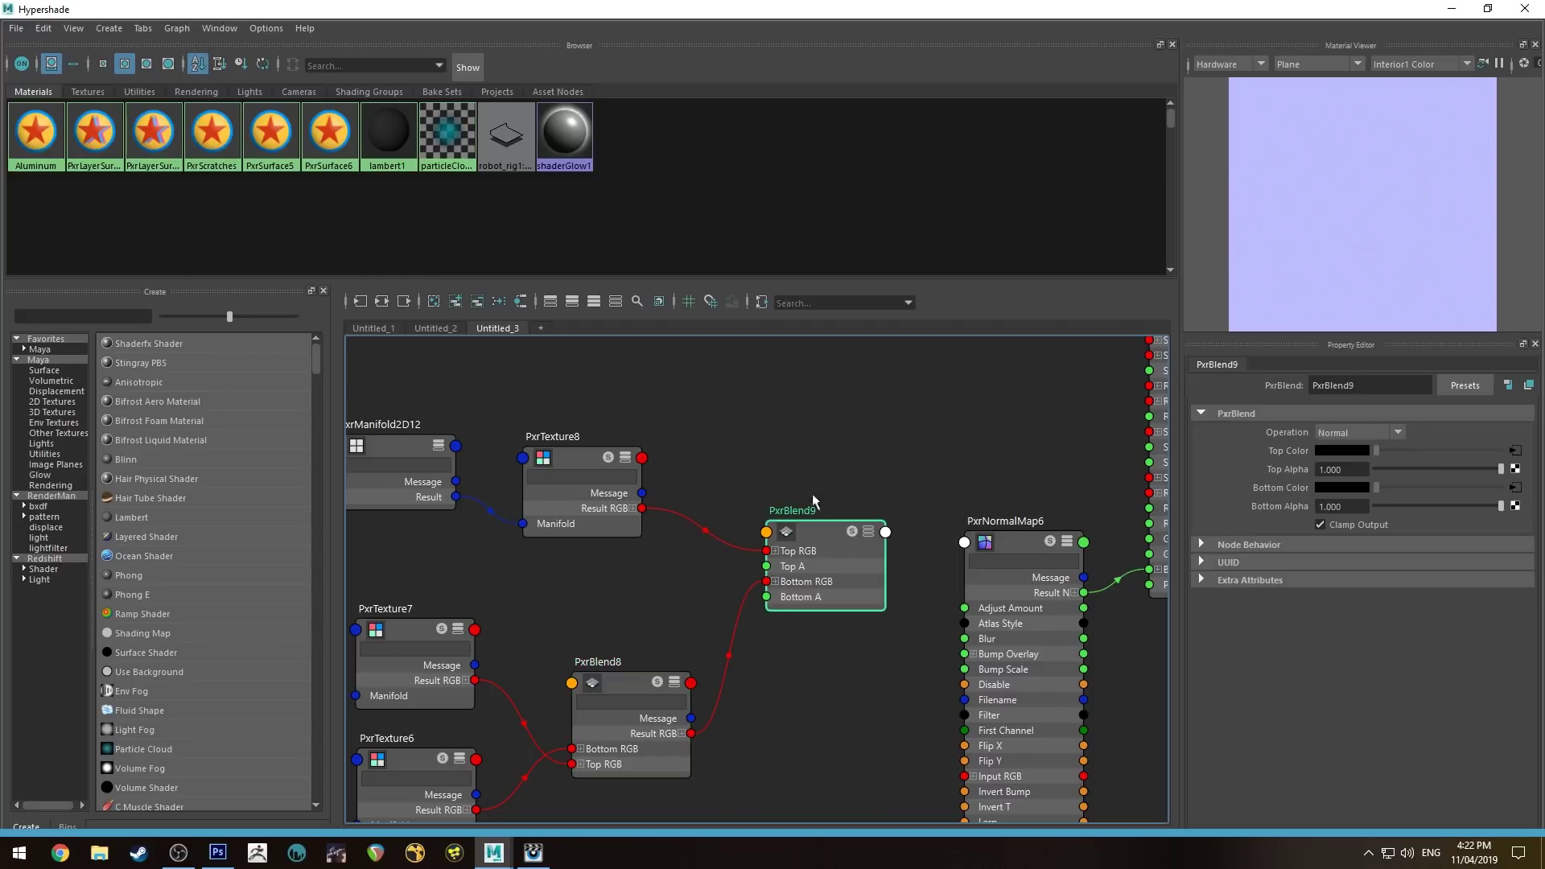
alt+middle_drag(534, 398, 606, 392)
click(645, 449)
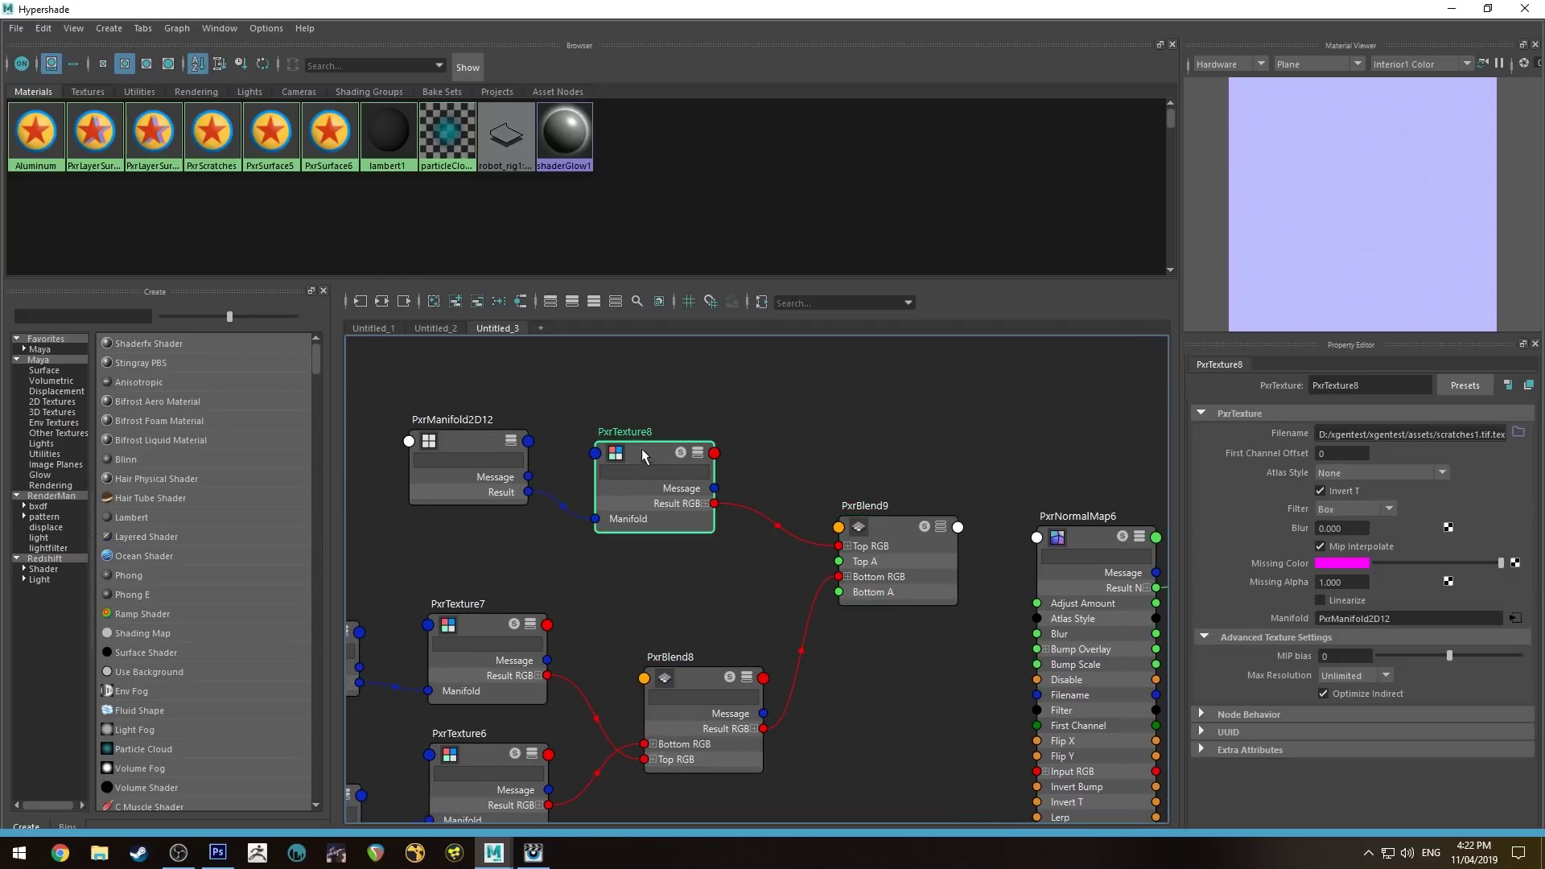
click(451, 429)
drag(1354, 453, 1290, 449)
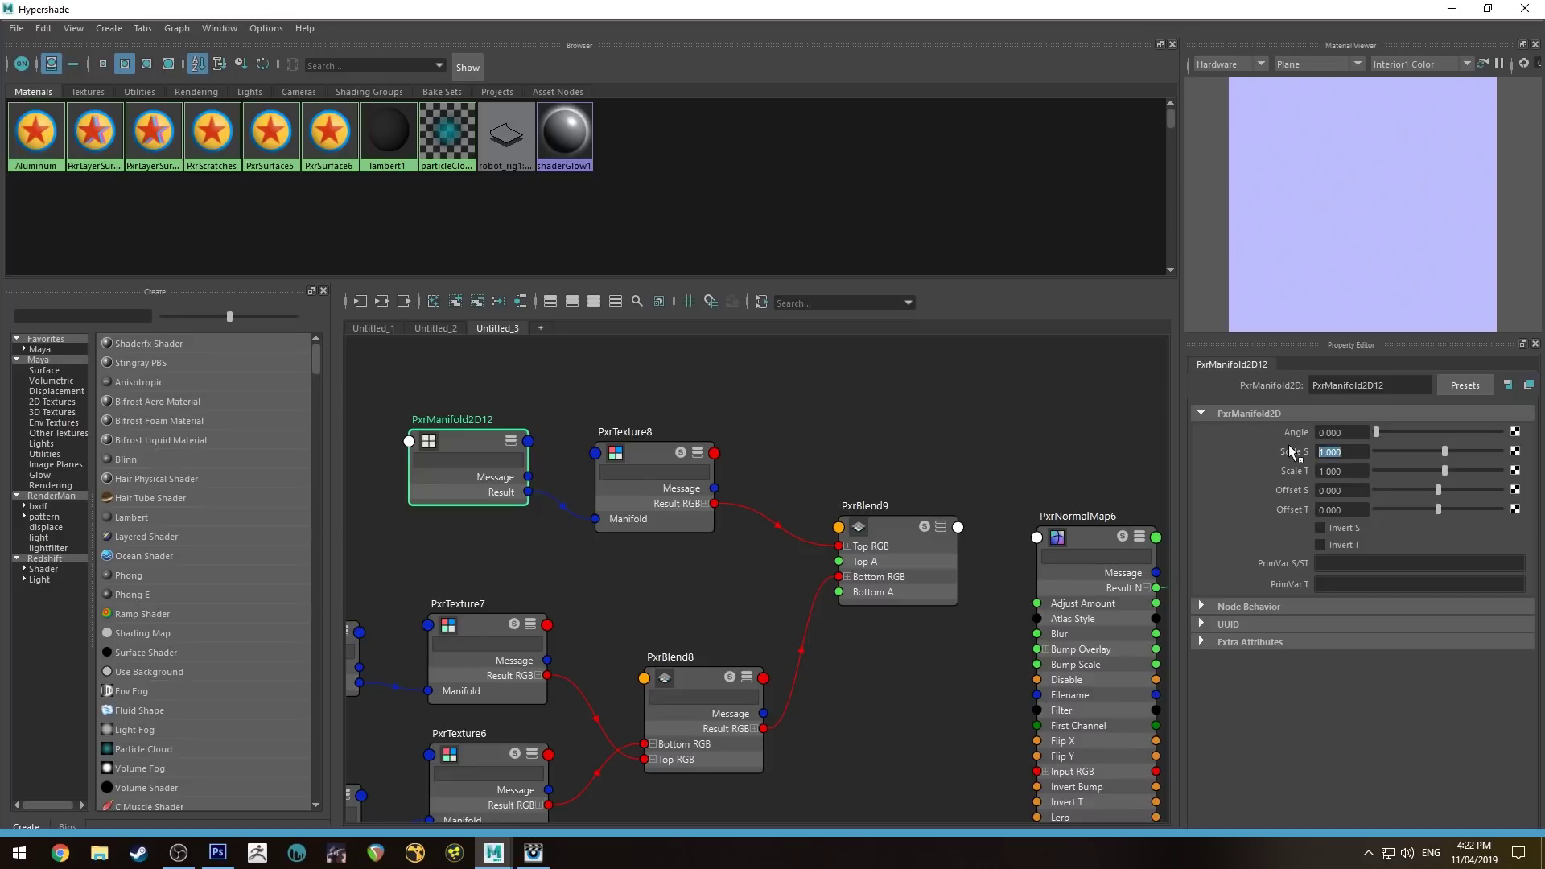
text(15)
key(Tab)
text(15)
key(Return)
- Connect the RGB result of PxrBlend9 to the Input RGB of PxrNormalMap6
alt+middle_drag(861, 475, 729, 417)
click(750, 544)
key(3)
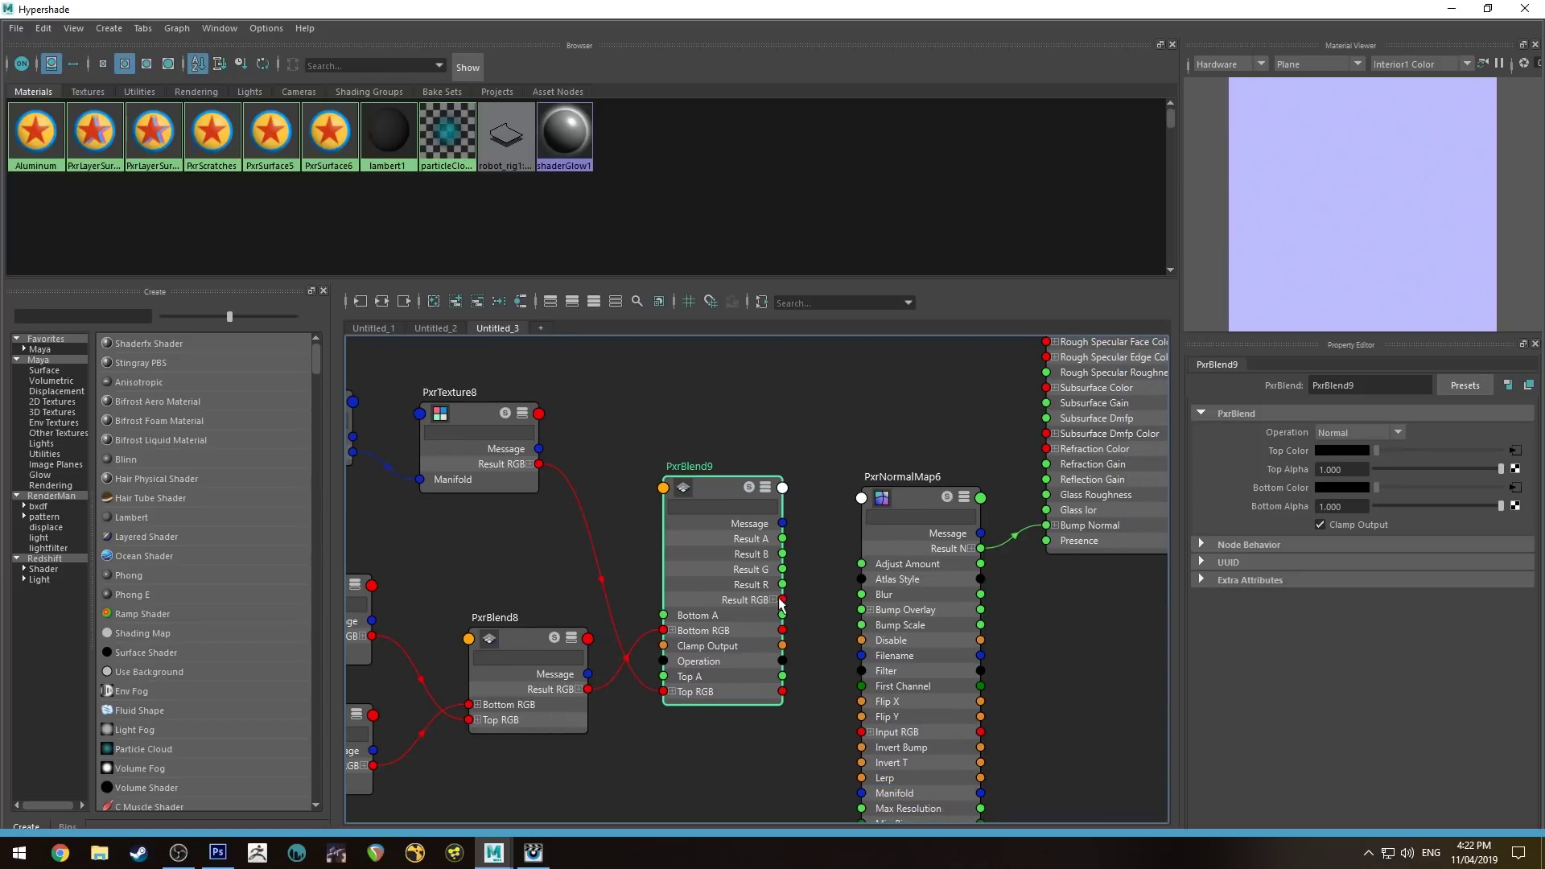
drag(783, 599, 877, 736)
key(2)
mouse_move(900, 448)
alt+middle_down()
mouse_move(874, 451)
mouse_move(987, 448)
alt+middle_up()
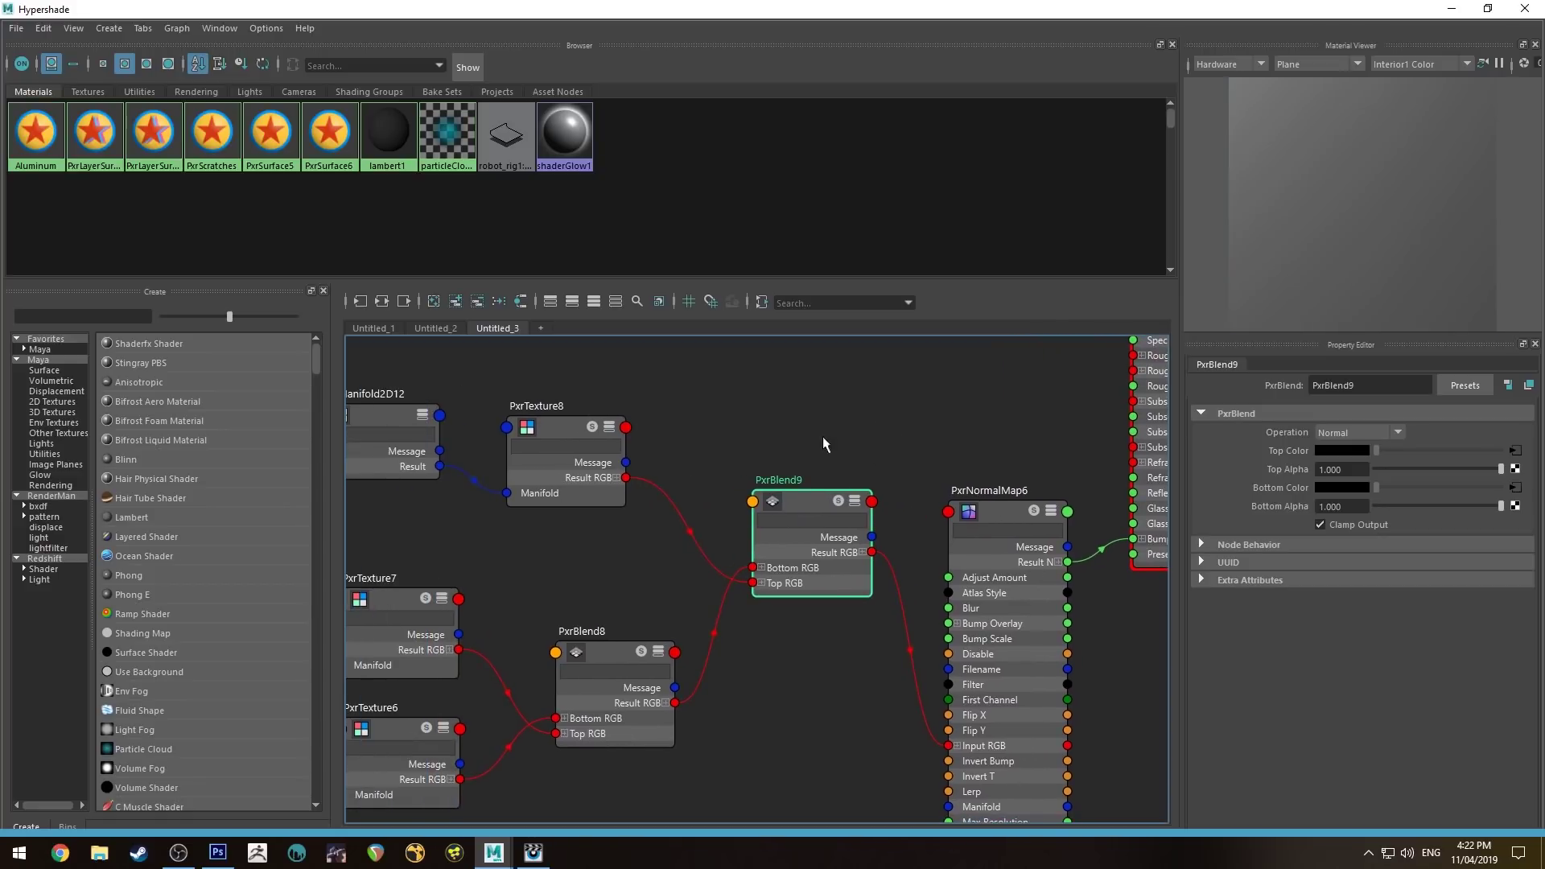
- Set the top alpha of PxrBlend9 to 0.5
alt+middle_drag(809, 437, 947, 434)
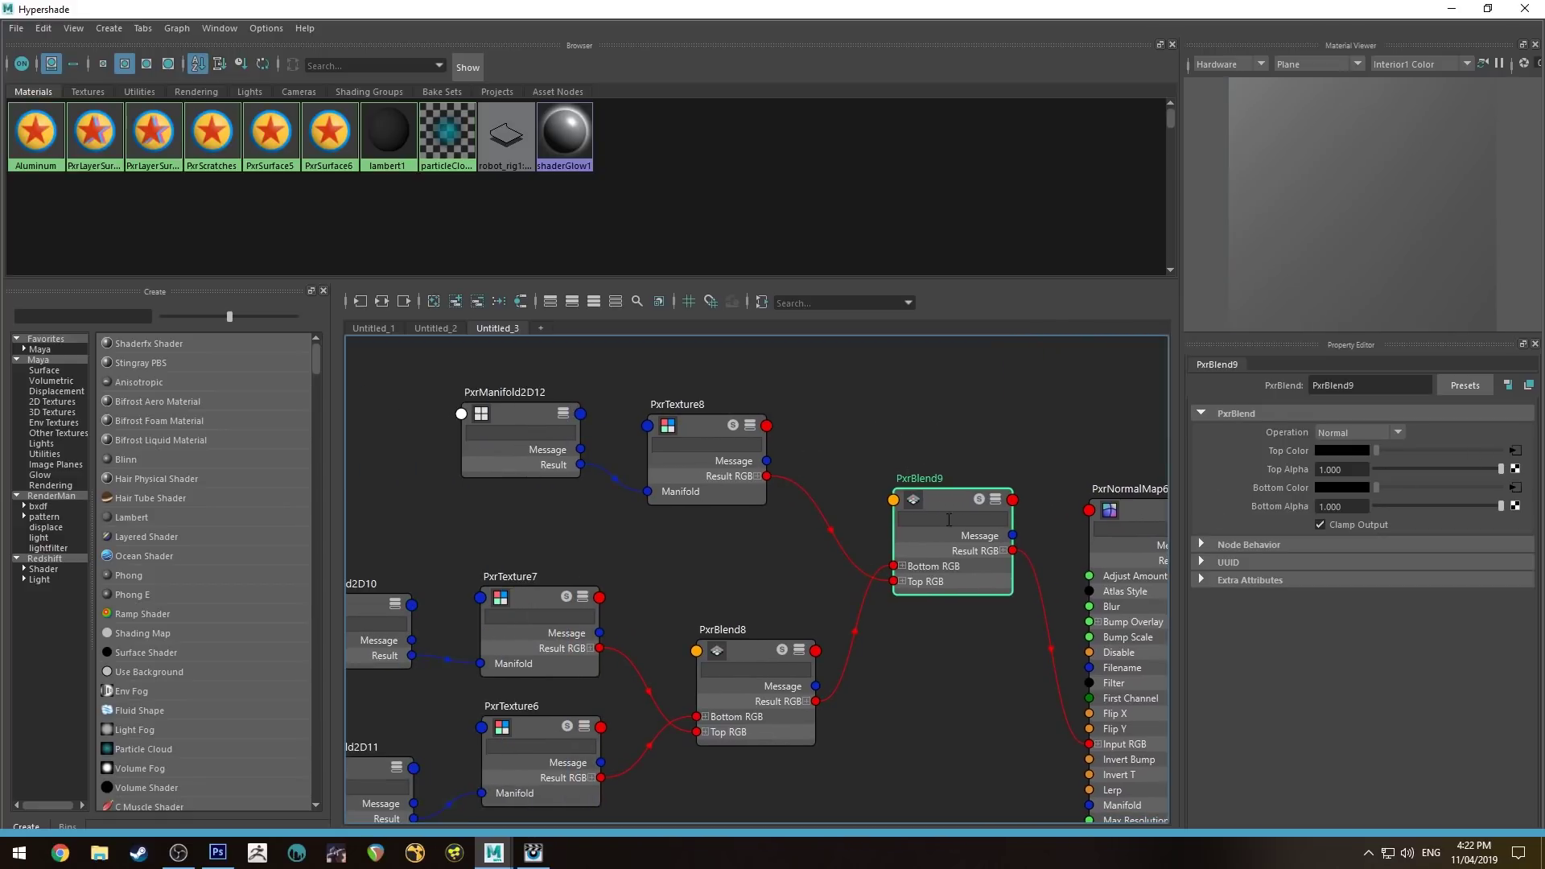
click(1359, 472)
text(.5)
key(Return)
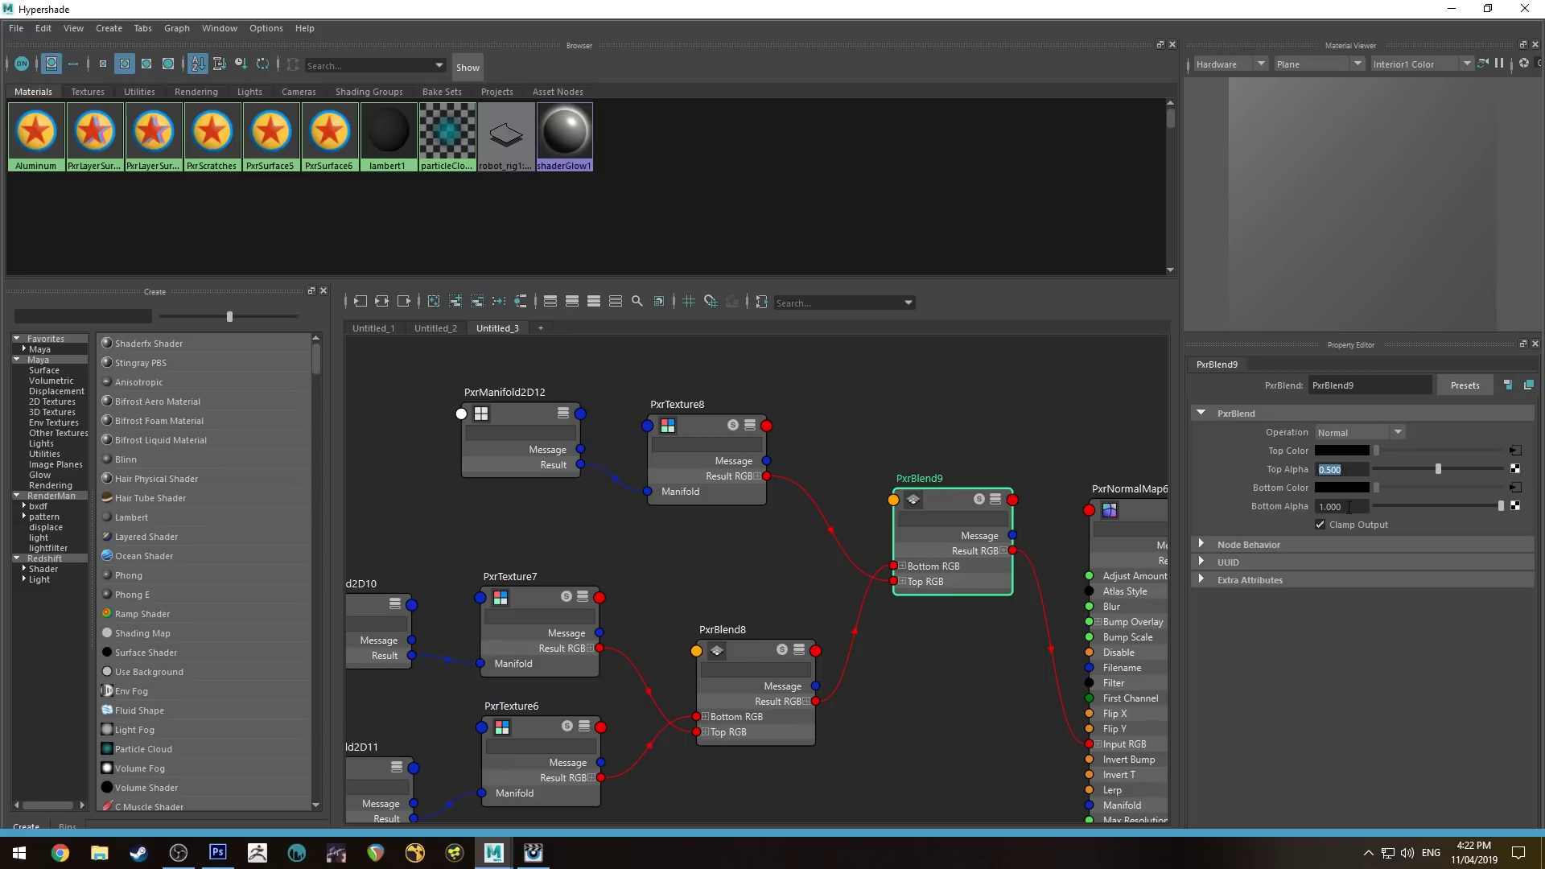
- Set the bottom alpha of PxrBlend8 to 0.75
click(748, 644)
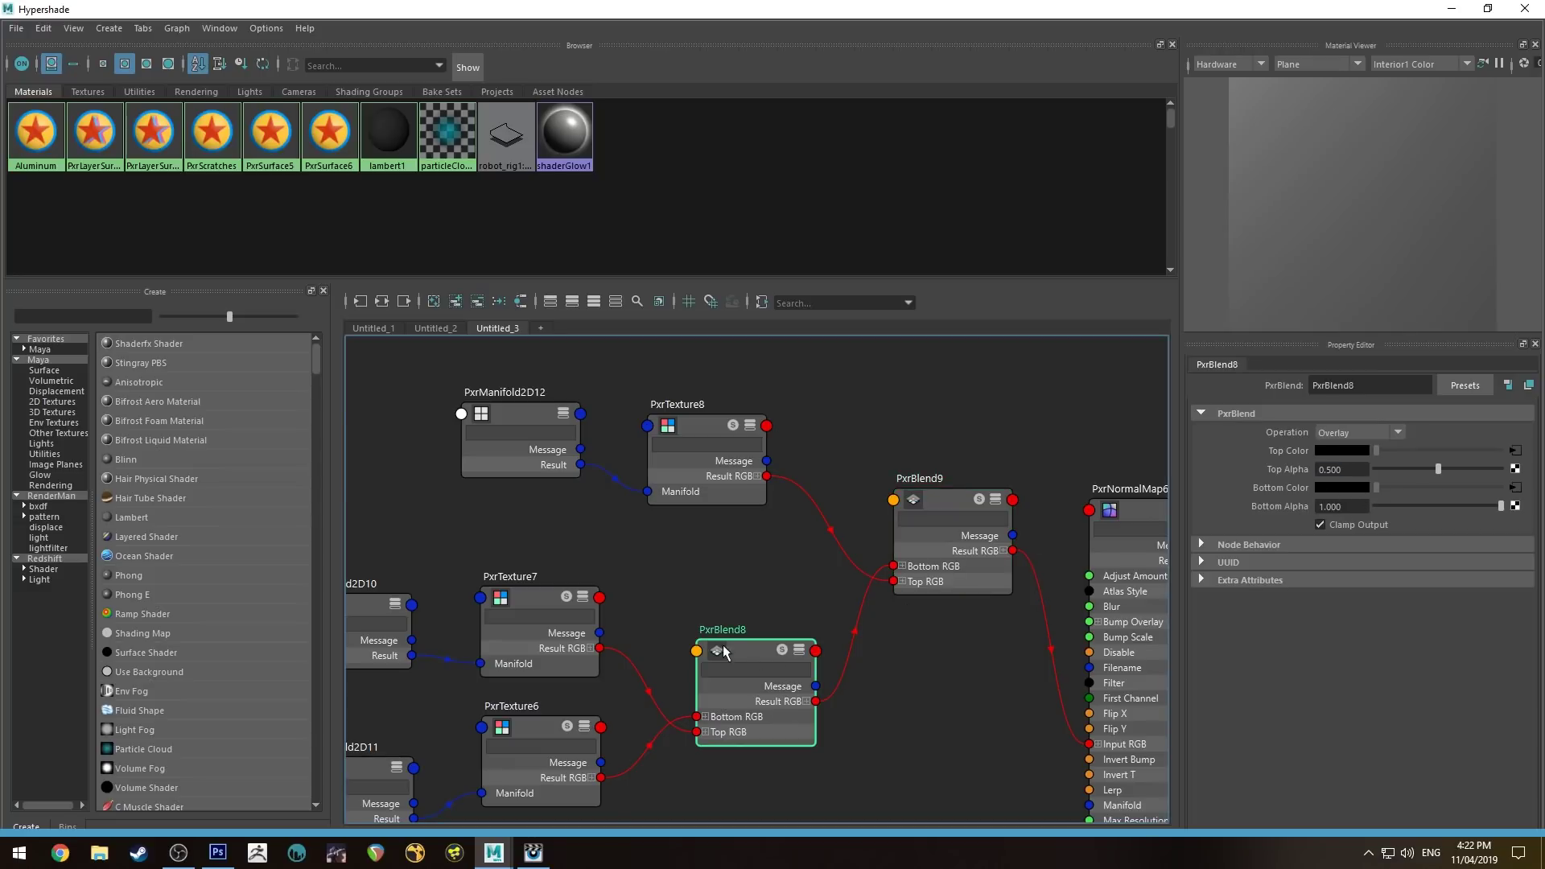
click(969, 495)
click(756, 644)
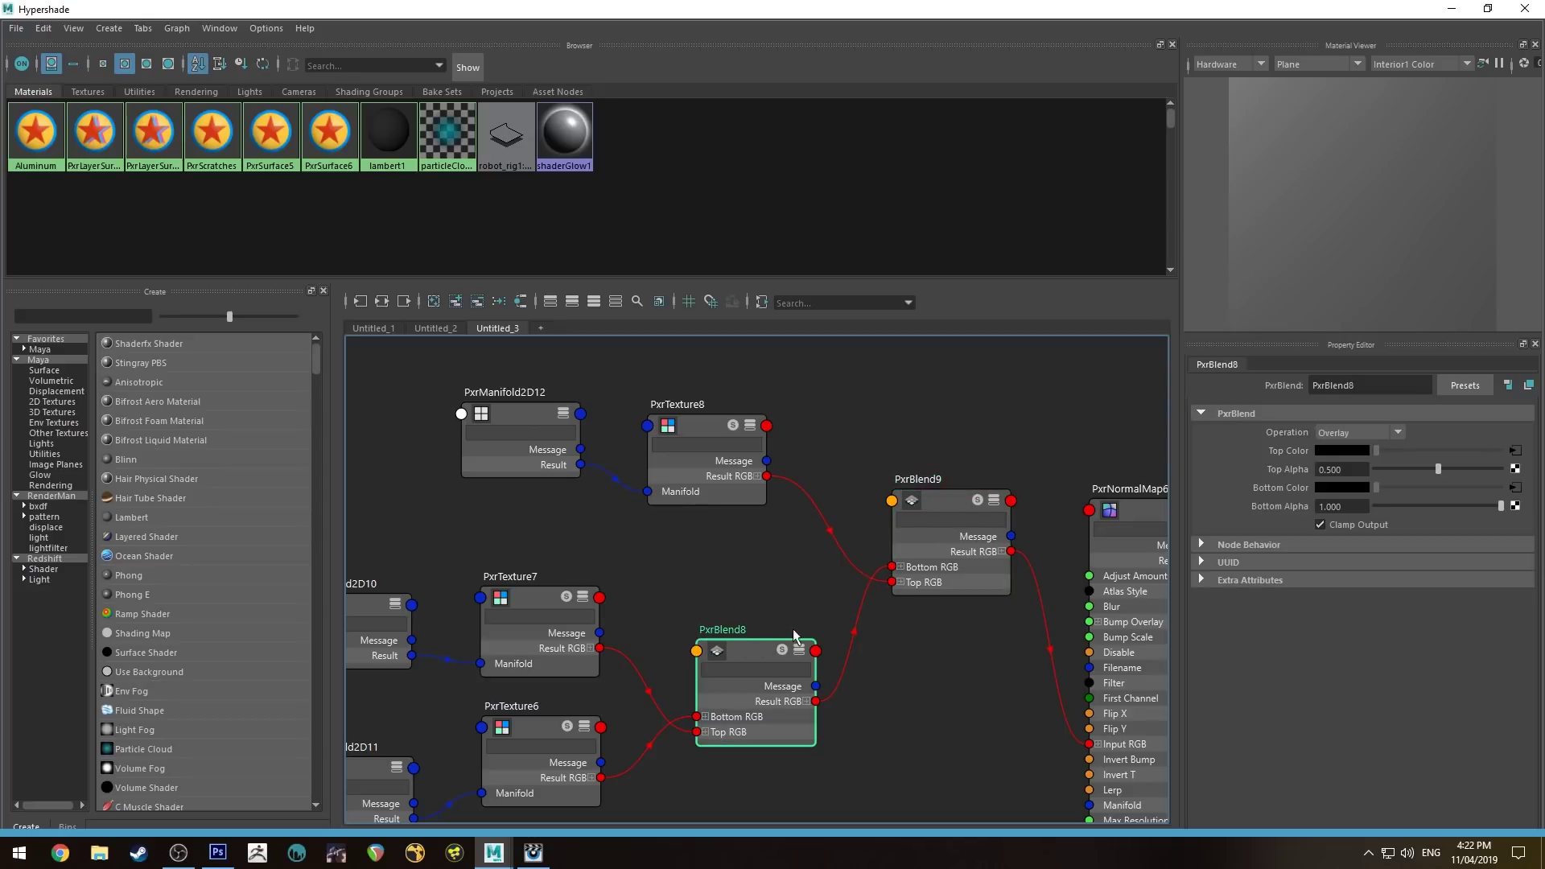
drag(1353, 506, 1288, 499)
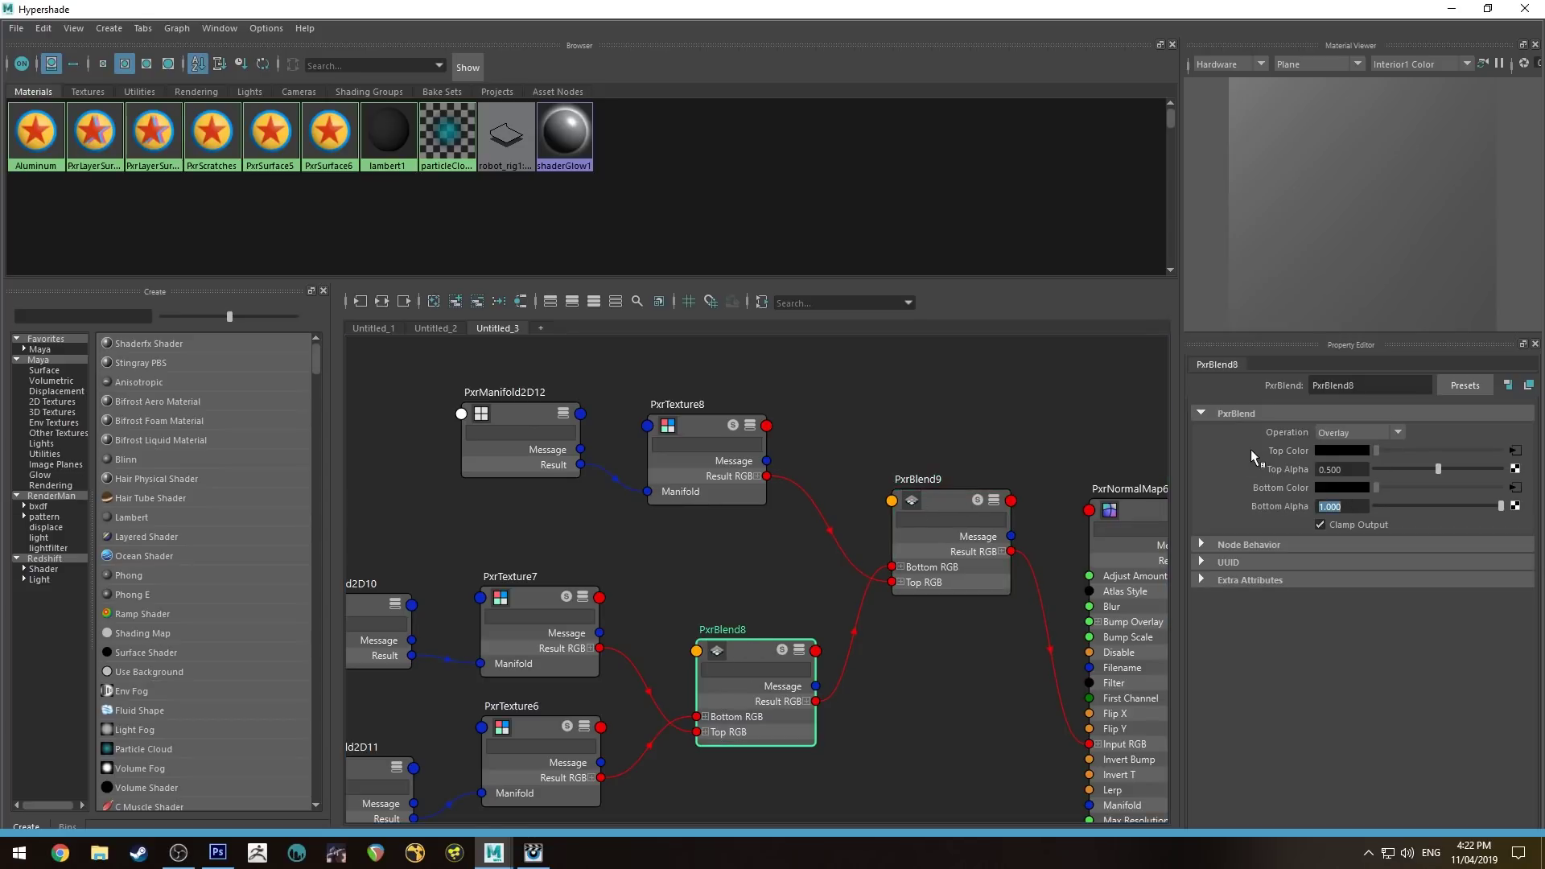
text(.75)
key(Return)
- Set PxrBlend9's top alpha to 0.25 and its blend operation to Overlay
click(945, 490)
click(1355, 507)
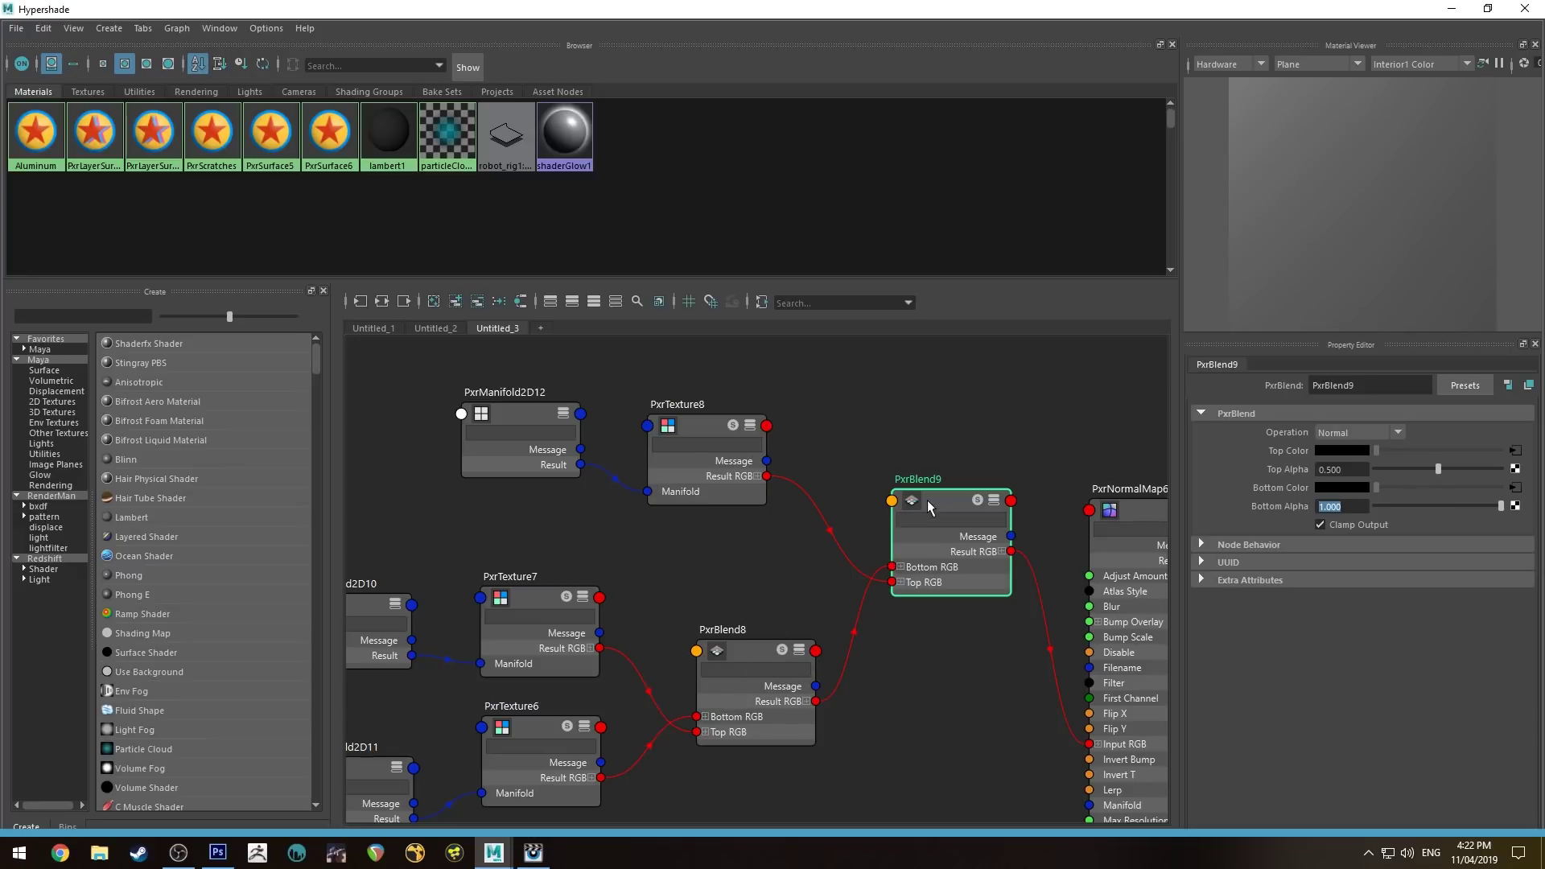
click(1342, 471)
text(.25)
key(Return)
click(1046, 388)
alt+middle_drag(1009, 409, 856, 375)
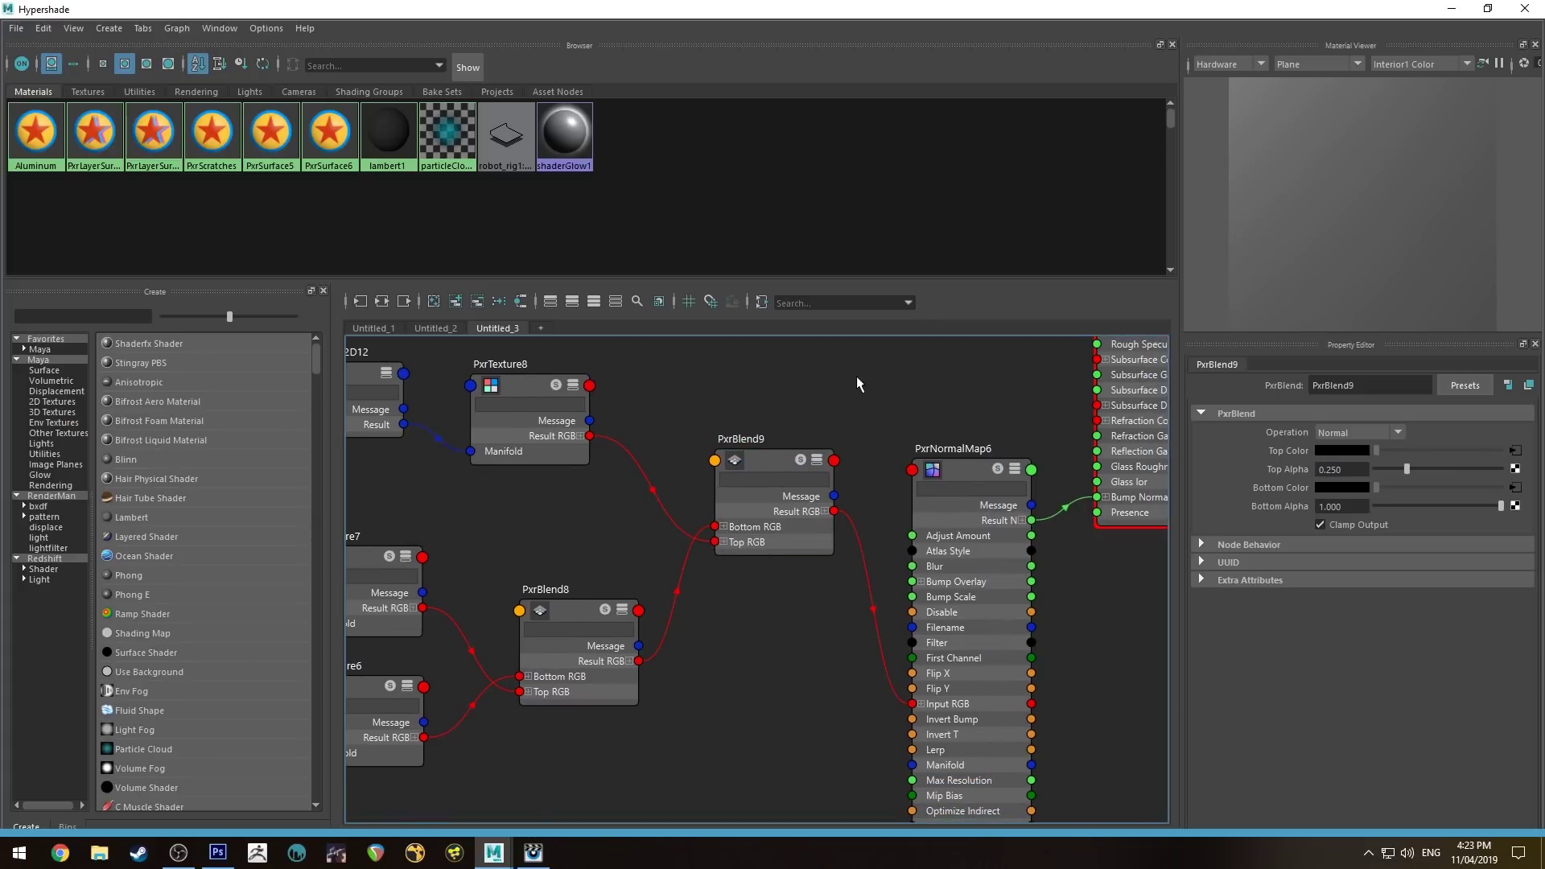
click(1341, 426)
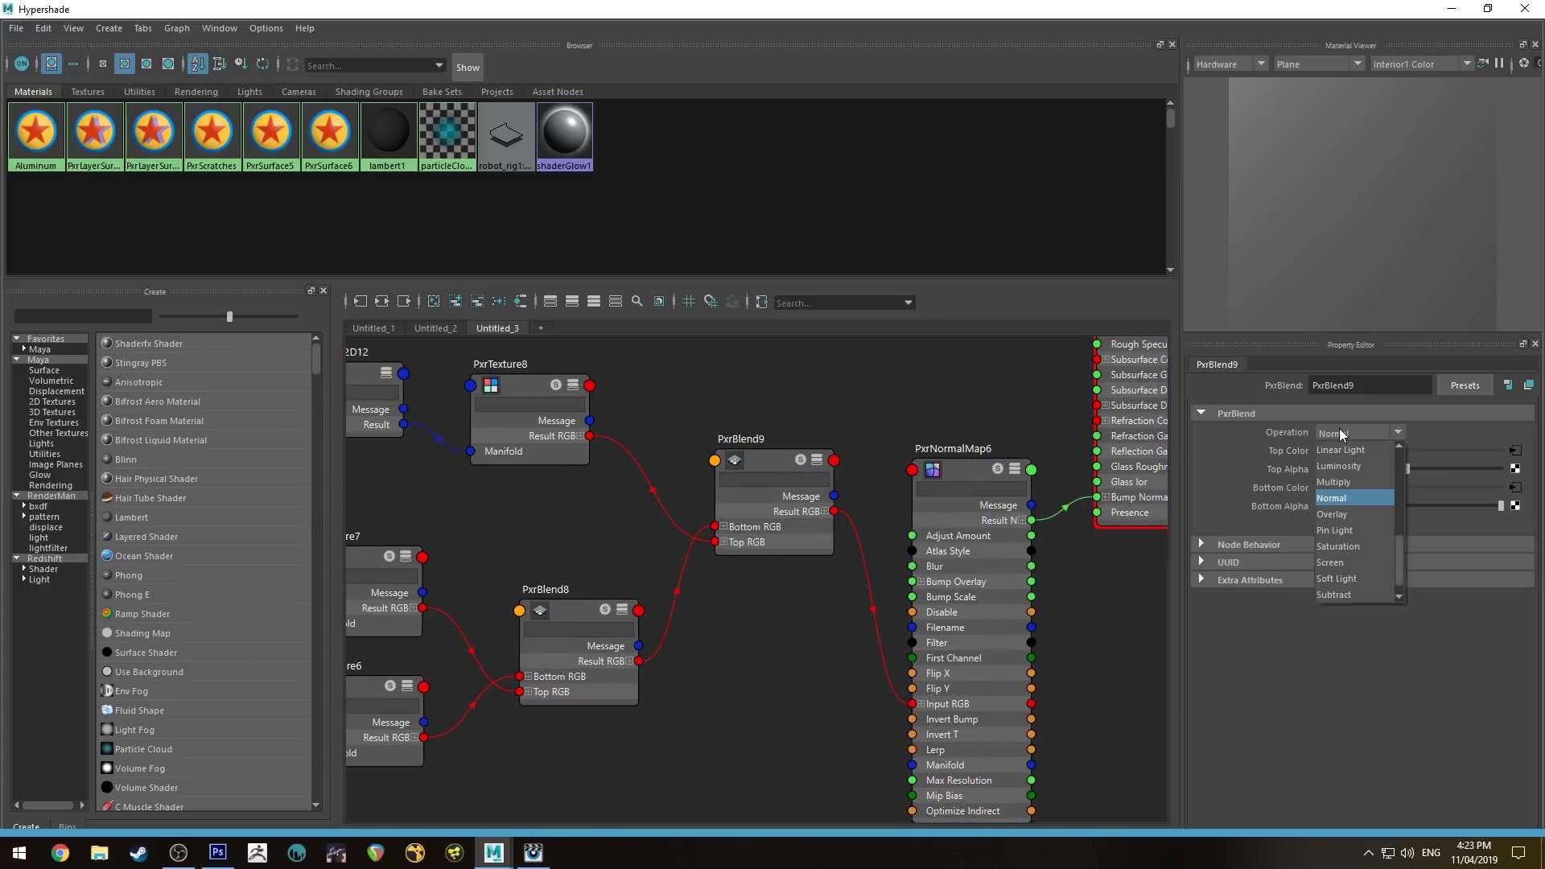
click(1359, 514)
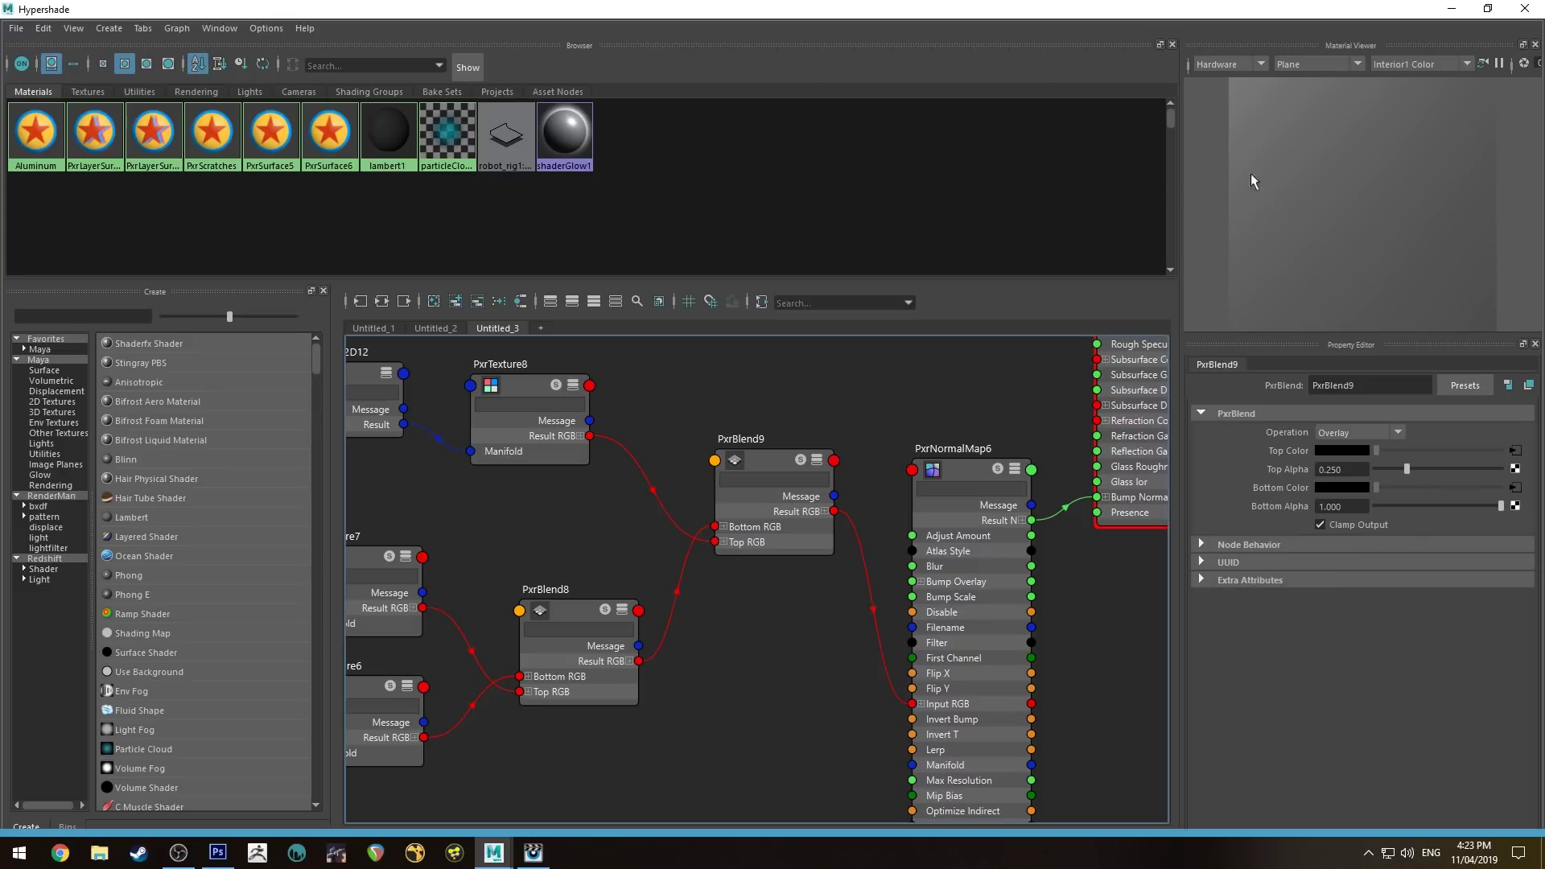
- Put the render viewer away and set the angle of PxrManifold2D10 and PxrManifold2D11 to 45
click(1447, 8)
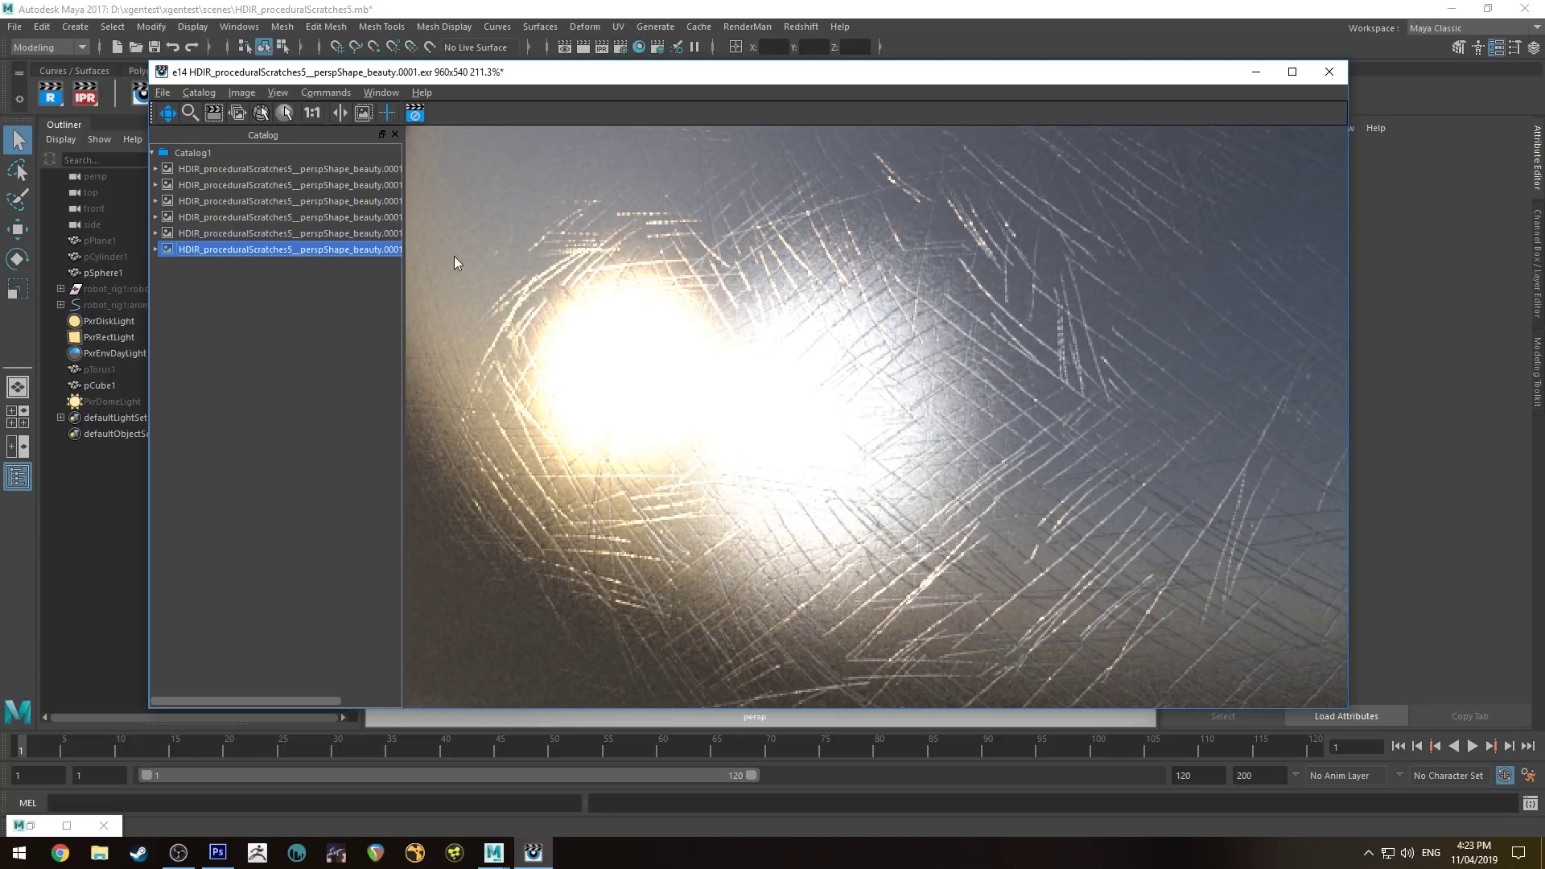
click(1255, 71)
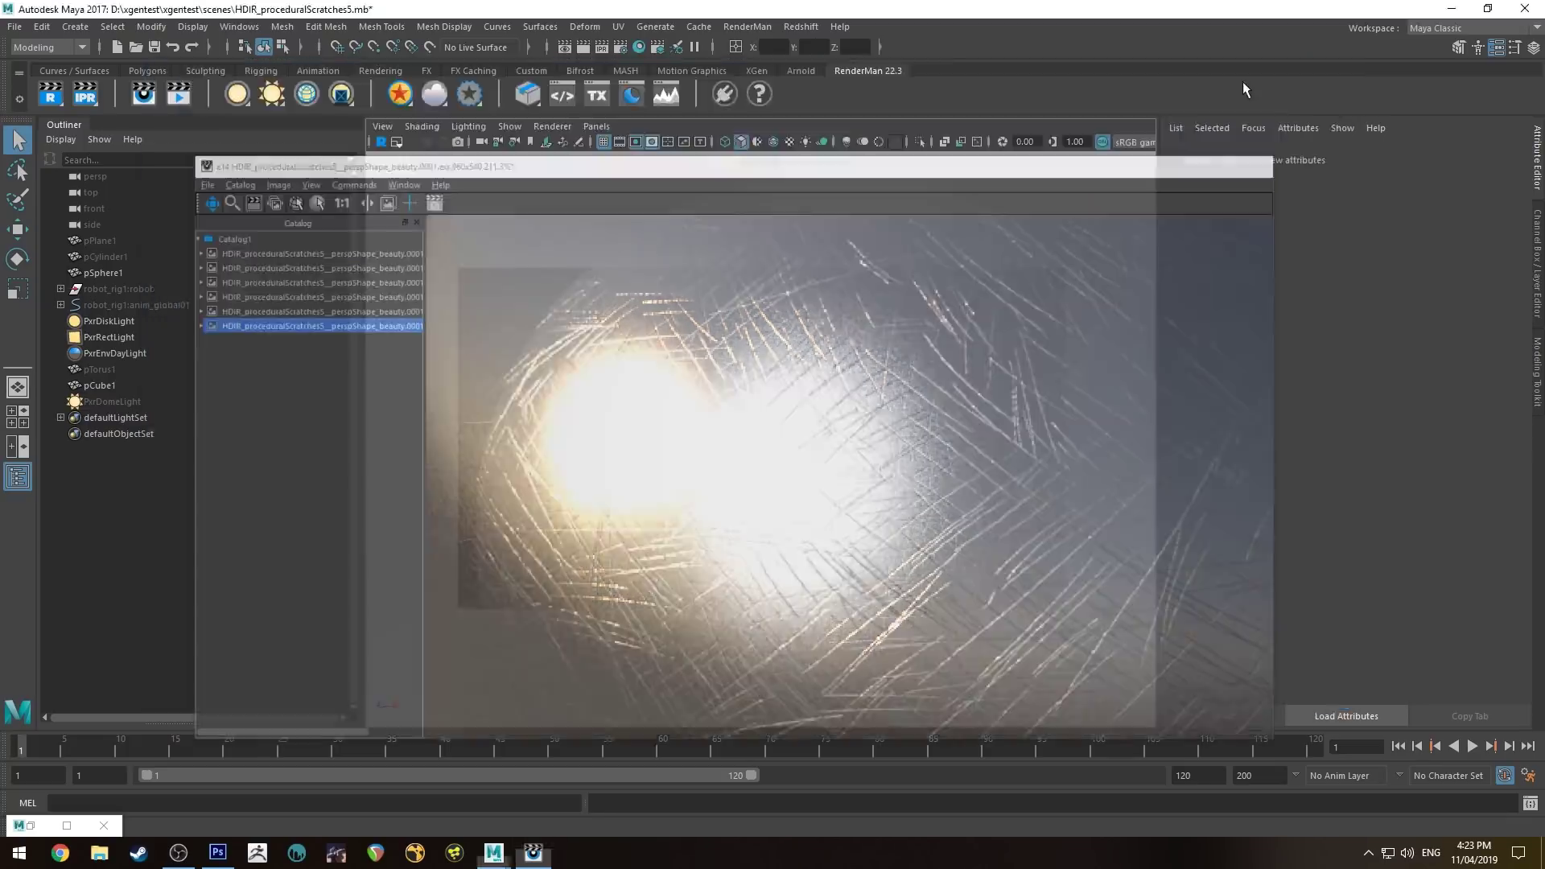
click(27, 821)
alt+middle_drag(519, 720, 763, 694)
alt+middle_drag(432, 672, 573, 649)
click(573, 676)
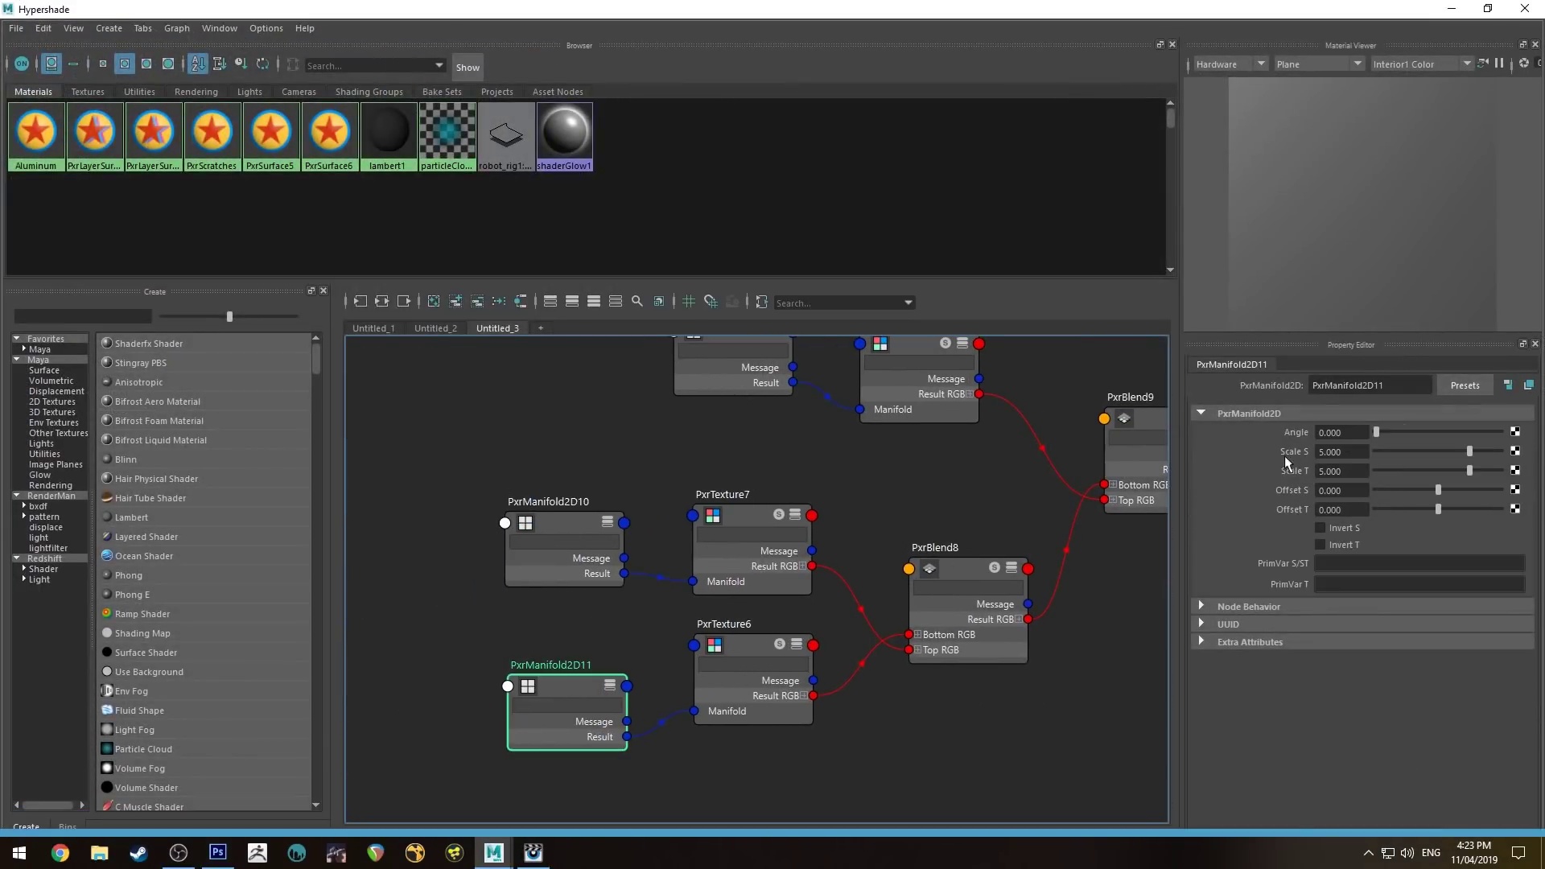
shift+click(545, 507)
alt+middle_drag(713, 480, 658, 518)
click(1356, 436)
text(45)
key(Return)
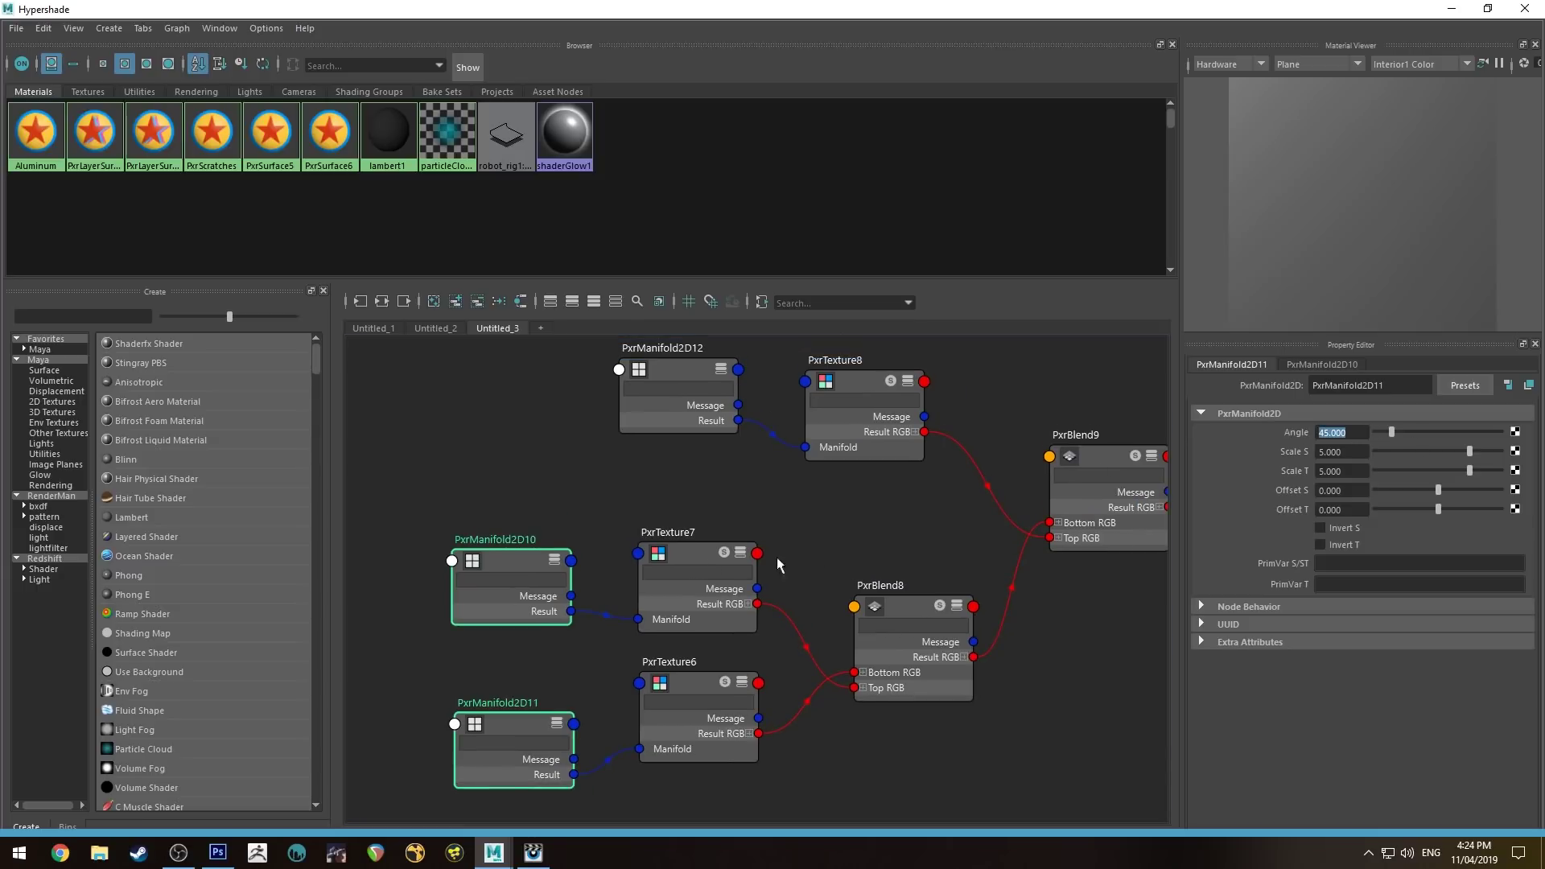
- Set the angle of PxrManifold2D12 to 90
alt+middle_drag(768, 497, 733, 526)
click(668, 391)
drag(1349, 432, 1234, 417)
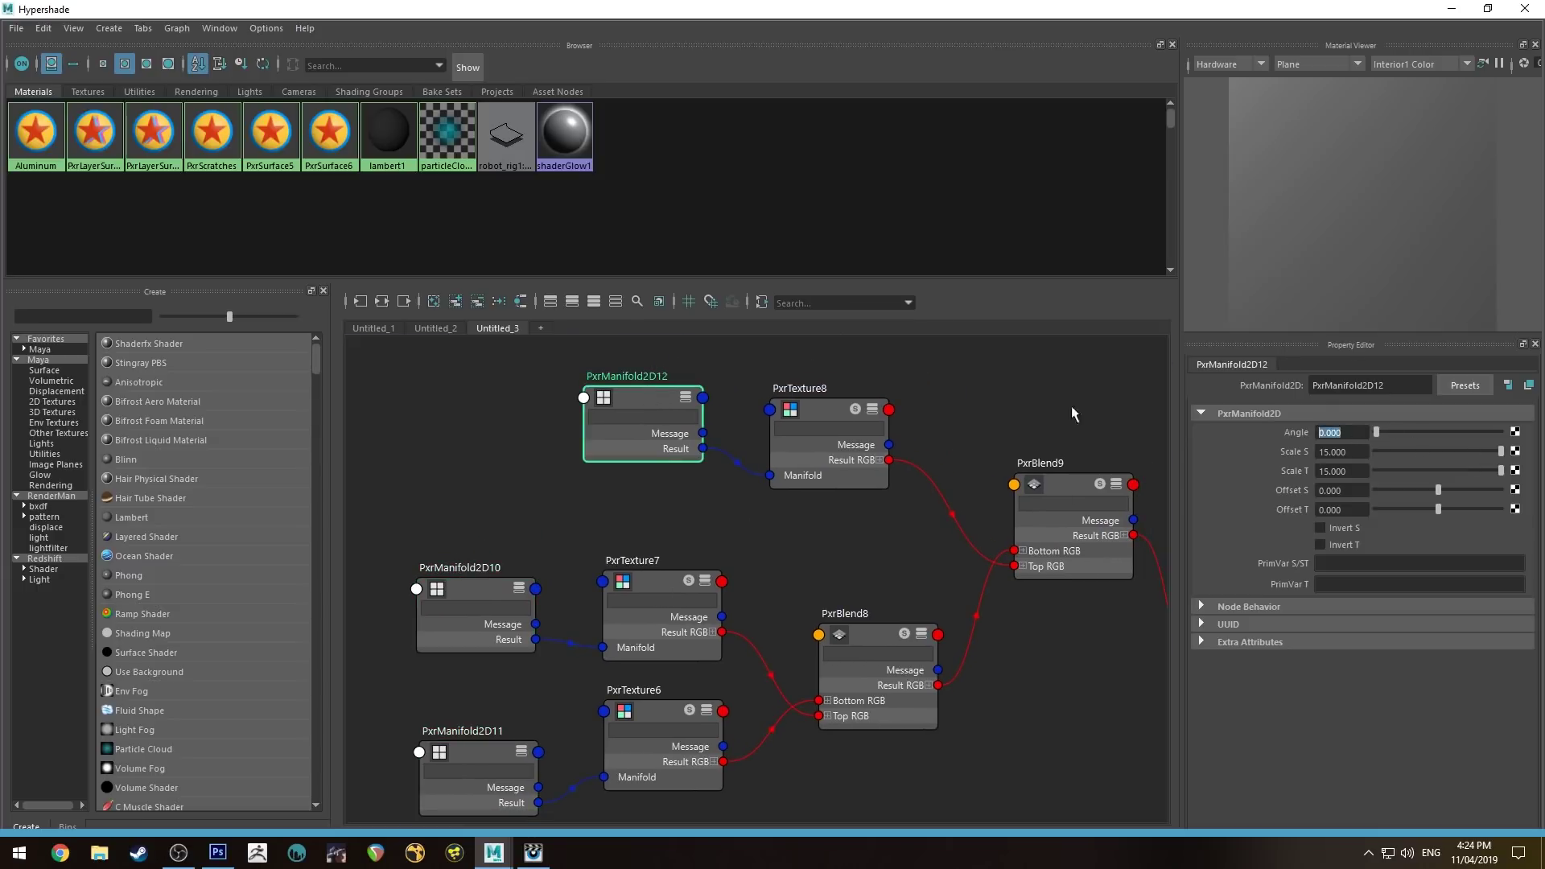
text(90)
key(Return)
click(760, 548)
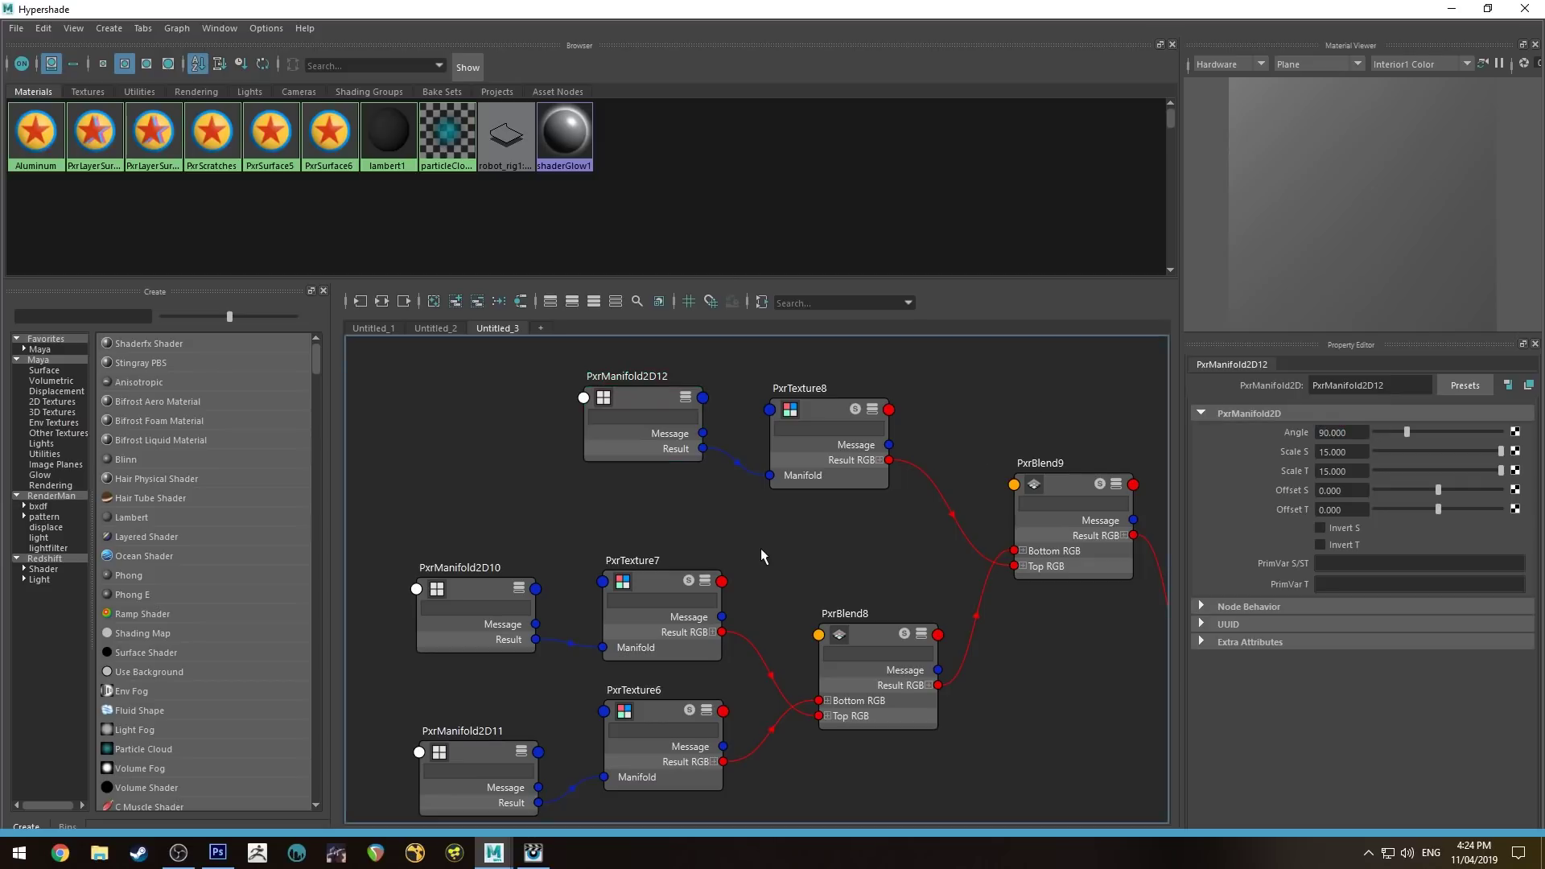
- Stop the interactive render, move the image viewer aside and reframe the perspective view on the whole sphere
click(1455, 10)
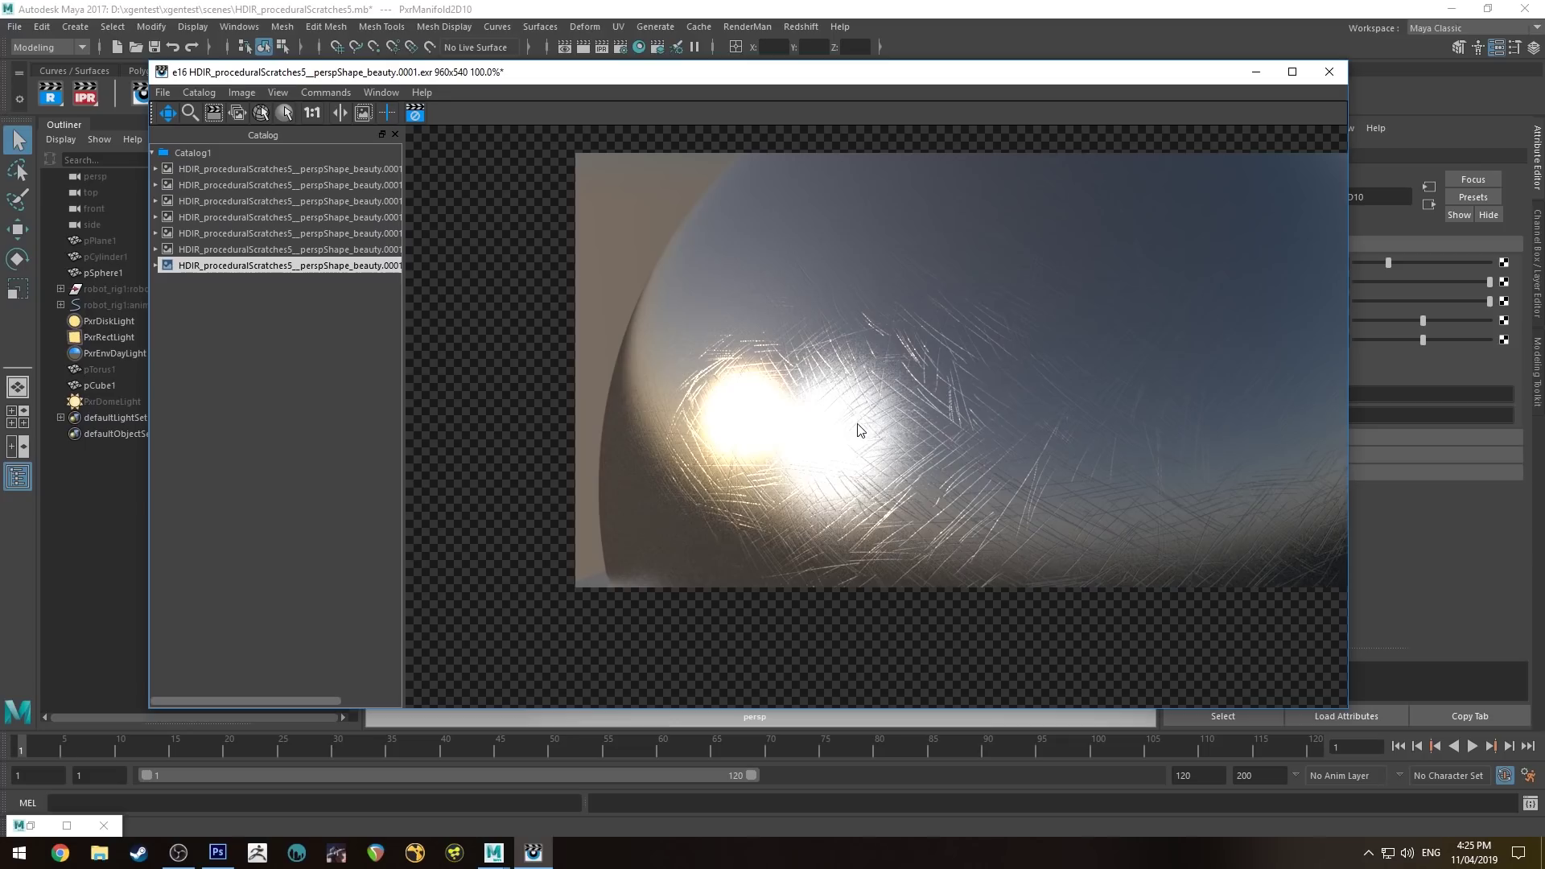
click(415, 115)
drag(927, 71, 1395, 117)
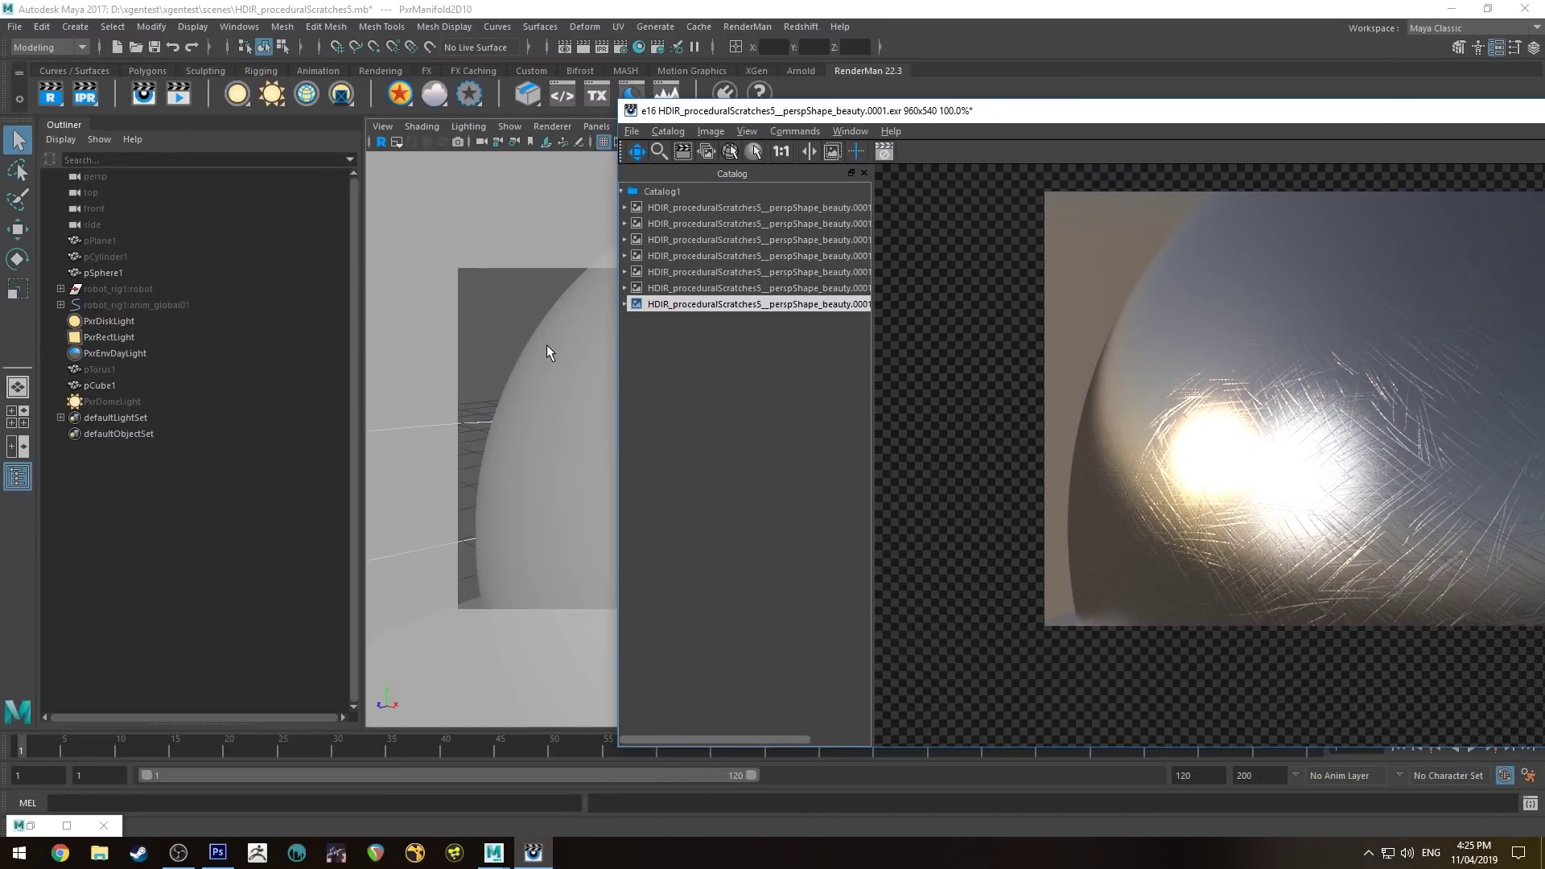
drag(1014, 113, 1410, 114)
click(775, 288)
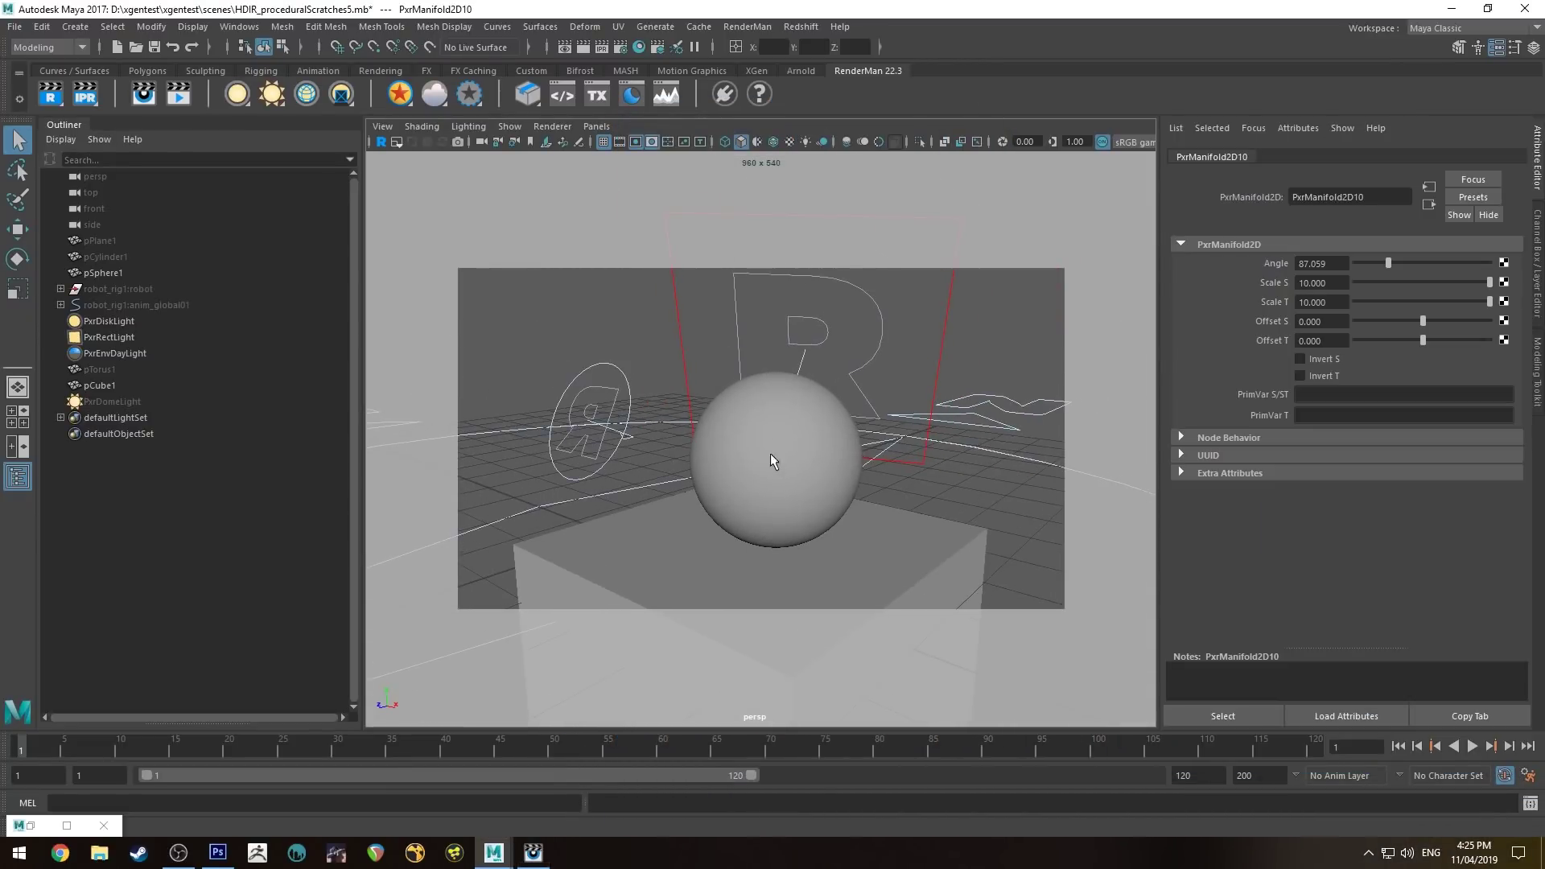
alt+right_drag(717, 435, 759, 499)
drag(1544, 125, 728, 53)
drag(848, 56, 1544, 175)
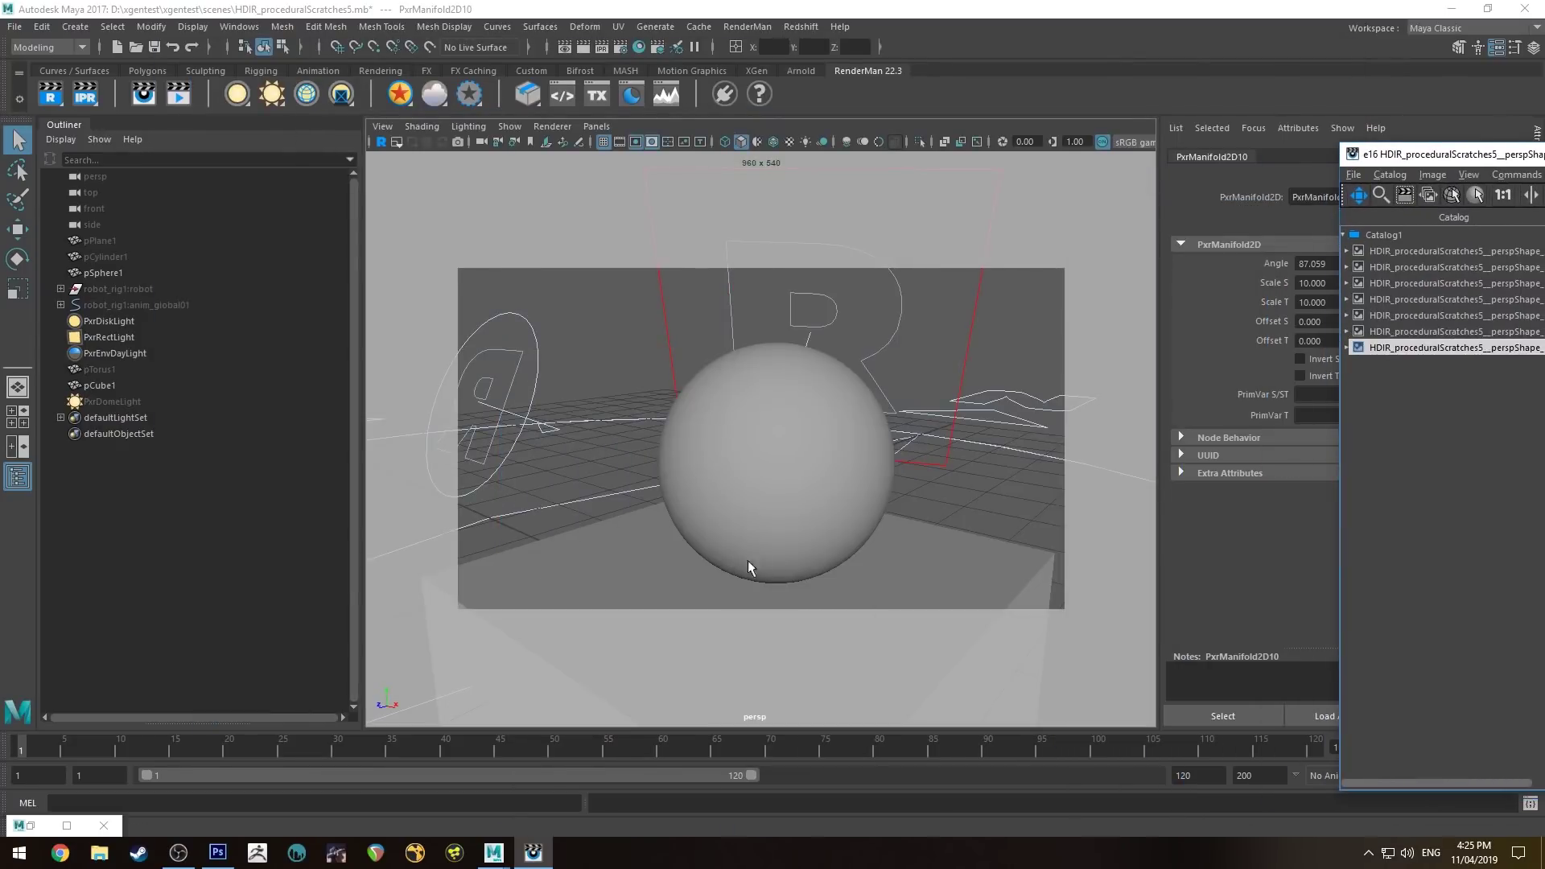
- Set Scale S and Scale T of PxrManifold2D11 to 10
click(31, 825)
alt+middle_drag(513, 515, 580, 399)
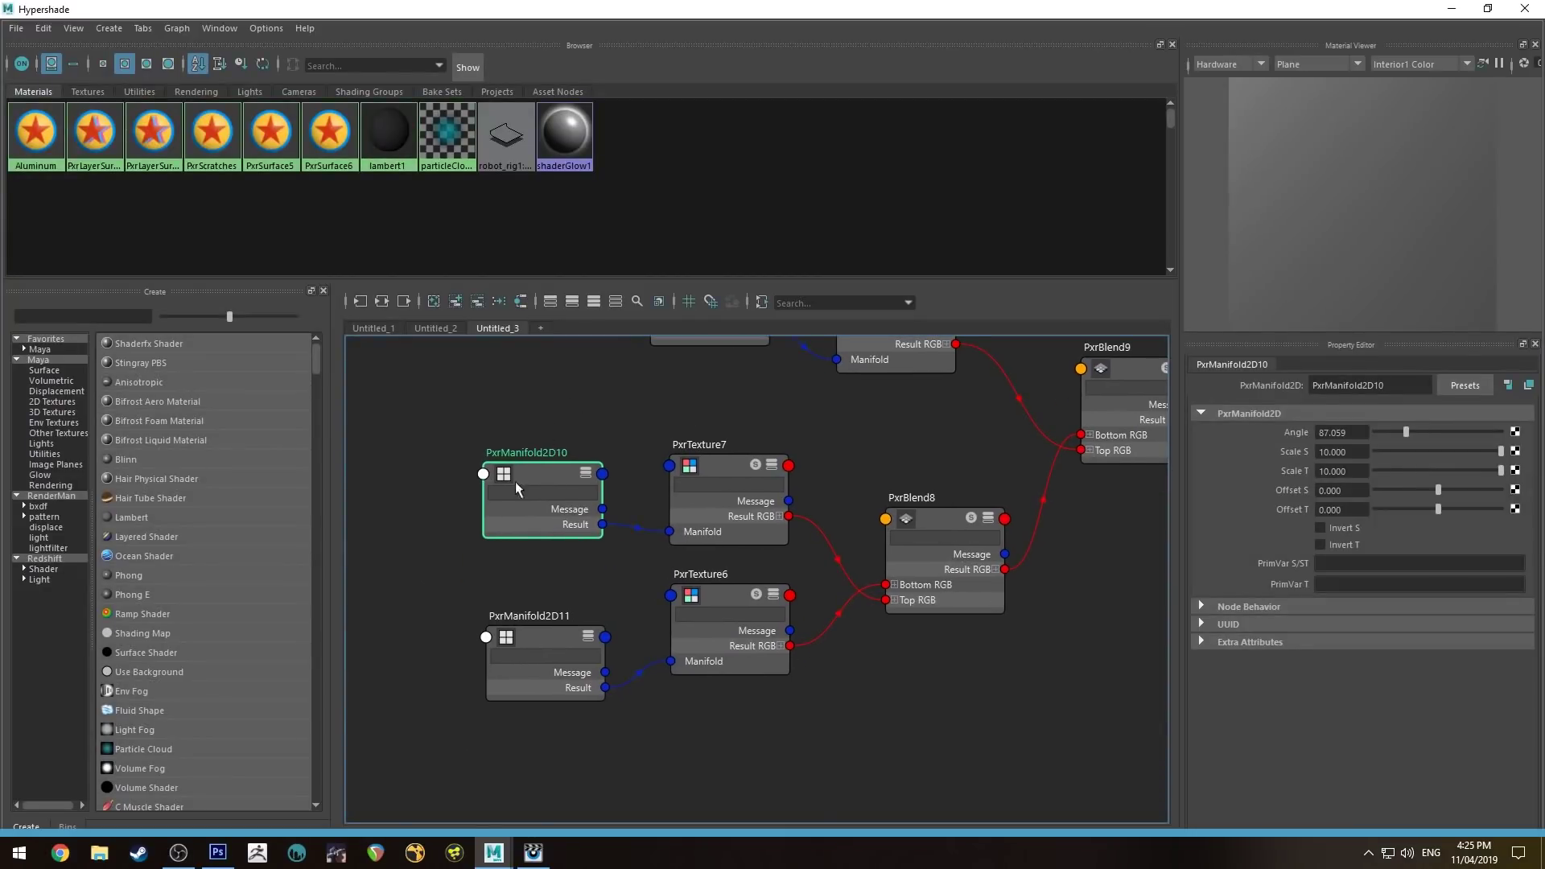
click(530, 636)
click(1358, 452)
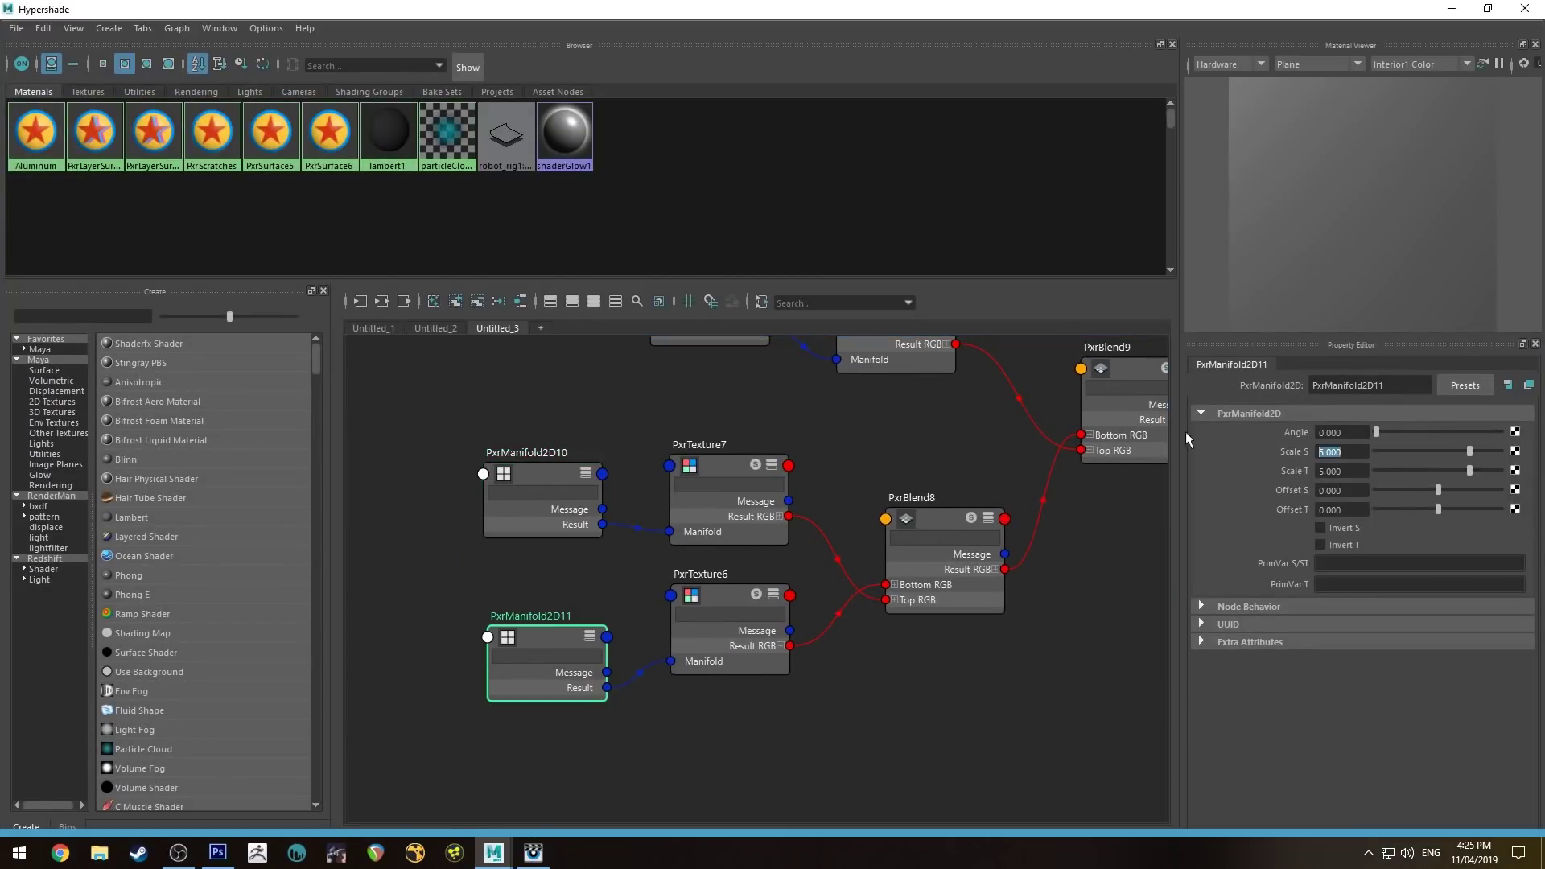
text(10)
key(Tab)
text(1)
key(Return)
text(10)
key(Return)
- Set Scale S and Scale T of PxrManifold2D10 to 20
click(556, 475)
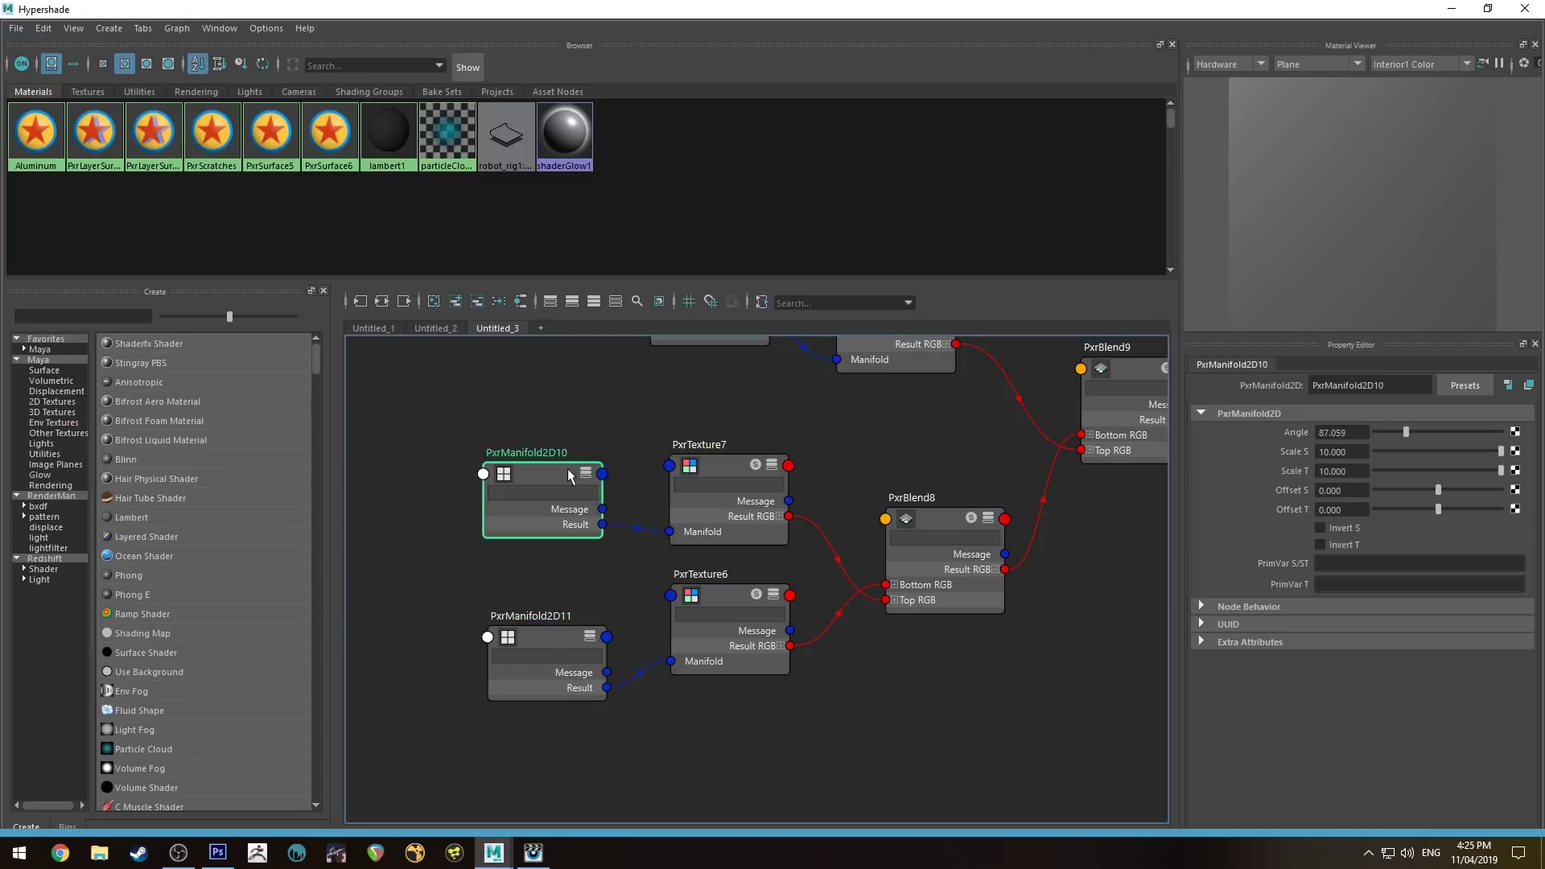
text(20)
key(Tab)
text(20)
key(Return)
- Set Scale S and Scale T of PxrManifold2D12 to 30
alt+middle_drag(766, 407, 721, 554)
click(654, 427)
text(30)
key(Tab)
text(30)
key(Return)
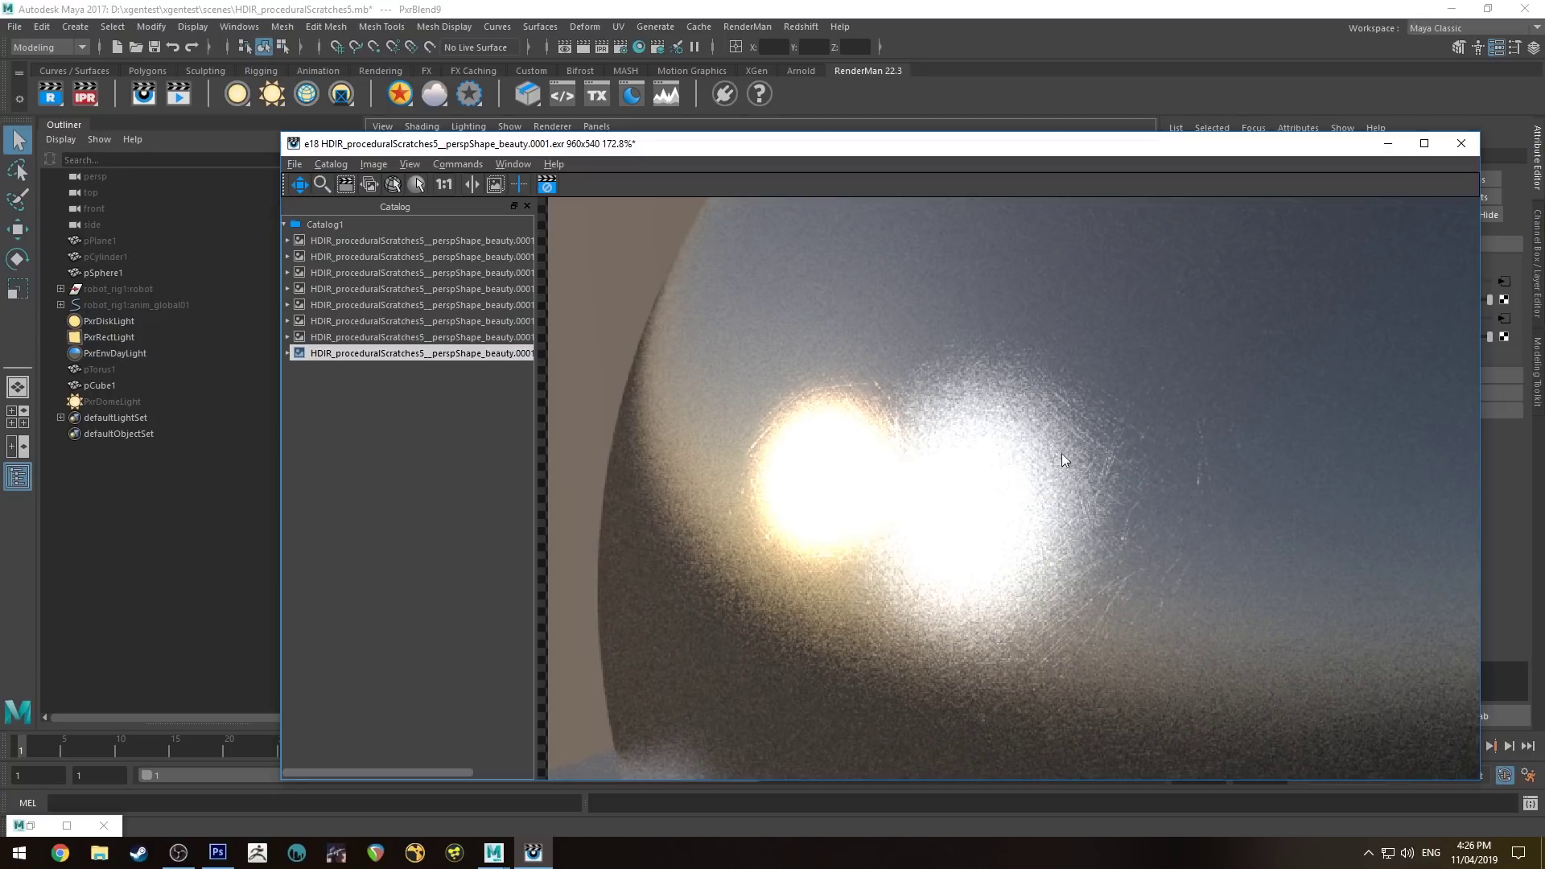
- Compare the newest render with the previous one in the catalog and examine its fine scratches around the light highlights
scroll(1095, 472, up, 3)
scroll(1095, 468, down, 3)
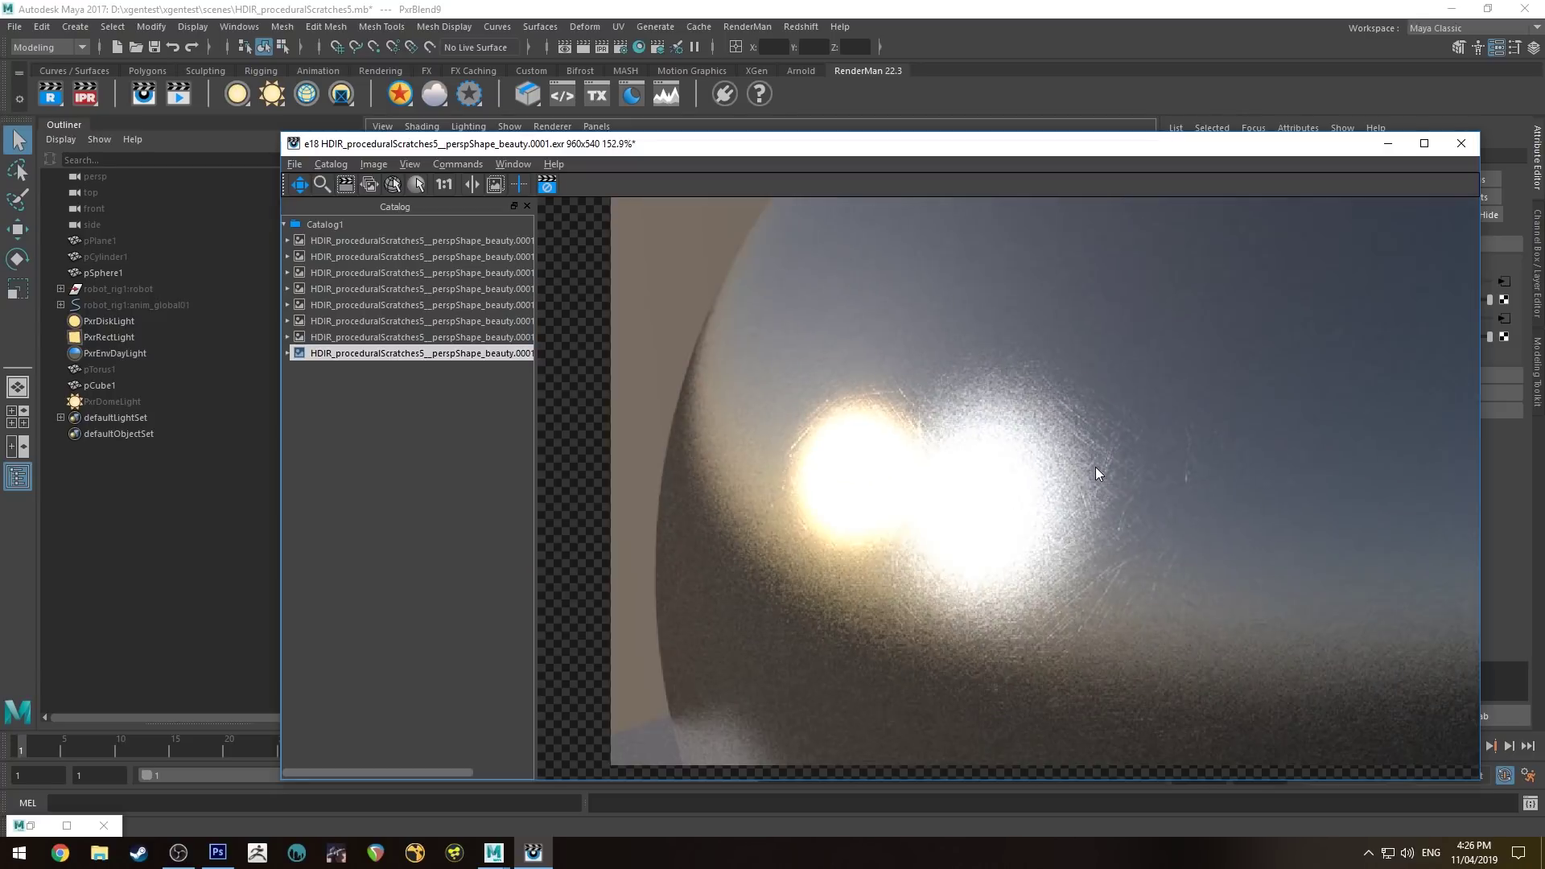
click(410, 333)
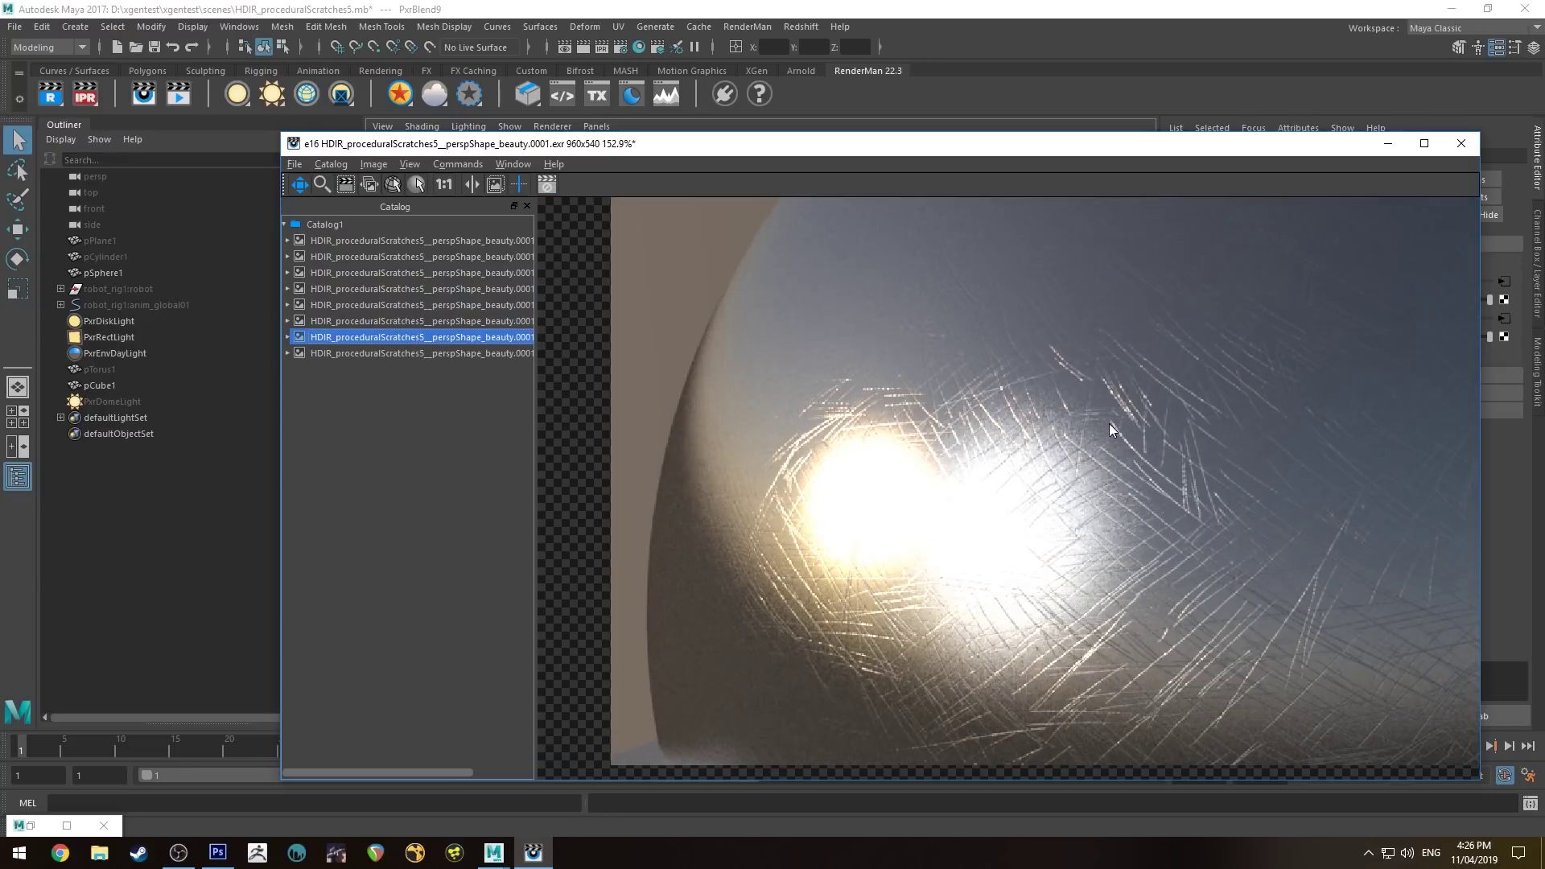
click(480, 352)
scroll(1074, 467, up, 1)
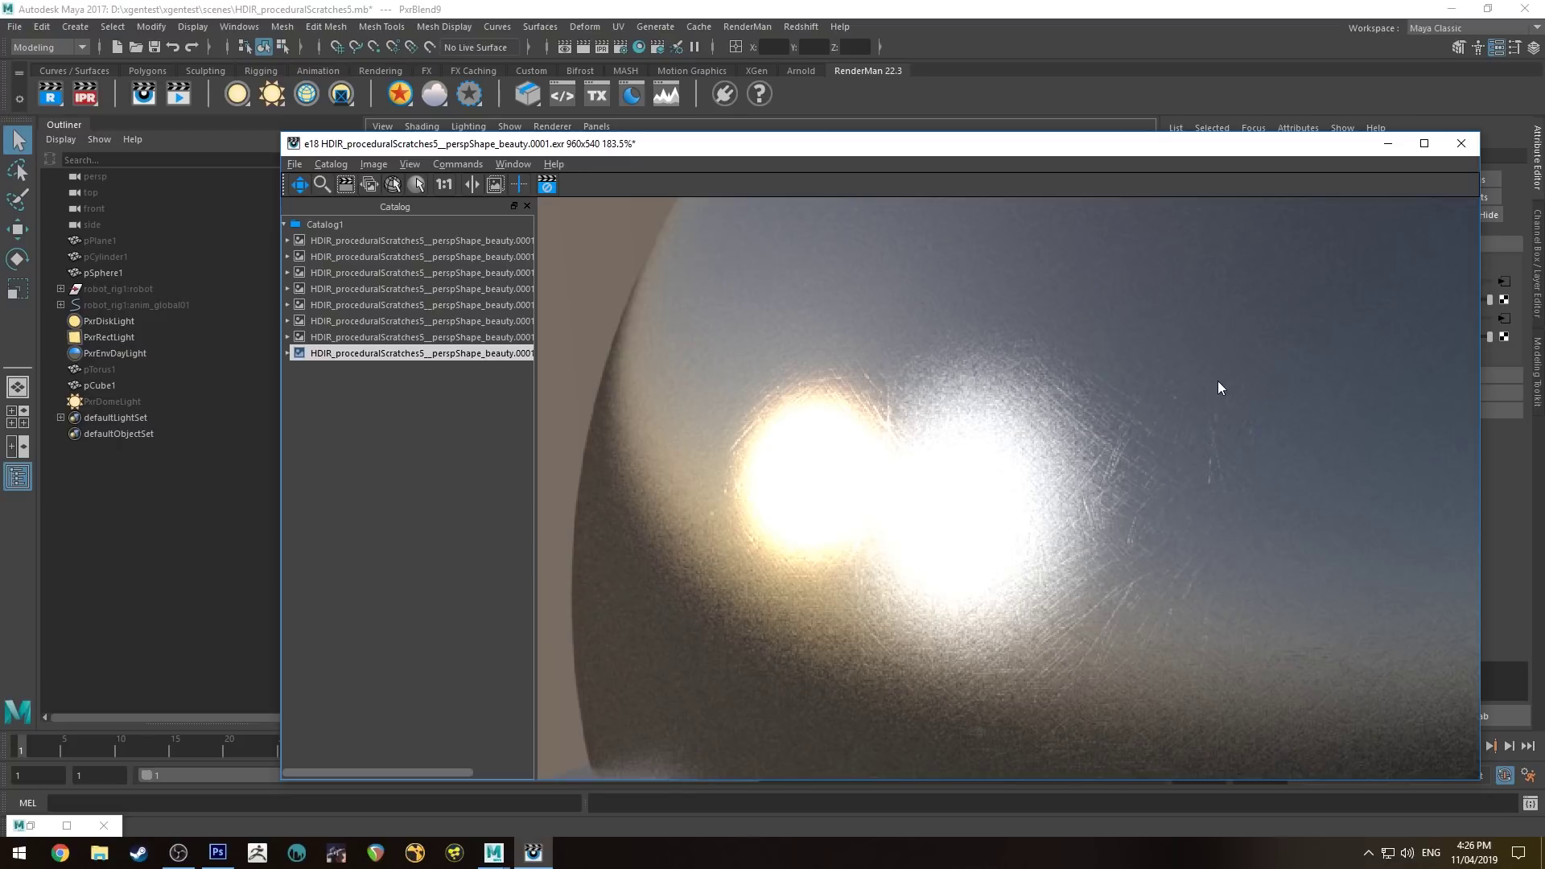
drag(880, 579, 890, 514)
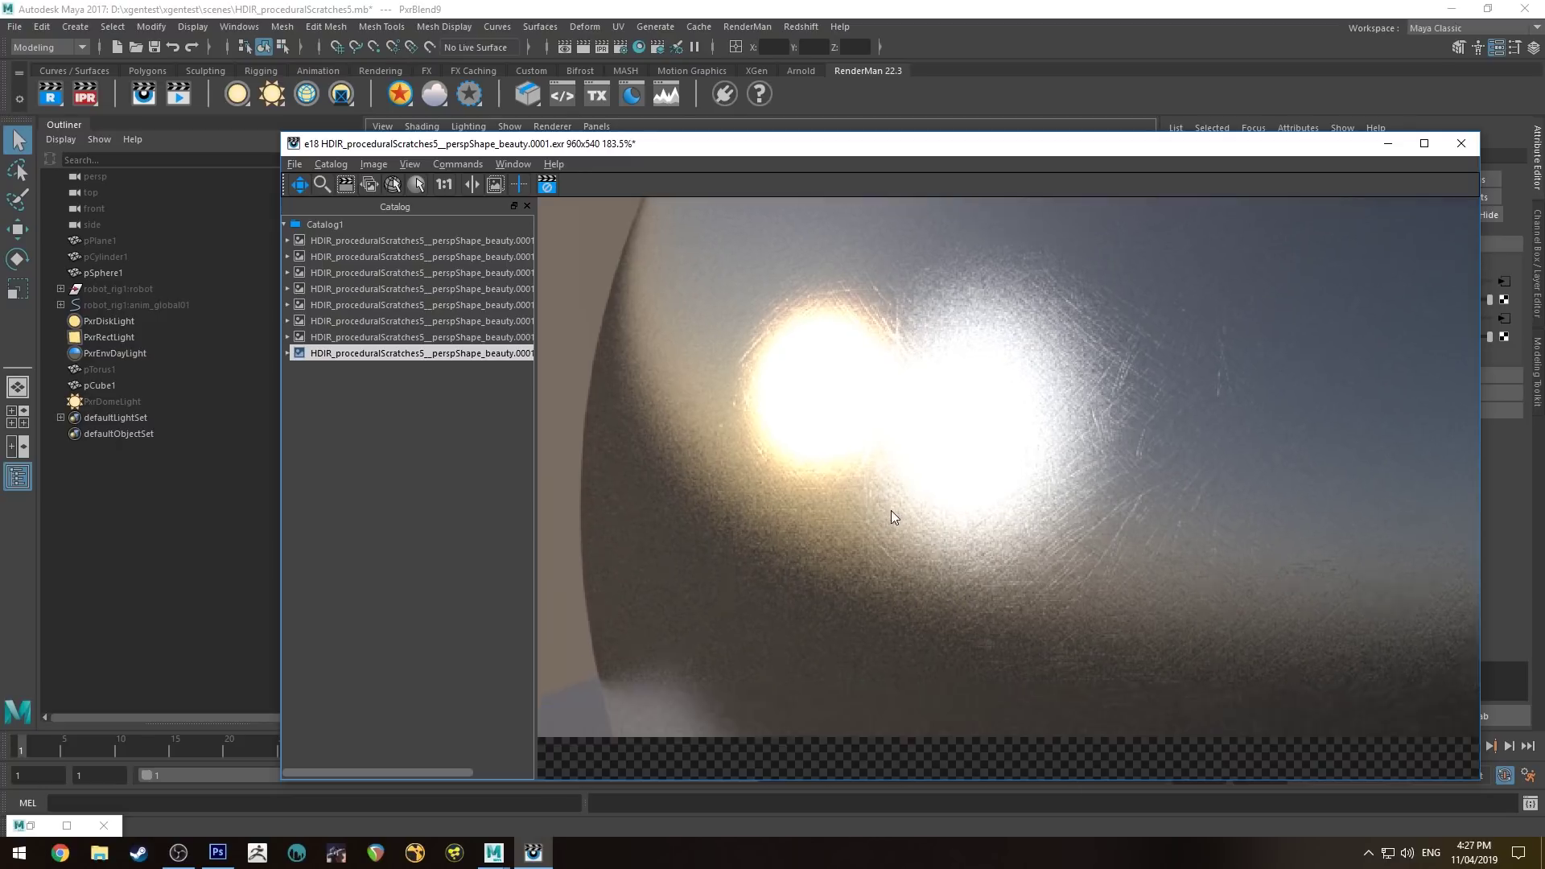
alt+middle_drag(890, 514, 838, 509)
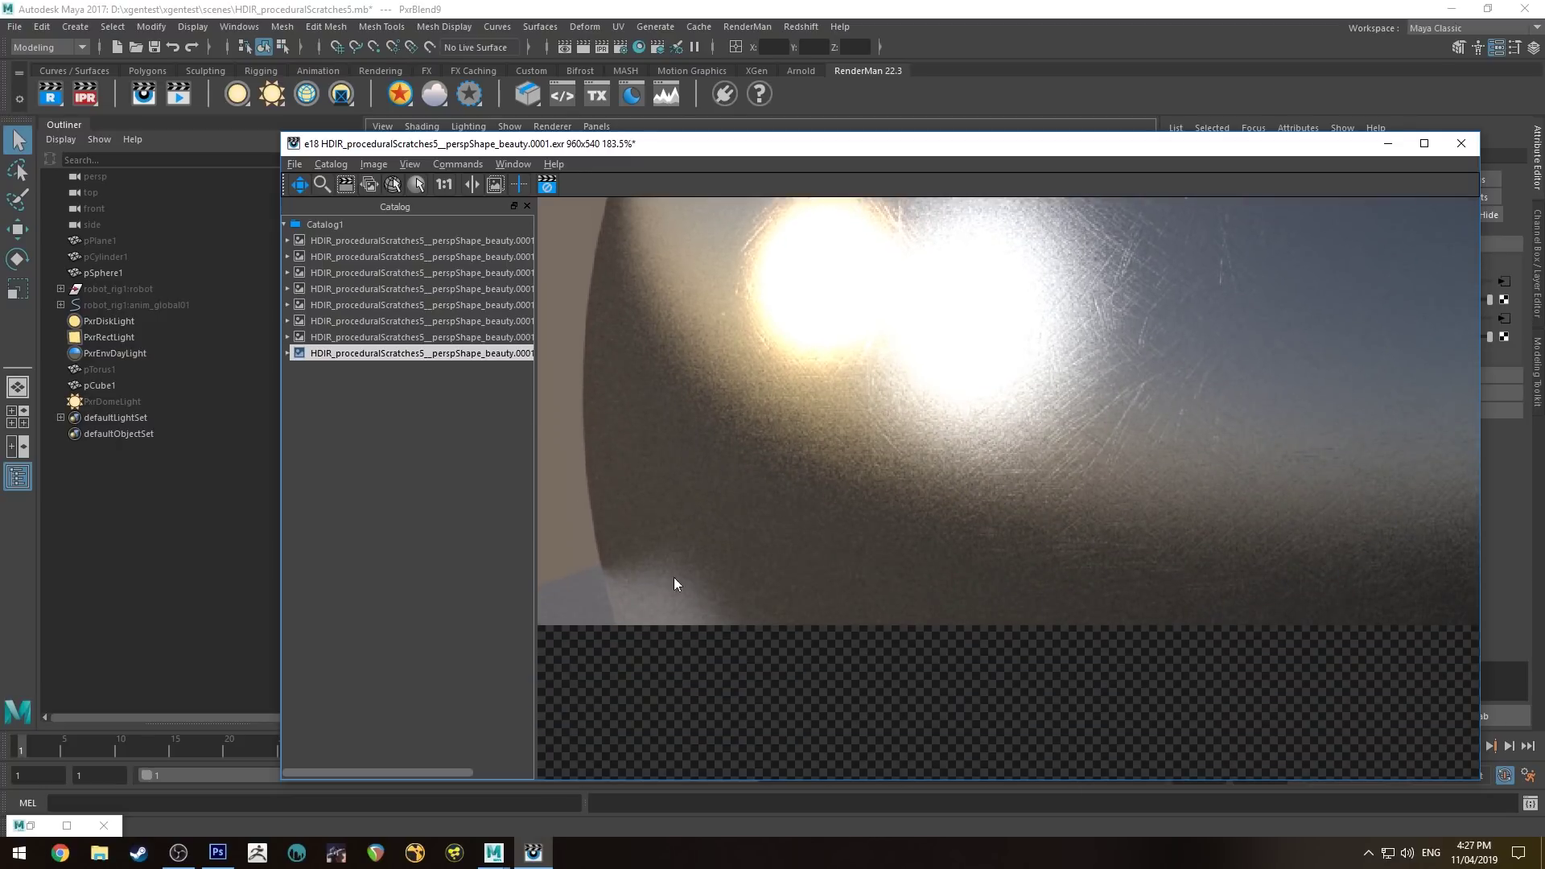
alt+middle_drag(852, 407, 668, 605)
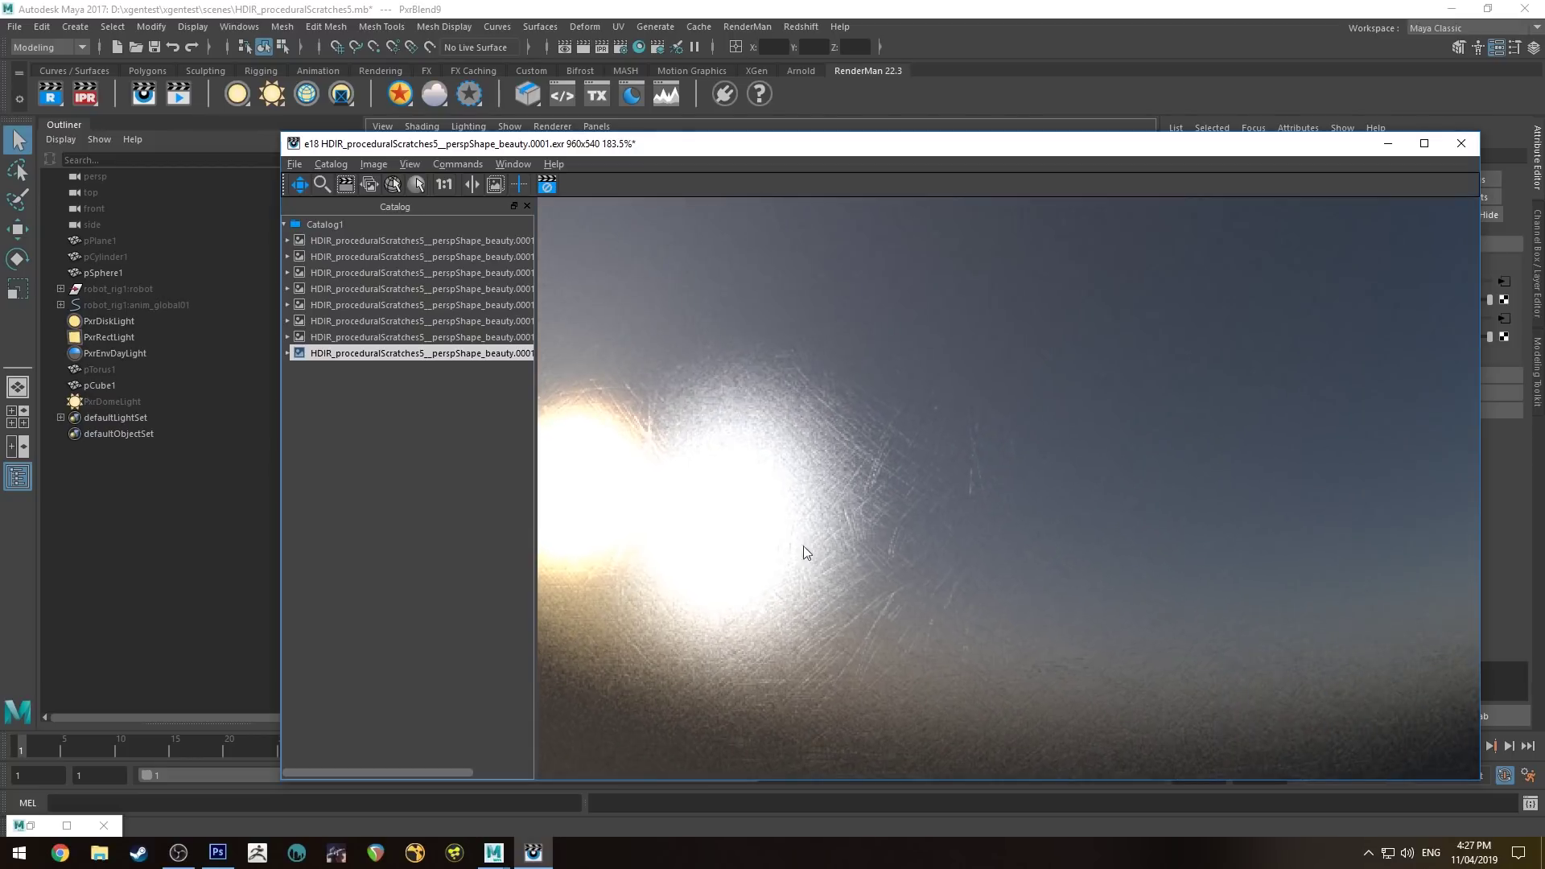
alt+middle_drag(989, 536, 834, 319)
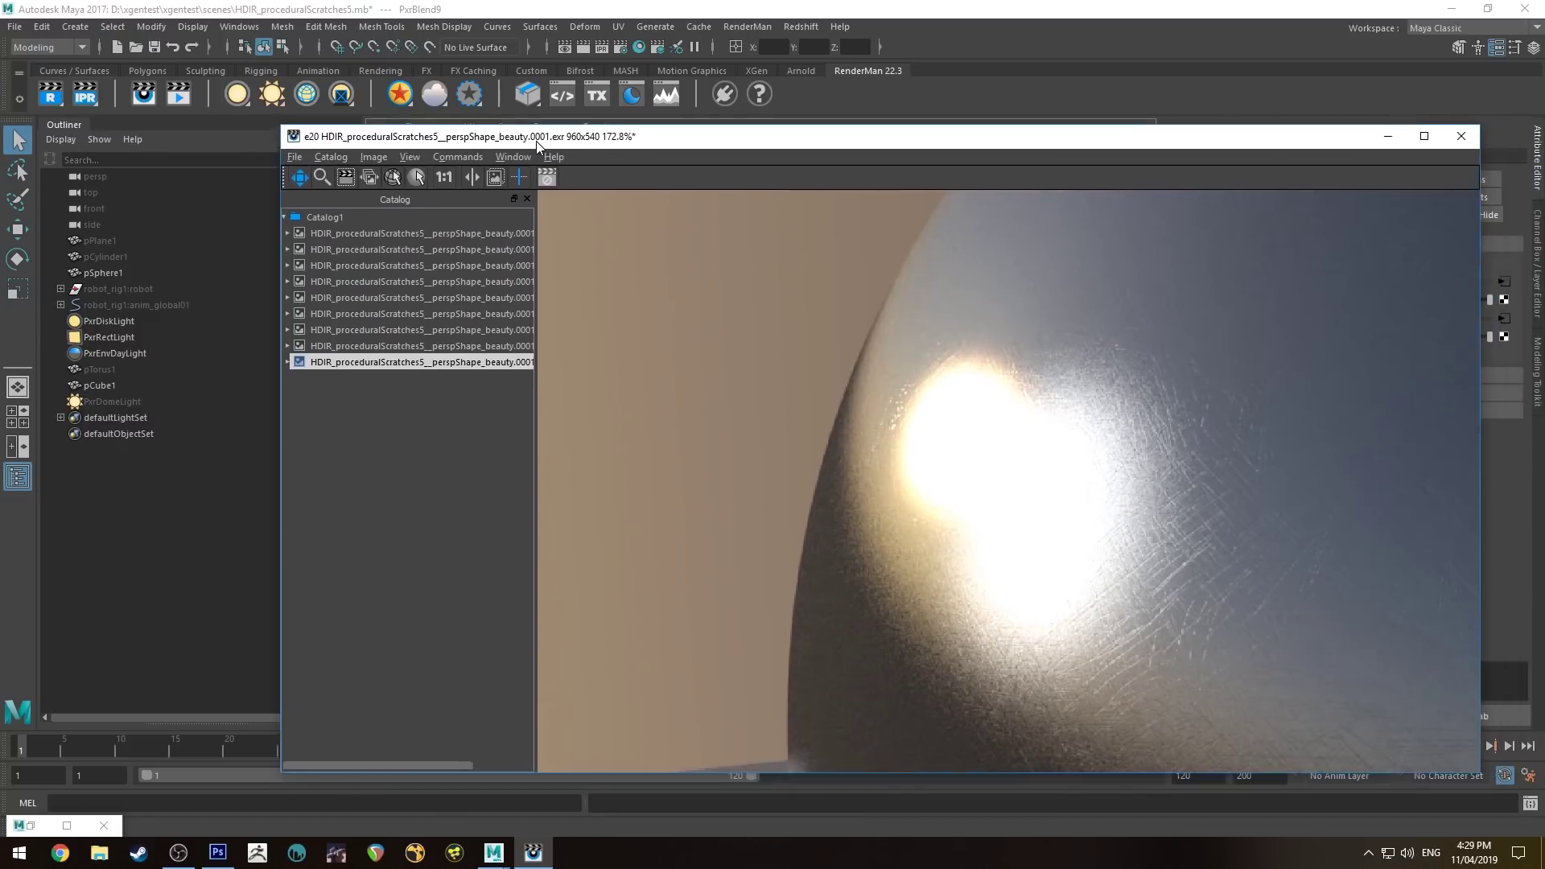
- Set Surface Normal Mix of PxrNormalMap6 to 0.8 and return to the image viewer
drag(536, 140, 389, 103)
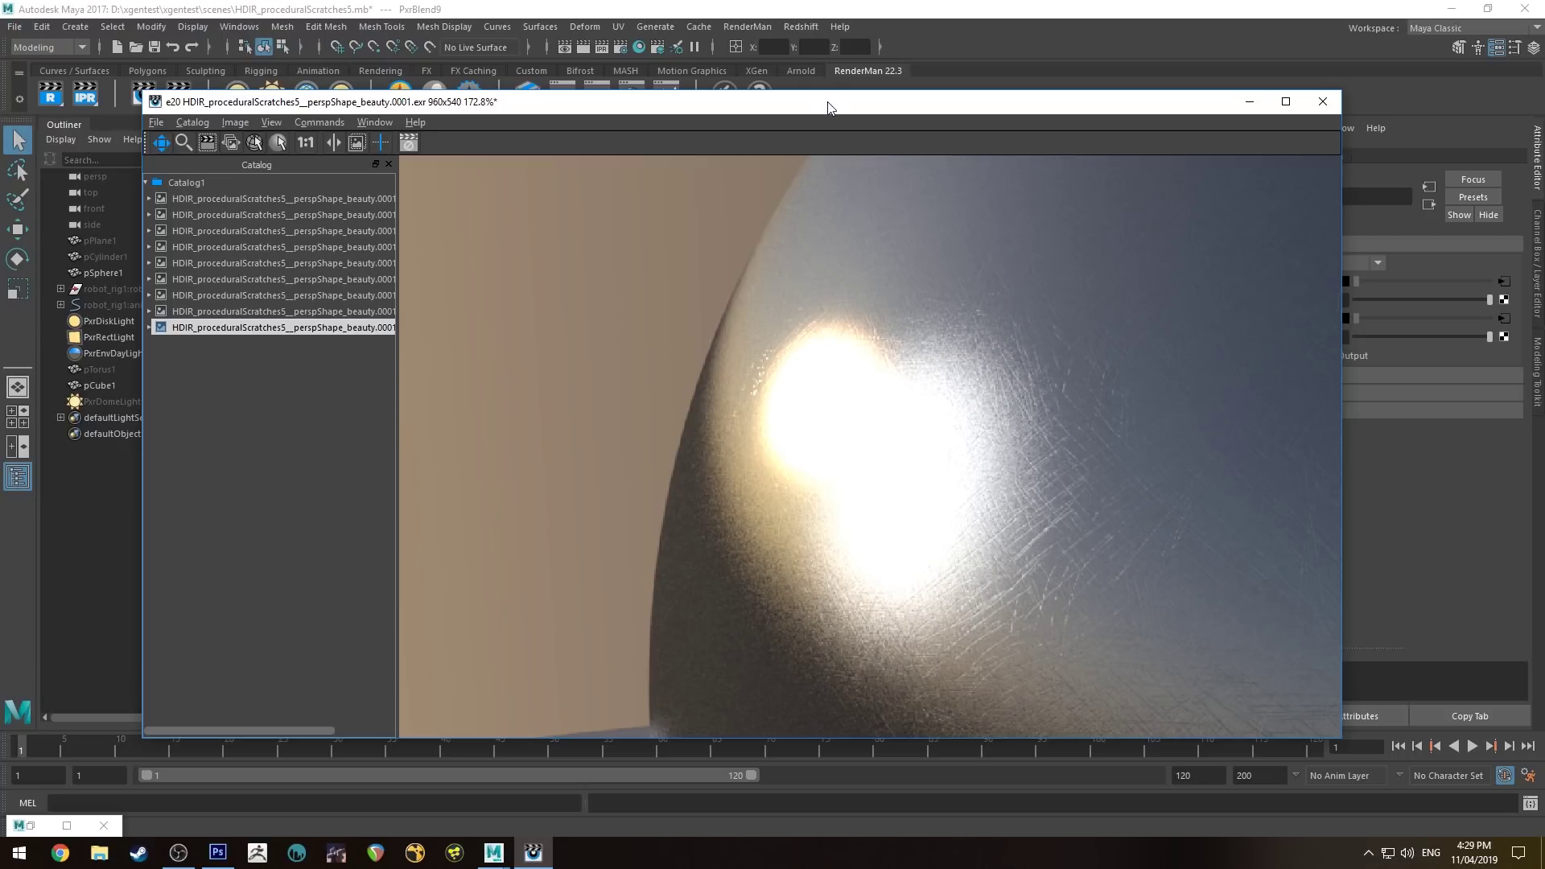
drag(829, 106, 865, 75)
click(31, 824)
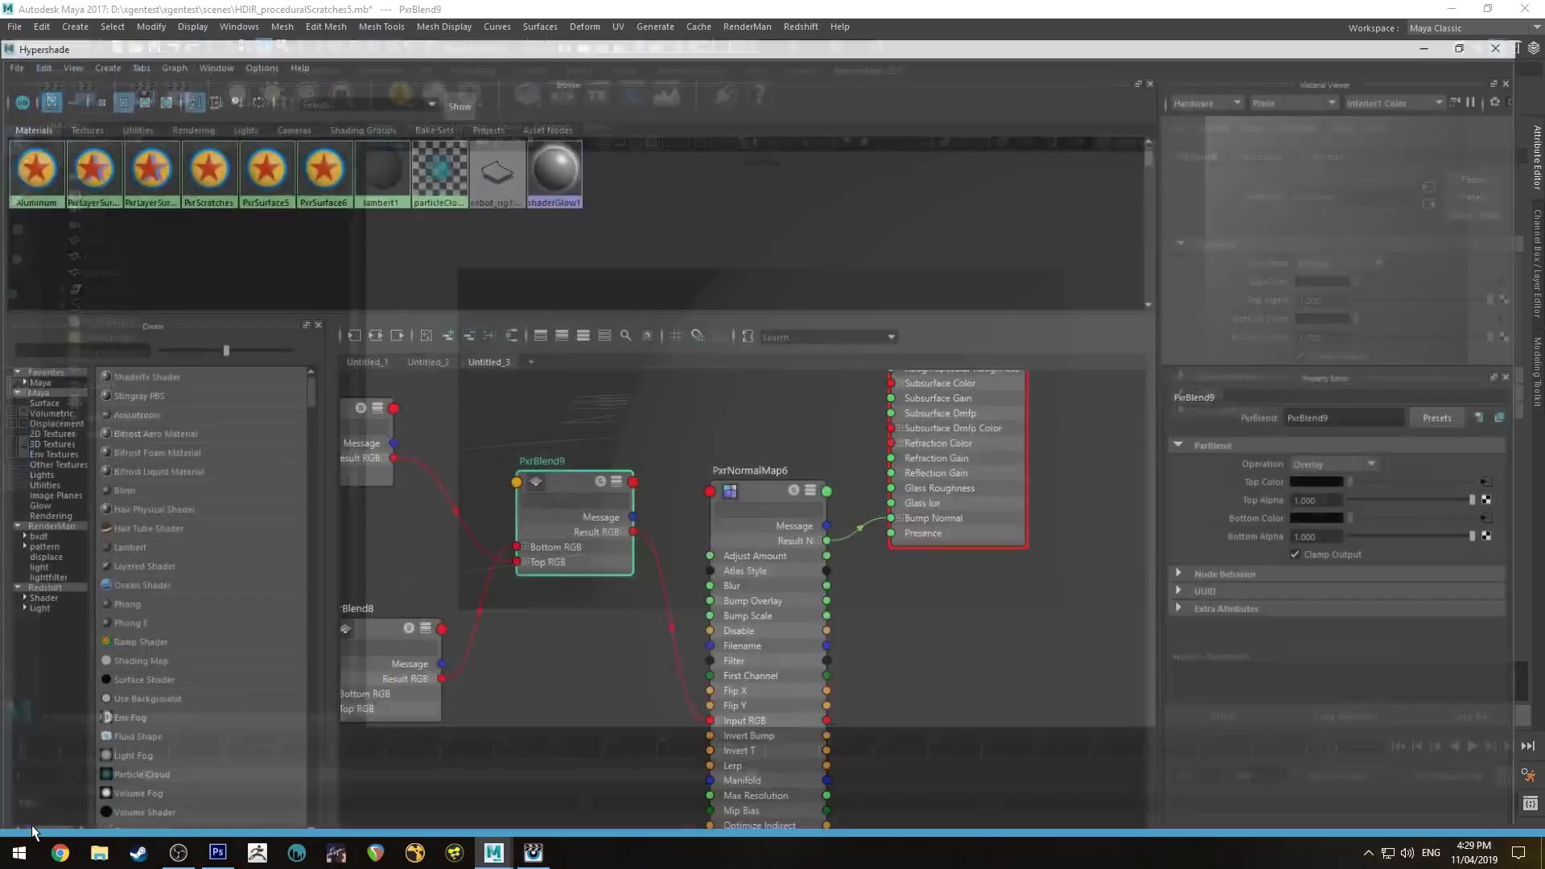
click(779, 453)
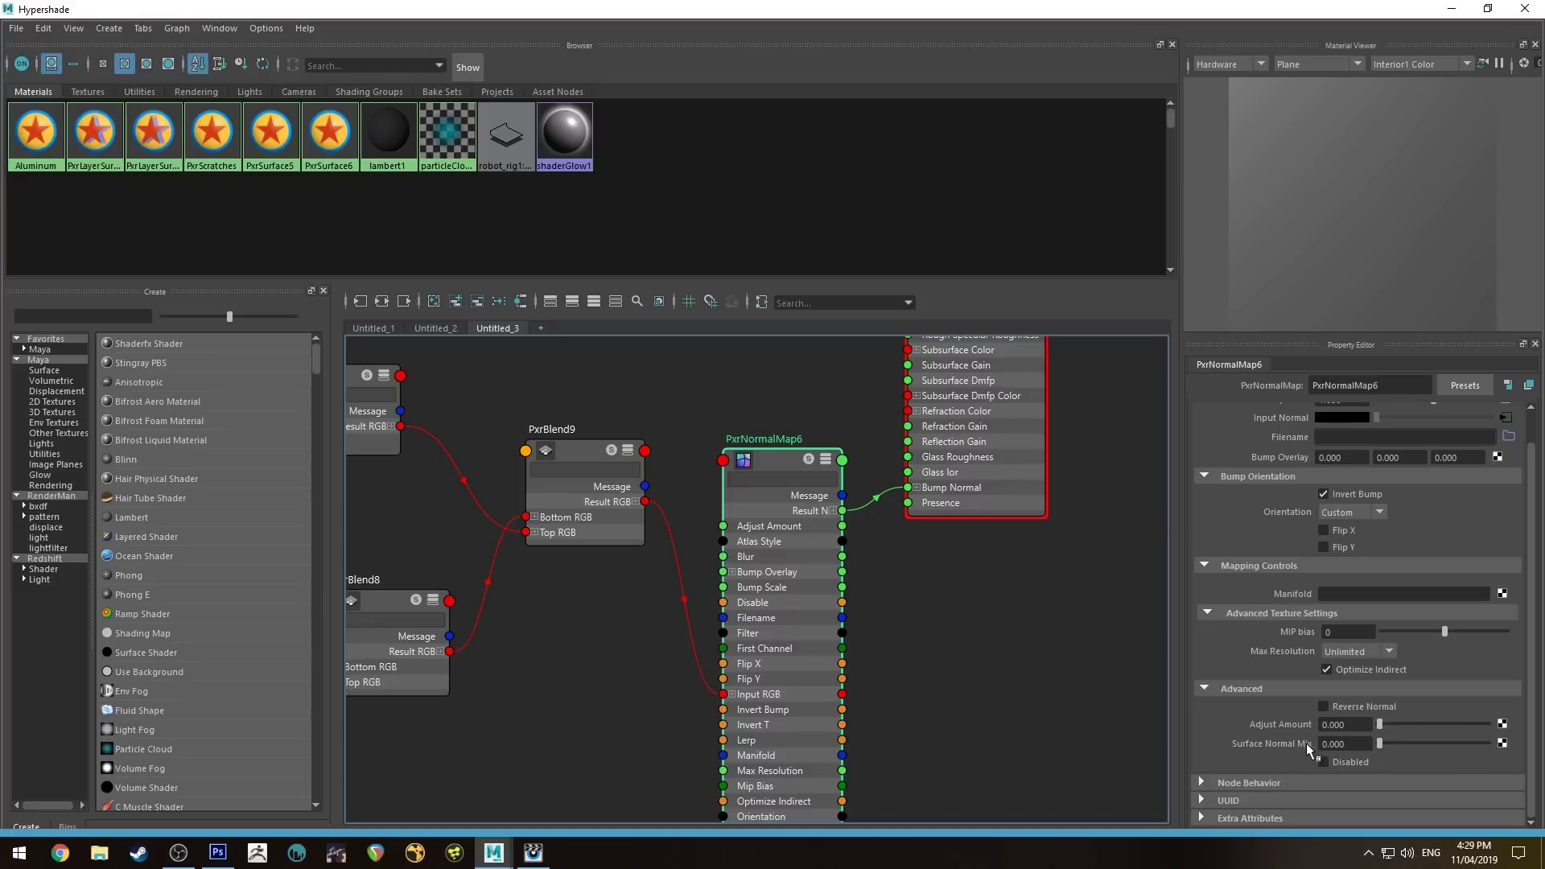
click(1356, 745)
text(0.8)
key(Return)
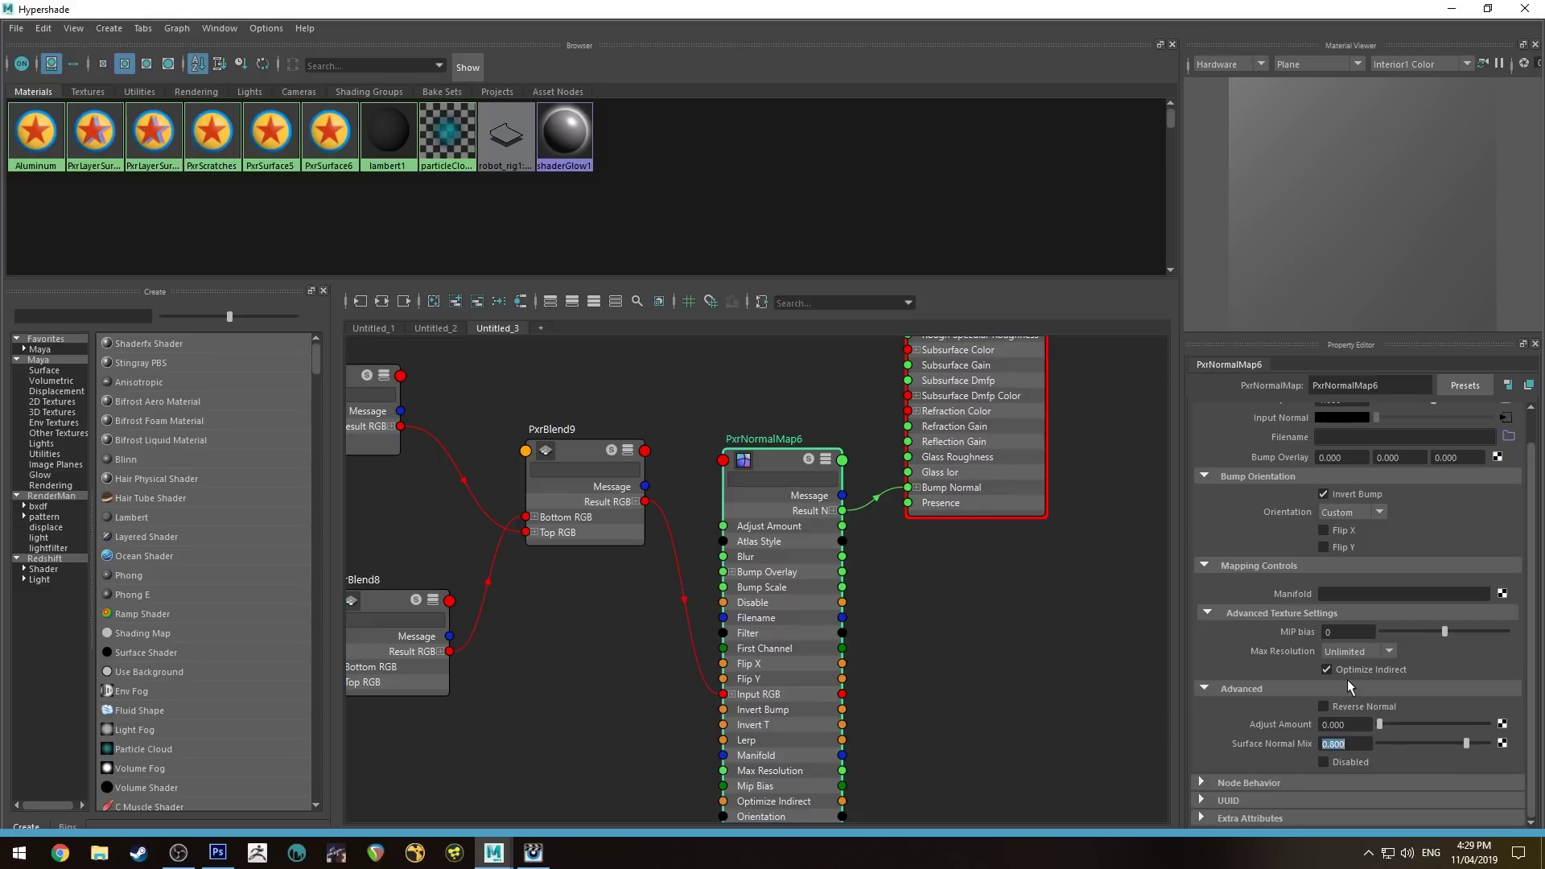
click(1452, 8)
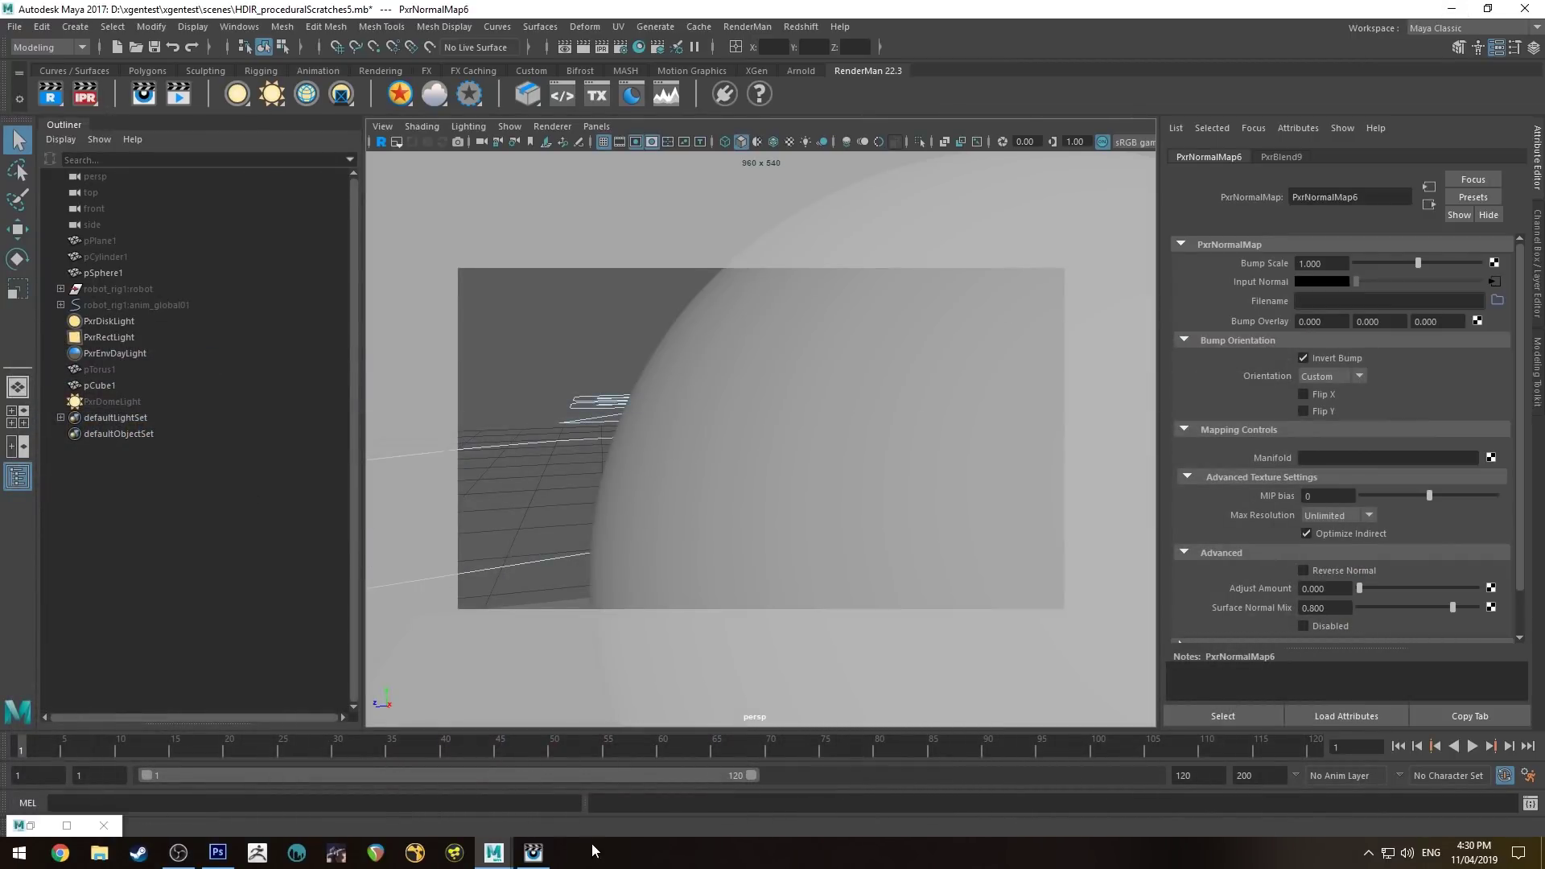
click(533, 853)
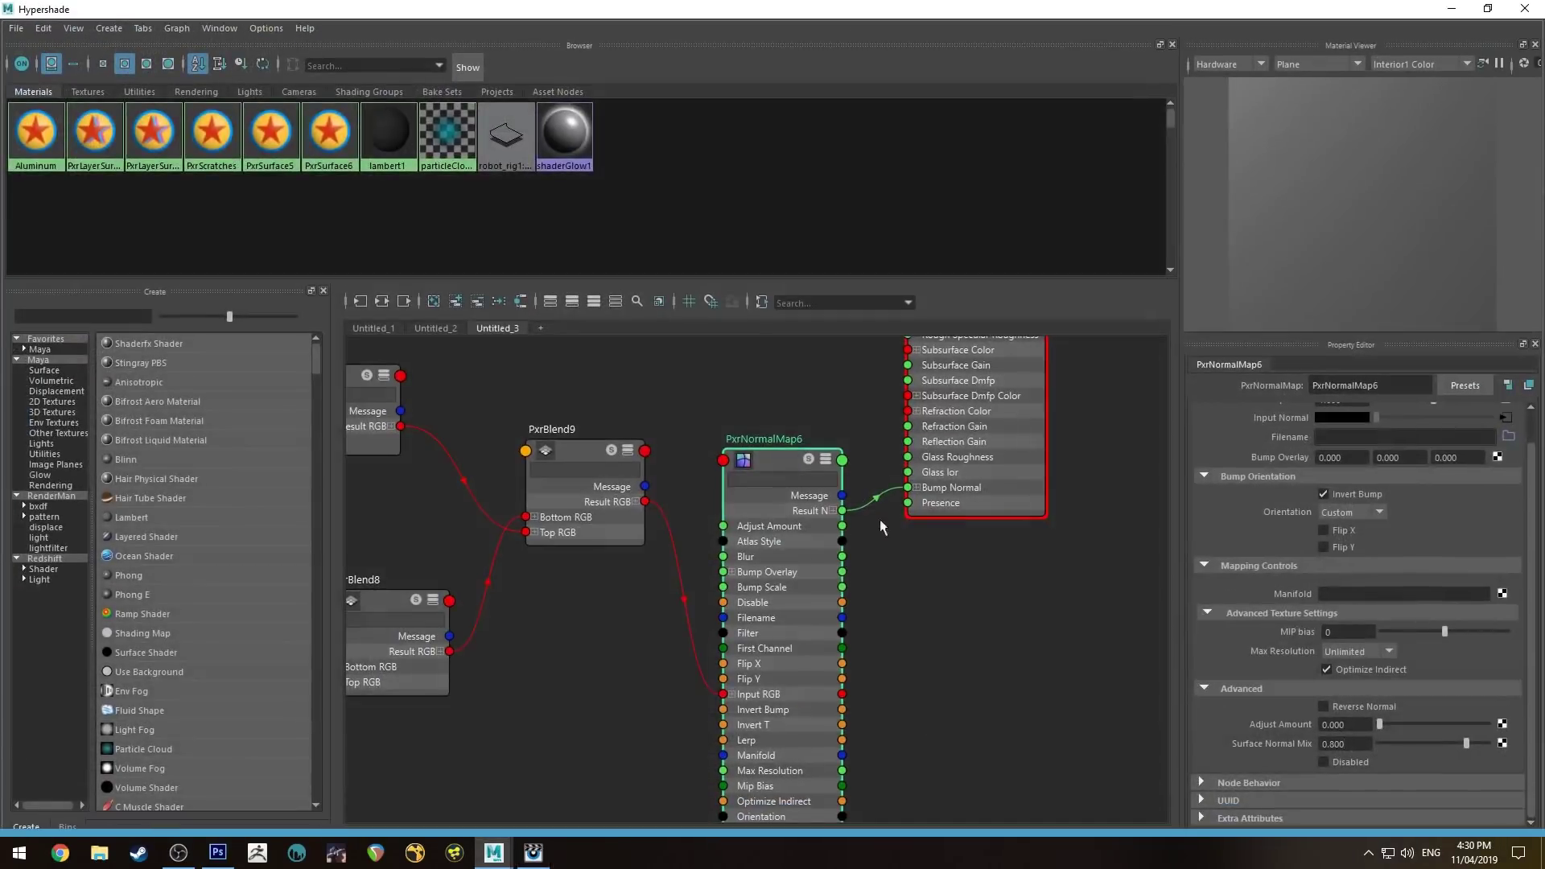
- Set Surface Normal Mix of PxrNormalMap6 to 0.52 and stop the interactive render of the result
drag(1348, 745, 1164, 715)
text(.52)
key(Return)
click(1454, 9)
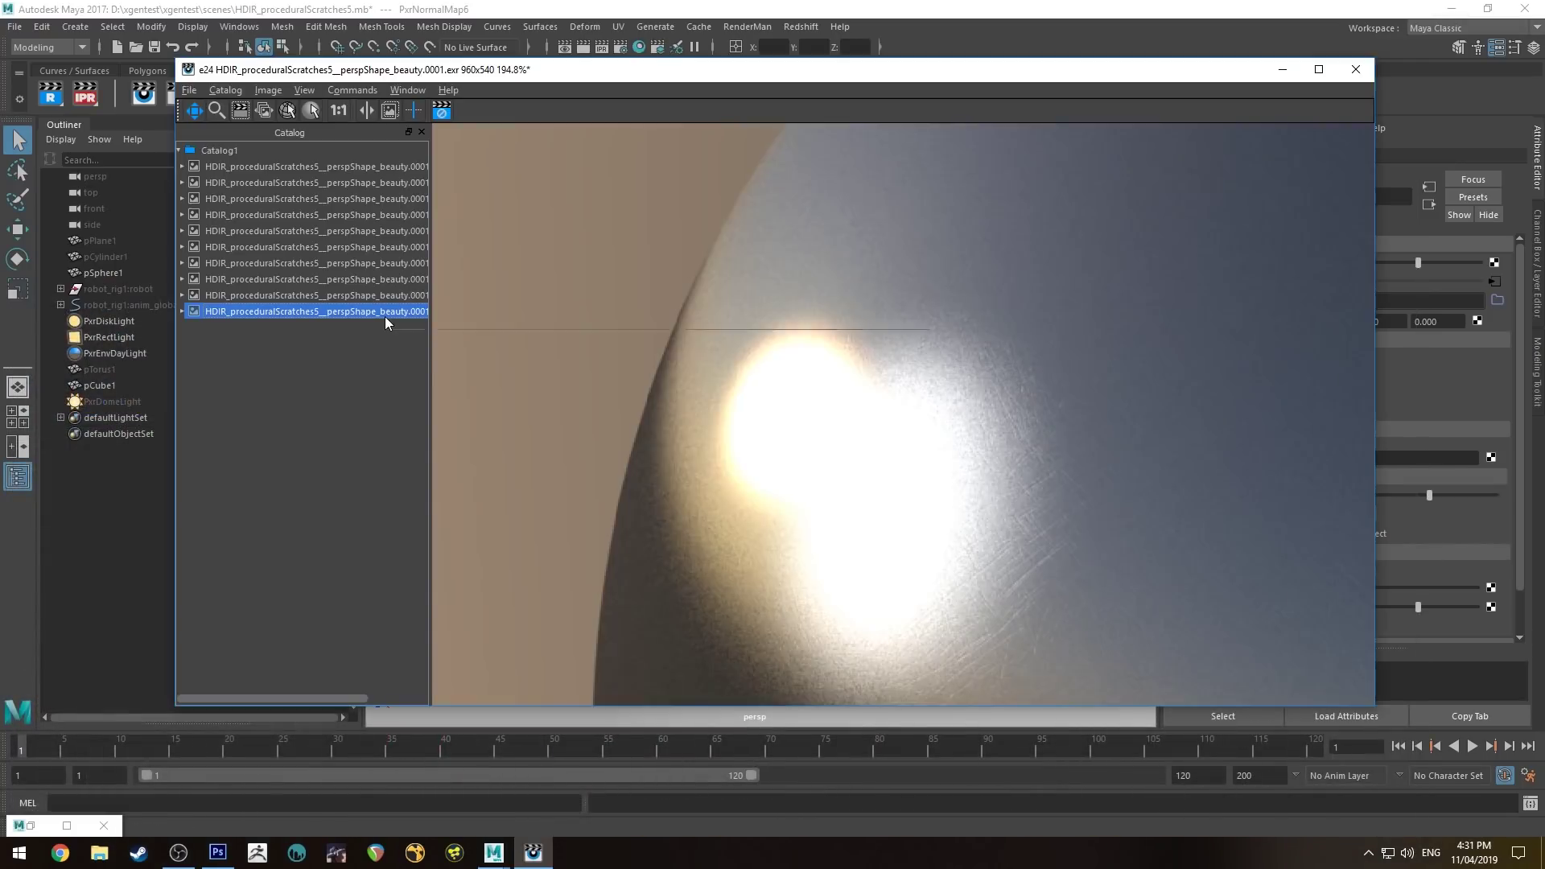
click(442, 111)
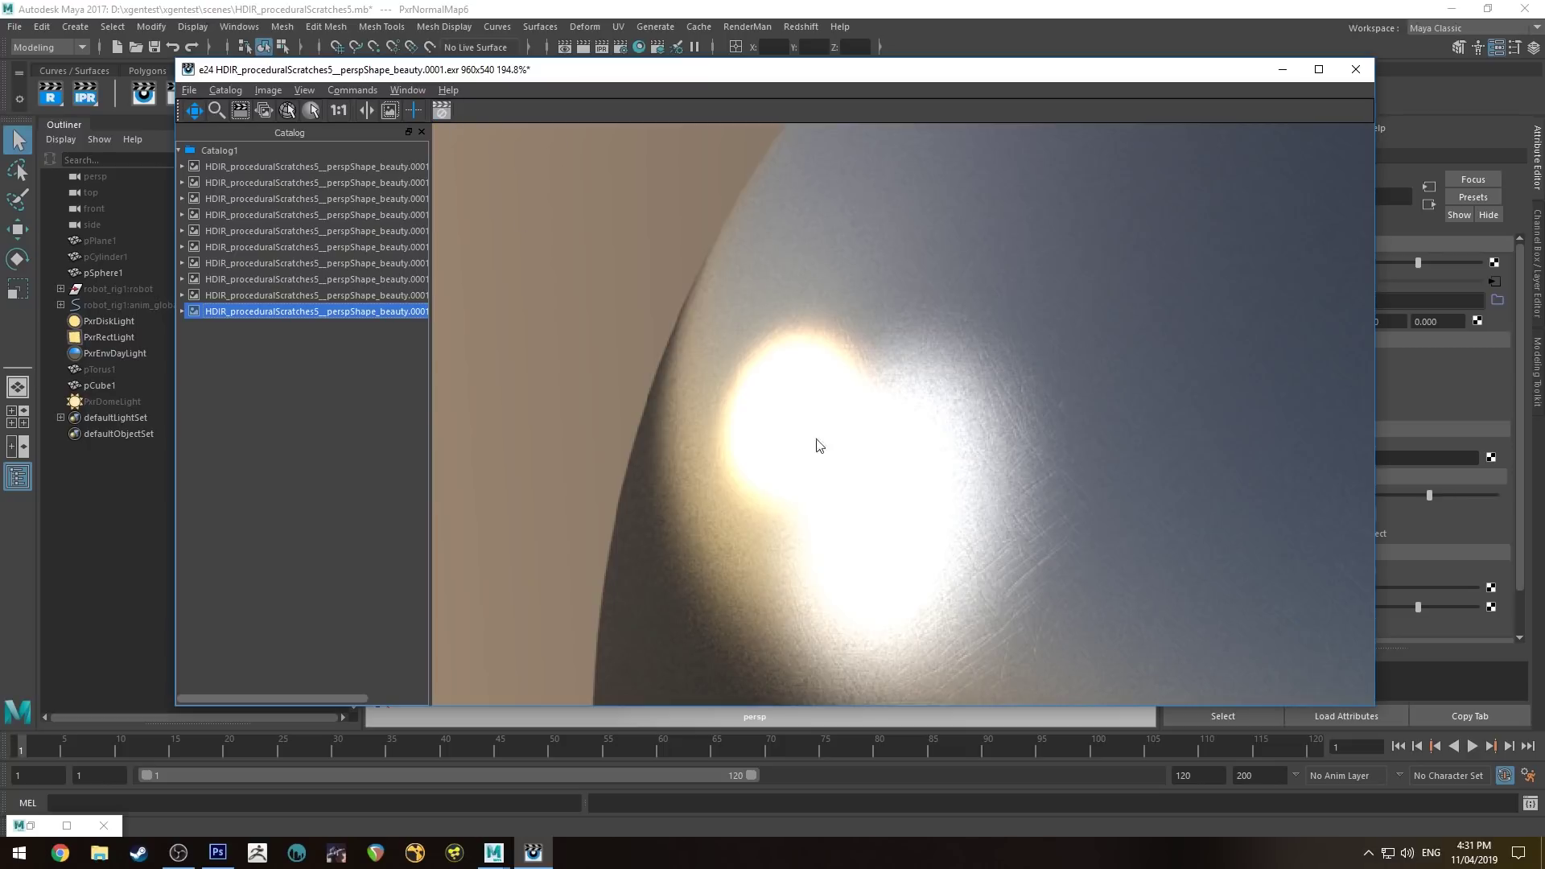
- Compare the last two renders in the catalog for scratch strength around the highlights
click(331, 295)
click(332, 312)
click(381, 296)
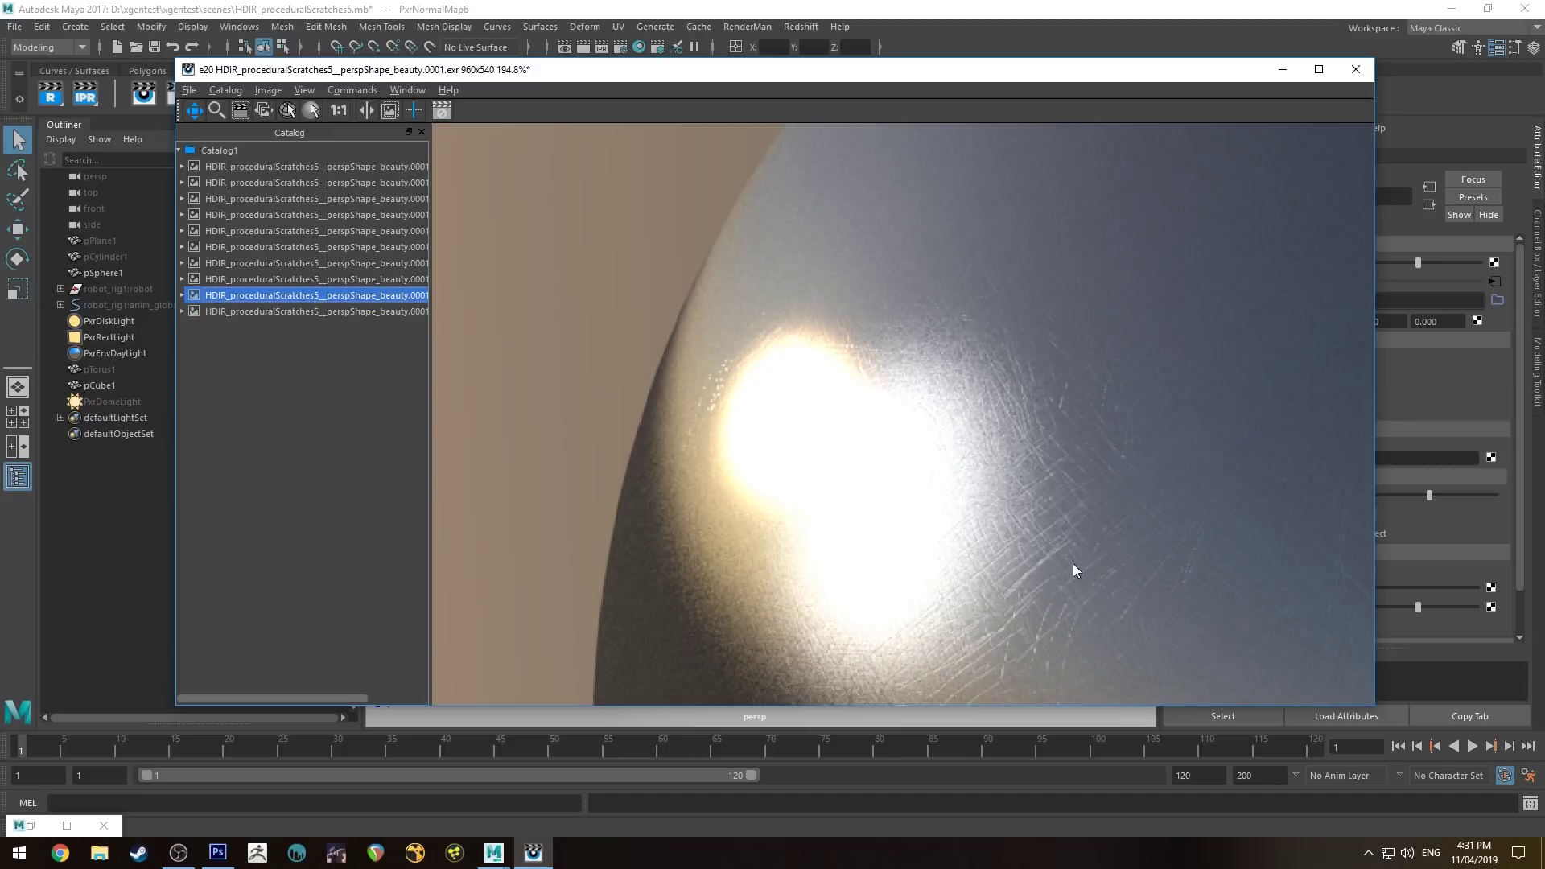
click(369, 312)
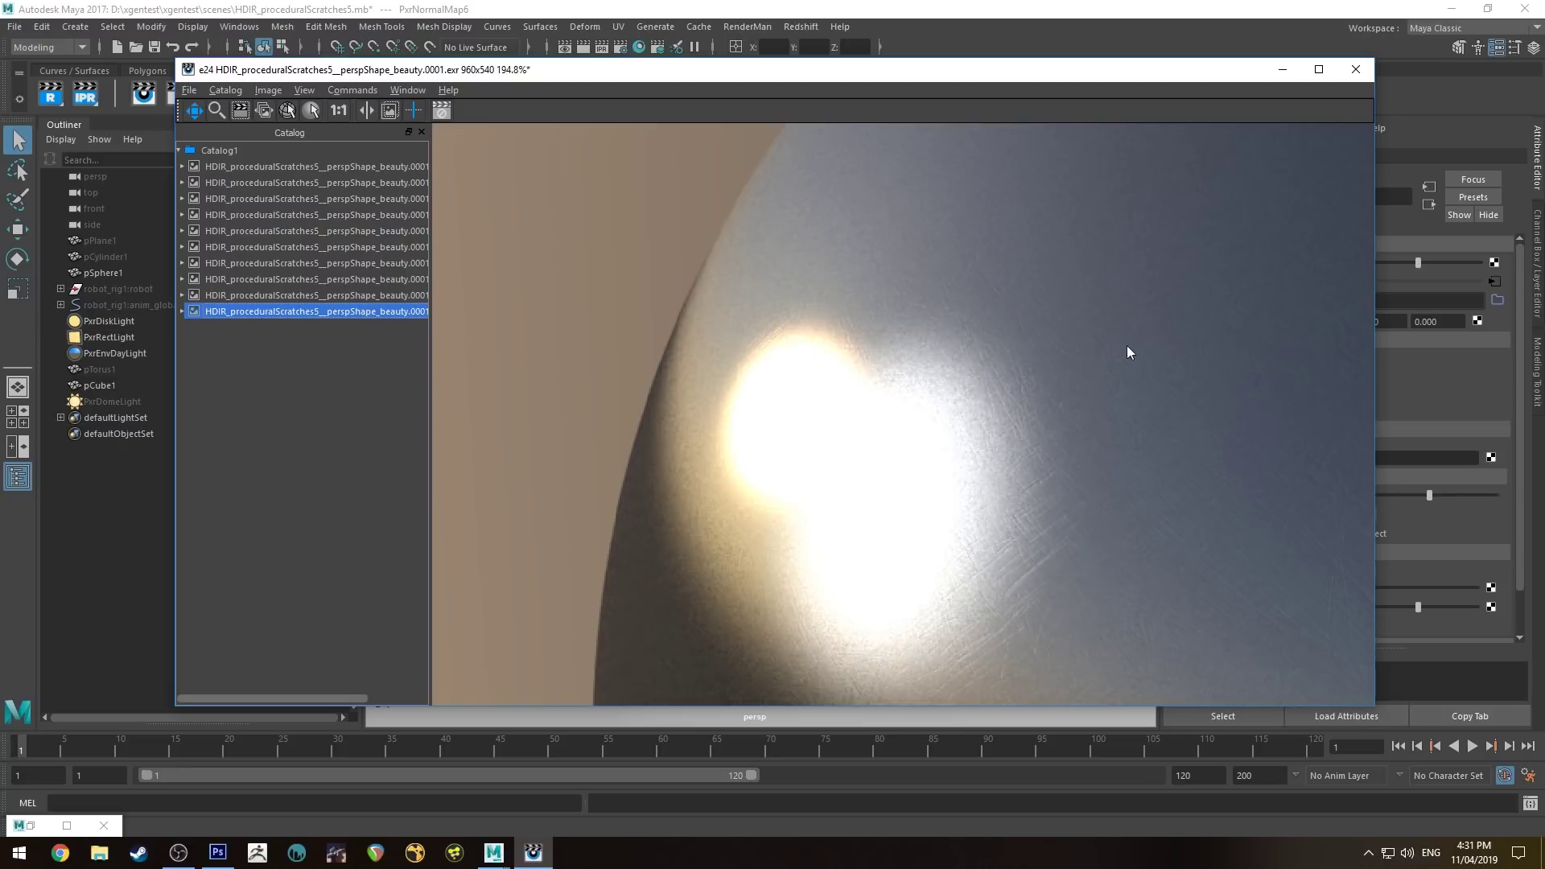
click(398, 296)
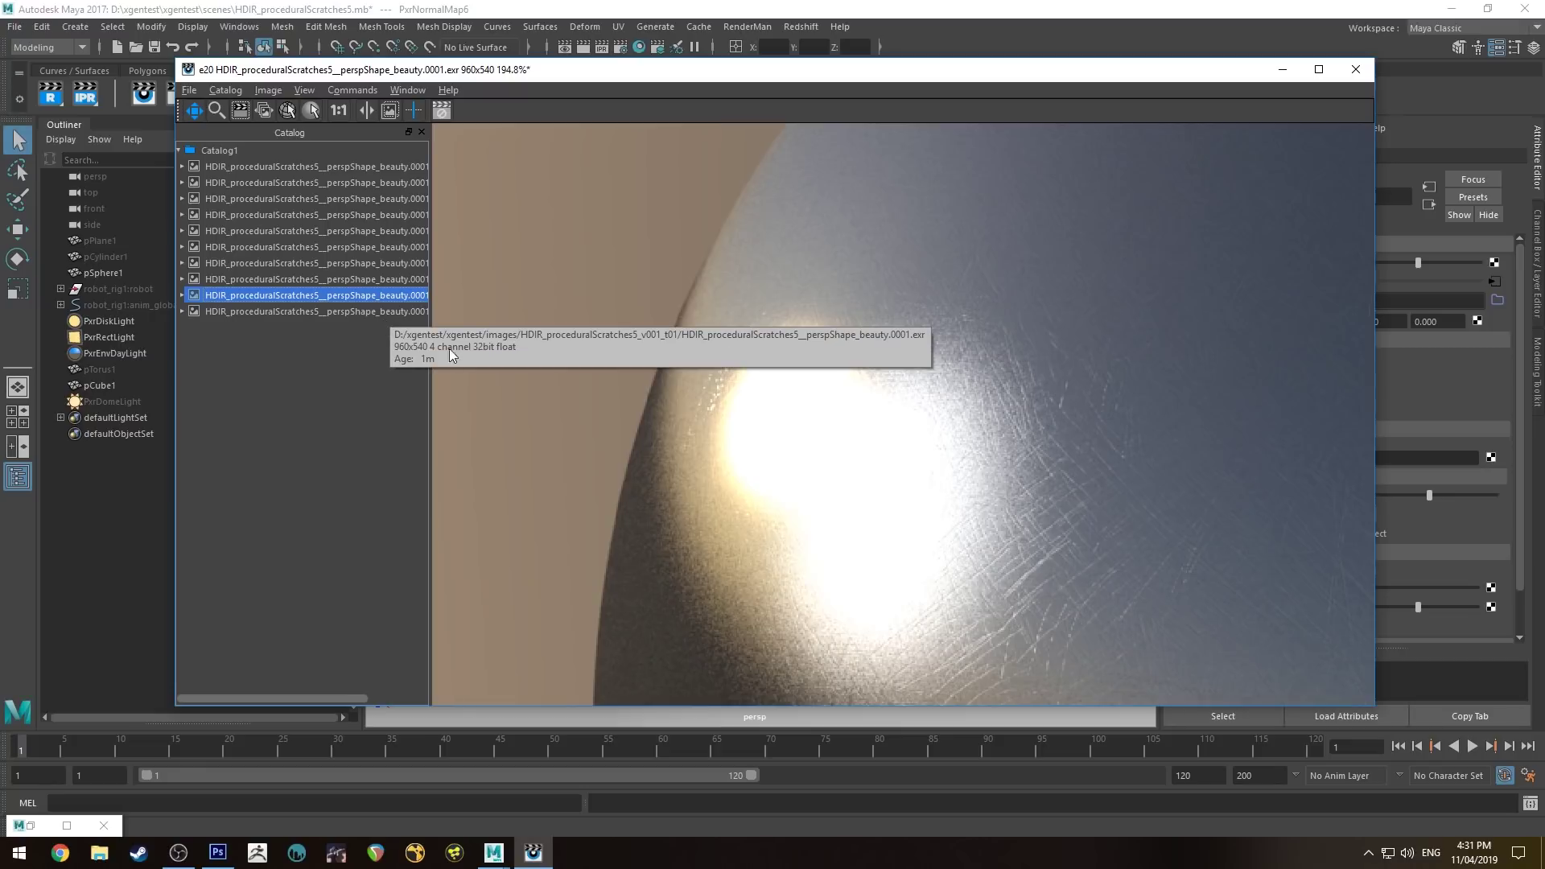
click(348, 313)
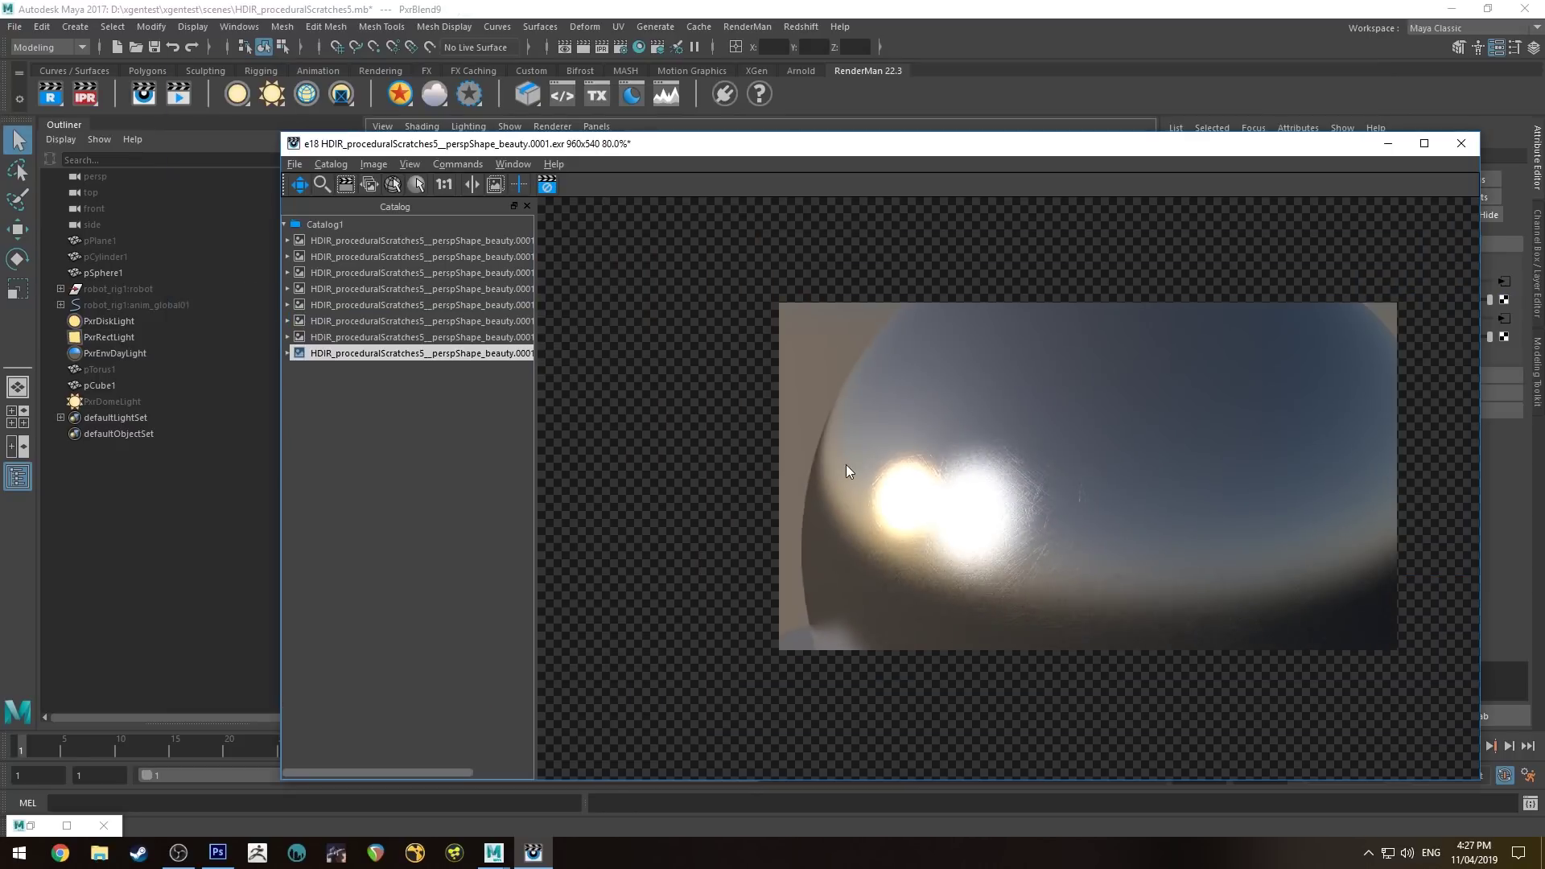
- Reposition the image viewer and inspect the scratches around the two highlights in the e18 render up close
scroll(1007, 520, up, 2)
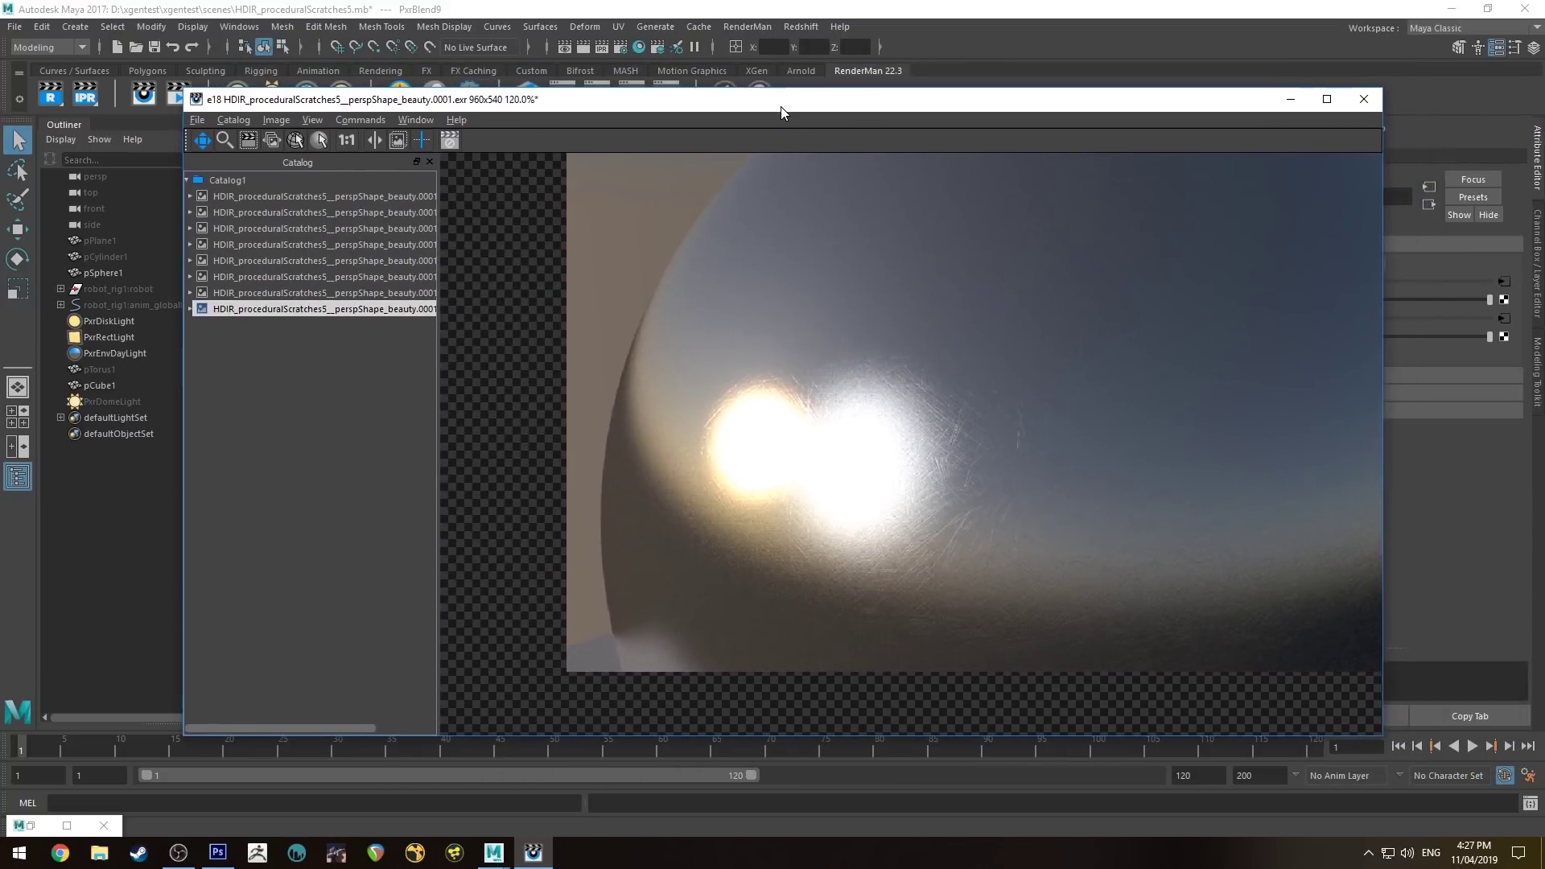
mouse_move(780, 106)
mouse_down()
mouse_move(815, 123)
mouse_move(800, 116)
mouse_up()
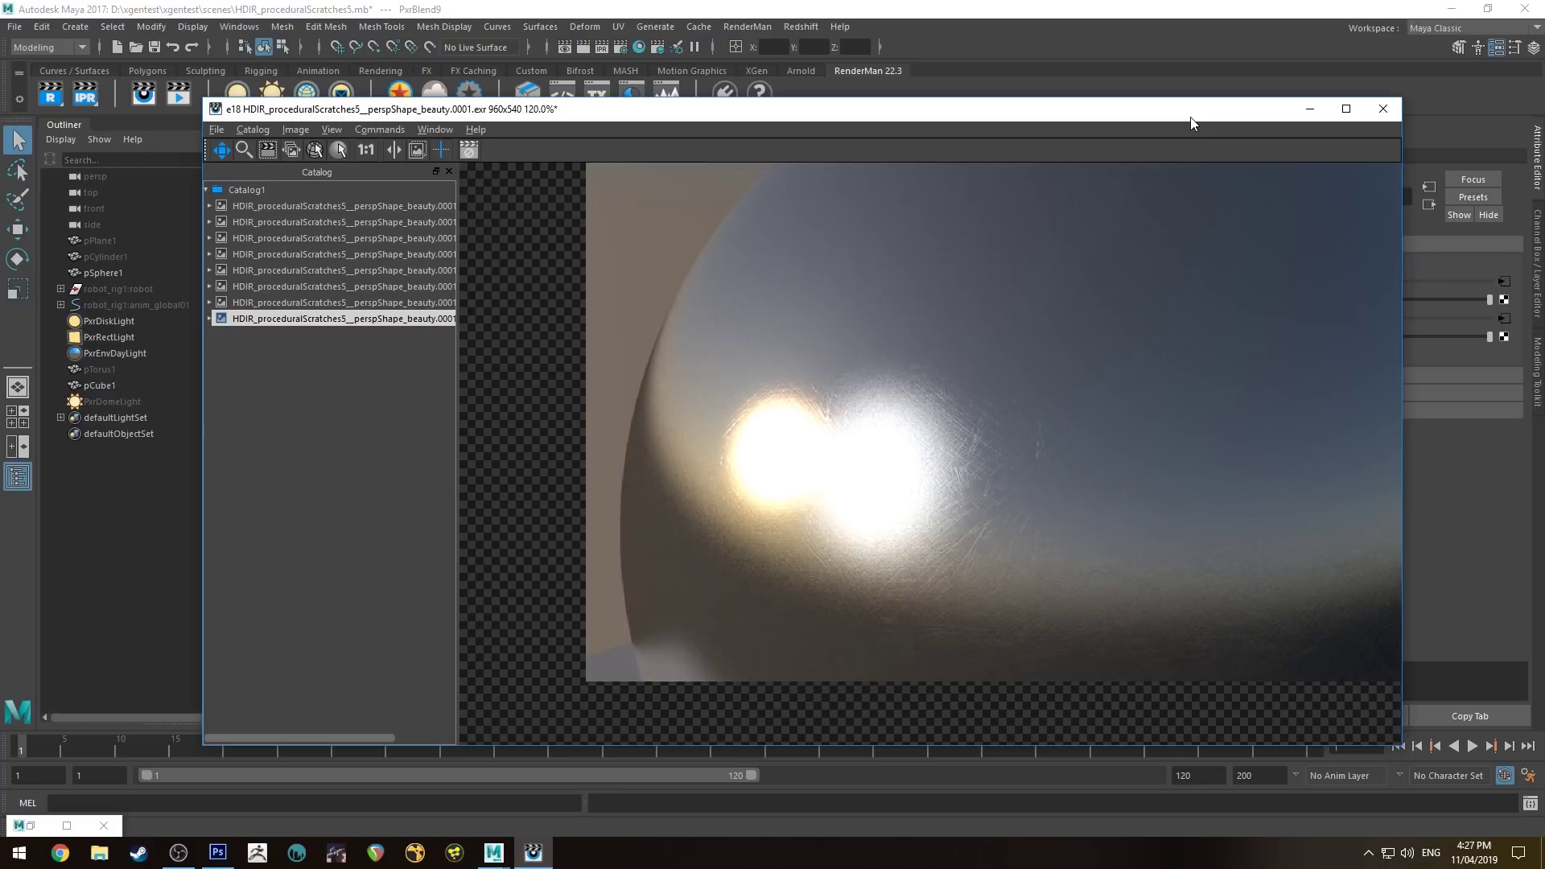
scroll(853, 426, up, 2)
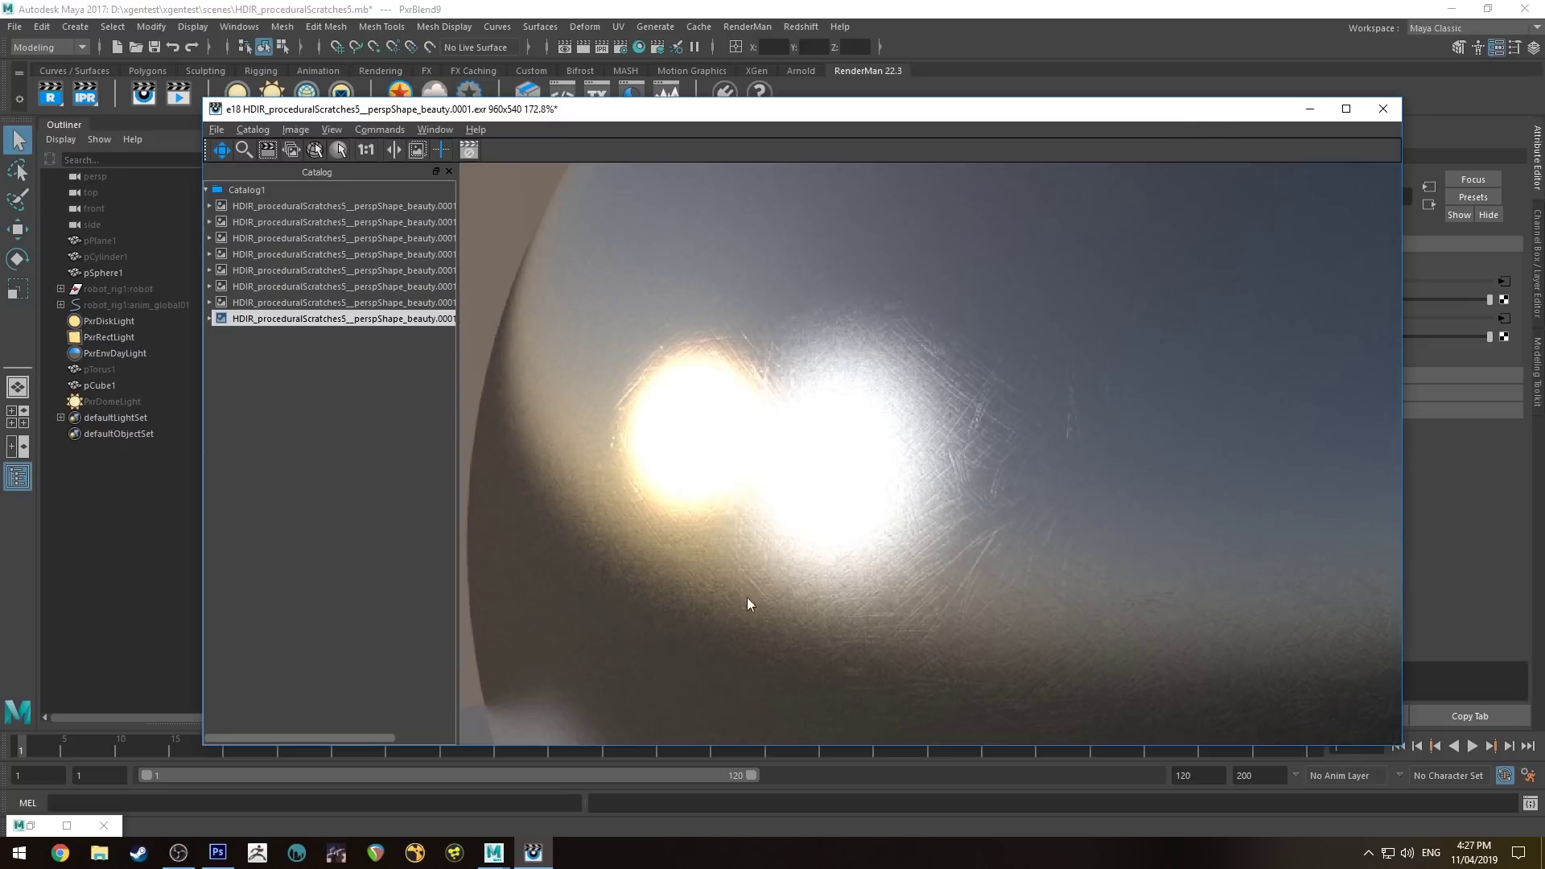